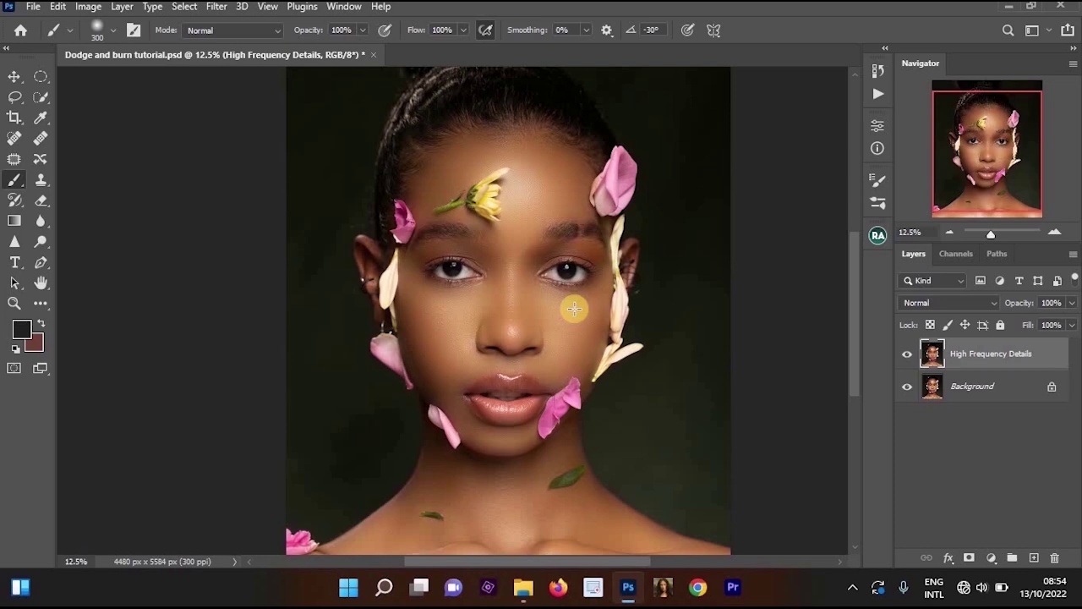
Brush dark outlines around the shadow areas along both sides of the nose on the High Frequency Details layer
scroll(549, 300, "up", 4)
scroll(502, 104, "down", 1)
mouse_move(503, 103)
left_mouse_down()
mouse_move(477, 196)
mouse_move(469, 328)
mouse_move(494, 344)
mouse_move(546, 285)
mouse_move(533, 111)
left_mouse_up()
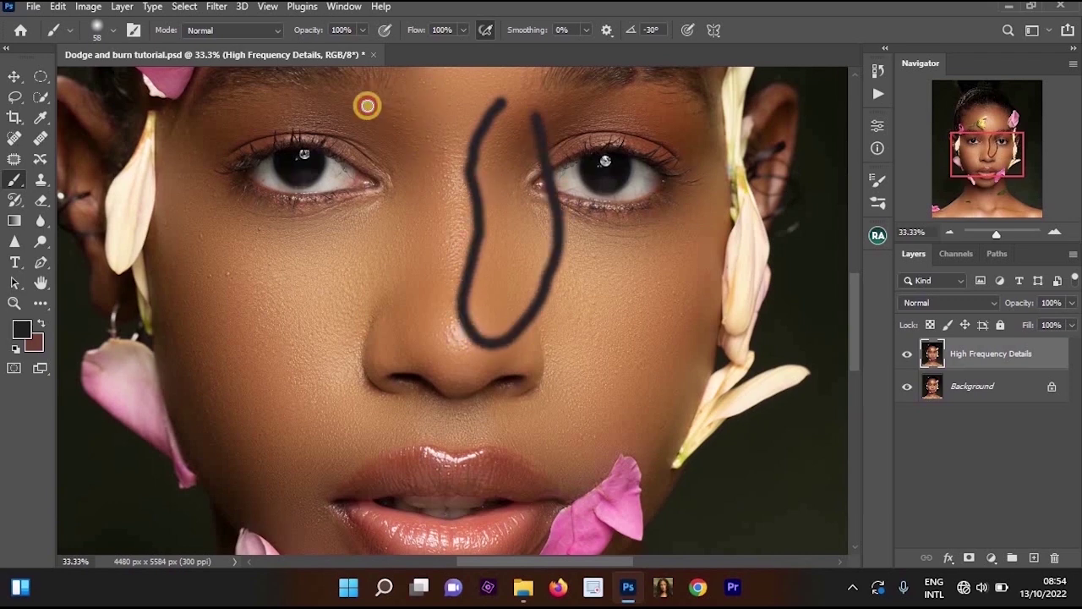
mouse_move(376, 100)
left_mouse_down()
mouse_move(355, 150)
mouse_move(353, 271)
mouse_move(369, 324)
mouse_move(425, 338)
mouse_move(449, 161)
left_mouse_up()
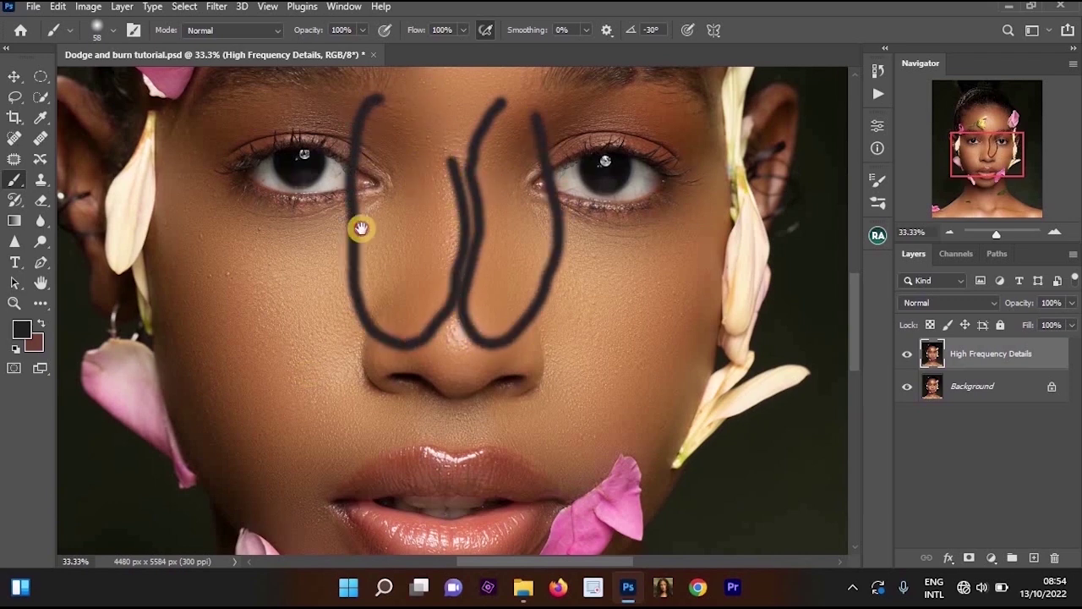
Brush dark outlines around the shadow areas on both lower cheeks and at the base of the neck
left_click_drag(362, 229, 396, 142)
mouse_move(225, 107)
left_mouse_down()
mouse_move(219, 194)
mouse_move(233, 291)
mouse_move(312, 365)
mouse_move(367, 387)
mouse_move(283, 167)
left_mouse_up()
left_click_drag(491, 431, 454, 92)
scroll(510, 294, "down", 1)
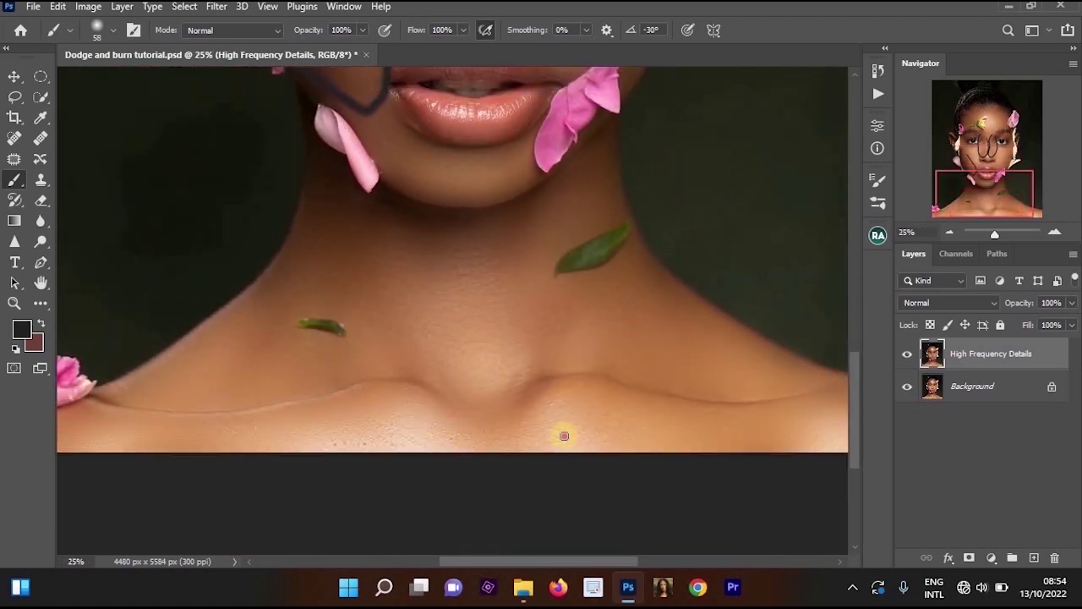
mouse_move(374, 363)
left_mouse_down()
mouse_move(496, 446)
mouse_move(575, 372)
left_mouse_up()
scroll(517, 363, "up", 5)
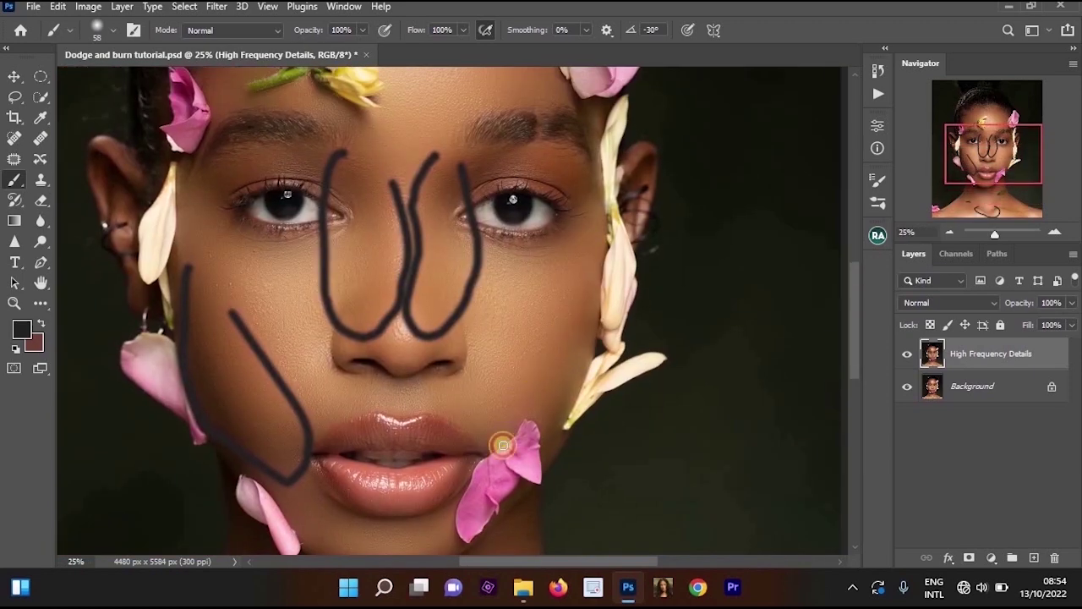
mouse_move(503, 445)
left_mouse_down()
mouse_move(584, 415)
mouse_move(588, 344)
left_mouse_up()
left_click_drag(465, 208, 522, 318)
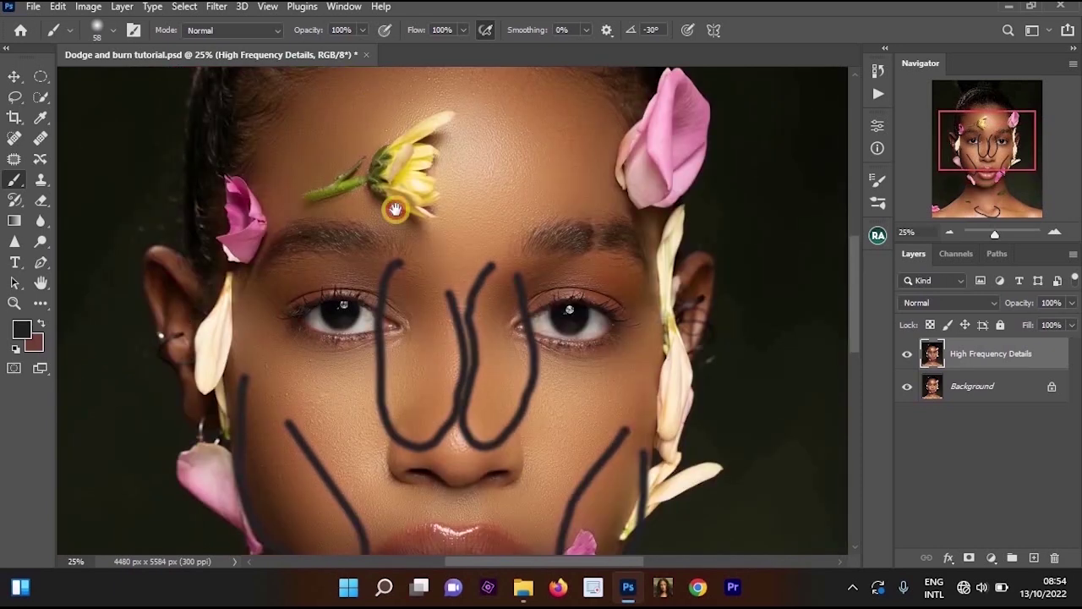
Brush a dark outline around the shadow area across the upper forehead along the hairline
left_click_drag(268, 152, 297, 284)
mouse_move(354, 172)
left_mouse_down()
mouse_move(504, 244)
mouse_move(550, 164)
mouse_move(456, 190)
left_mouse_up()
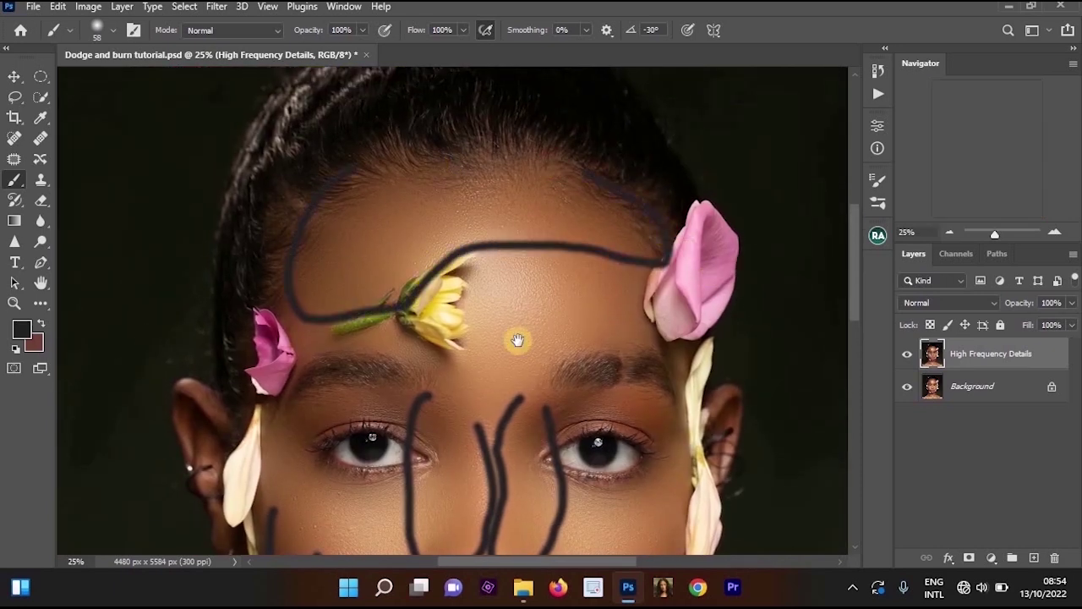
scroll(512, 273, "down", 3)
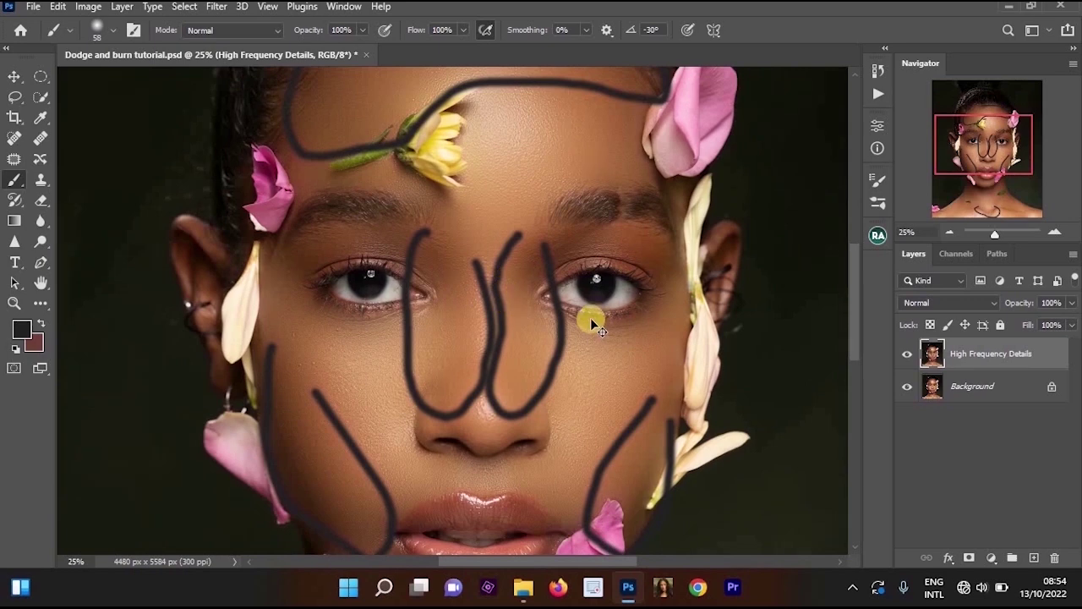
Undo all the brushed outlines marking the shadow areas on the face and neck
key("ctrl+z")
key("ctrl+z")
key("ctrl+z")
key("ctrl+z")
key("ctrl+z")
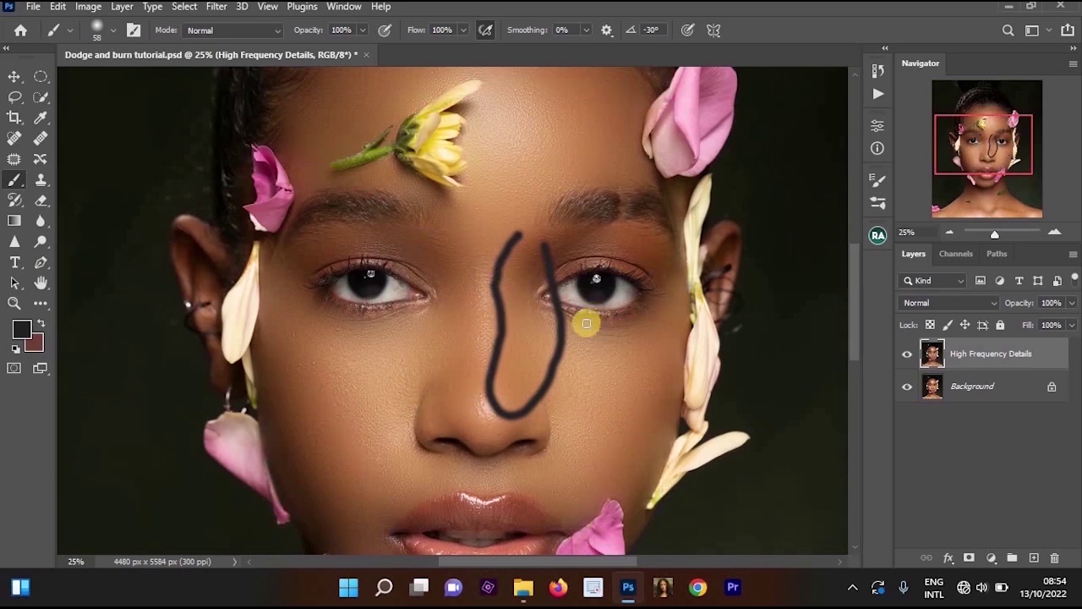
scroll(546, 283, "down", 3)
key("ctrl+z")
scroll(524, 229, "down", 3)
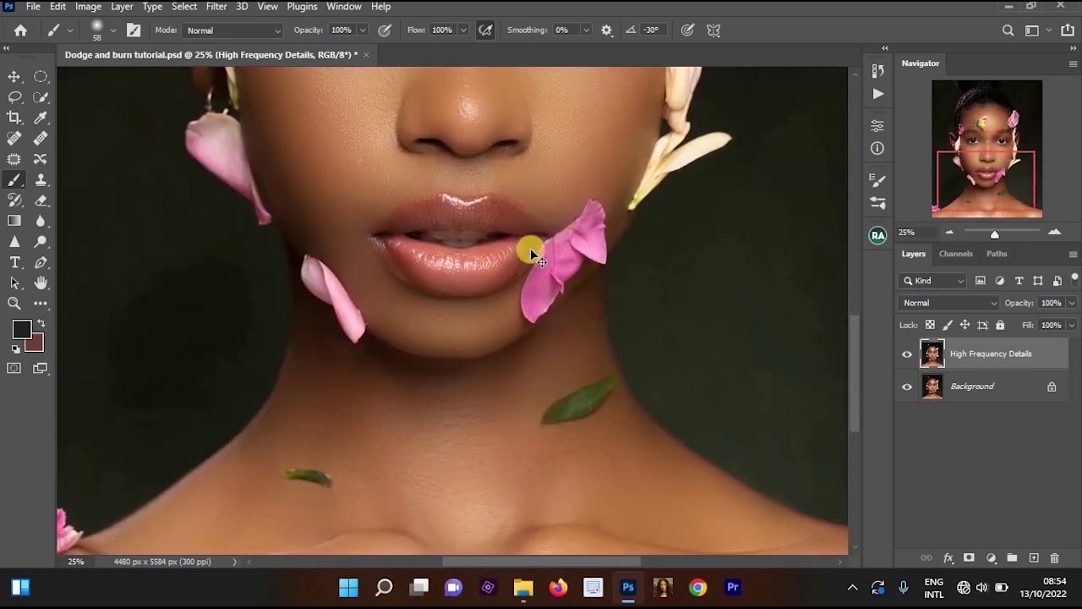
Brush dark outlines around the highlight areas on the nose bridge and under both eyes across the cheeks
key("ctrl+comma")
key("ctrl+comma")
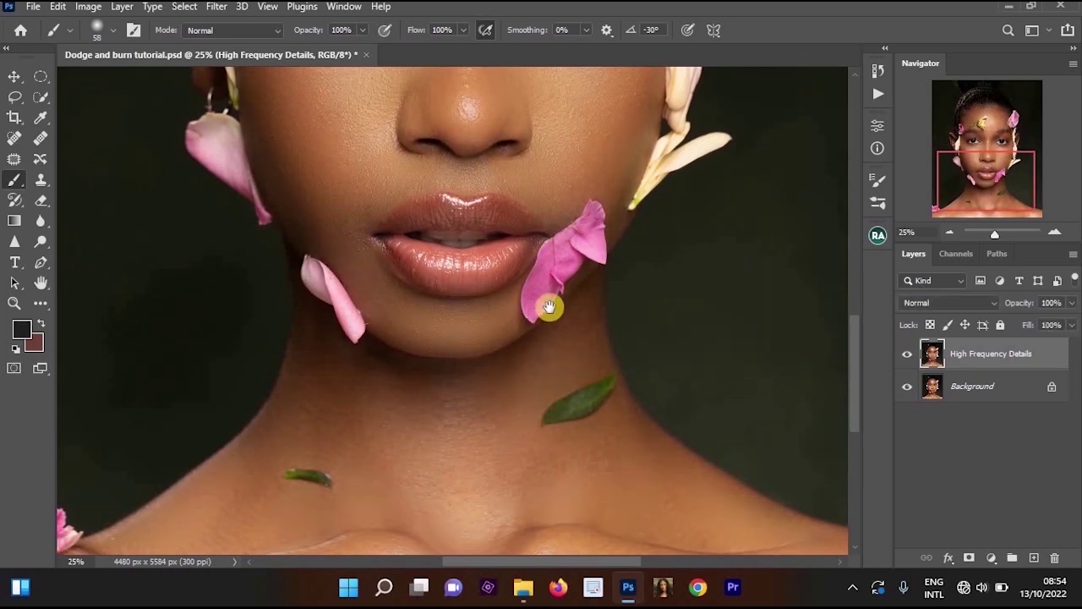
left_click(550, 307, "alt")
left_click(551, 307, "alt")
scroll(543, 339, "up", 2)
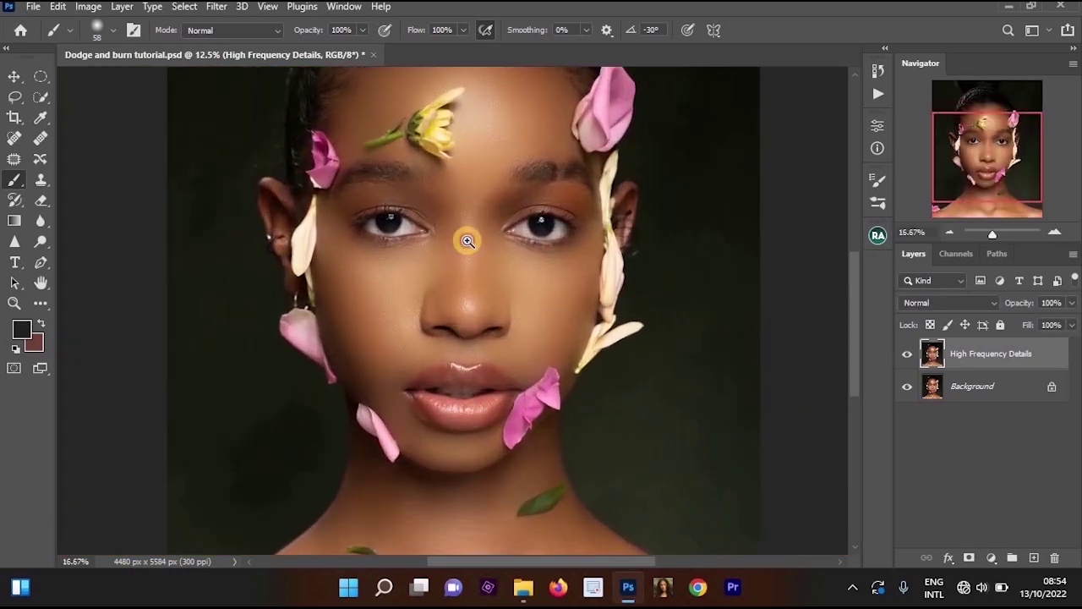
scroll(474, 253, "up", 1)
left_click_drag(462, 190, 448, 322)
mouse_move(452, 367)
left_mouse_down()
mouse_move(488, 369)
mouse_move(486, 175)
left_mouse_up()
left_click_drag(442, 275, 480, 118)
mouse_move(338, 105)
left_mouse_down()
mouse_move(312, 309)
mouse_move(412, 329)
mouse_move(465, 208)
left_mouse_up()
mouse_move(595, 85)
left_mouse_down()
mouse_move(564, 290)
mouse_move(655, 296)
mouse_move(721, 183)
mouse_move(749, 79)
left_mouse_up()
Brush a dark outline around the highlight area at the base of the neck and collarbones
left_click(553, 215, "alt")
left_click_drag(516, 545, 510, 423)
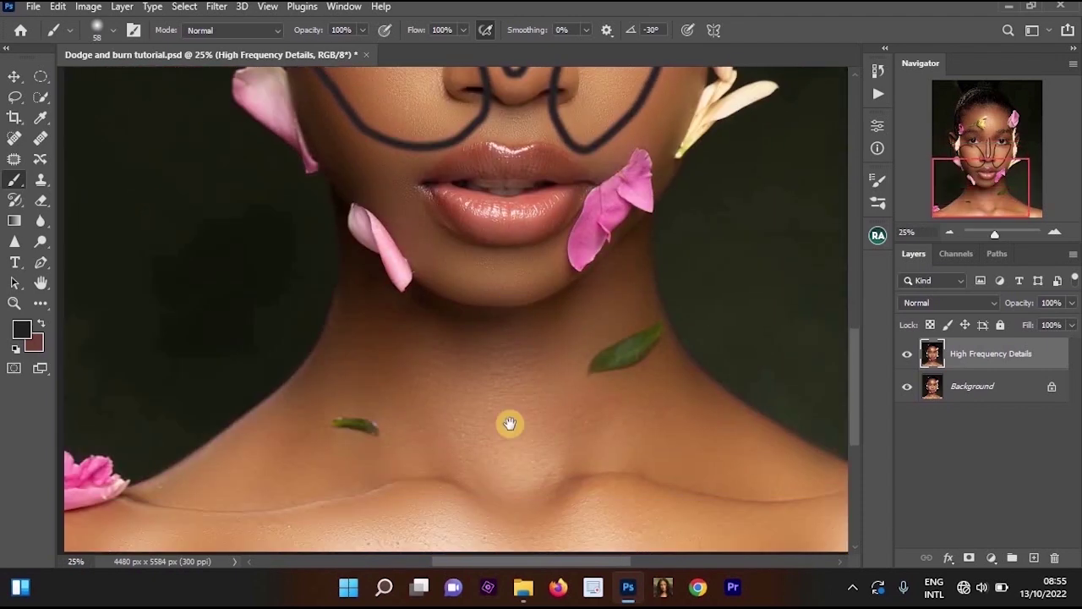
left_click_drag(364, 548, 352, 436)
mouse_move(462, 280)
left_mouse_down()
mouse_move(669, 369)
mouse_move(410, 227)
left_mouse_up()
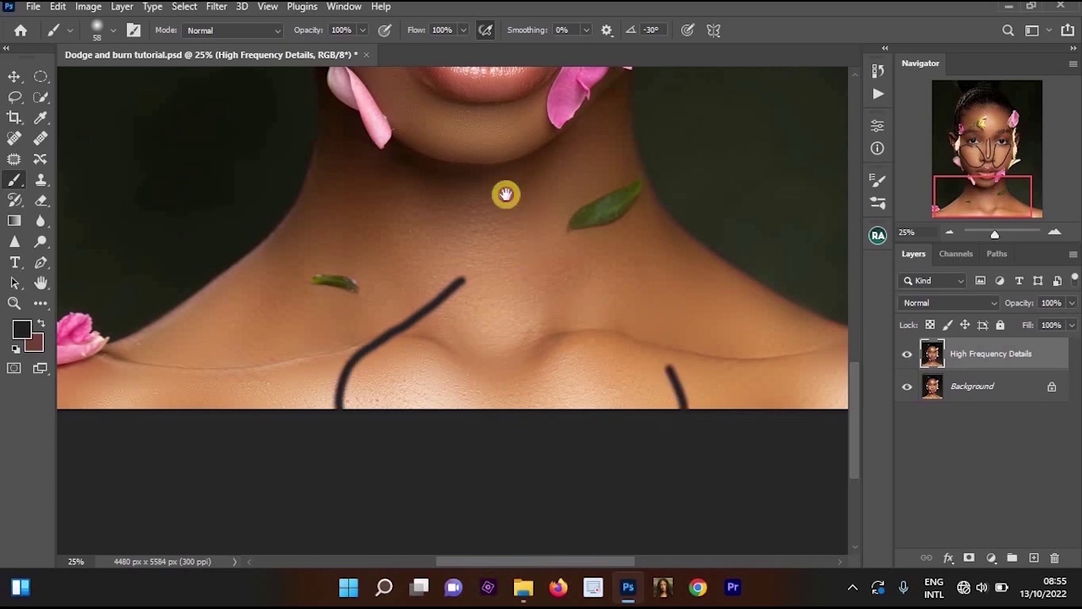
Brush dark outlines around the highlight areas on the chin and the middle of the forehead
left_click_drag(504, 193, 446, 480)
mouse_move(455, 388)
left_mouse_down()
mouse_move(456, 353)
mouse_move(487, 335)
left_mouse_up()
mouse_move(463, 377)
left_mouse_down()
mouse_move(382, 377)
mouse_move(359, 409)
mouse_move(482, 425)
mouse_move(512, 400)
left_mouse_up()
left_click_drag(489, 256, 515, 508)
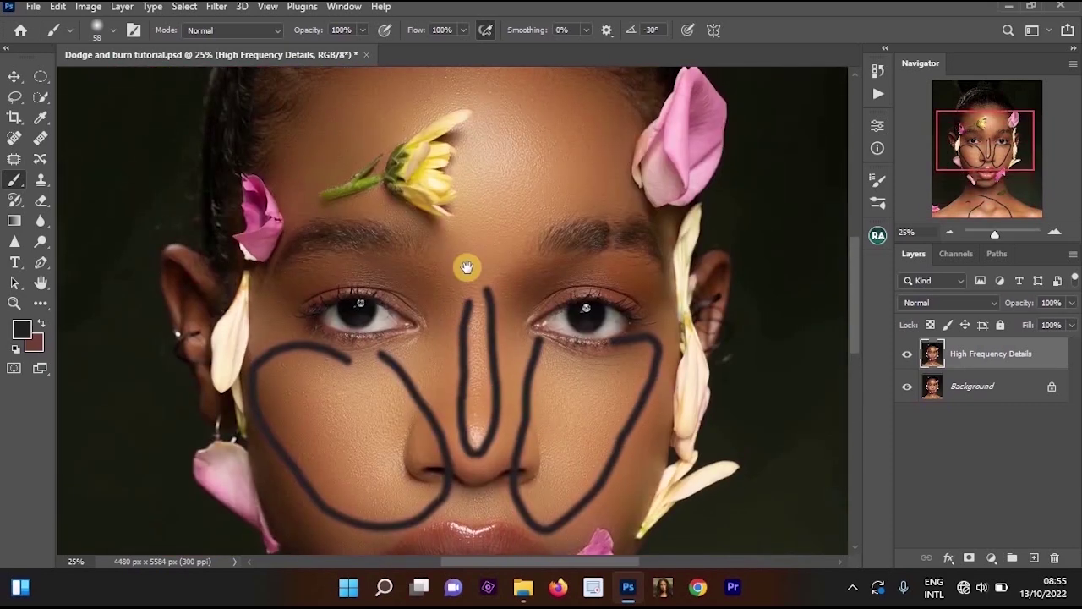
left_click_drag(466, 268, 440, 421)
left_click_drag(429, 211, 390, 376)
key("ctrl+minus")
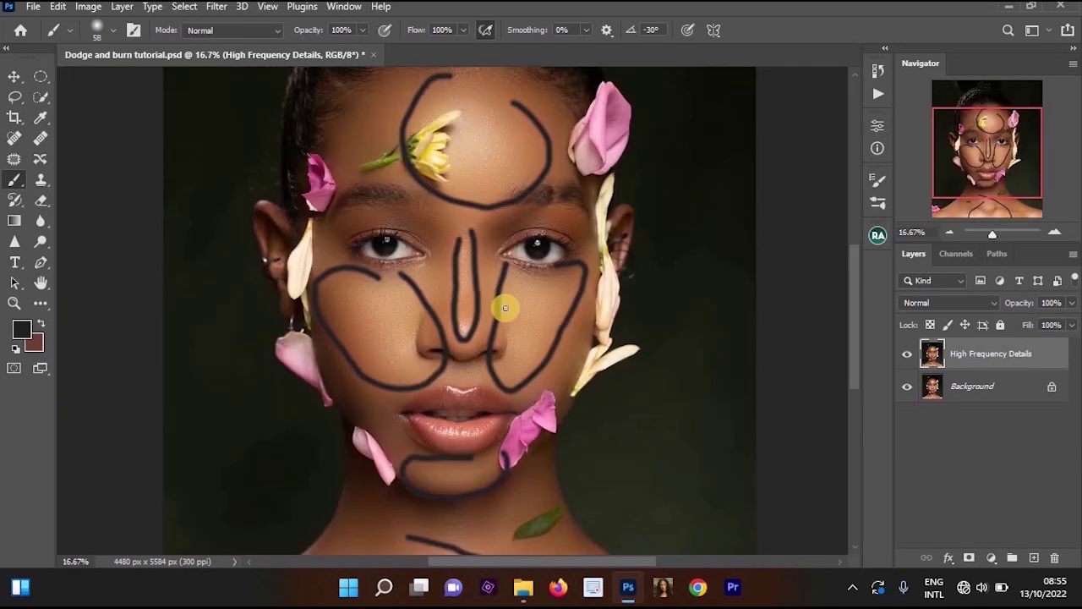
Undo all the brushed outlines marking the highlight areas on the face, chin and neck
key("ctrl+z")
key("ctrl+z")
key("ctrl+z")
key("ctrl+z")
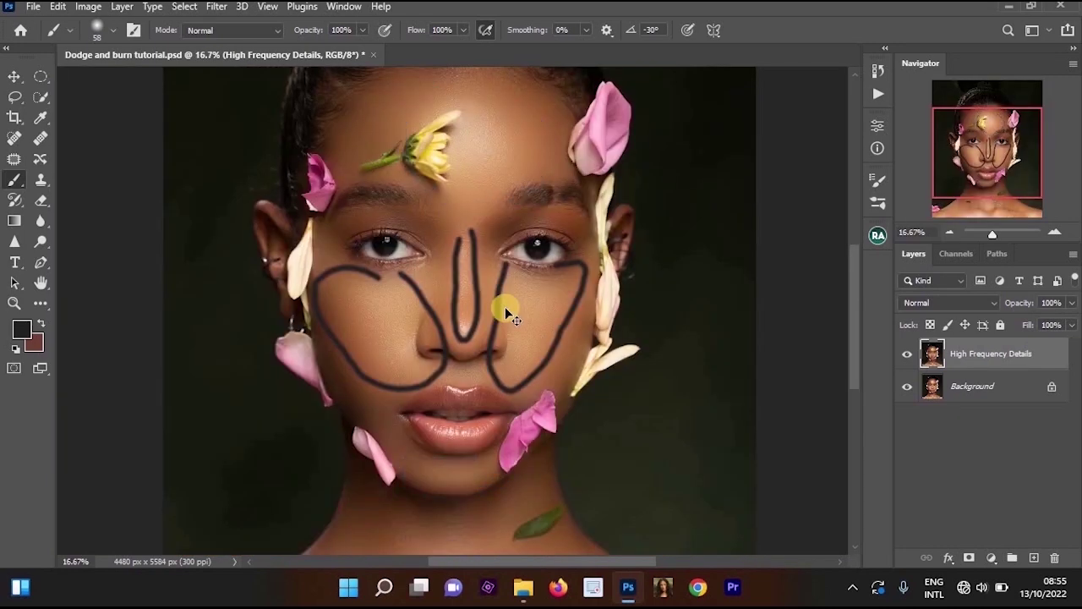
key("ctrl+z")
key("ctrl+z")
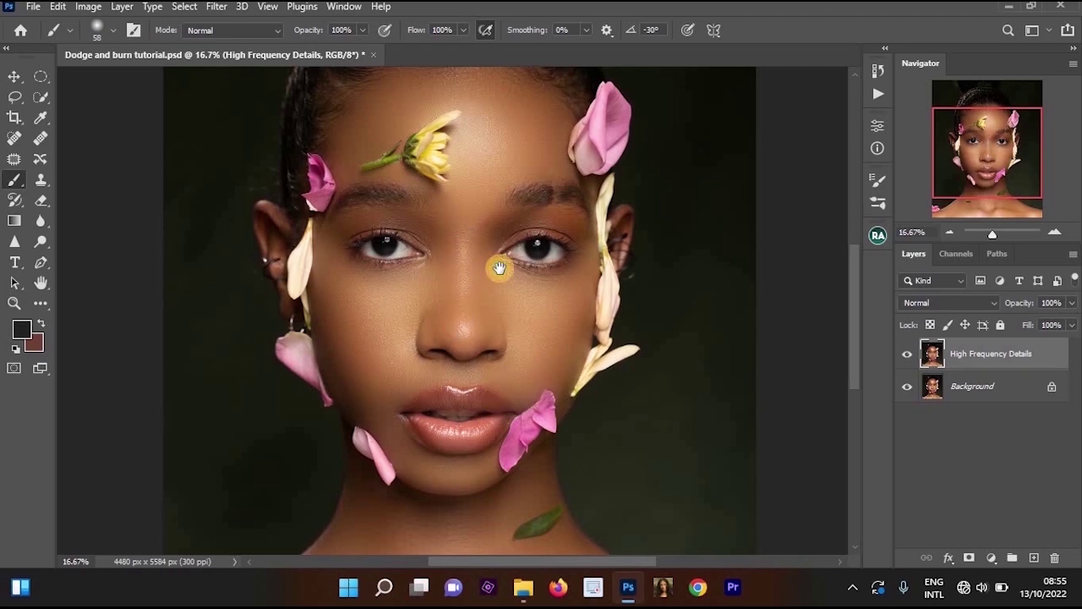
mouse_move(497, 343)
left_mouse_down()
mouse_move(503, 199)
mouse_move(497, 340)
left_mouse_up()
scroll(491, 238, "up", 1)
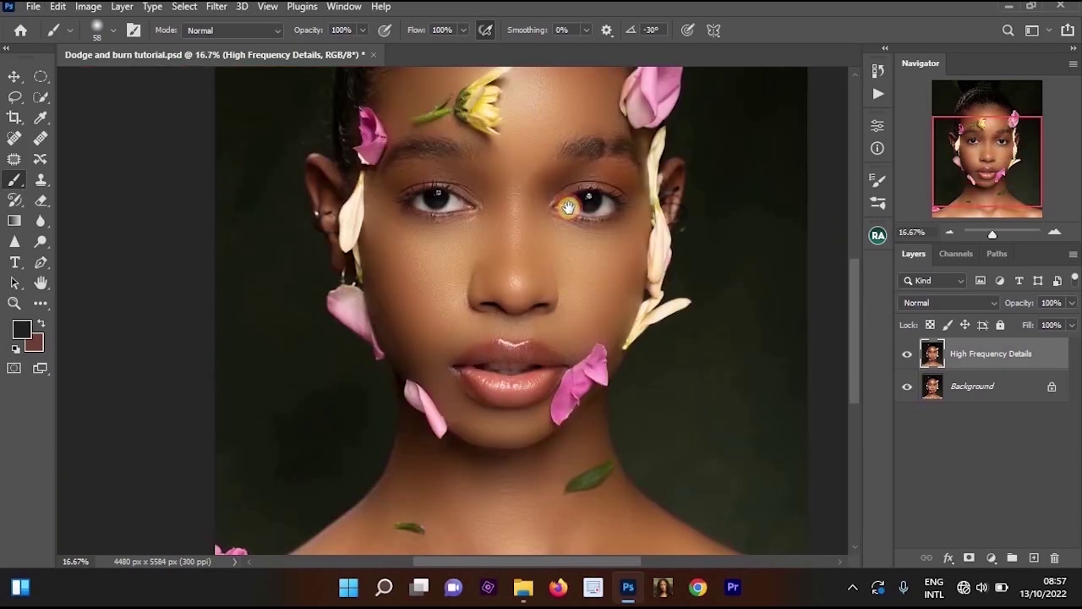
scroll(564, 215, "up", 1)
left_click(567, 220, "alt")
left_click_drag(566, 181, 547, 244)
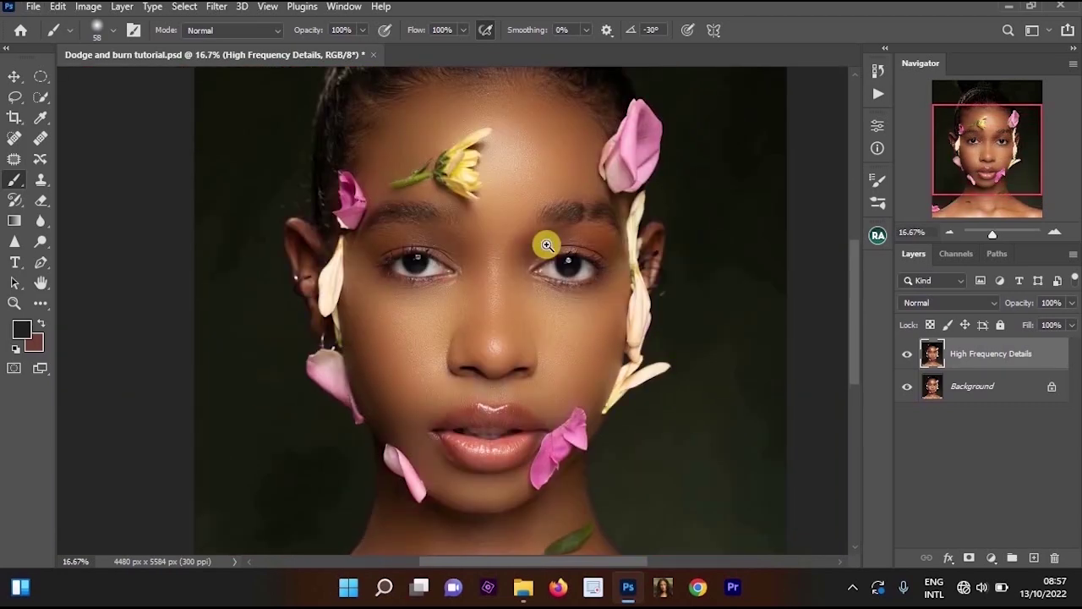
left_click(547, 253, "ctrl")
left_click_drag(548, 352, 546, 271)
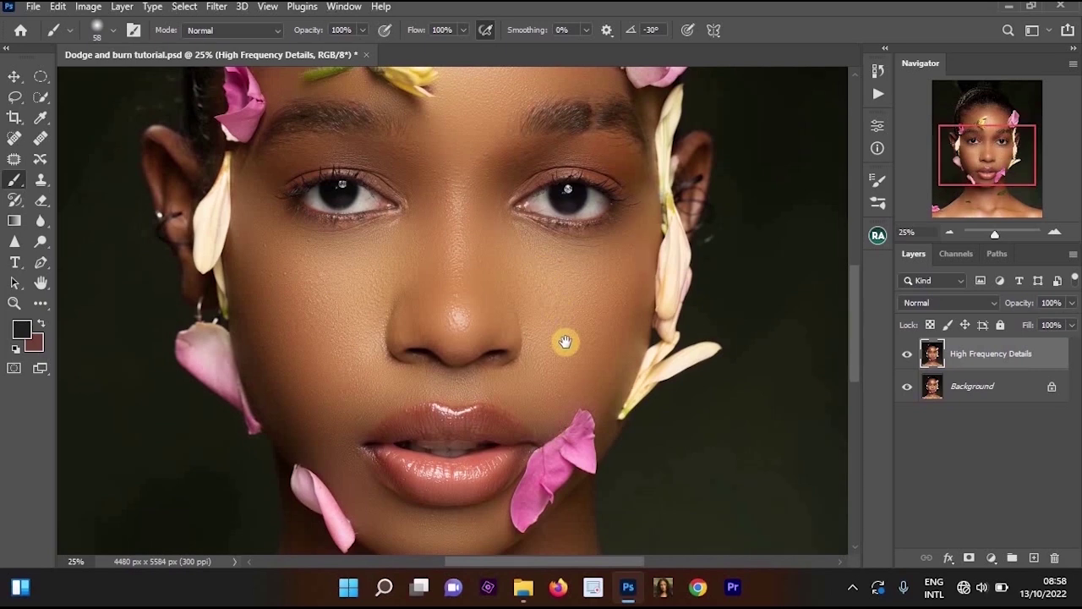
left_click(566, 276, "alt")
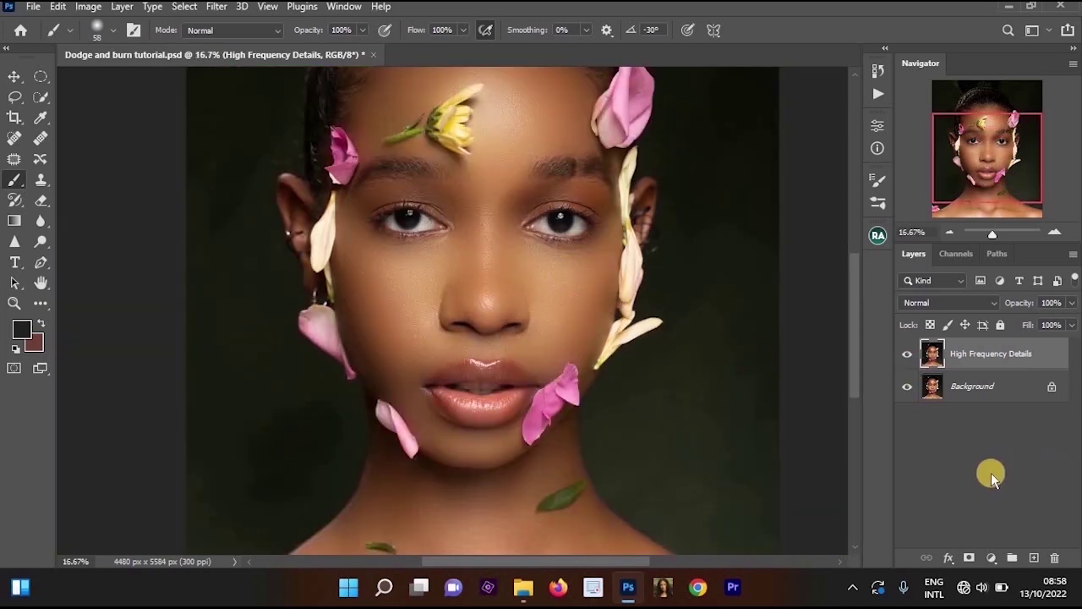
Add a Curves adjustment layer above the High Frequency Details layer and duplicate it
left_click(991, 558)
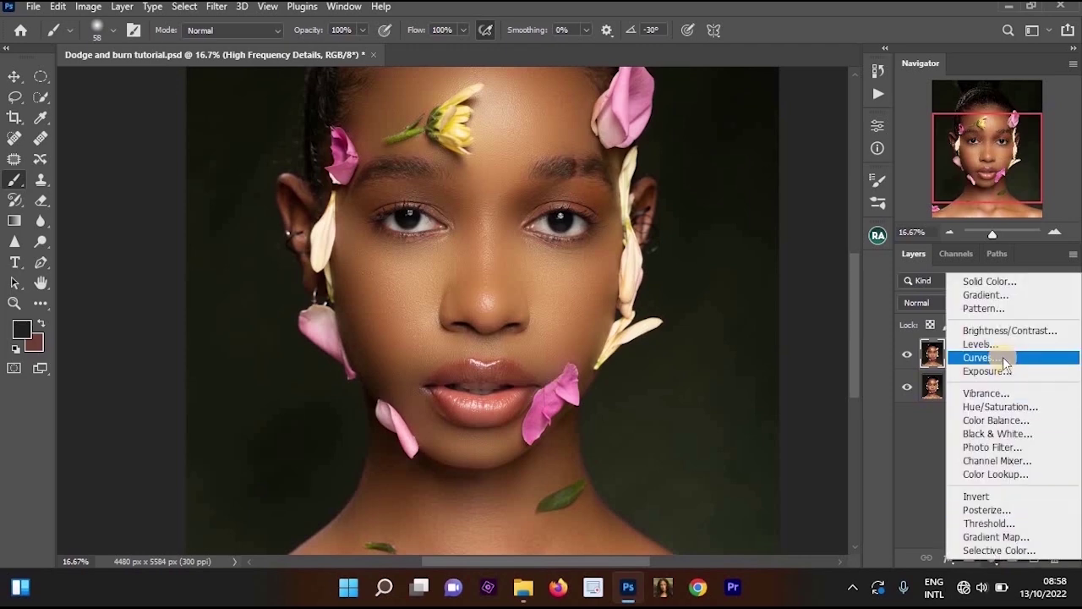
left_click(1002, 356)
left_click(605, 236, "ctrl")
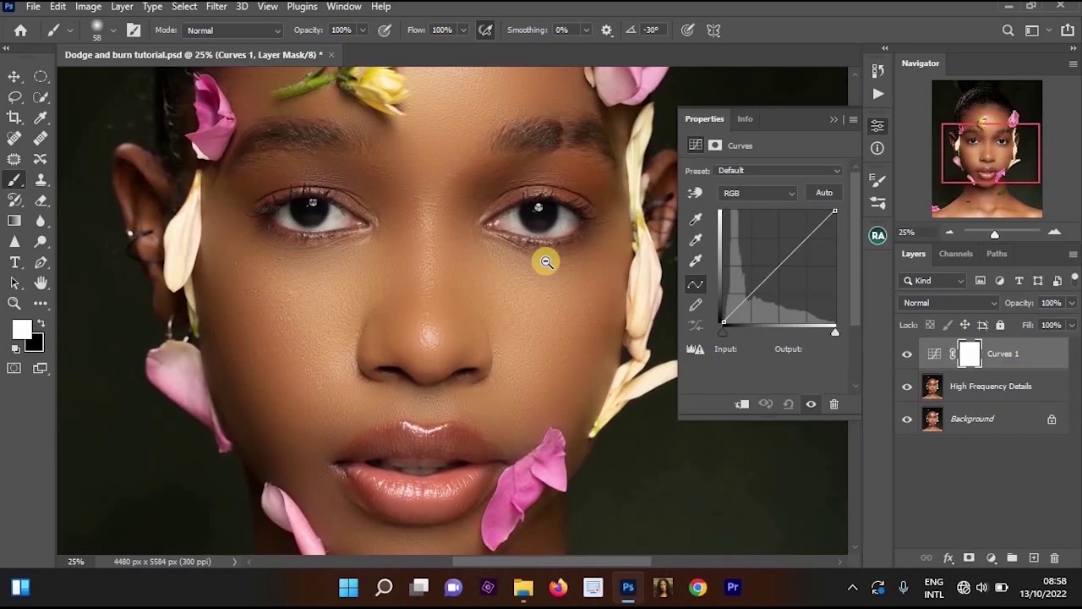
left_click(546, 262, "ctrl+alt")
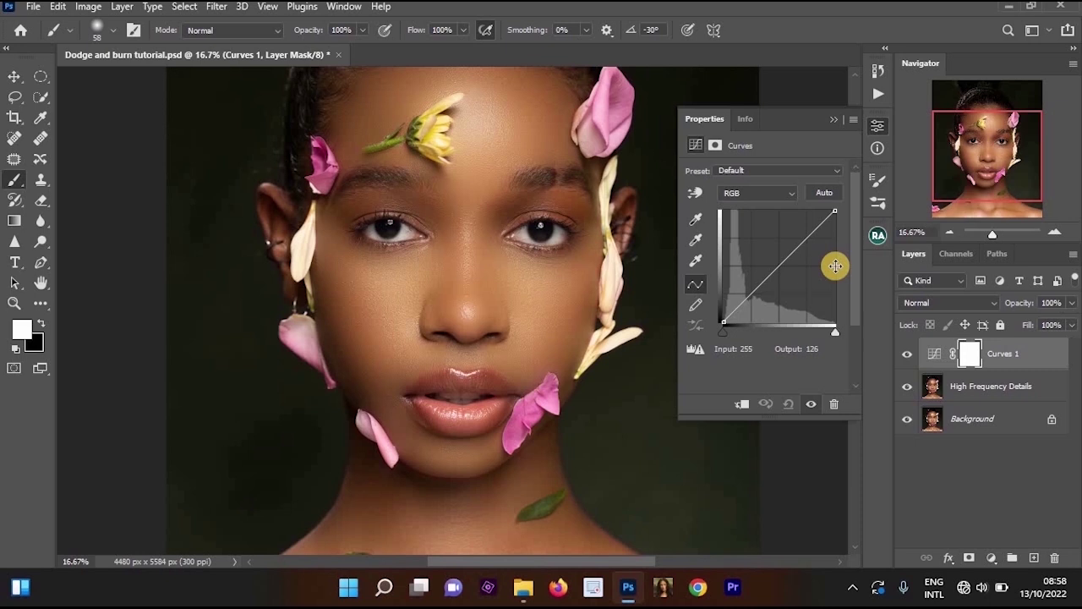
left_click(1002, 357)
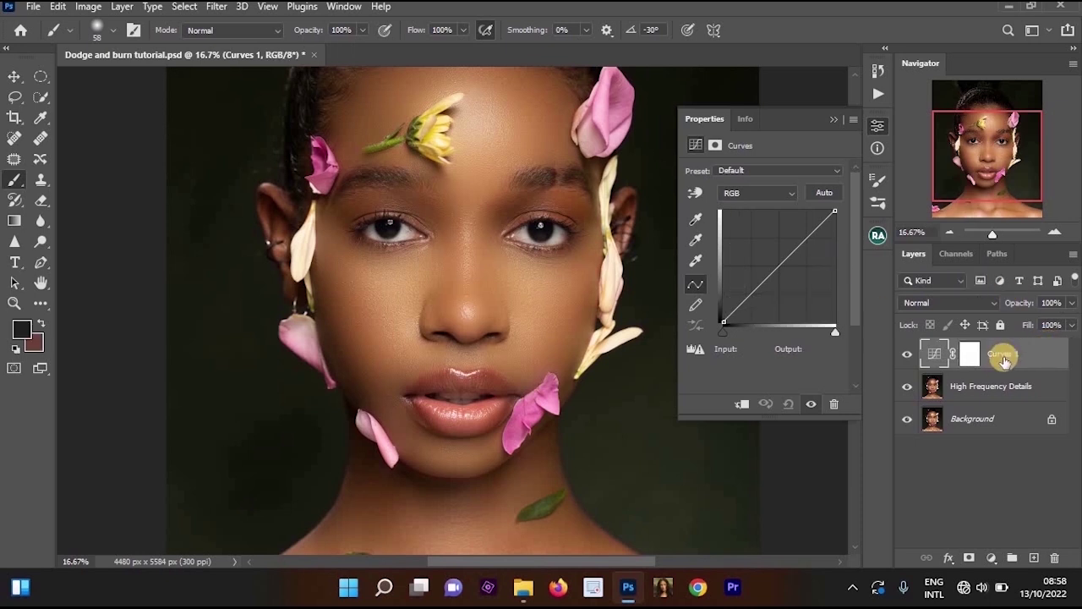
key("ctrl+j")
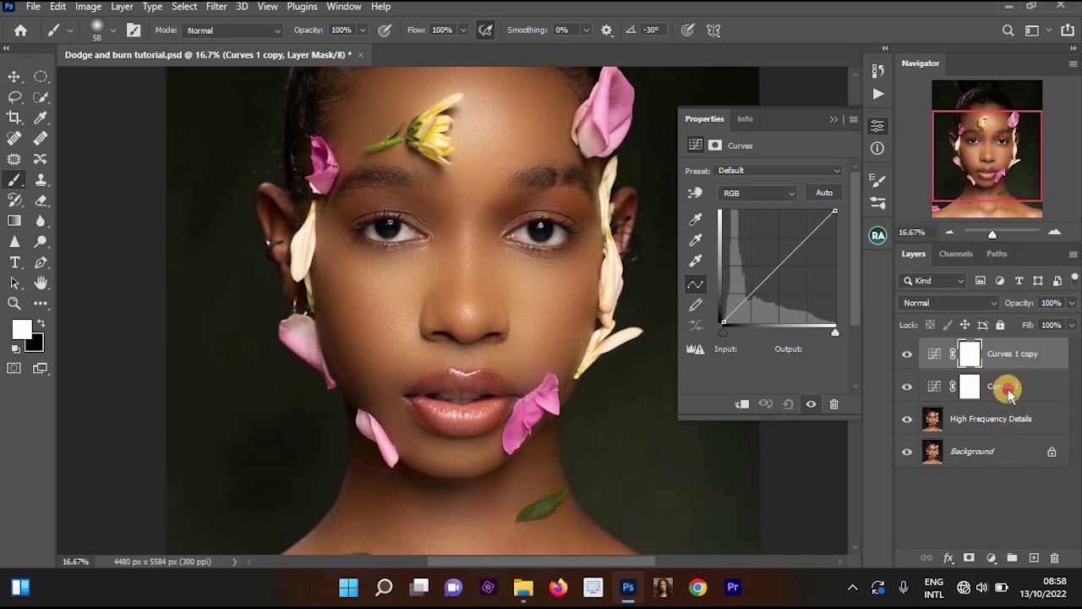
Rename the lower Curves layer to Dodge and the upper copy to Burn
double_click(1008, 388)
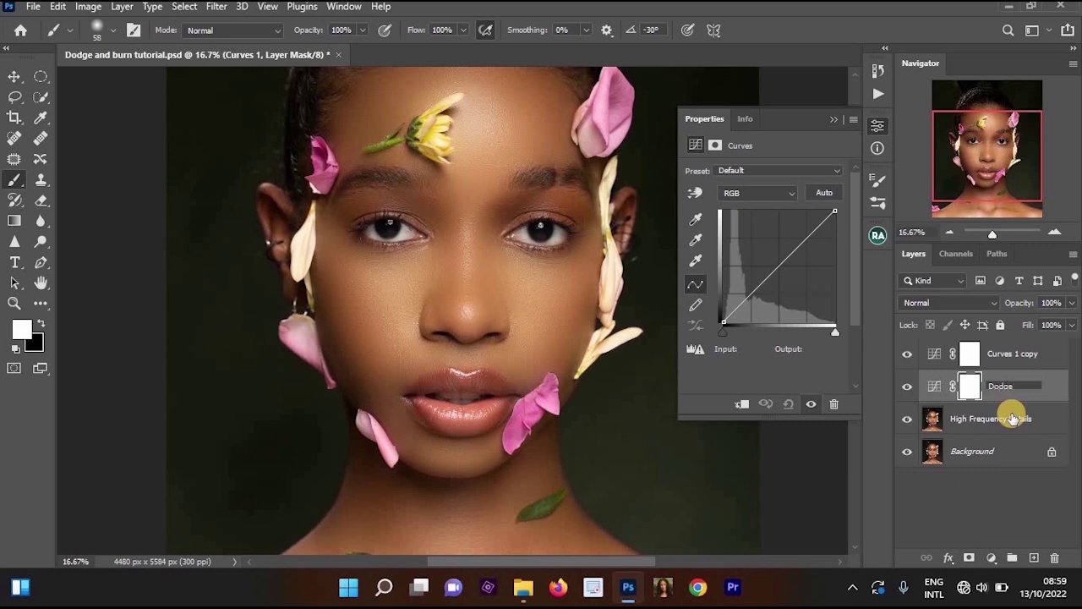
key("Return")
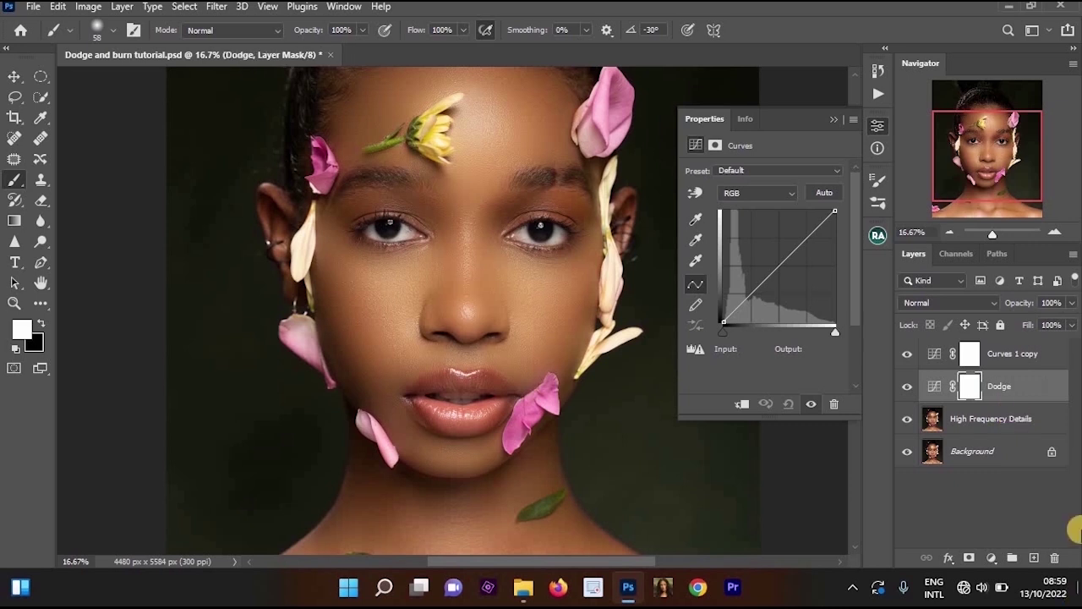
double_click(1017, 353)
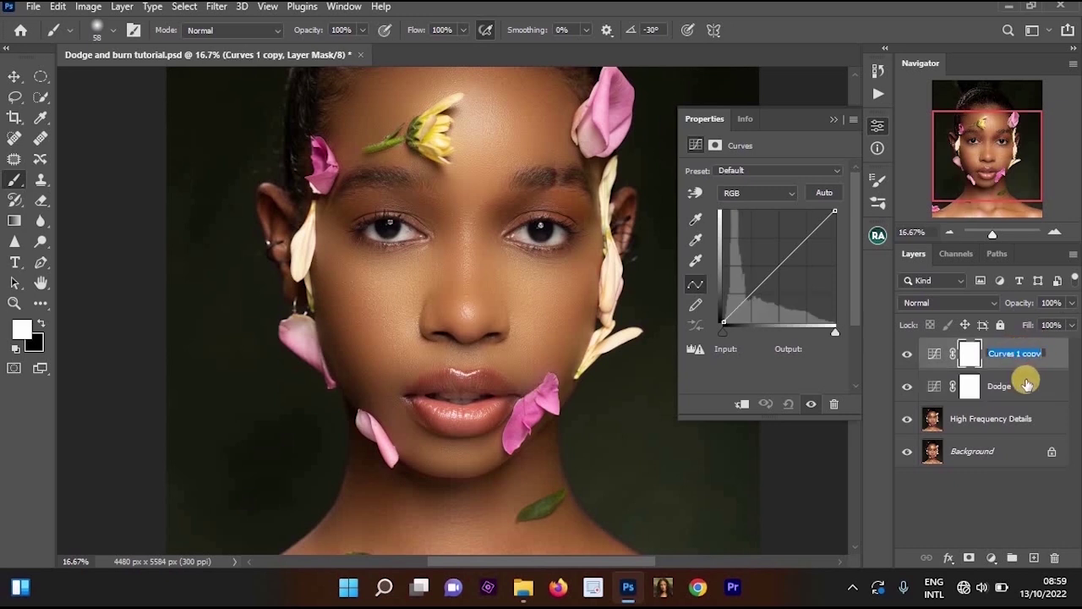
key("Return")
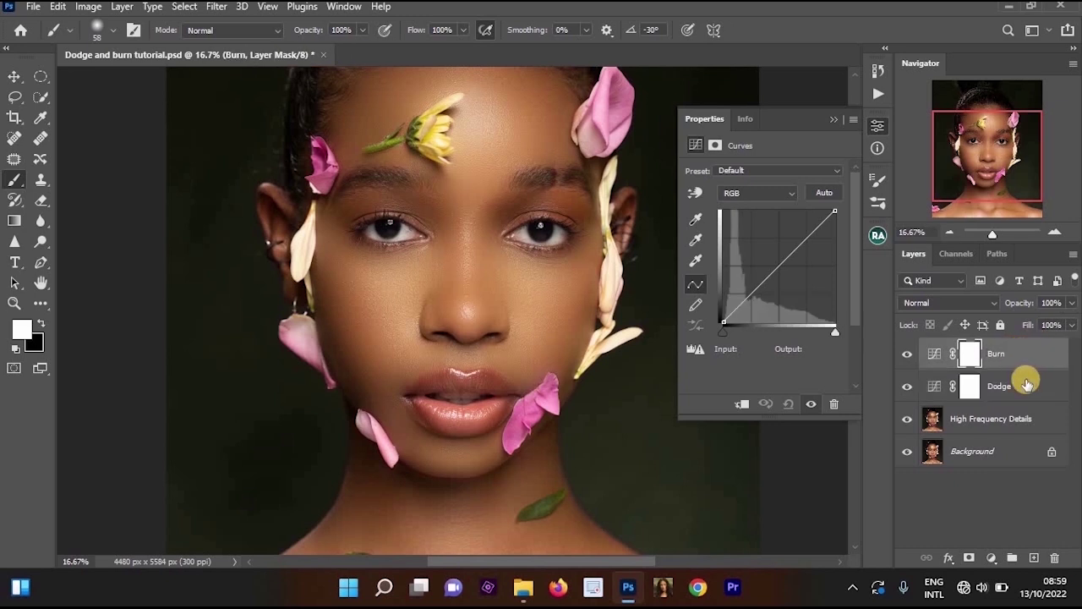
Set the Dodge layer's blend mode to Screen
left_click(1019, 389)
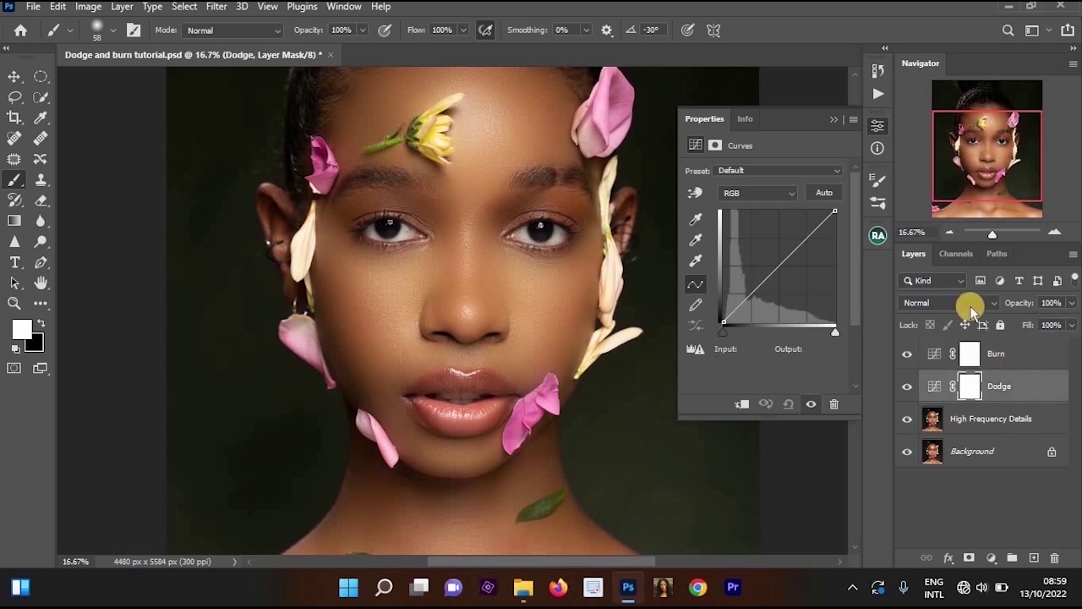
left_click(948, 302)
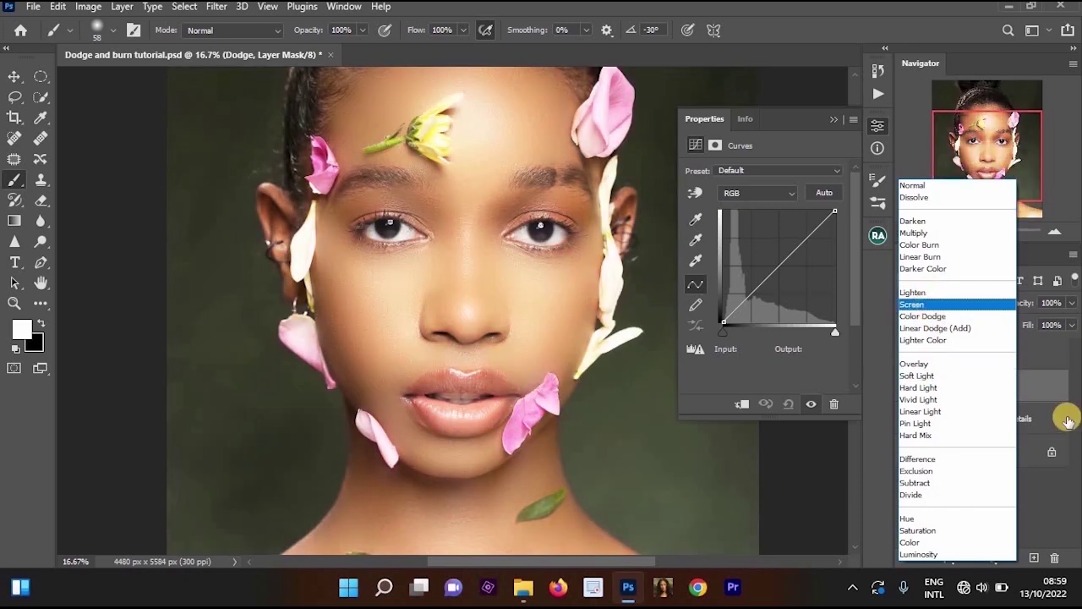
left_click(1067, 421)
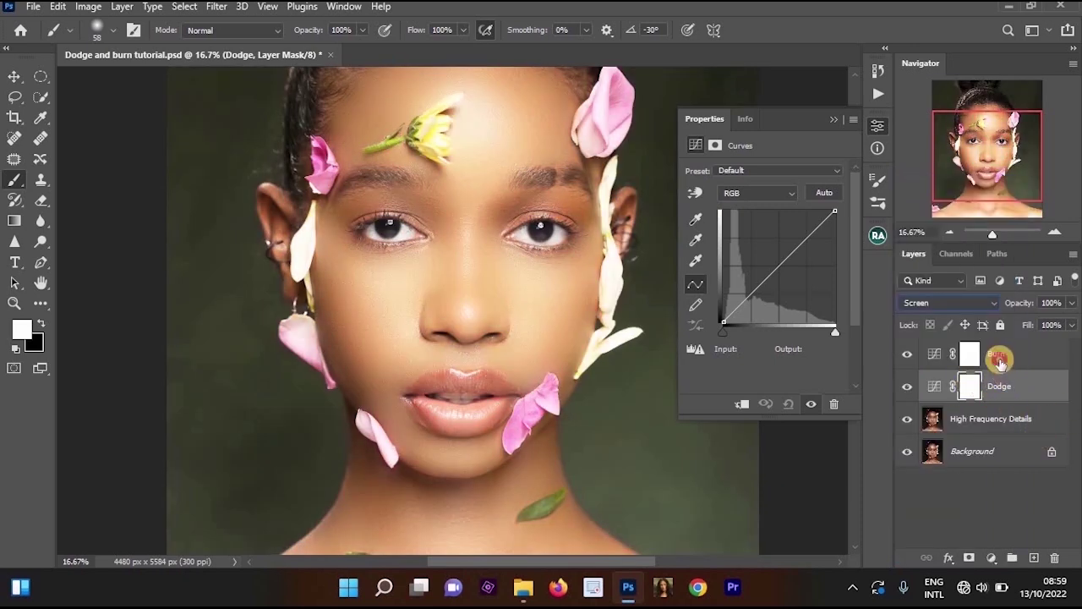
Set the Burn layer's blend mode to Multiply
left_click(999, 360)
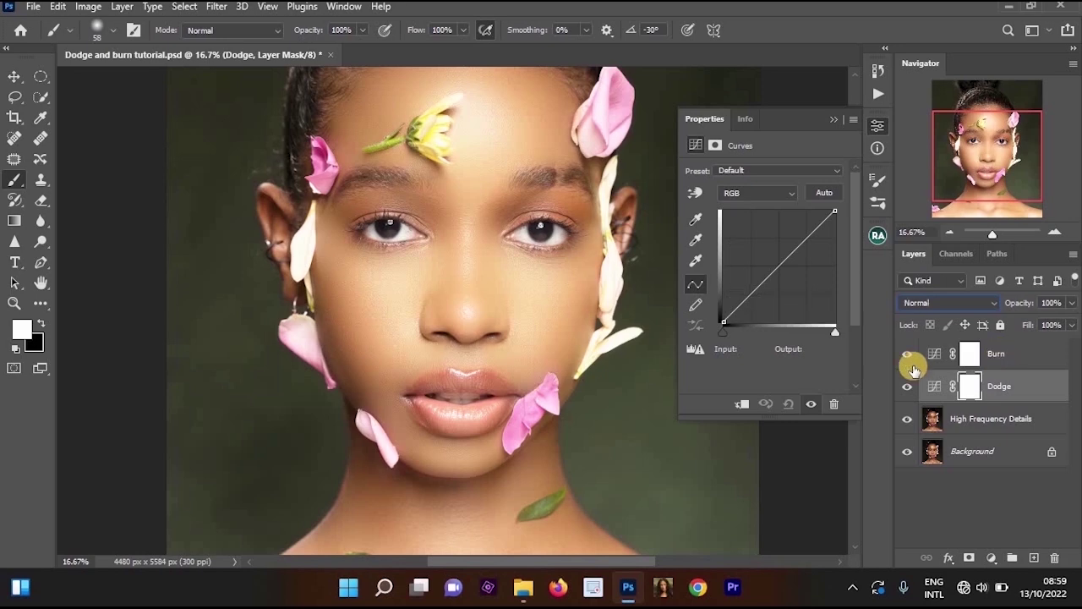
left_click(949, 301)
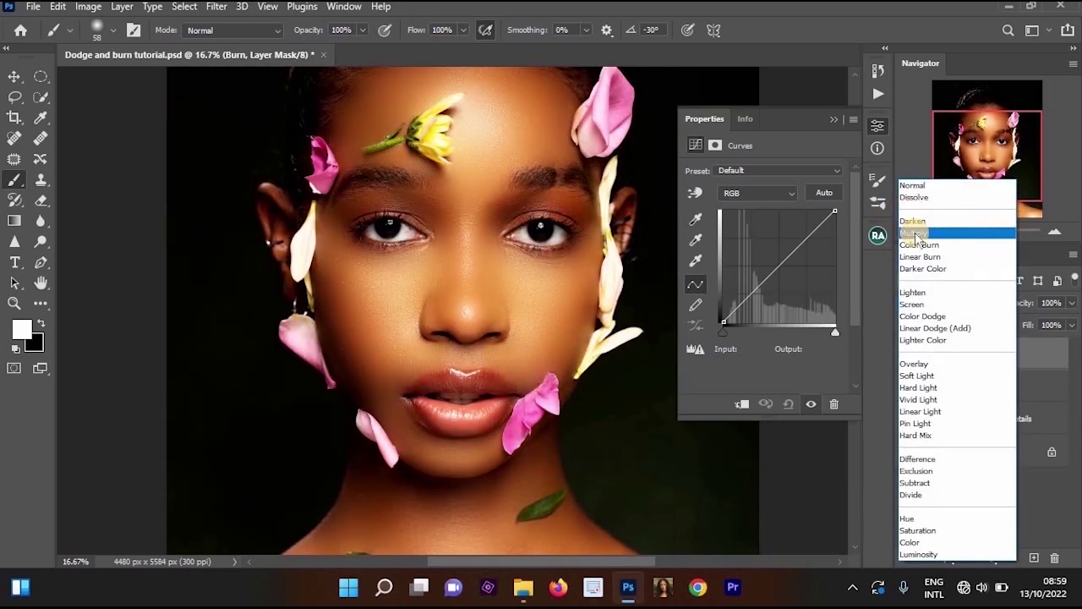
left_click(915, 232)
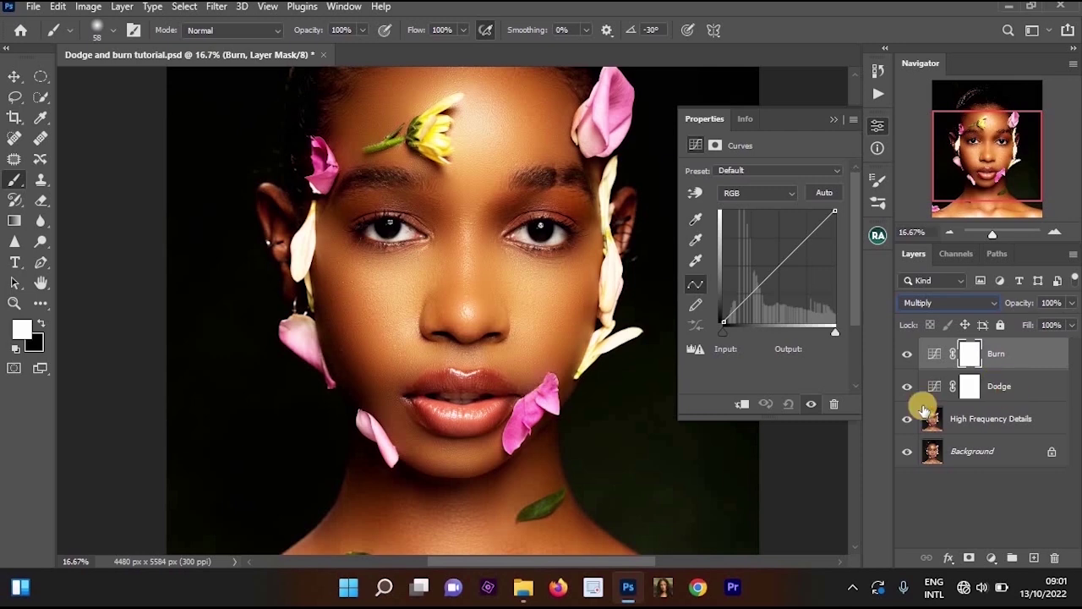
Group the Burn and Dodge layers together
left_click(964, 385, "shift")
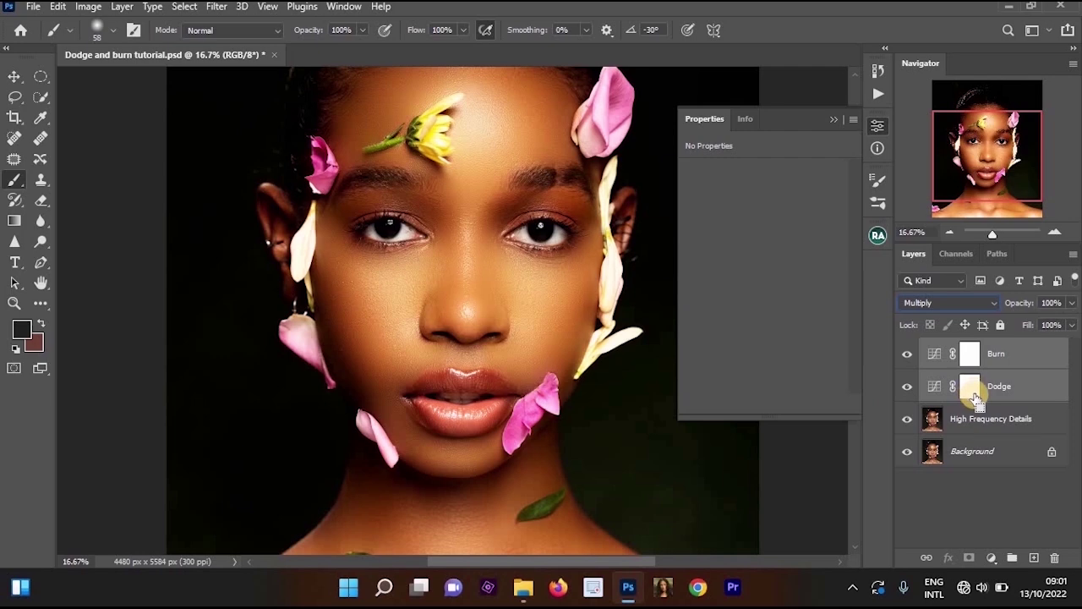
right_click(1035, 356)
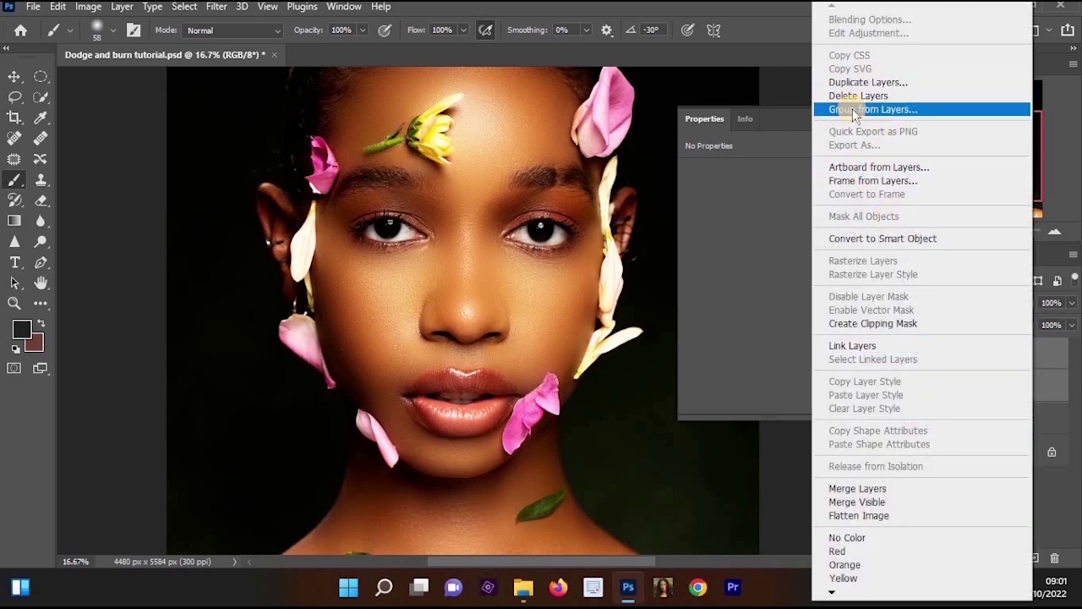
key("Return")
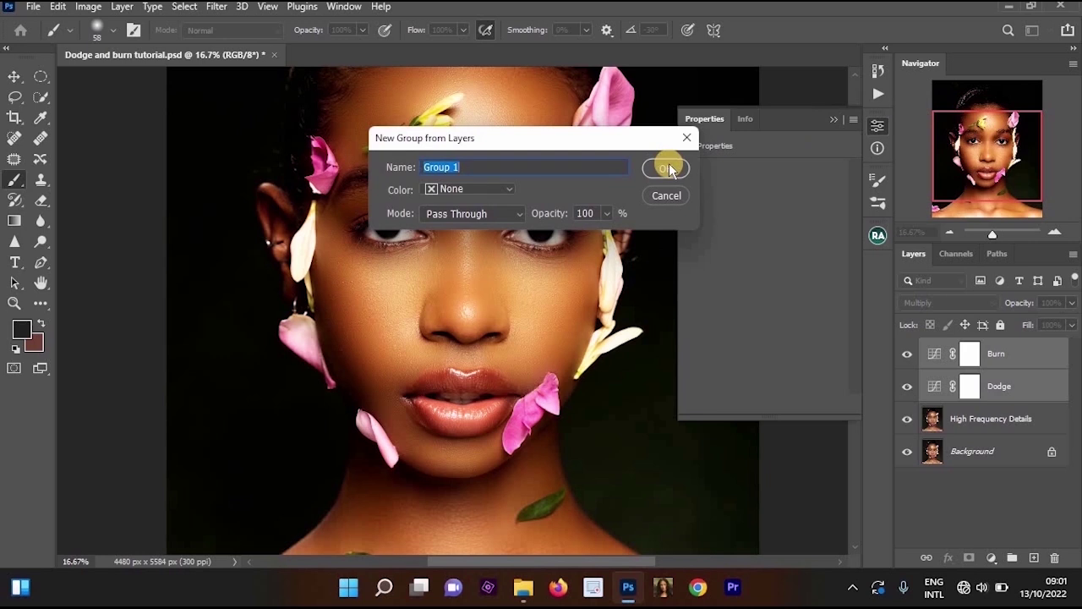
left_click(668, 167)
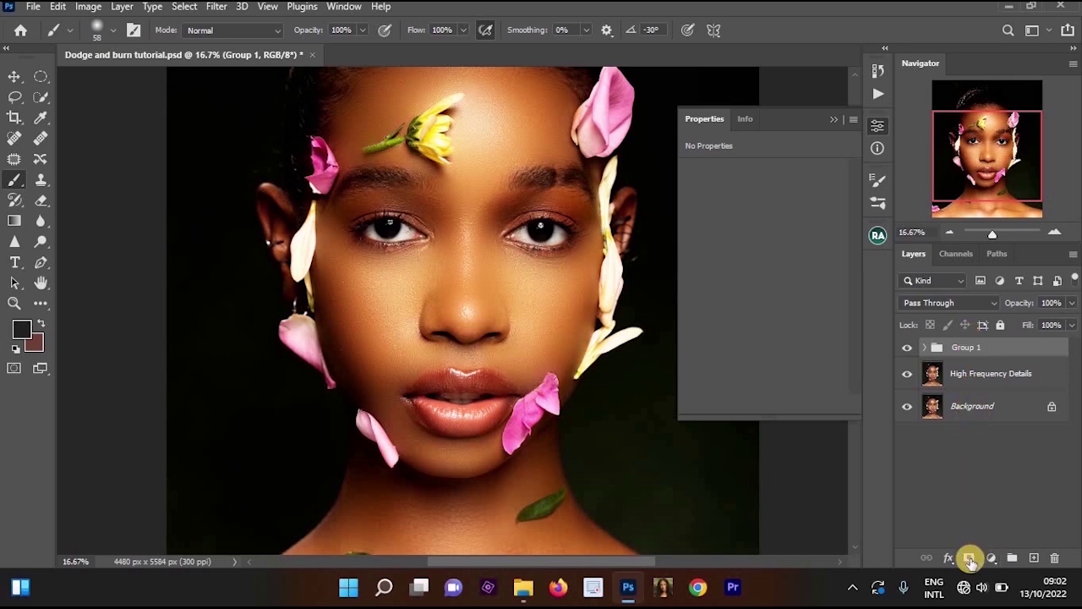
Add a layer mask to the group and apply the merged RGB image to it with Multiply blending at 50% opacity
left_click(969, 559)
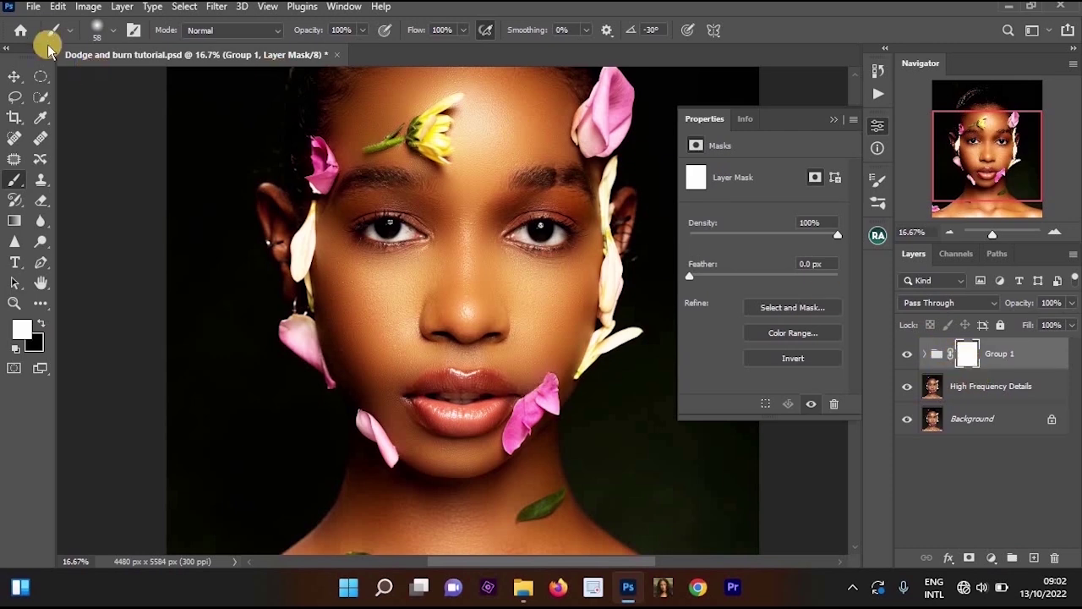
left_click(88, 6)
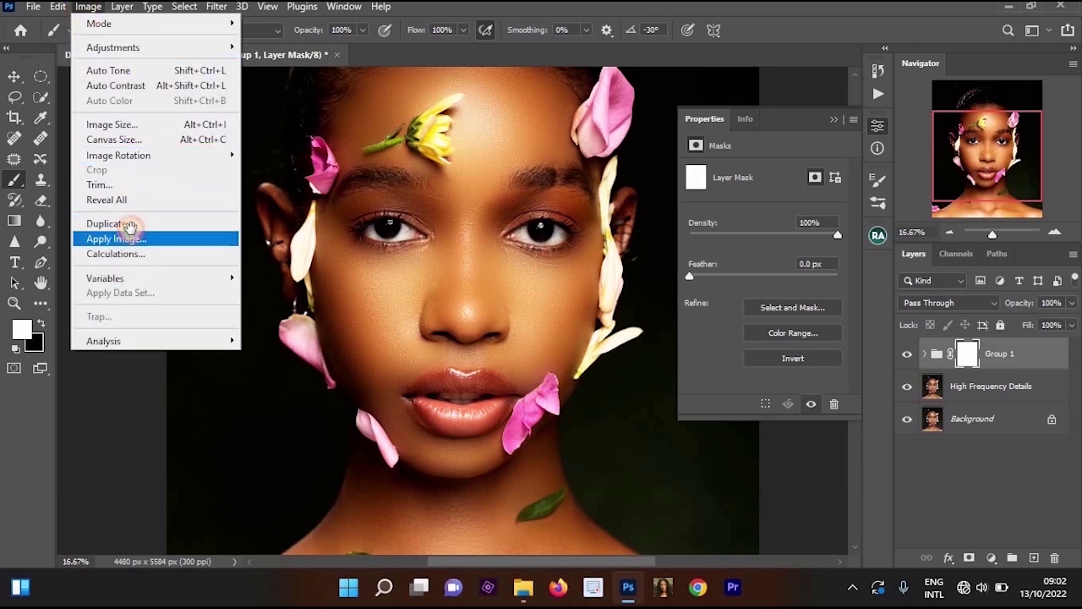
left_click(127, 238)
left_click_drag(383, 377, 273, 225)
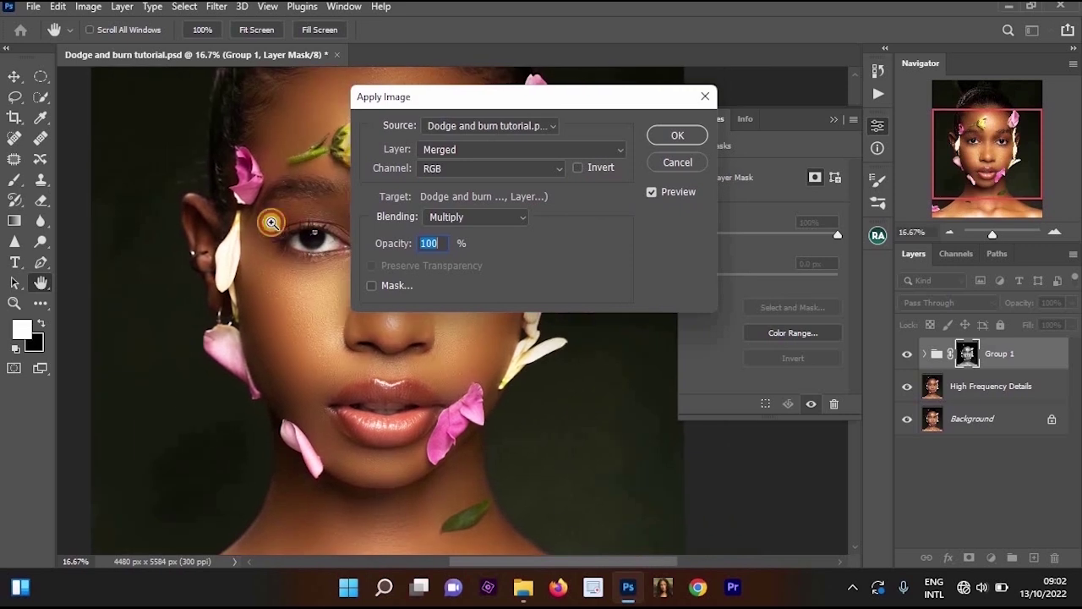
key("Tab")
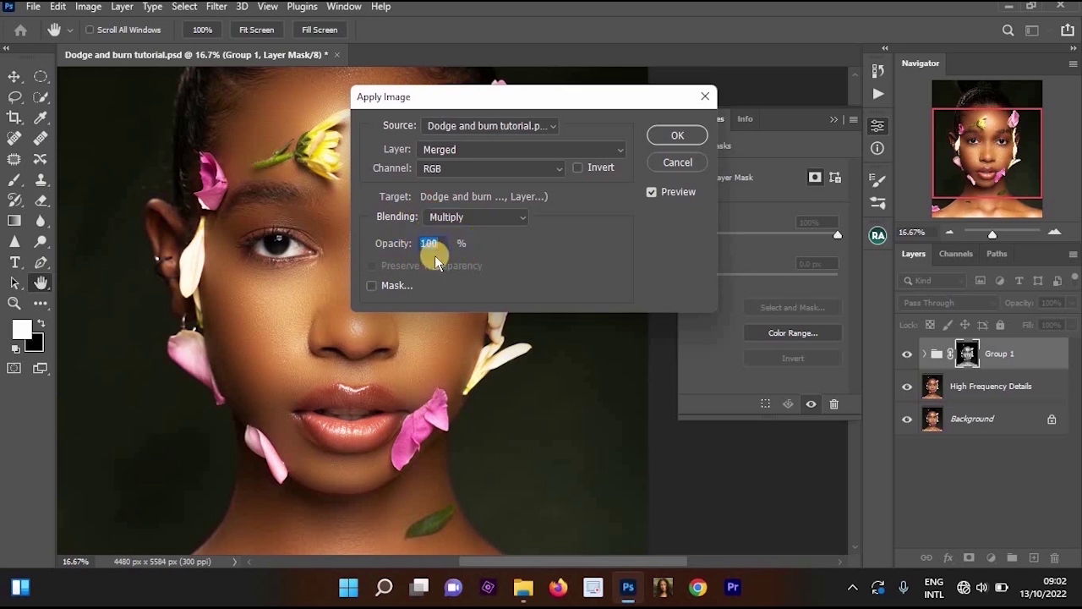
type("0")
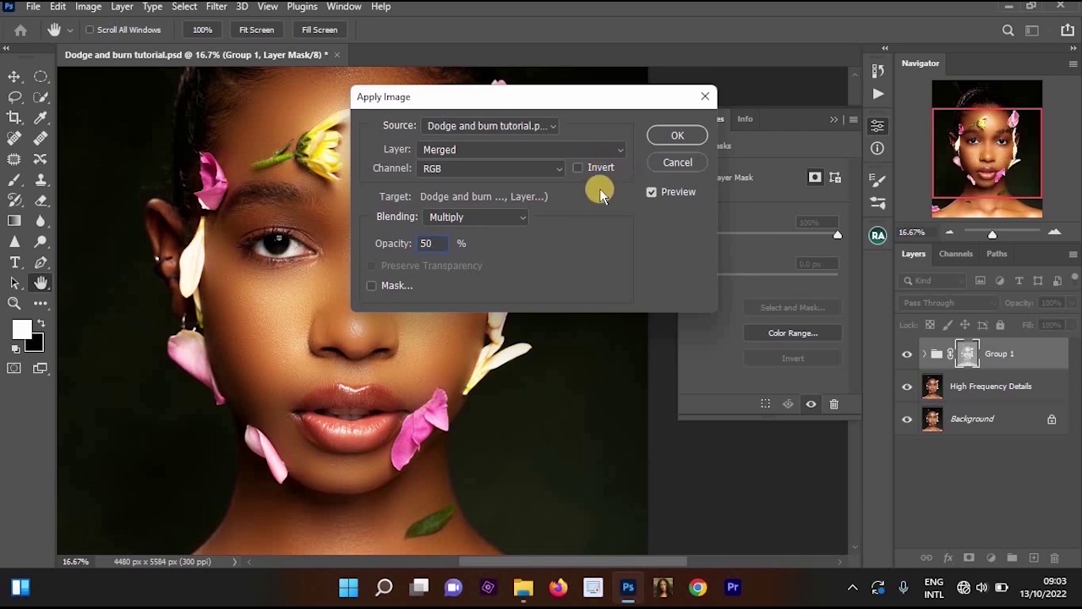
left_click(656, 135)
Expand the group and select the Dodge layer inside it
key("b")
left_click(991, 386)
left_click(925, 354)
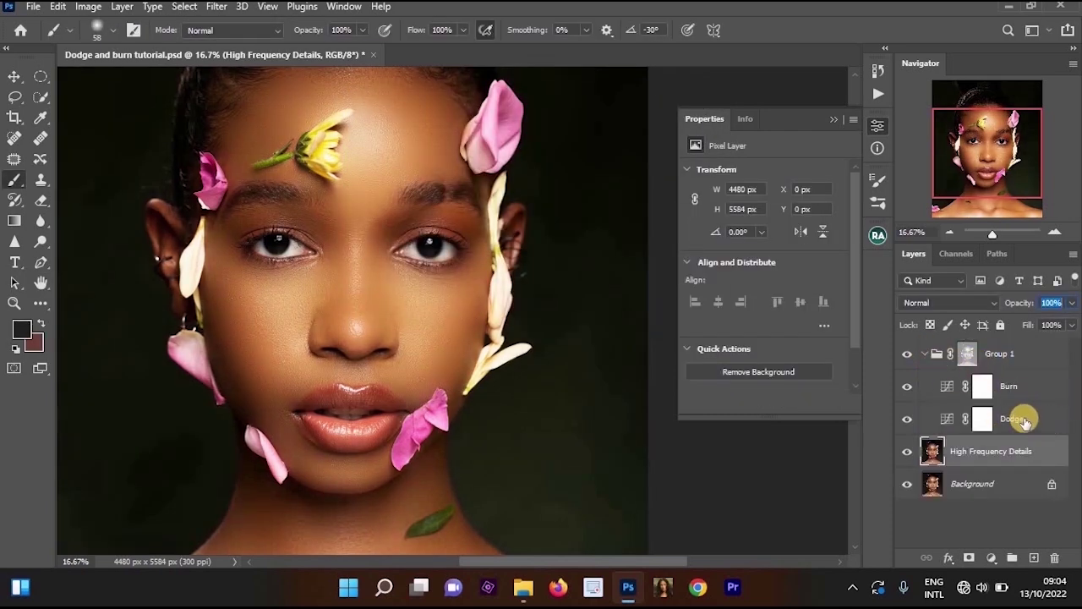
left_click(1025, 420)
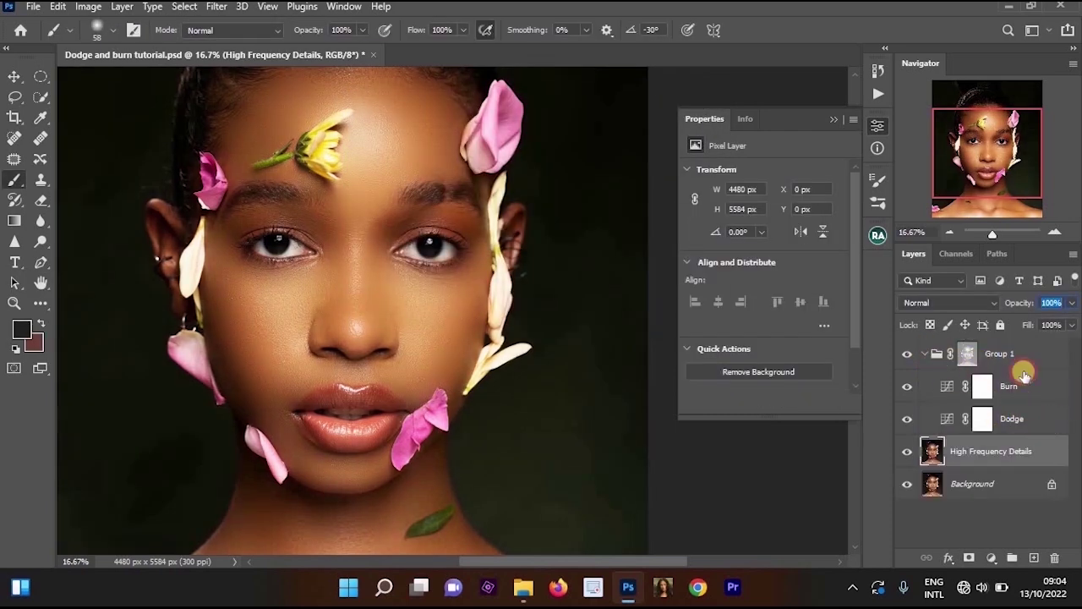
right_click(1039, 420)
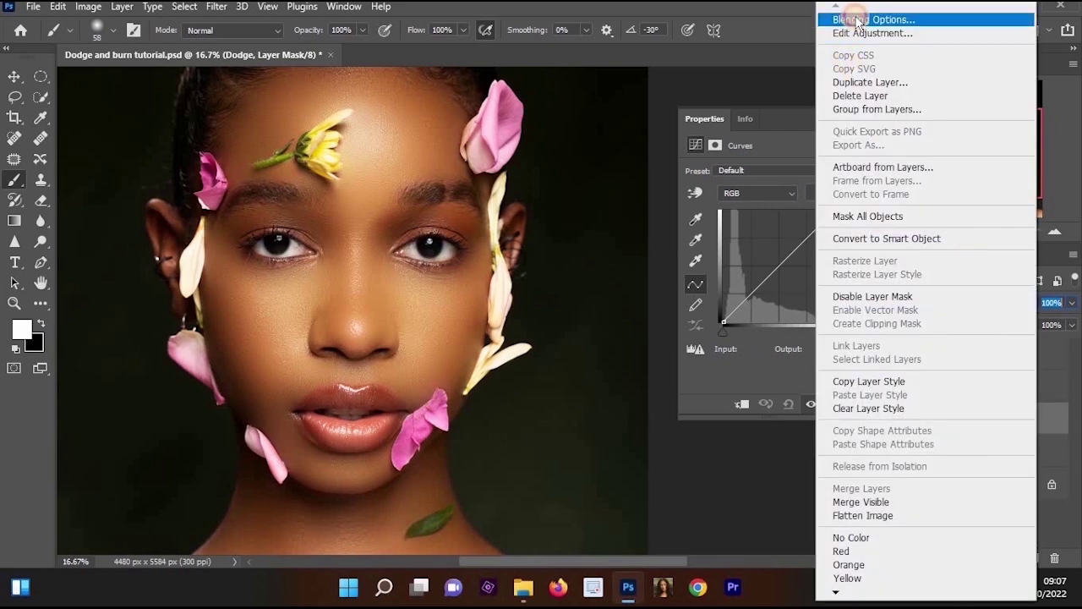
left_click(860, 20)
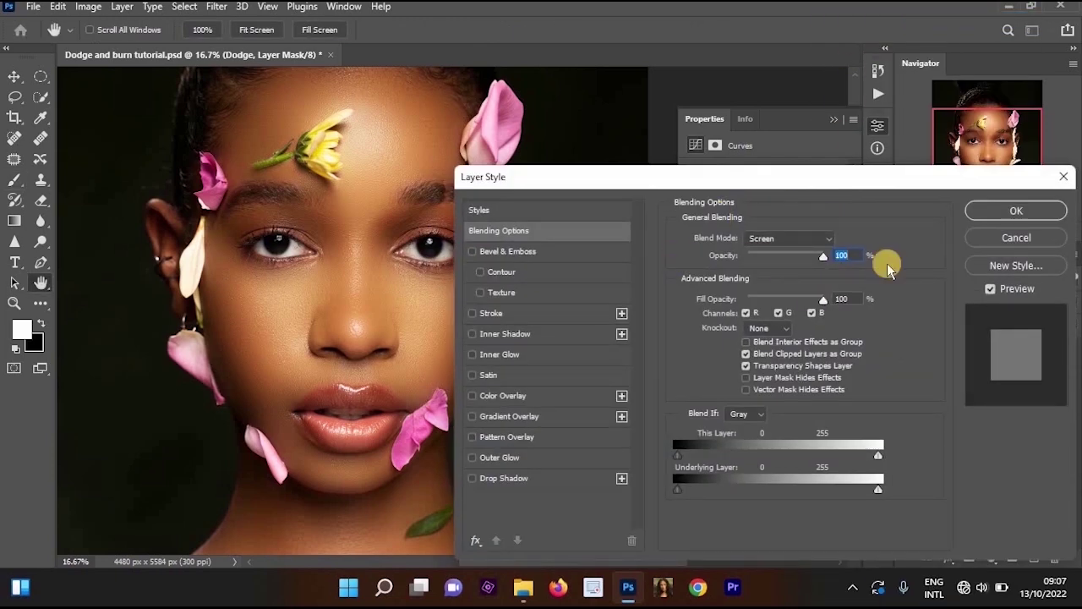
left_click(1070, 177)
key("b")
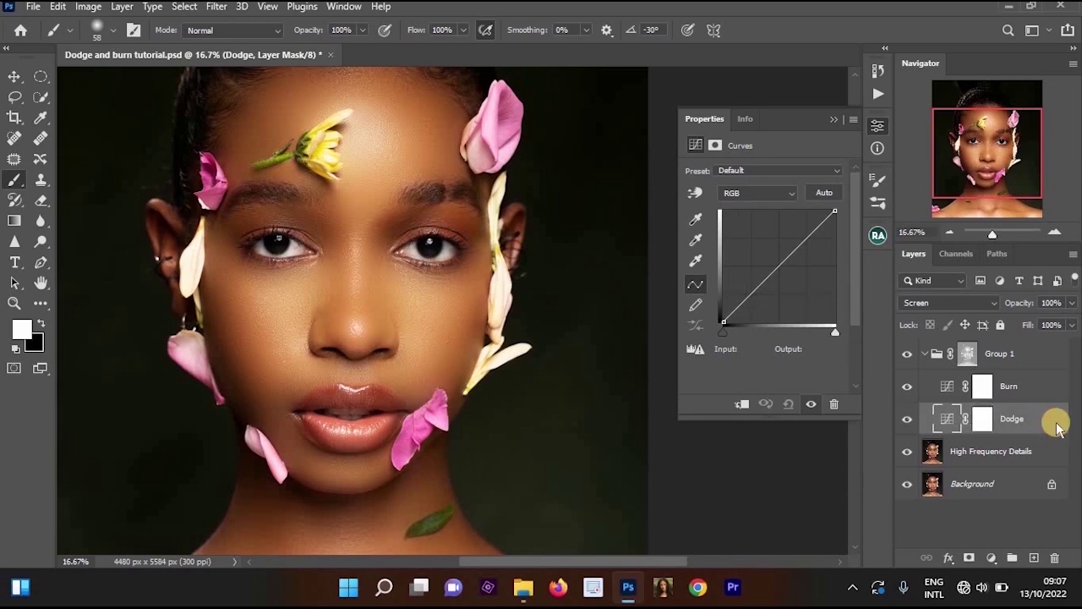
double_click(1052, 430)
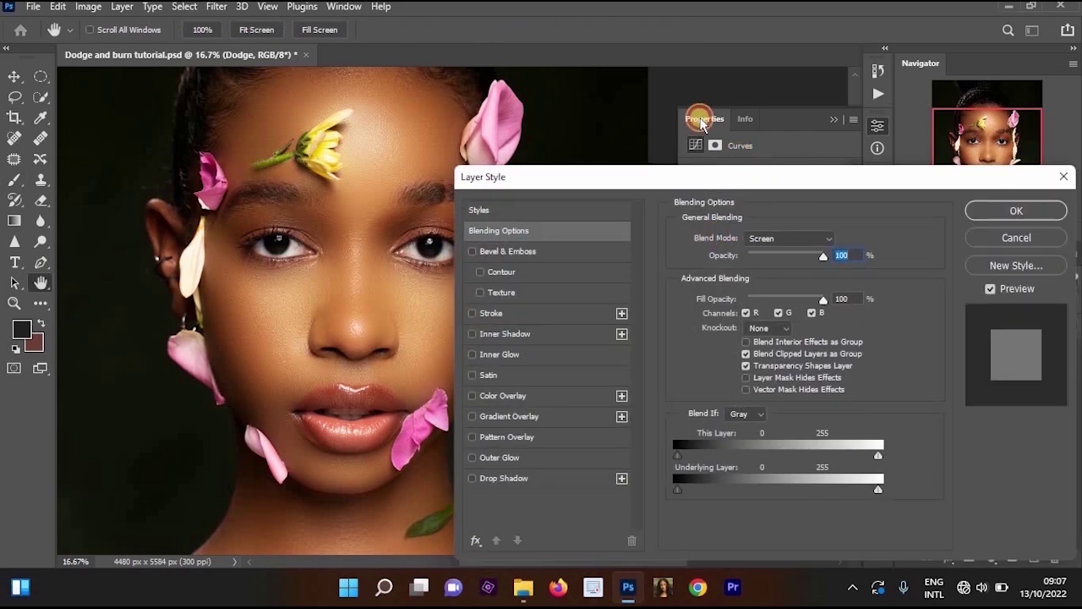
left_click_drag(776, 186, 698, 120)
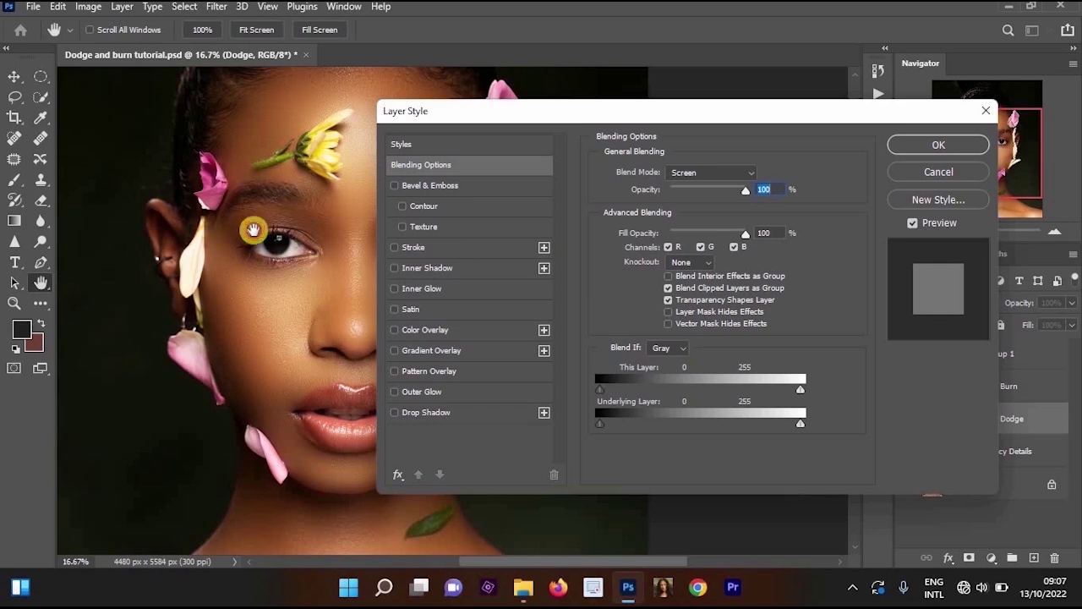
left_click_drag(350, 306, 242, 204)
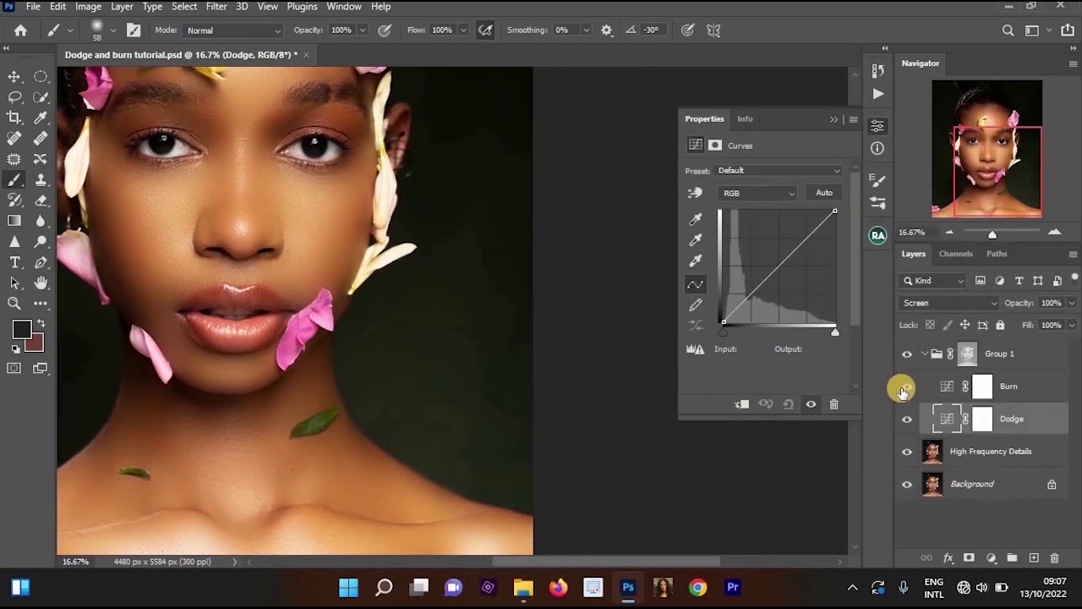
Hide the Burn layer and open the Dodge layer's blending options with the cheek in close view
left_click(904, 394)
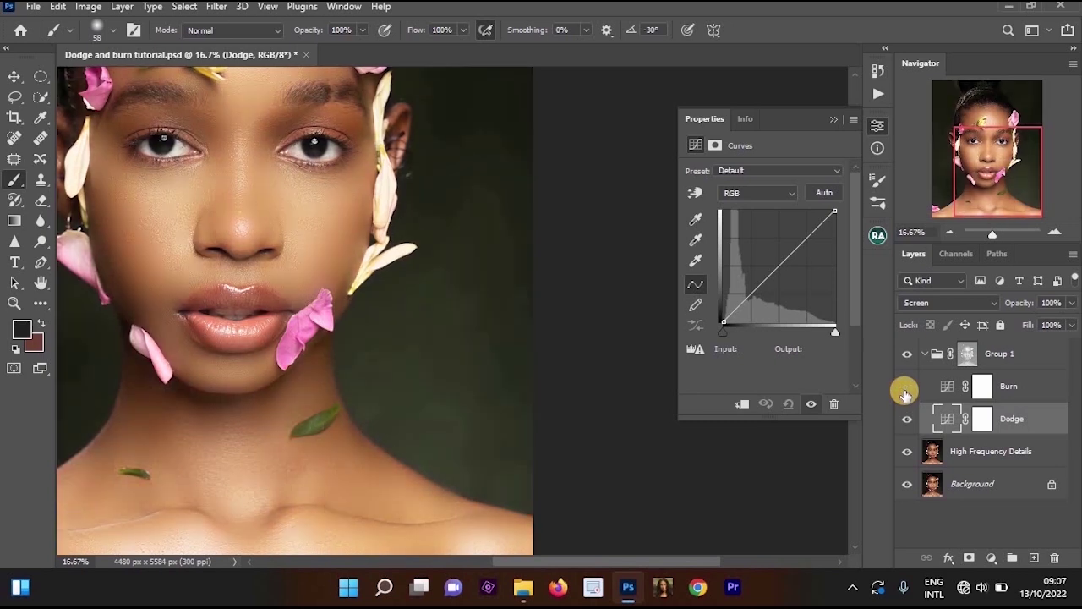
left_click_drag(408, 256, 578, 291)
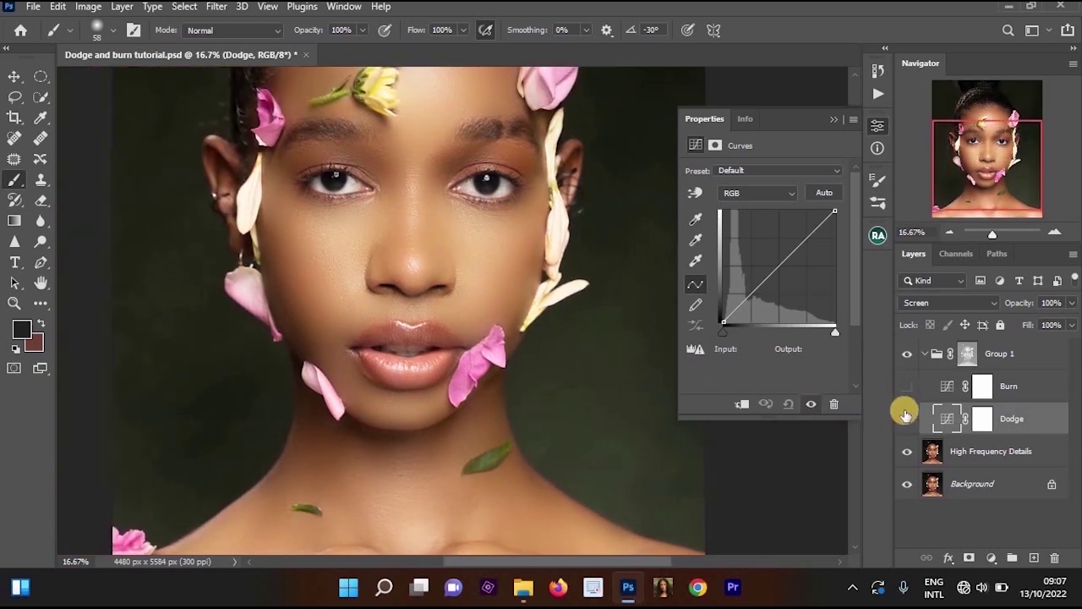
right_click(1052, 422)
left_click(896, 19)
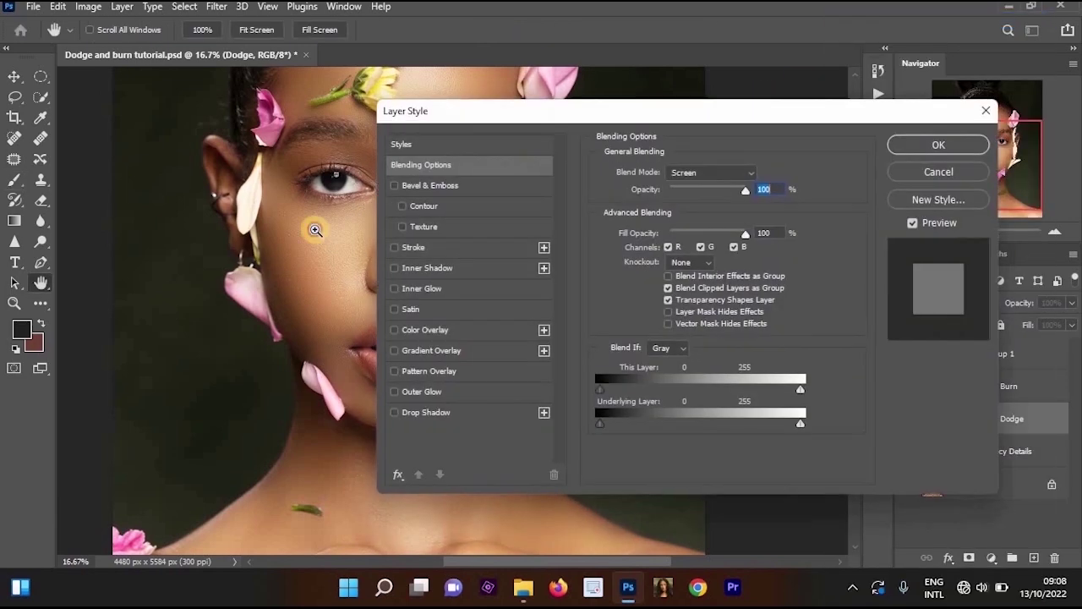
left_click(286, 266, "ctrl")
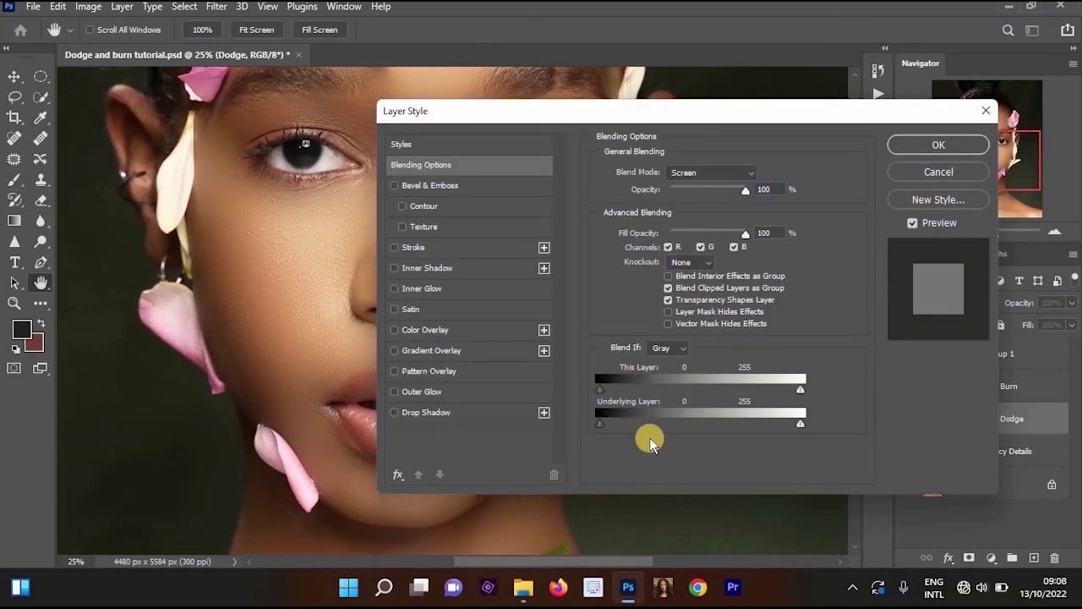
Restrict the Dodge layer to brighter tones by setting the Blend If underlying layer's black limit to 109
left_click_drag(598, 422, 628, 423)
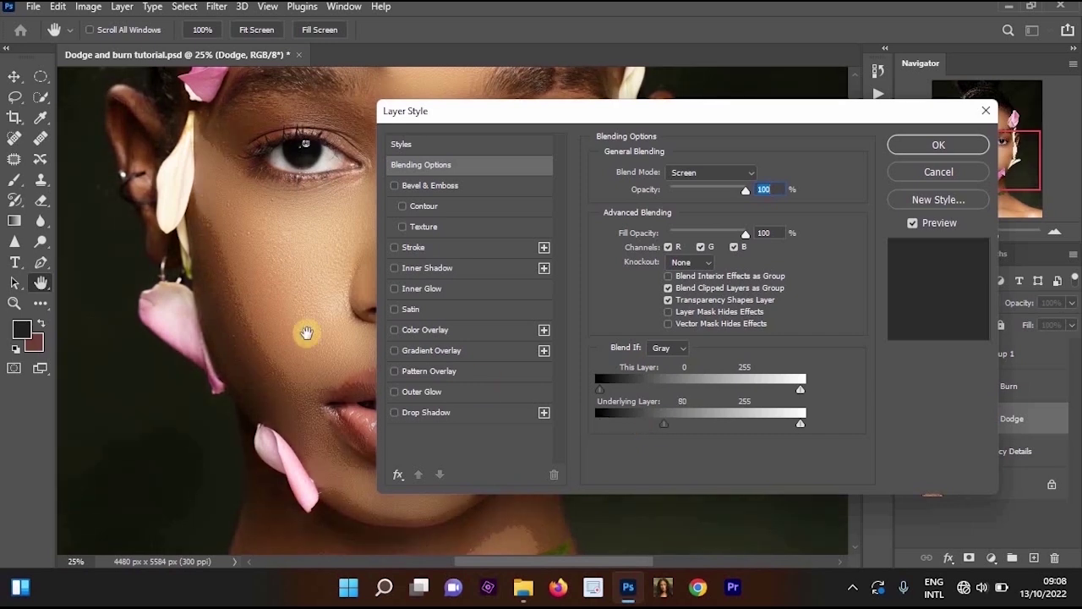
left_click_drag(238, 287, 165, 238)
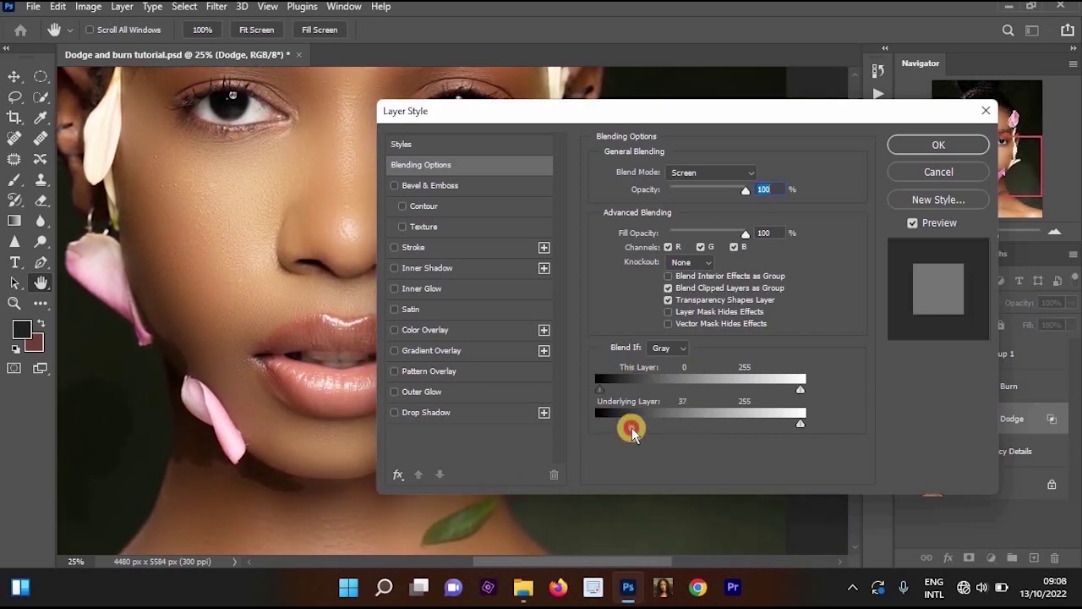
left_click_drag(632, 428, 710, 426)
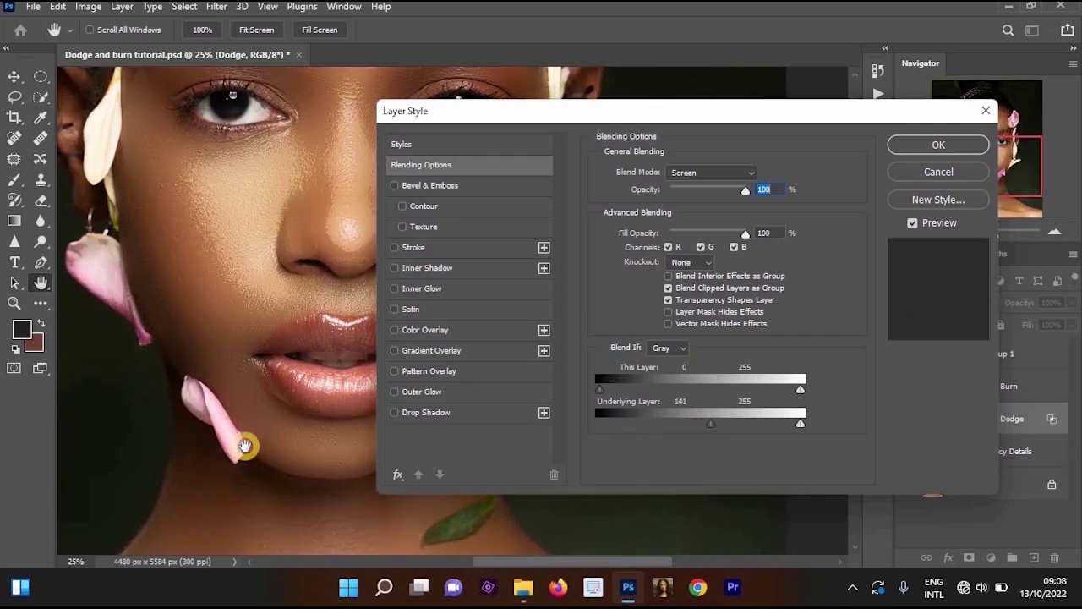
left_click_drag(360, 163, 287, 271)
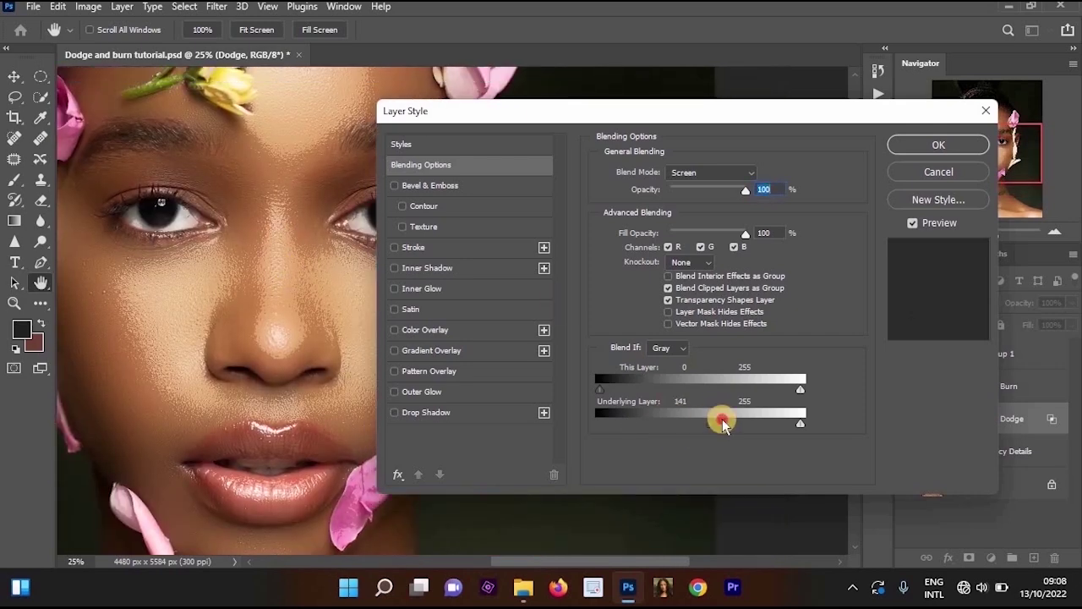
mouse_move(723, 423)
left_mouse_down()
mouse_move(698, 434)
mouse_move(714, 437)
left_mouse_up()
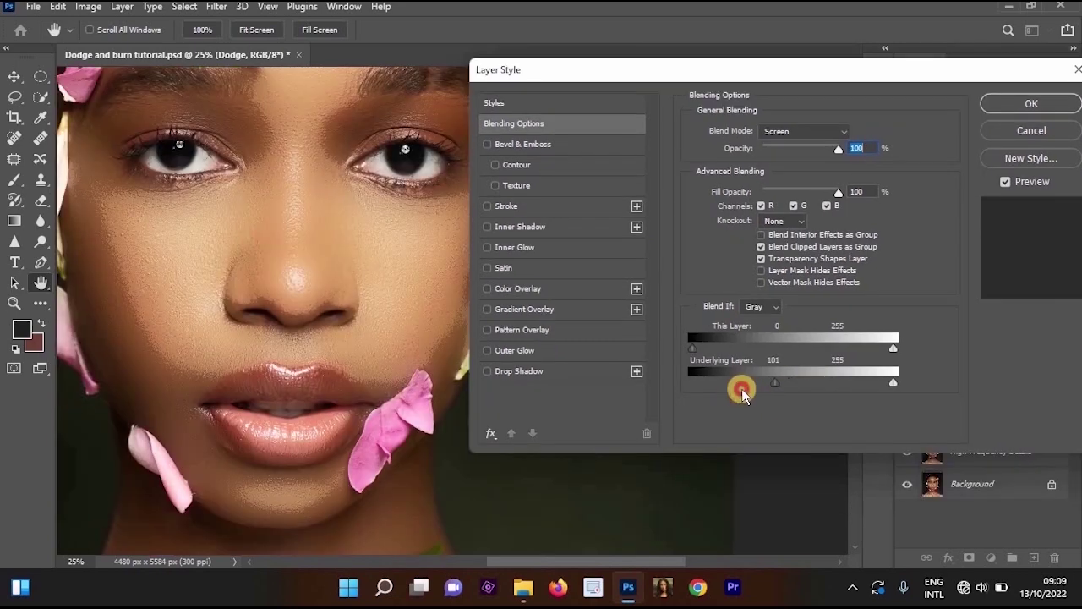
left_click_drag(741, 390, 785, 381)
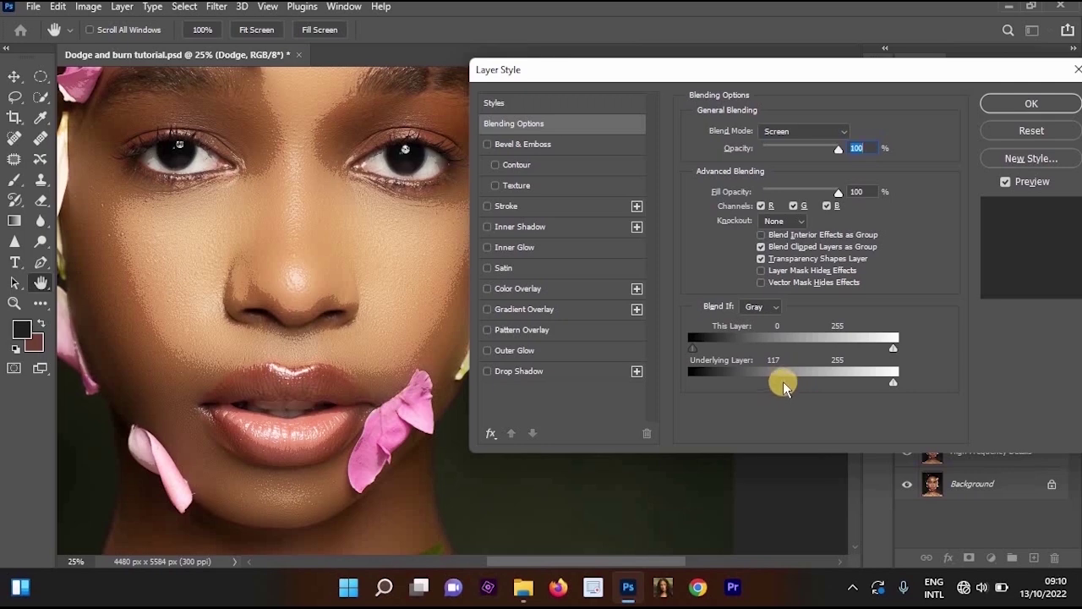
left_click_drag(783, 384, 779, 385)
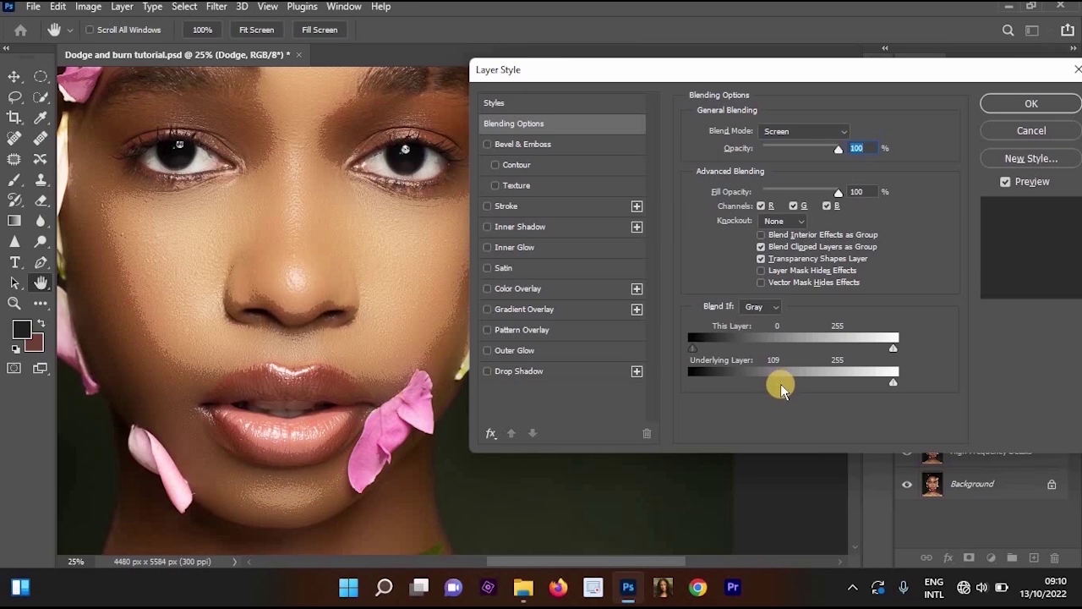
Split the Dodge layer's underlying black limit to 119 / 171 to soften the highlight transitions on the face
mouse_move(787, 389)
left_mouse_down()
mouse_move(833, 403)
mouse_move(791, 389)
left_mouse_up()
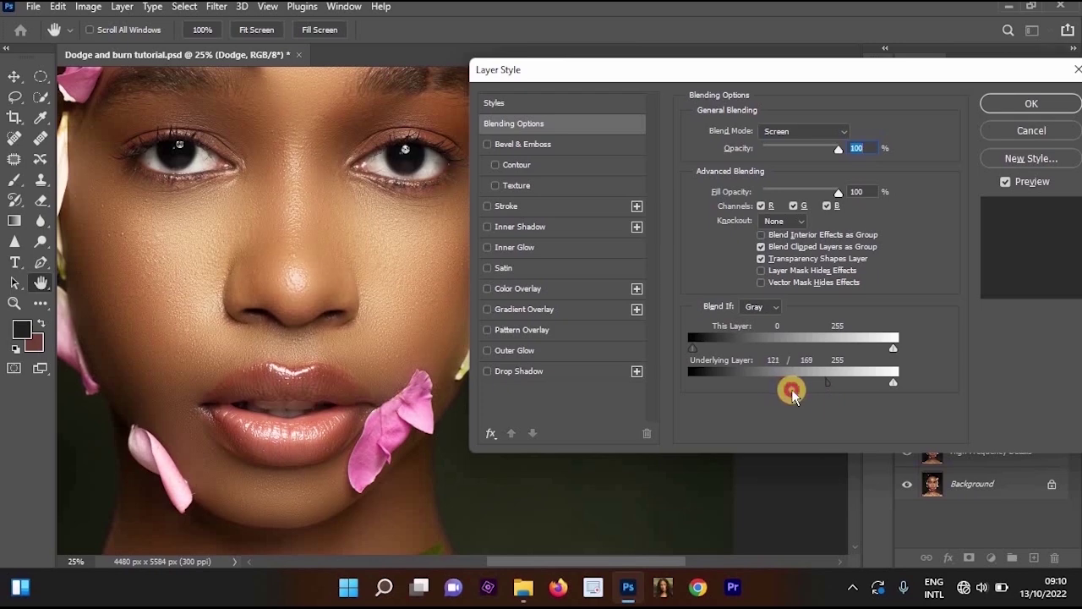
left_click_drag(471, 304, 343, 303)
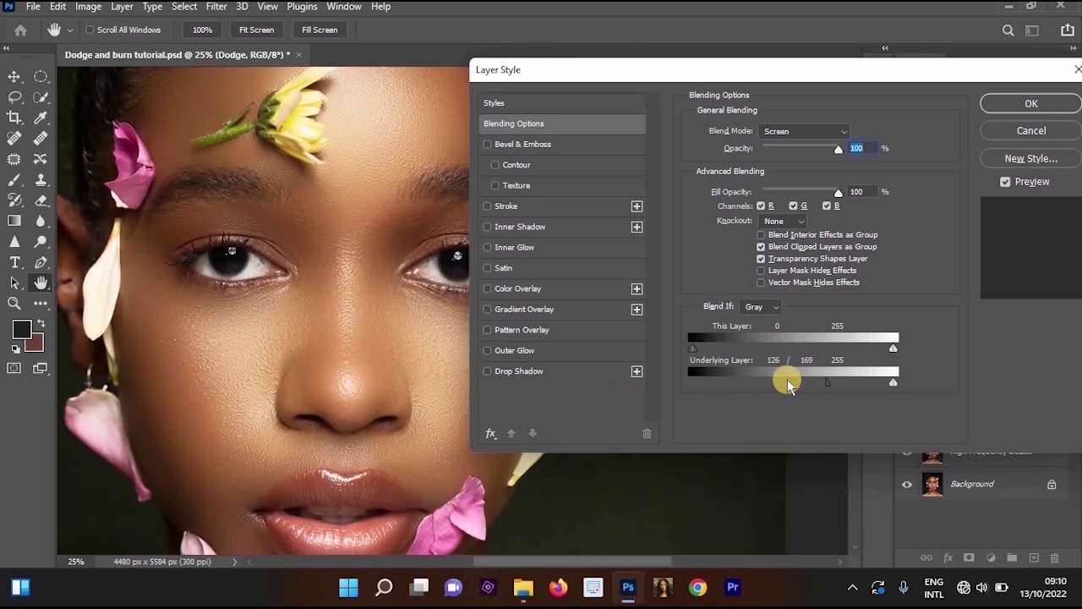
mouse_move(788, 384)
left_mouse_down()
mouse_move(802, 388)
mouse_move(766, 388)
mouse_move(793, 391)
left_mouse_up()
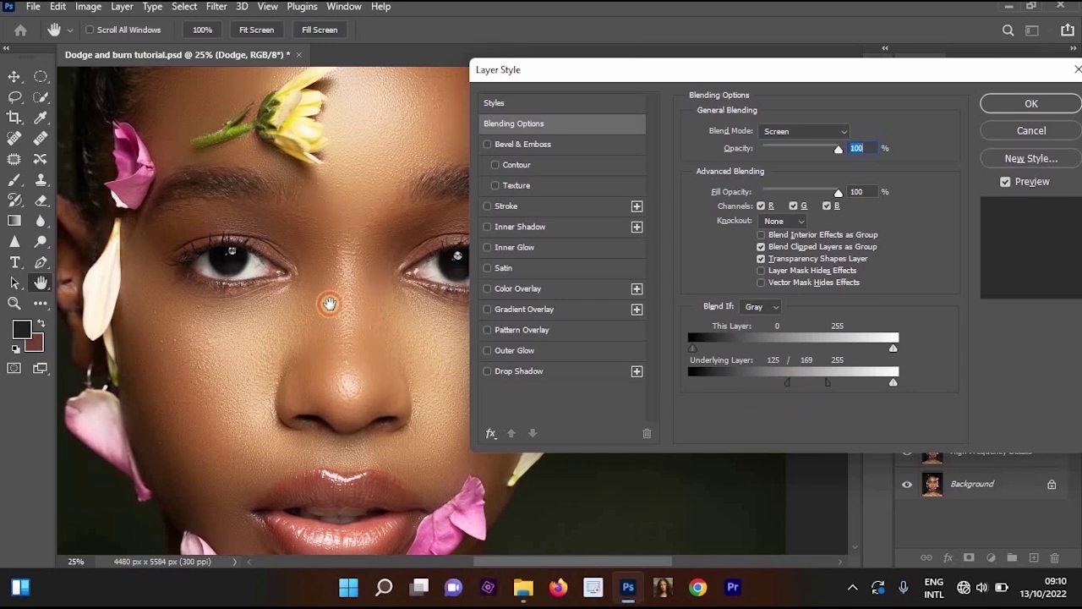
left_click_drag(304, 364, 282, 267)
mouse_move(788, 384)
left_mouse_down()
mouse_move(777, 385)
mouse_move(831, 385)
mouse_move(785, 389)
left_mouse_up()
left_click_drag(295, 362, 278, 290)
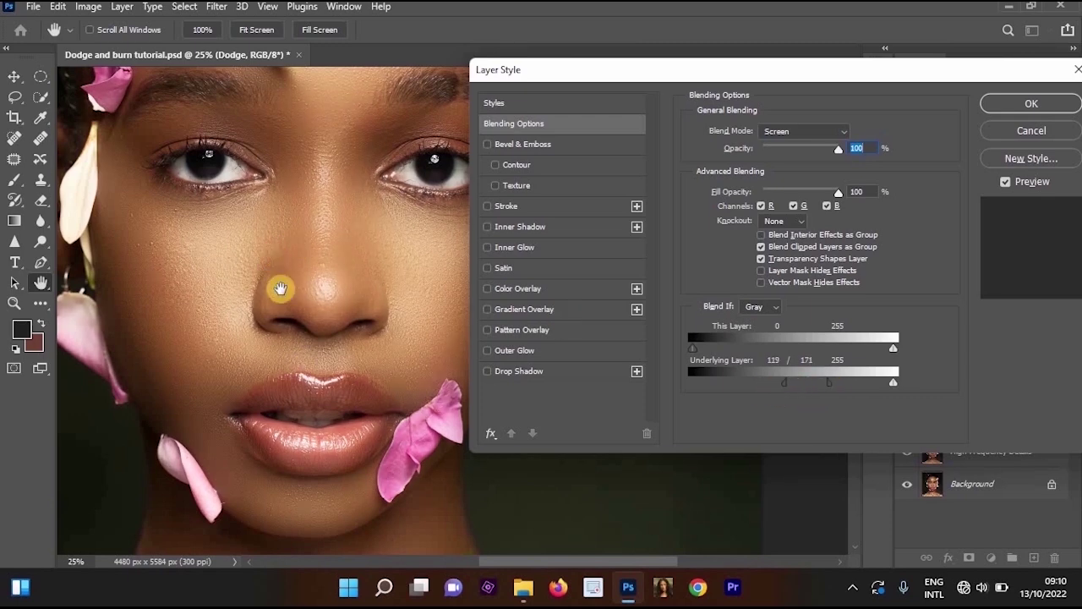
Compare the face with the Dodge layer's blending preview off and on, and apply the blending options
left_click(1006, 184)
left_click(1005, 183)
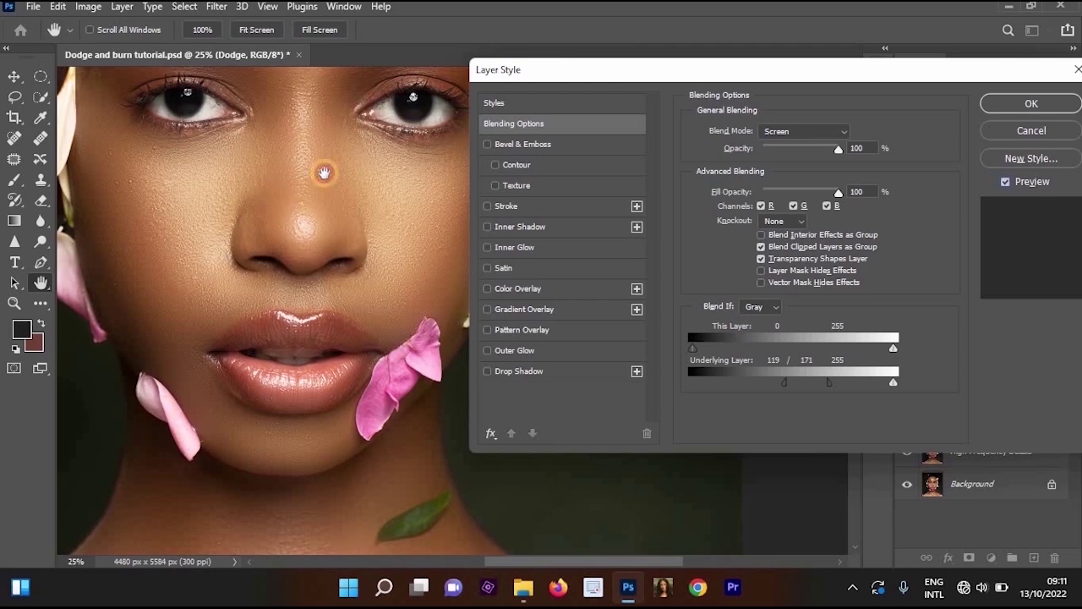
key("p")
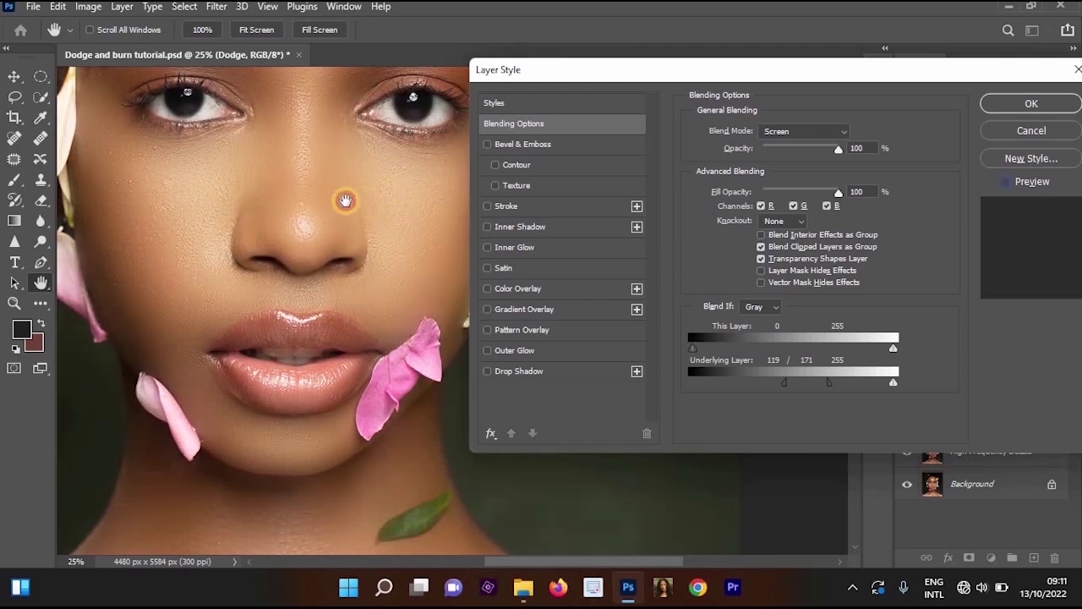
left_click(1001, 181)
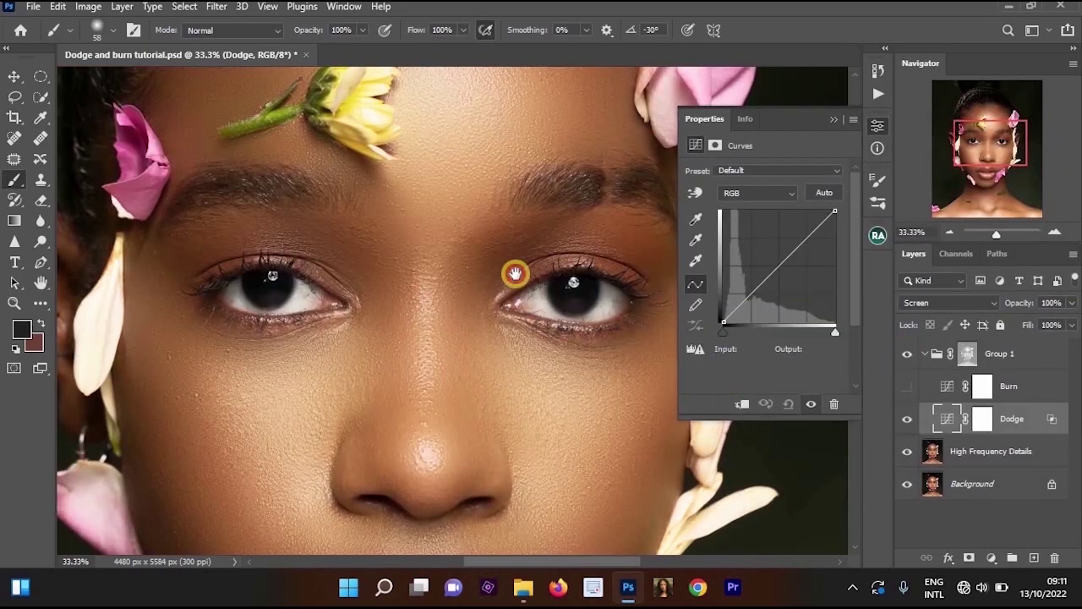
scroll(529, 314, "down", 2)
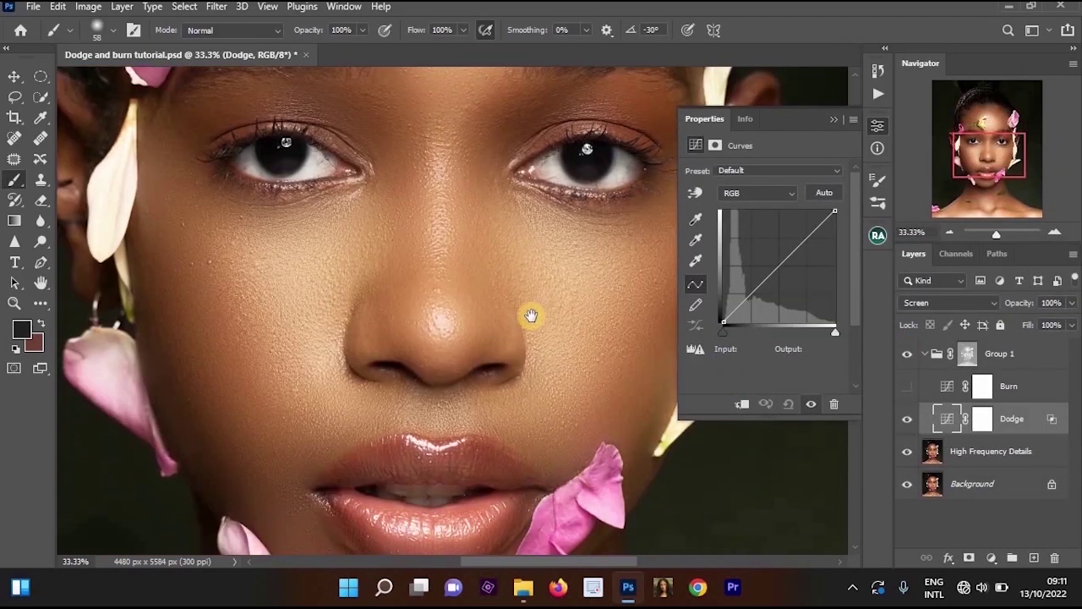
scroll(499, 287, "down", 2)
scroll(558, 306, "up", 2)
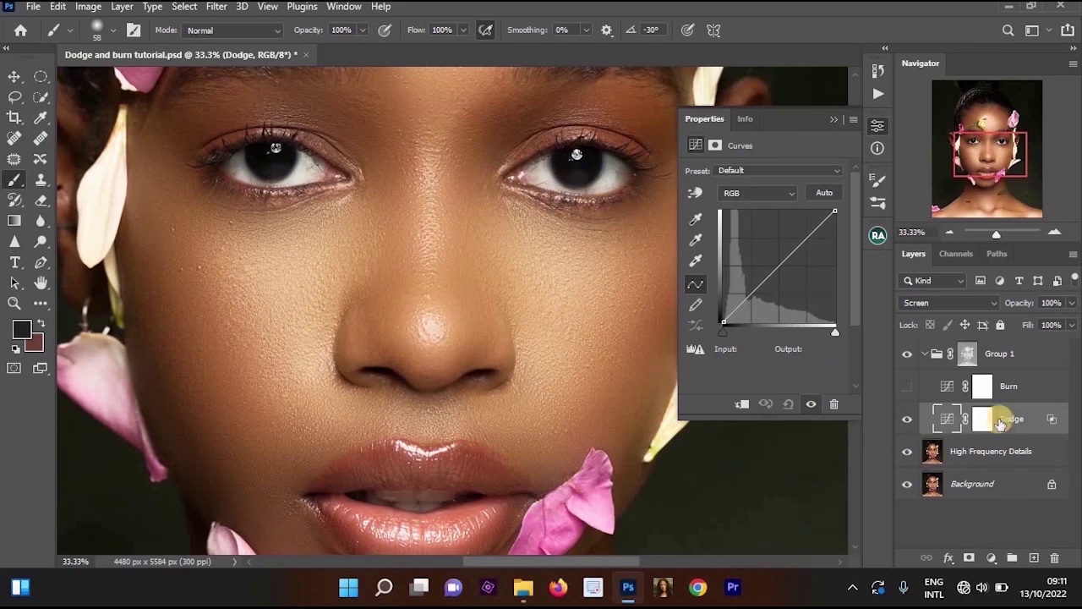
Compare the face with and without the Dodge effect by hiding and showing Group 1
left_click(905, 354)
left_click(904, 353)
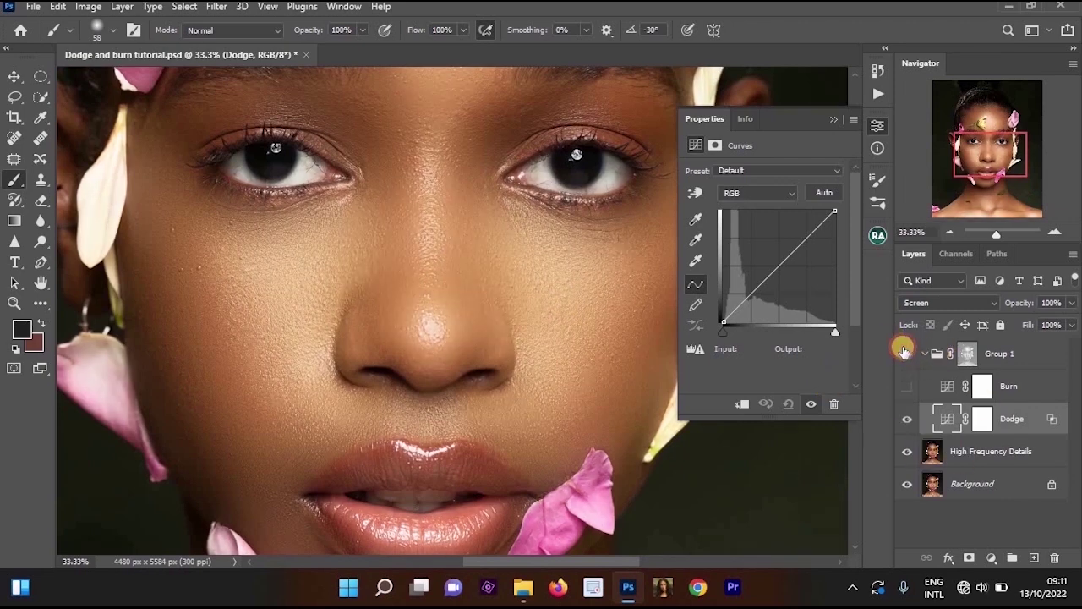
left_click(905, 352)
left_click(903, 352)
left_click(904, 350)
left_click(904, 350)
scroll(502, 331, "down", 1)
Show the Burn layer again and open its blending options
left_click(906, 386)
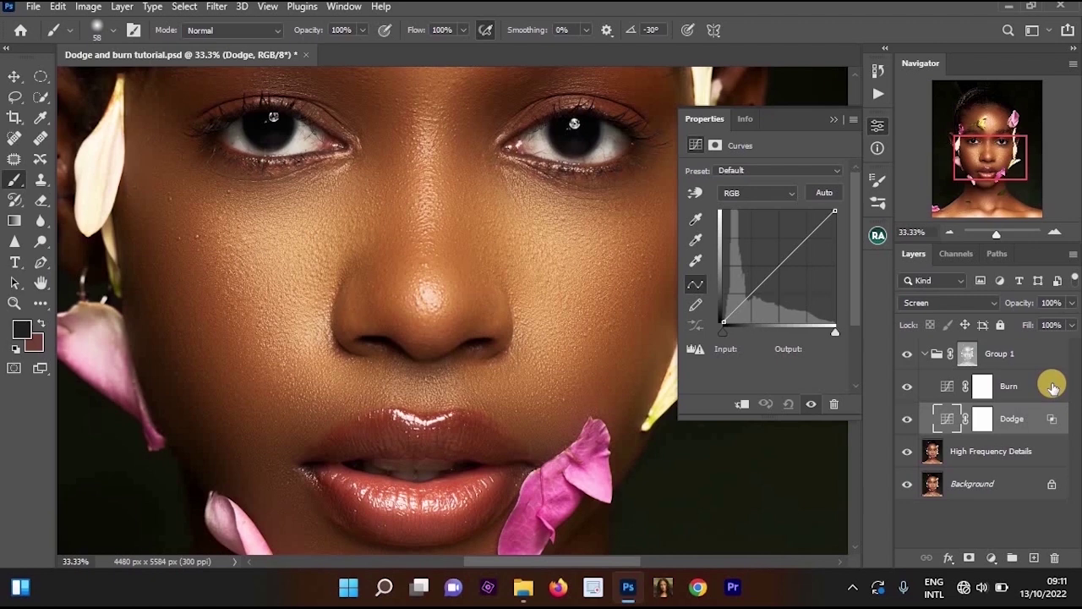
left_click(1053, 387)
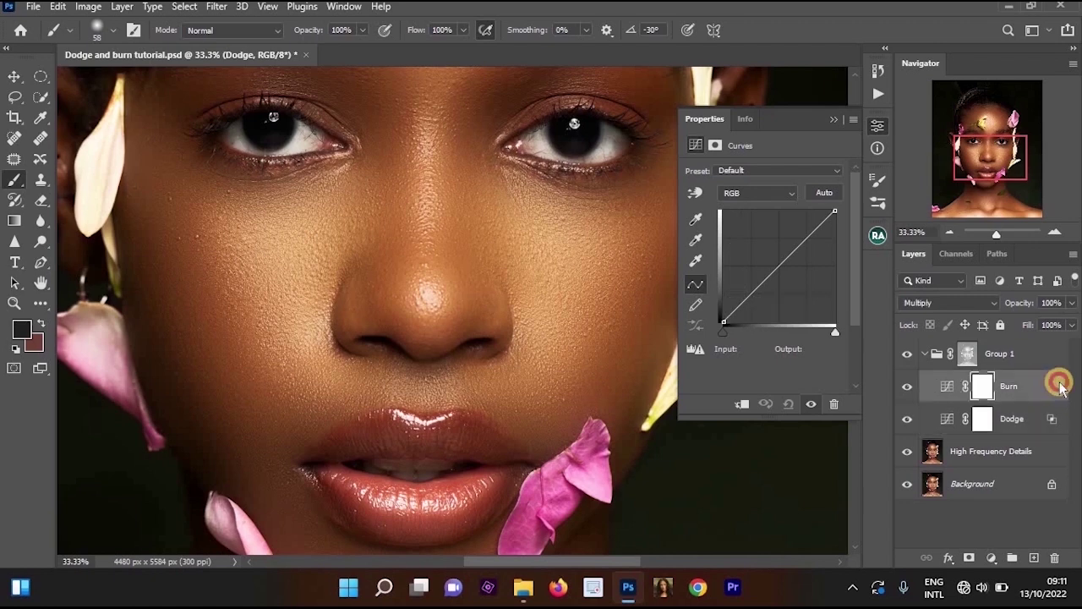
double_click(1059, 385)
left_click(1048, 128)
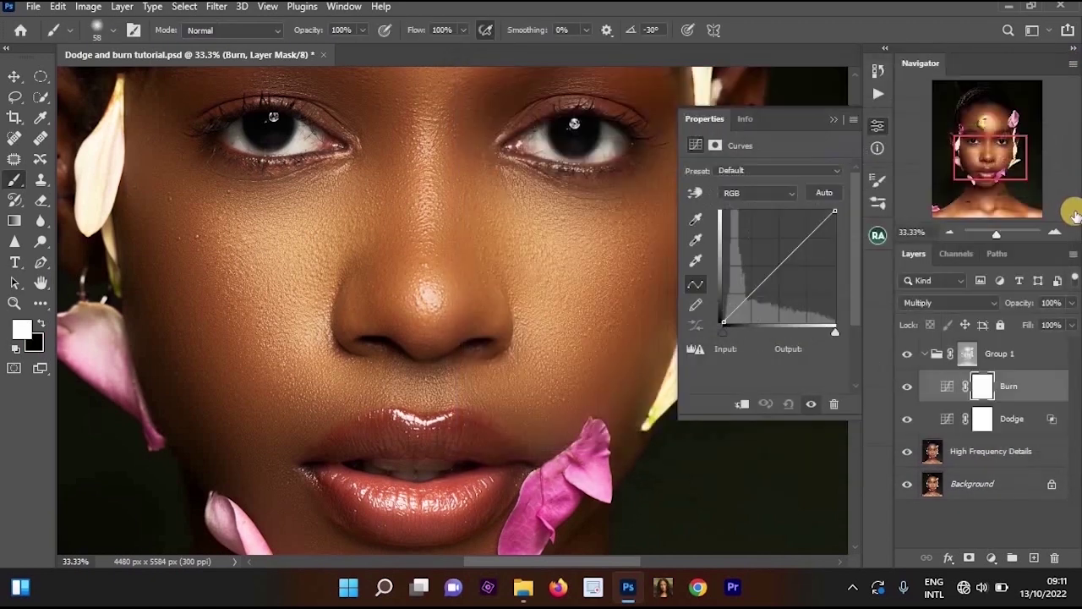
right_click(1006, 385)
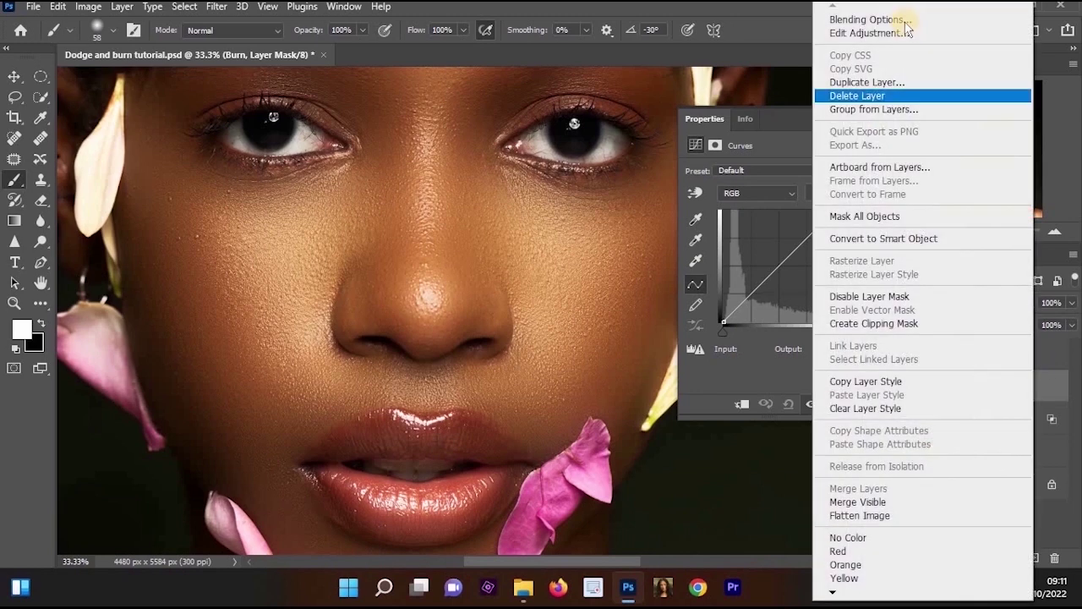
left_click(879, 17)
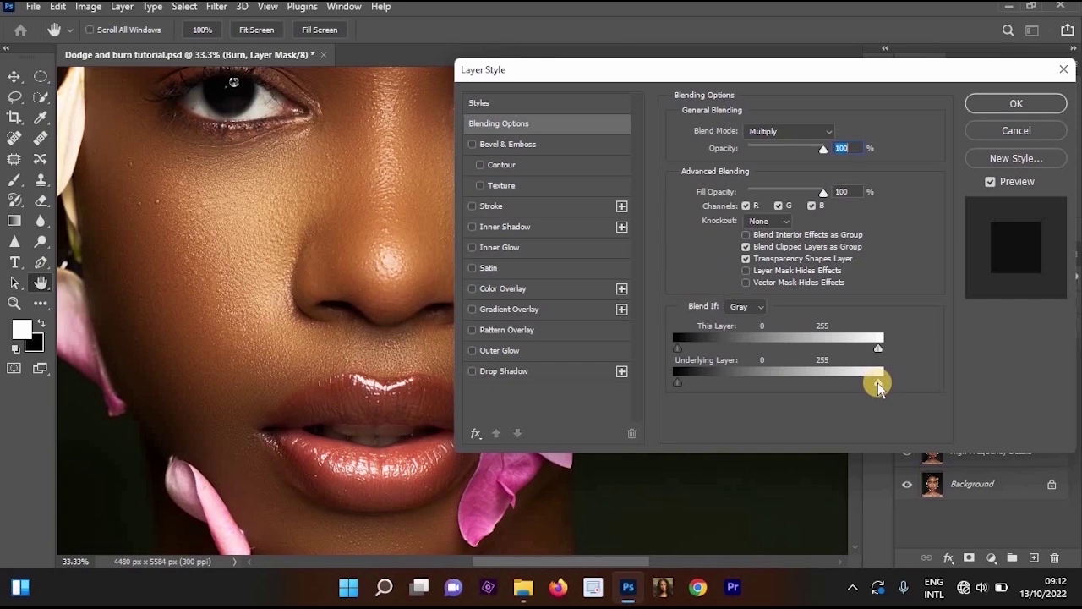
Try limiting the Burn layer's Blend If underlying range to 21 and 117, and undo the black limit change
left_click_drag(878, 384, 770, 381)
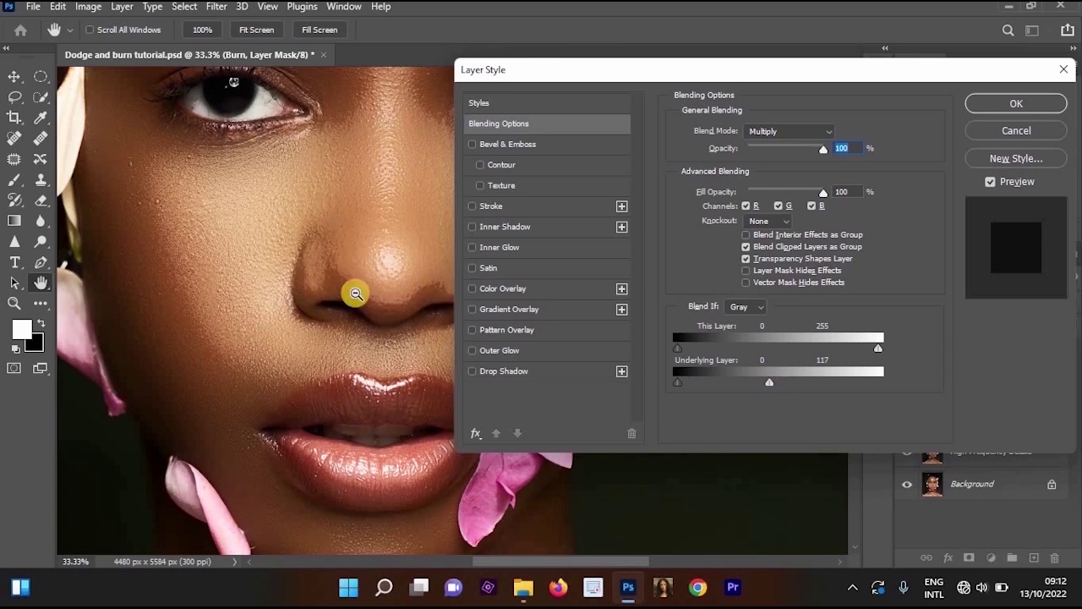
left_click(355, 293, "alt")
left_click_drag(677, 382, 694, 382)
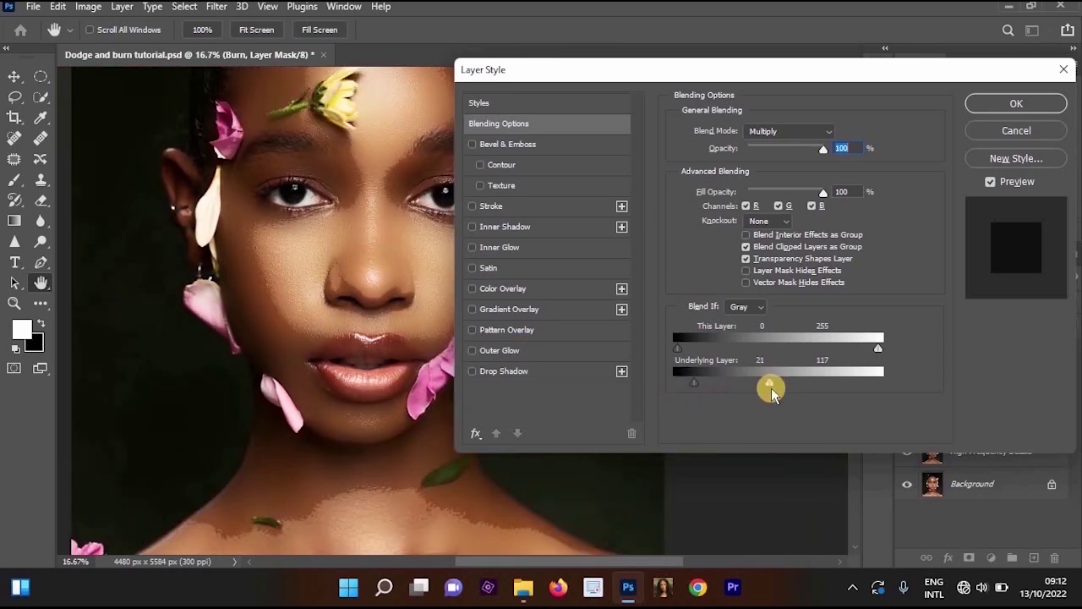
key("ctrl+z")
Try underlying white limits of 214, 151 and 172 for the Burn layer while checking the face and chest
left_click_drag(772, 381, 845, 383)
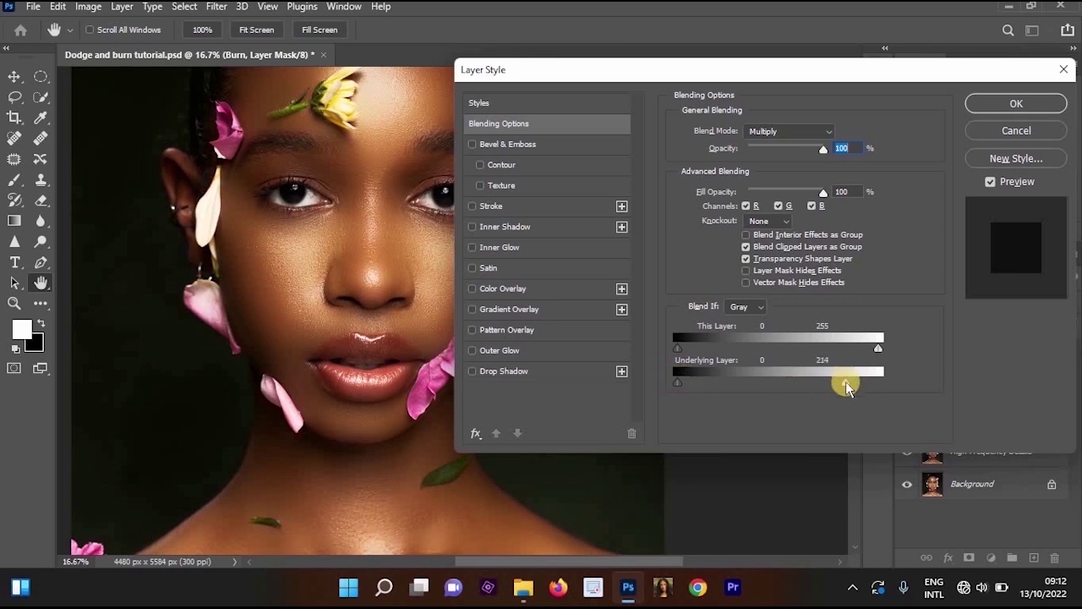
left_click_drag(837, 387, 798, 397)
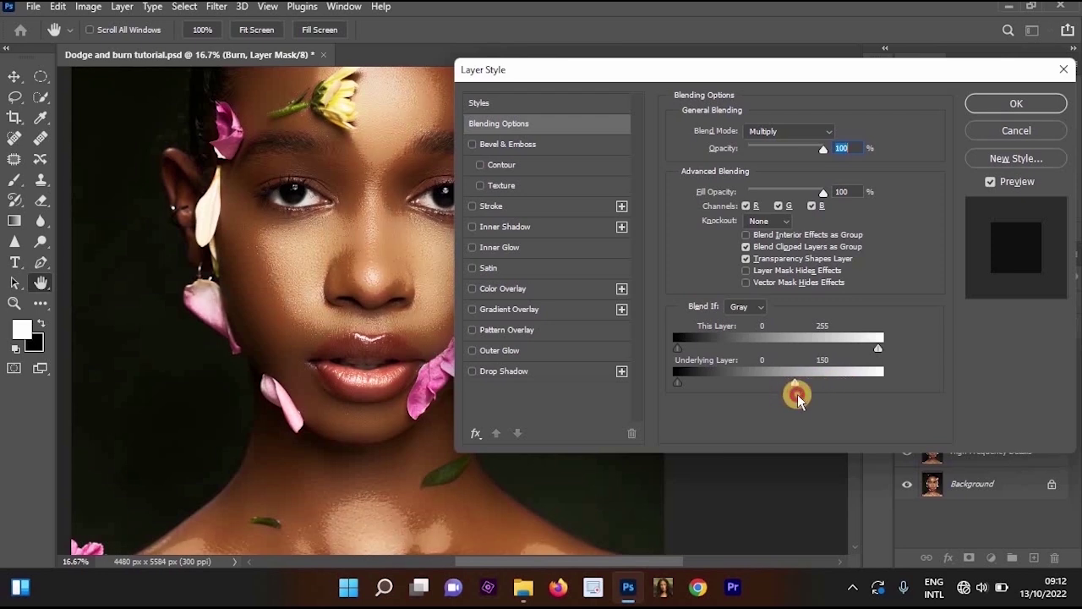
left_click_drag(274, 300, 199, 268)
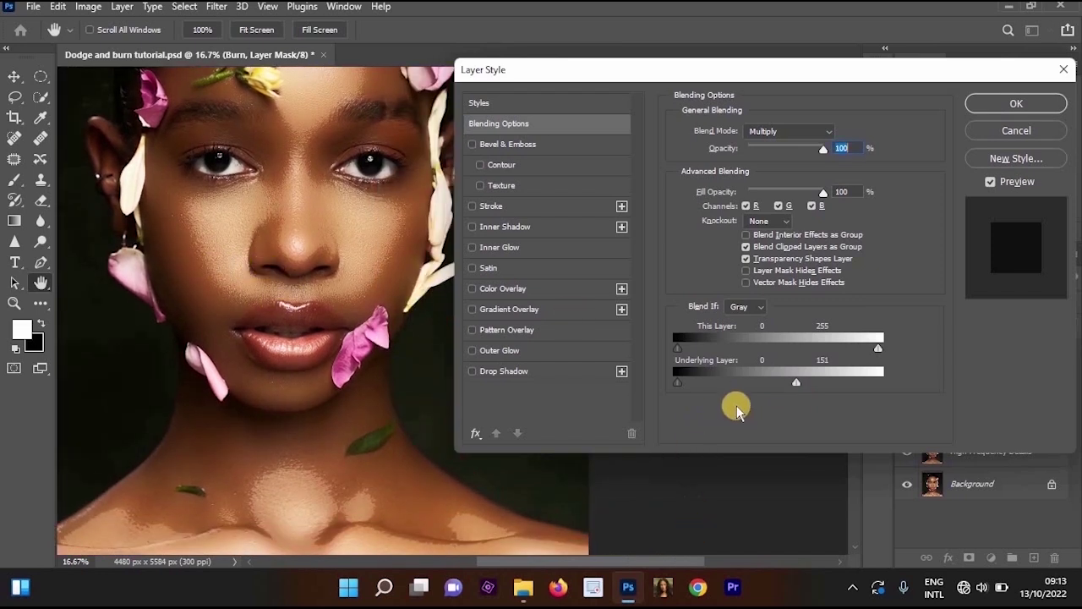
left_click_drag(792, 387, 812, 408)
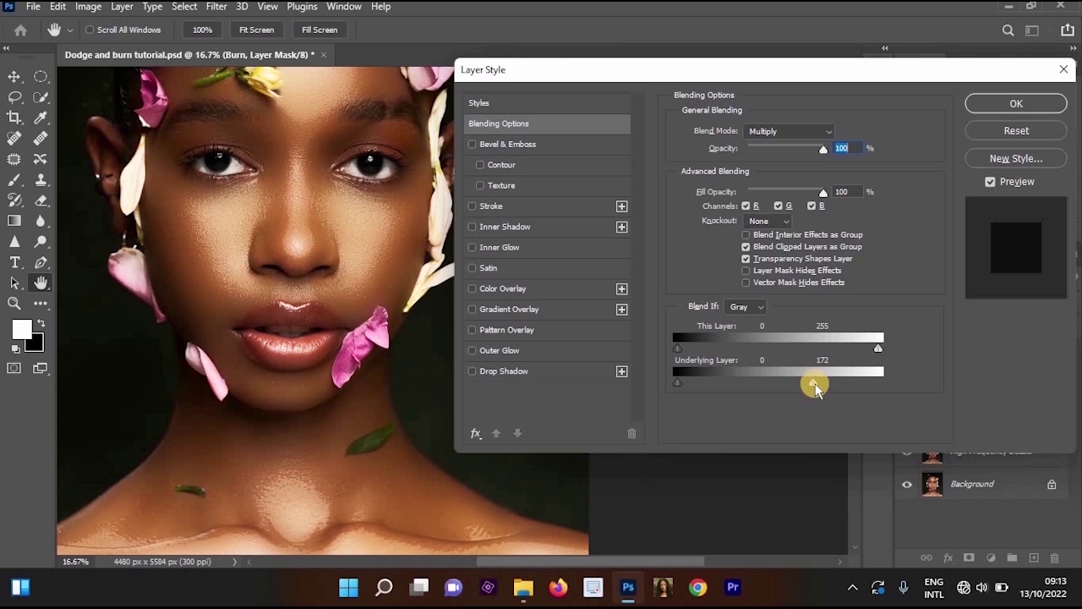
Split the Burn layer's underlying white limit to 149 / 255 for a soft transition and apply the blending options
left_click_drag(825, 385, 768, 386)
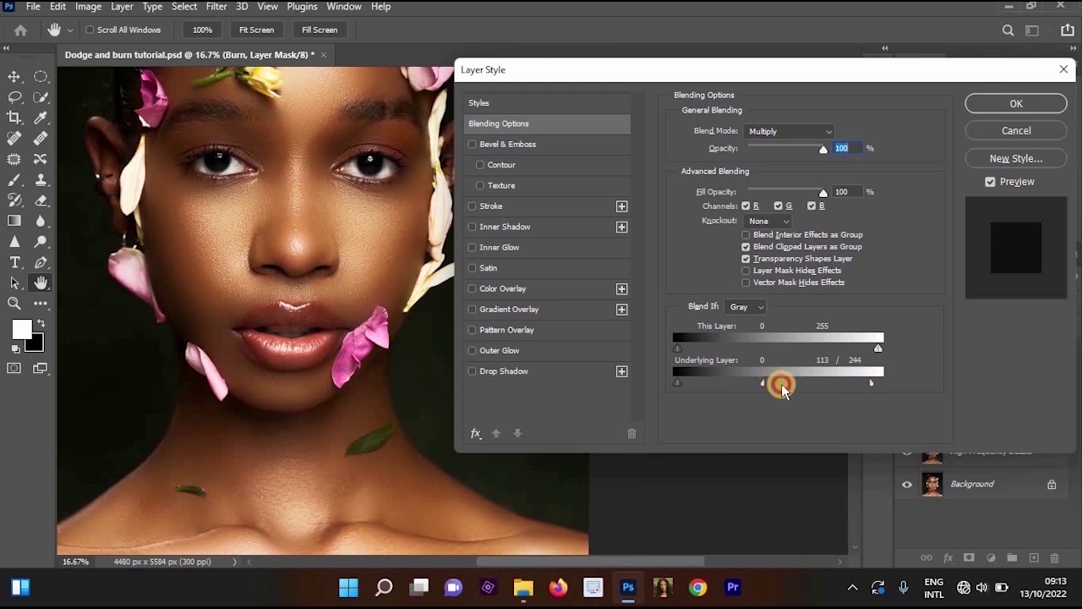
left_click_drag(782, 387, 780, 388)
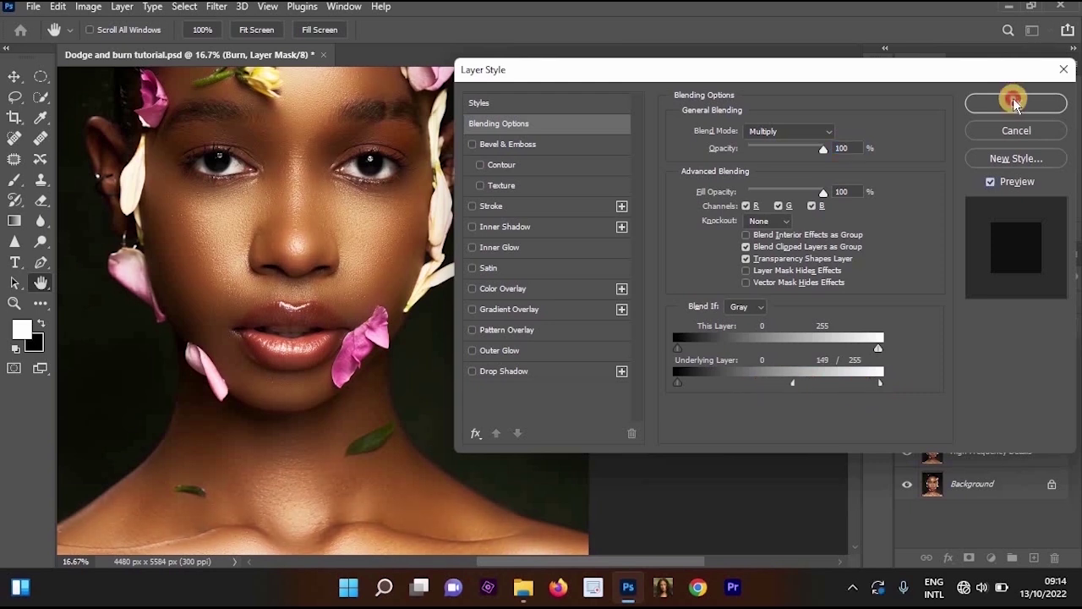
left_click(1015, 102)
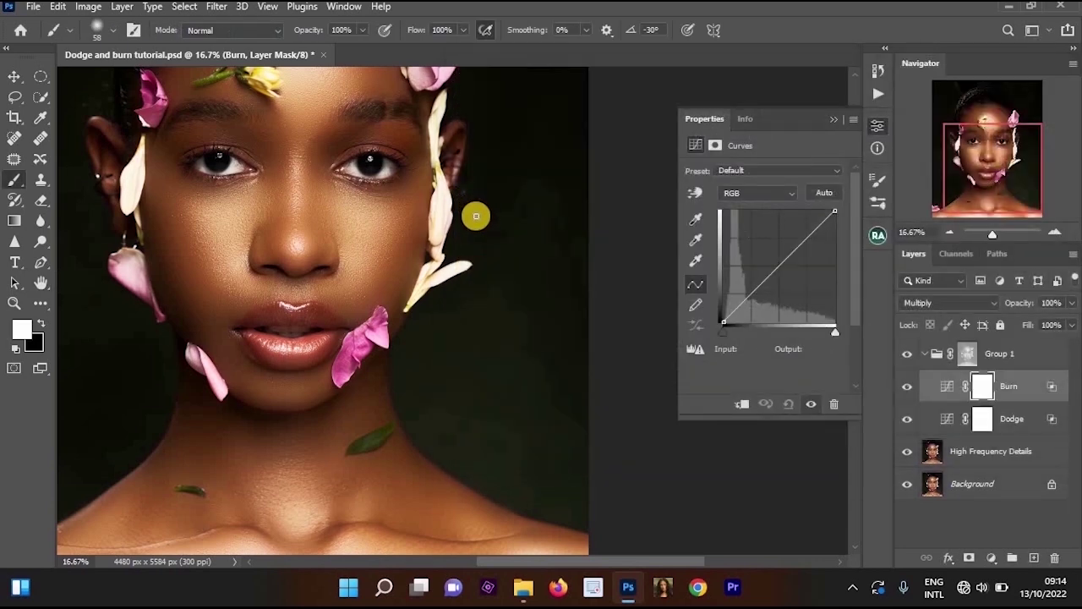
Select Group 1 and lower its opacity to 35% to soften the combined dodge and burn effect
left_click(1021, 342)
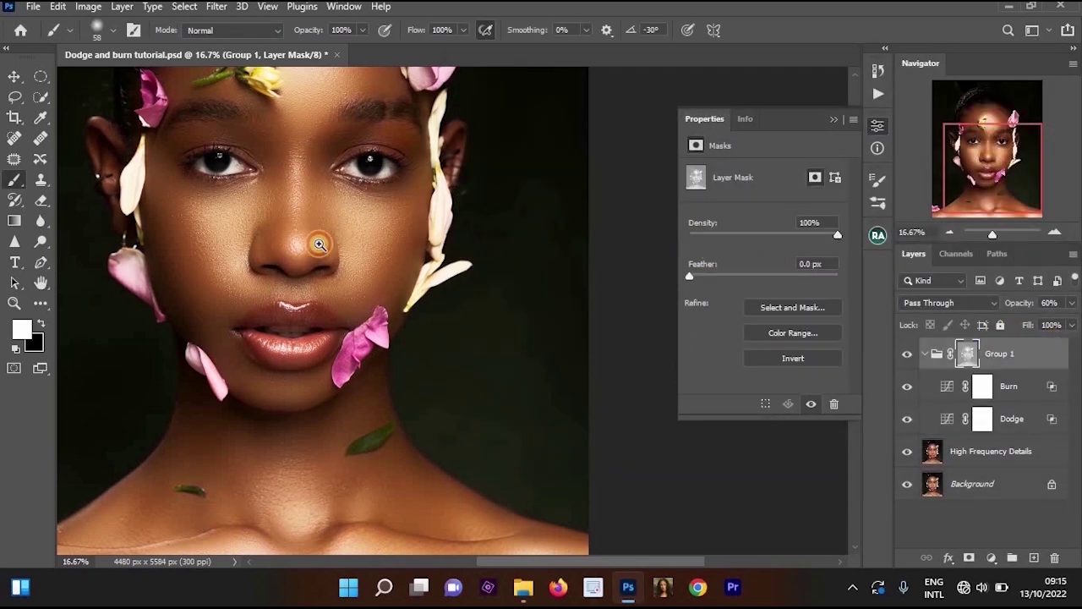
scroll(318, 244, "up", 1)
left_click_drag(373, 201, 529, 307)
key("ctrl+minus")
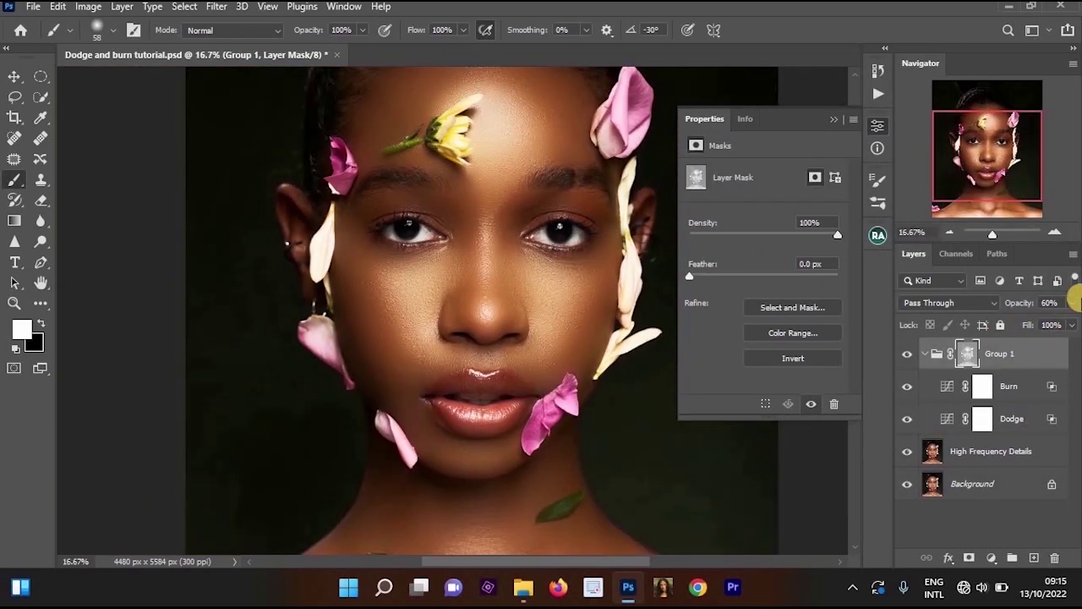
left_click(1071, 303)
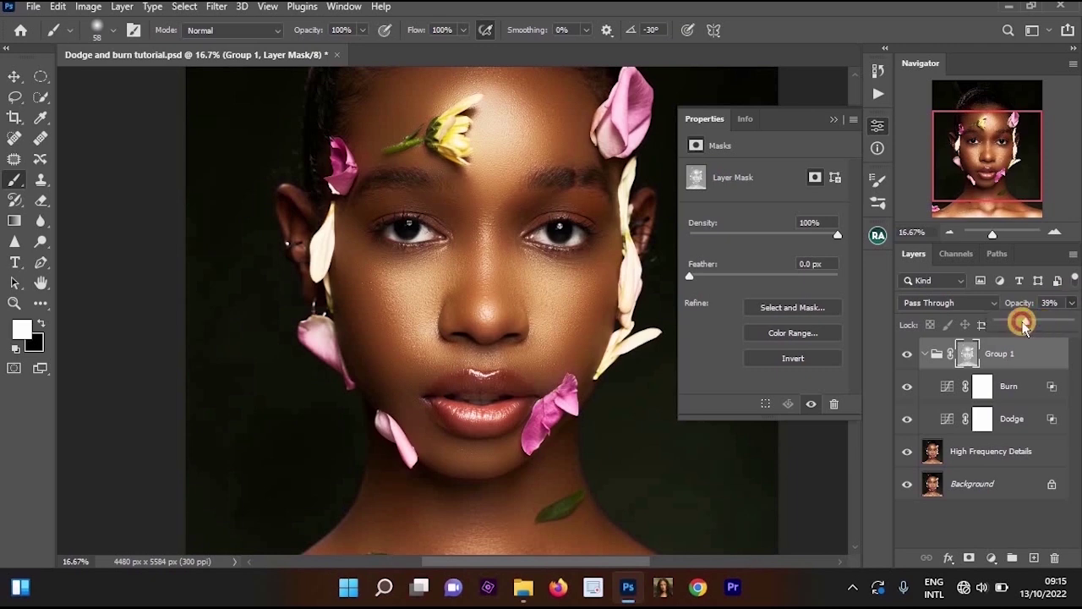
left_click_drag(1023, 325, 1025, 326)
left_click_drag(581, 353, 539, 322)
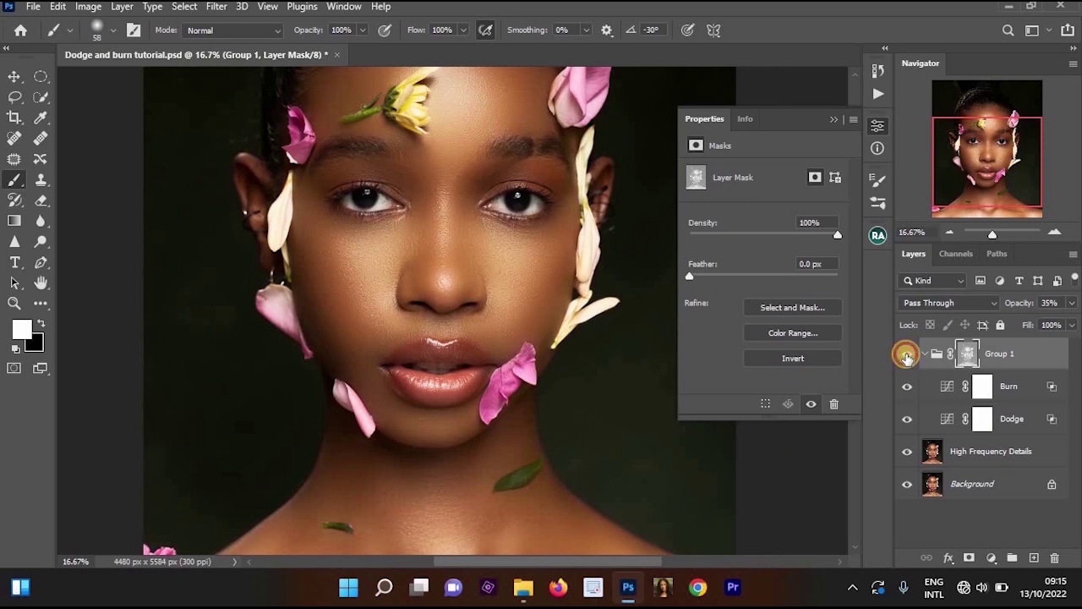
Compare the portrait with Group 1 hidden and shown, and reduce the group's opacity to 29%
left_click(906, 356)
left_click(907, 355)
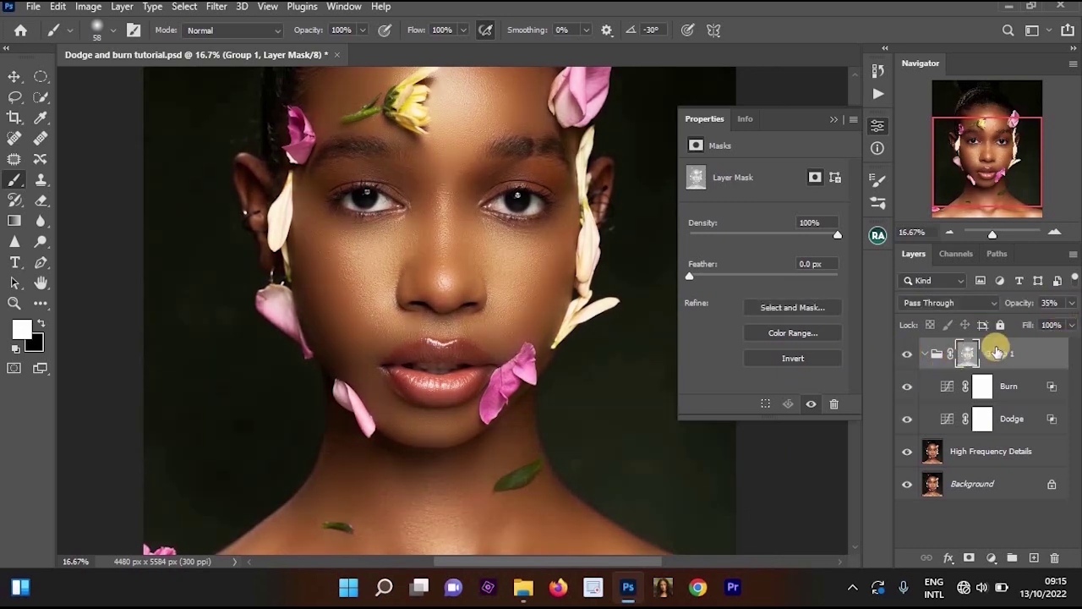
left_click(1071, 303)
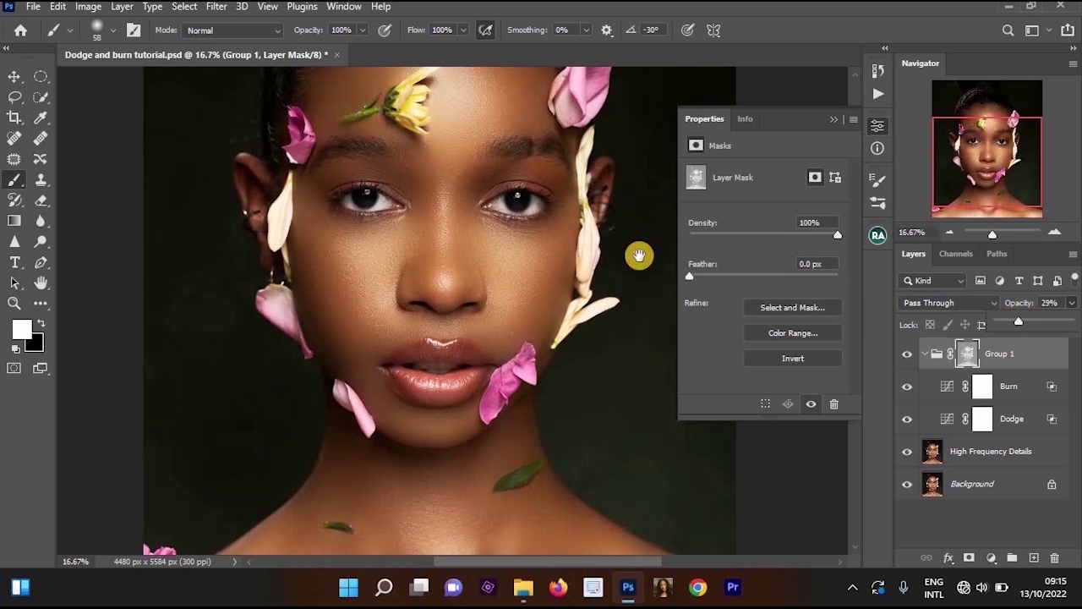
Examine the facial skin closely and at full-face view, comparing the portrait with Group 1 hidden and shown
left_click_drag(509, 269, 463, 223)
left_click(454, 199, "ctrl")
left_click(454, 199, "ctrl")
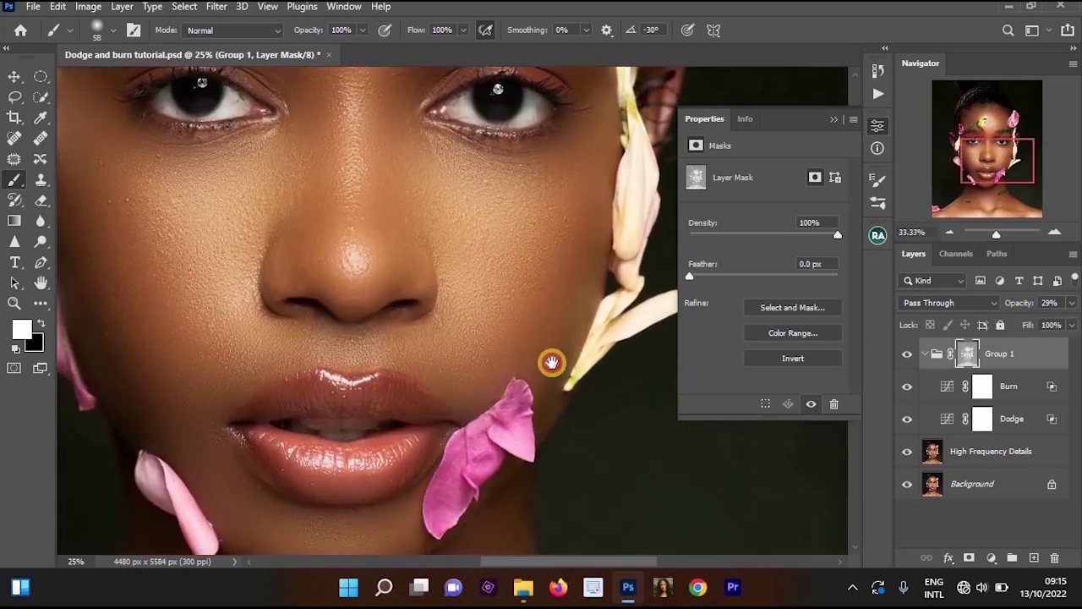
left_click_drag(550, 362, 620, 525)
key("ctrl+minus")
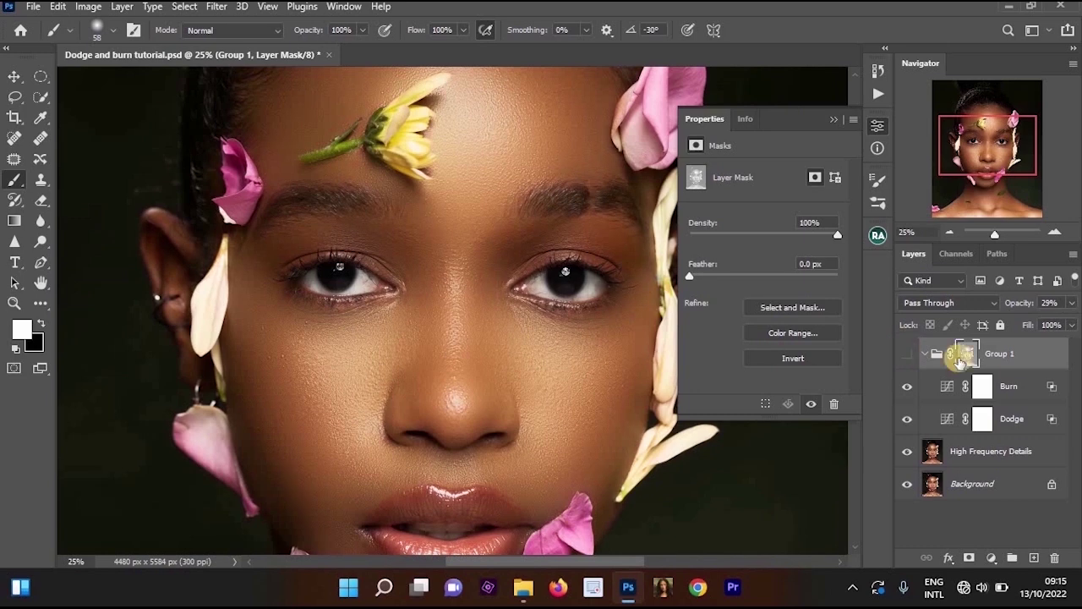
left_click_drag(484, 243, 413, 117)
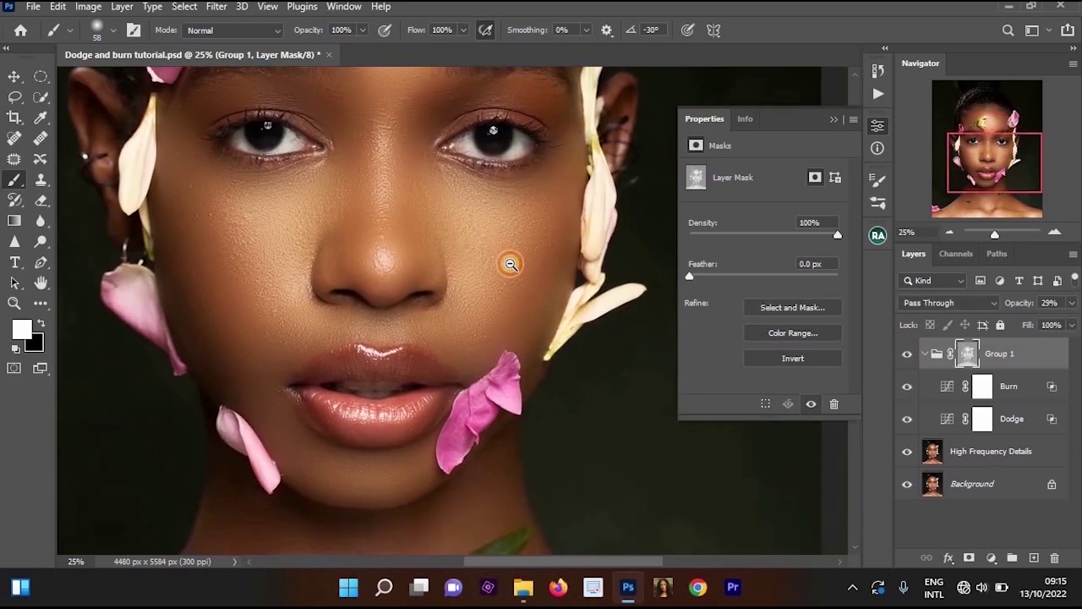
scroll(508, 260, "down", 1)
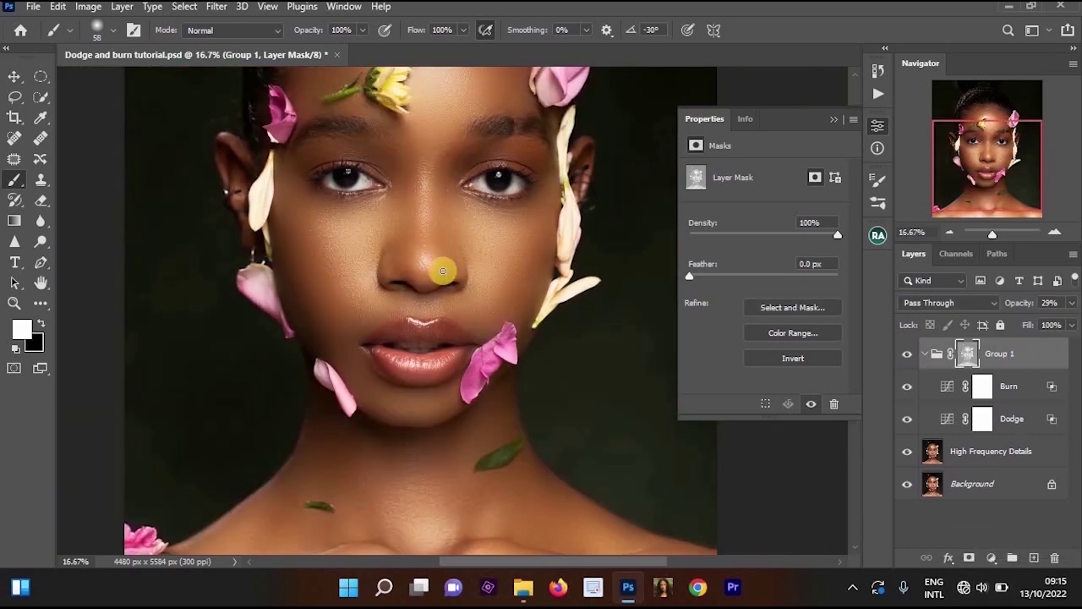
left_click(907, 354)
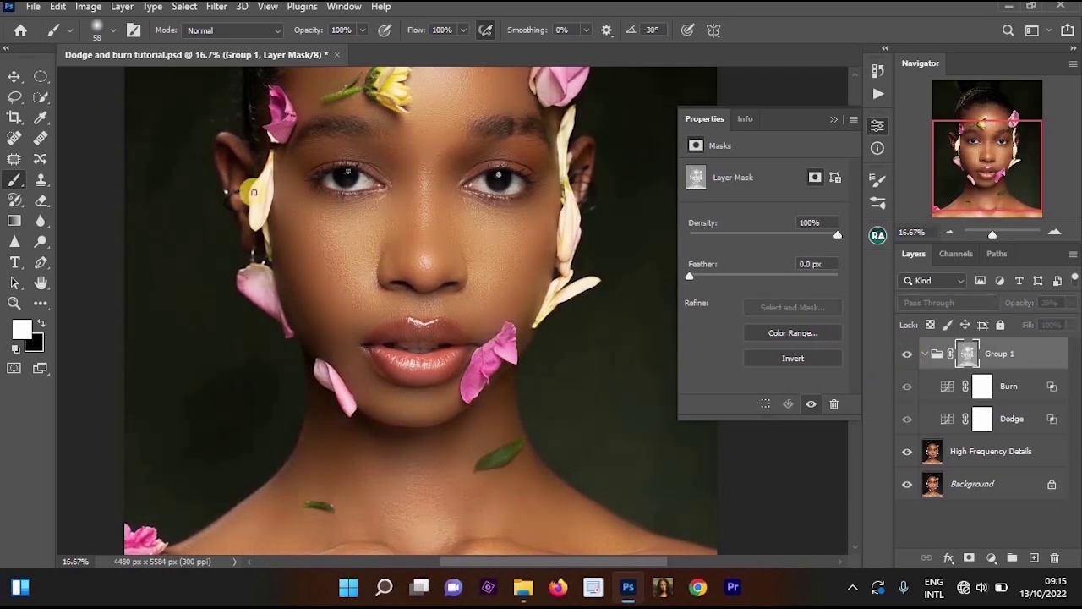
left_click(906, 353)
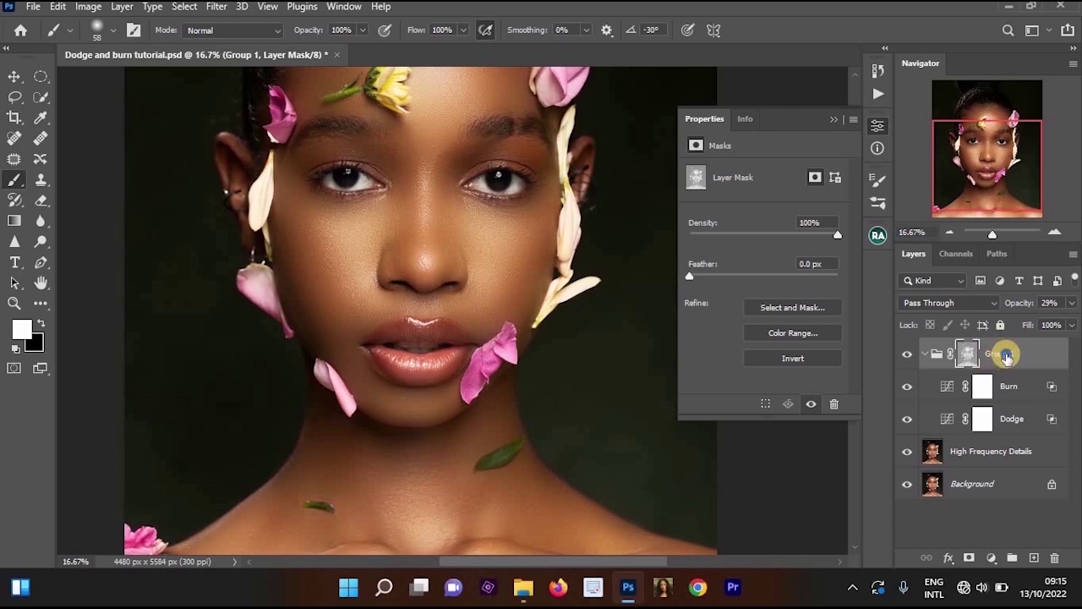
Nest Group 1 inside a new layer group with Pass Through mode and 100% opacity
right_click(1006, 358)
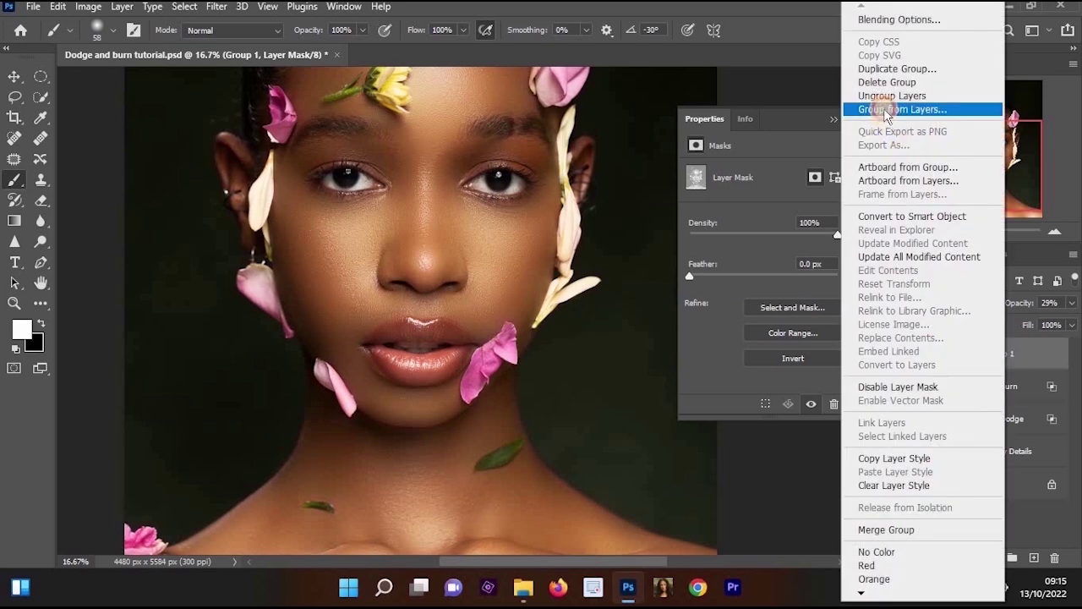
left_click(886, 110)
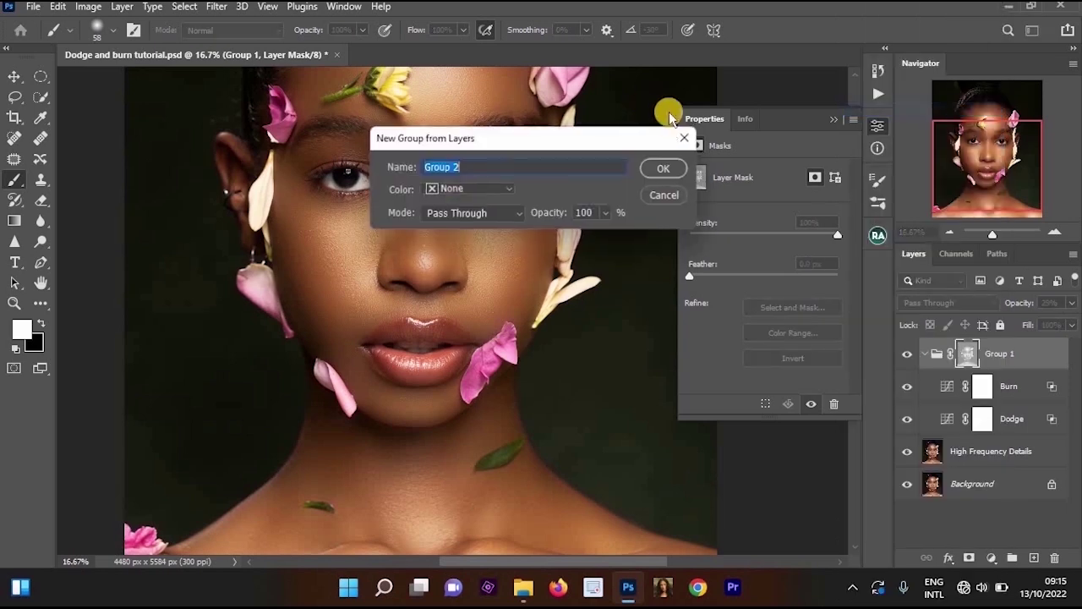
left_click(673, 173)
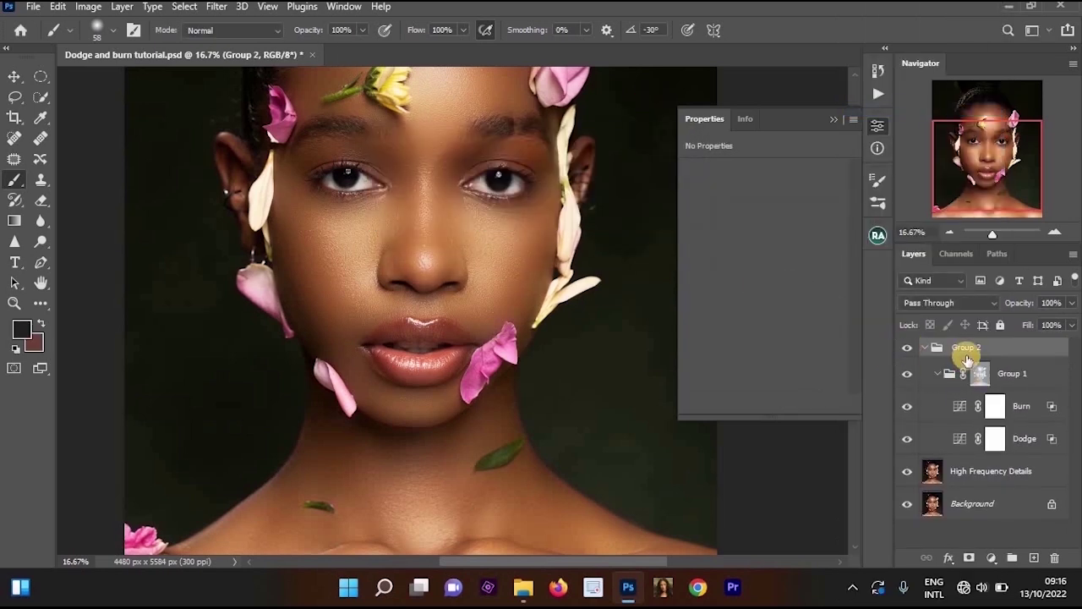
Compare the portrait with Group 2 hidden and shown
left_click(905, 344)
left_click(905, 344)
left_click(904, 344)
left_click(903, 344)
left_click(903, 345)
left_click(903, 344)
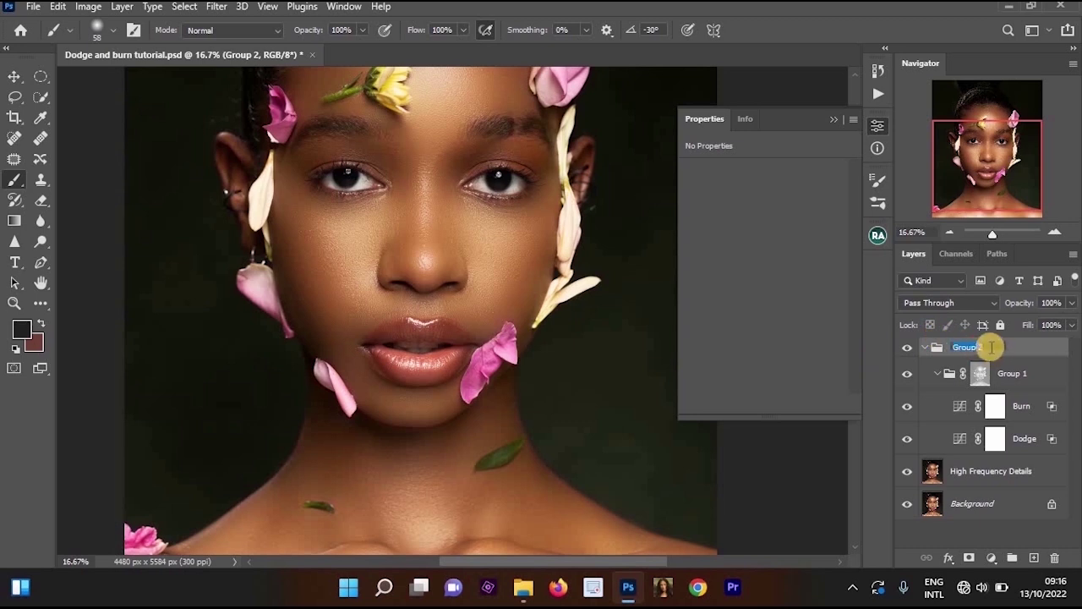
Rename Group 2 as Dodge and burn and give it a black layer mask that hides the group's effect
left_click_drag(486, 365, 561, 476)
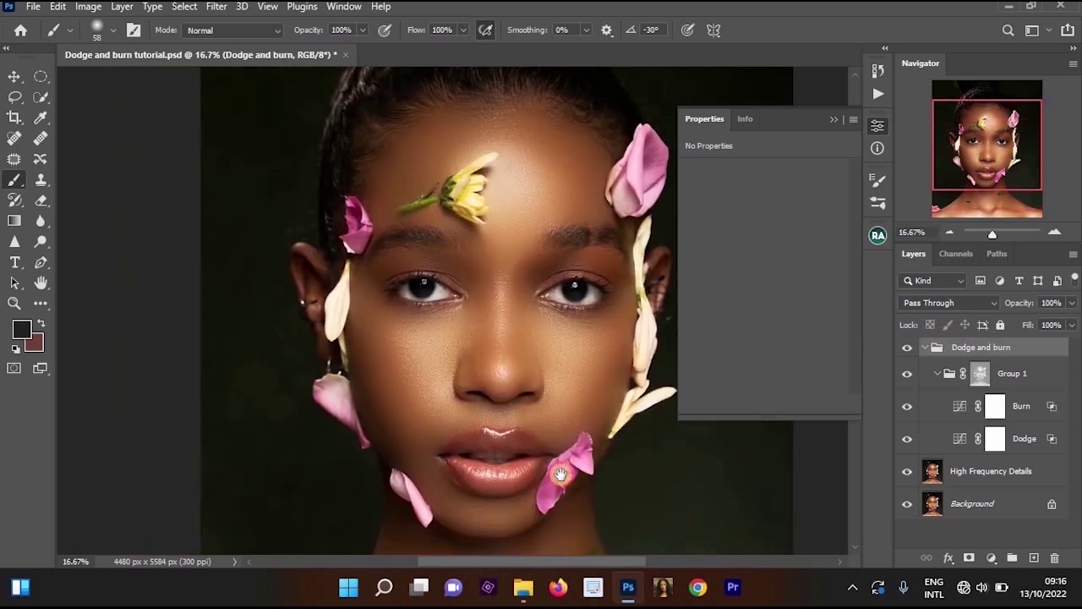
left_click_drag(535, 351, 507, 236)
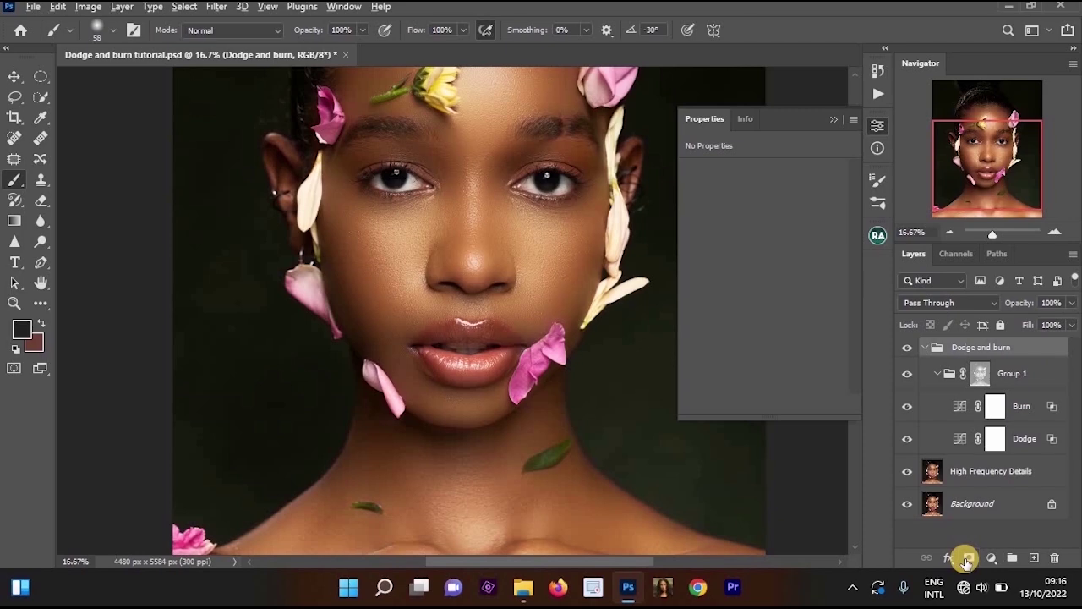
left_click(967, 559)
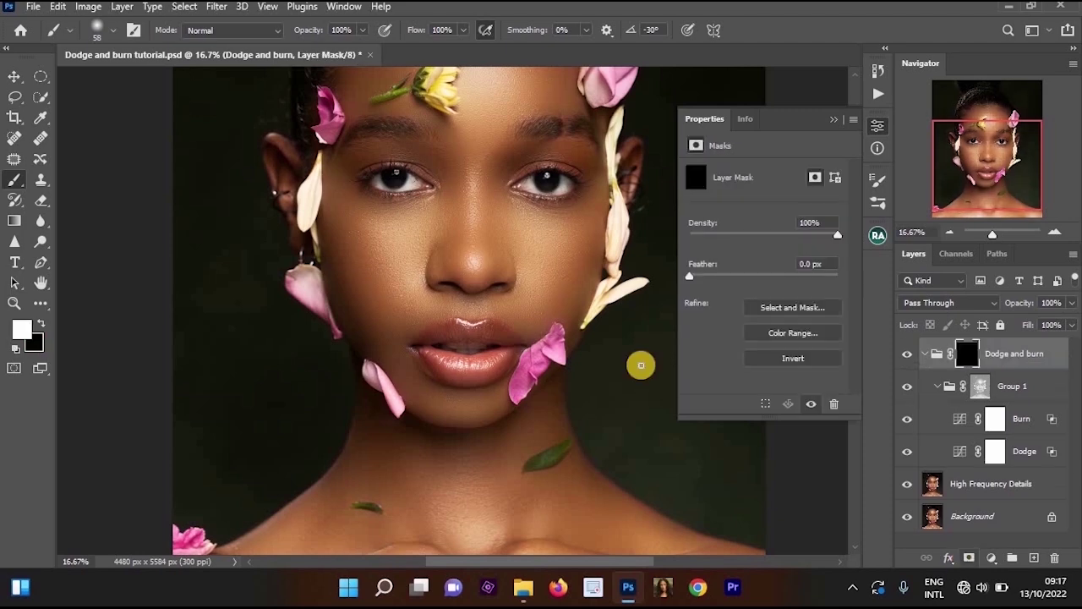
scroll(447, 180, "up", 2)
left_click(485, 375, "ctrl")
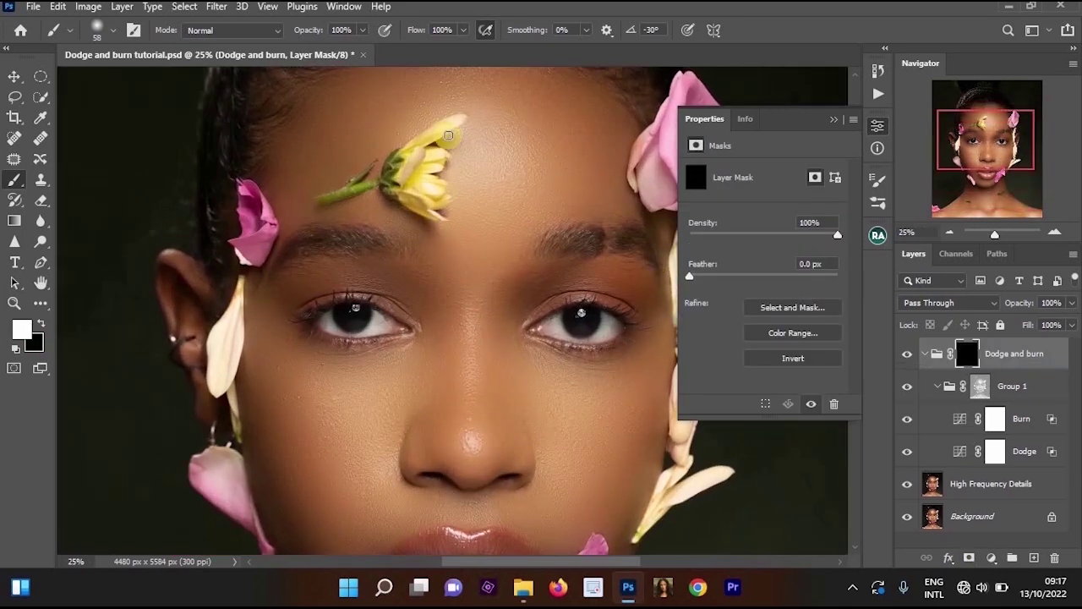
left_click(500, 342, "alt")
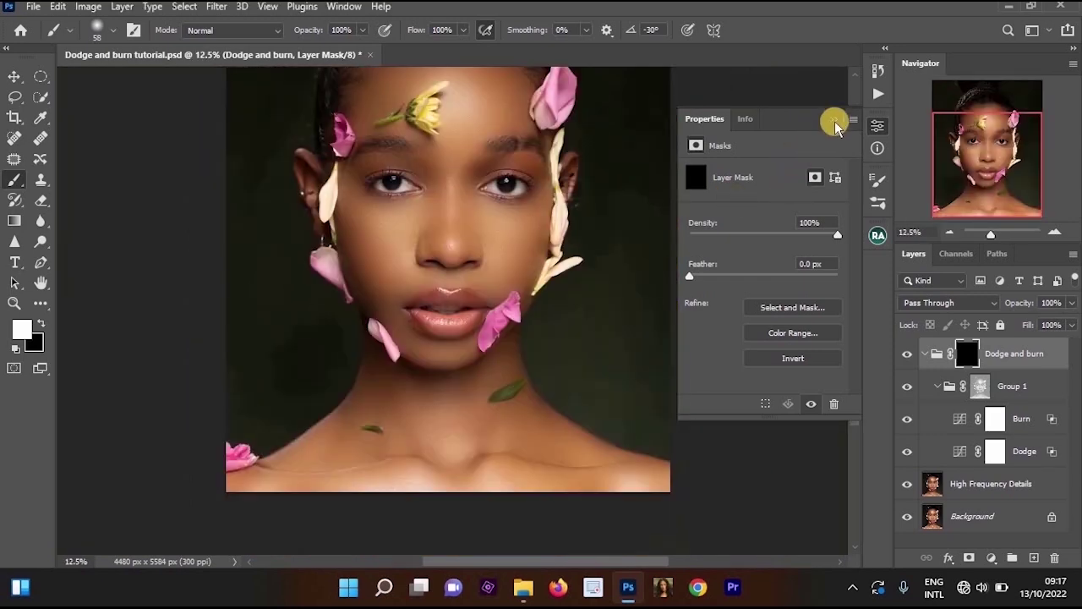
left_click(514, 190, "ctrl")
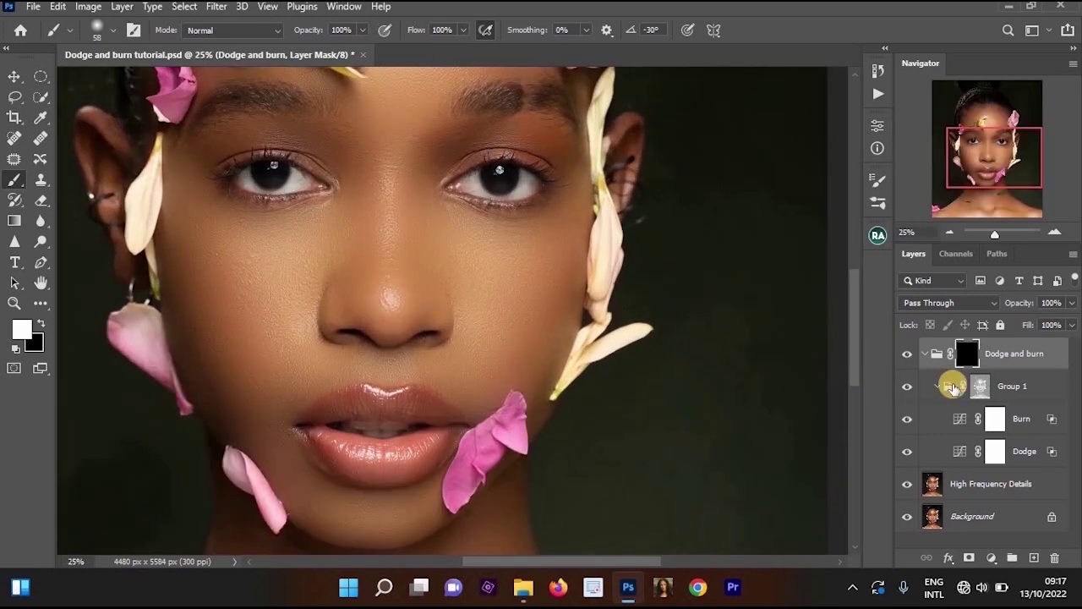
Target the Dodge and burn group's mask and set the foreground colour to white and the background colour to black for painting
left_click(972, 357)
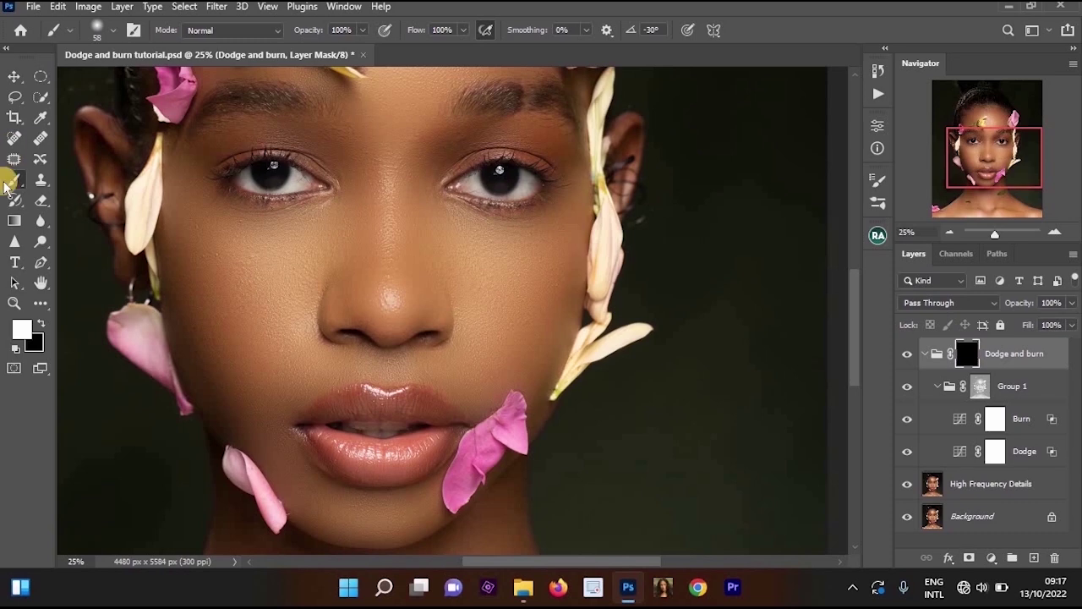
left_click(227, 390, "ctrl")
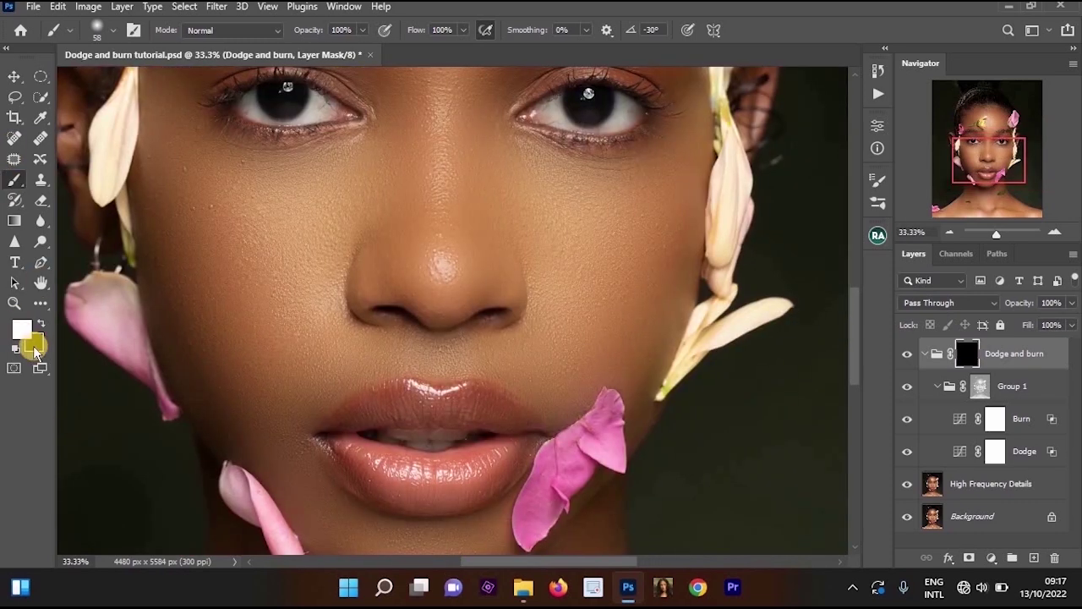
left_click(18, 328)
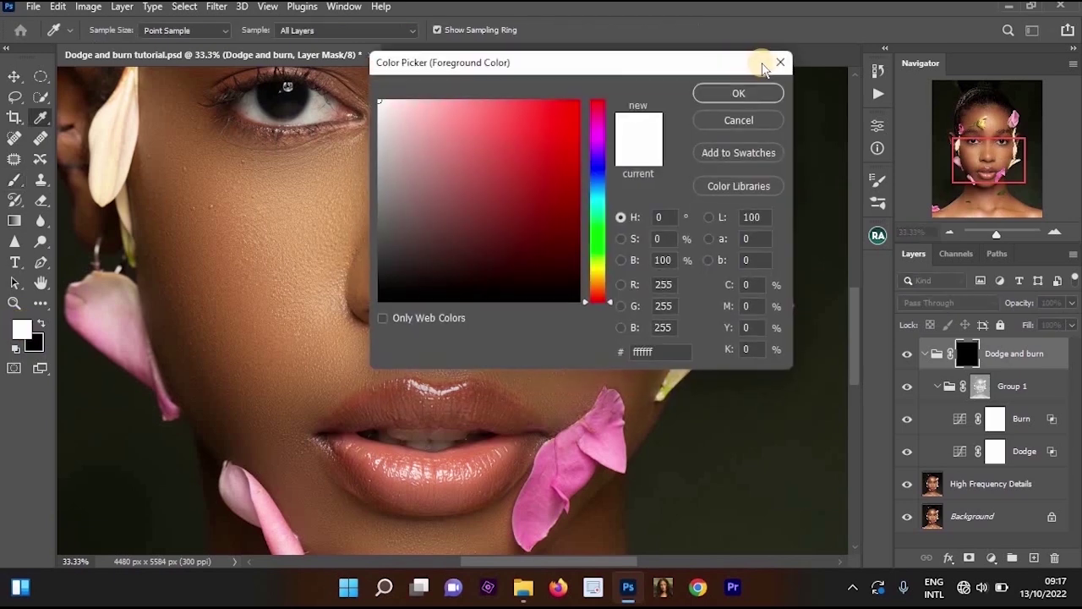
left_click(770, 69)
left_click(32, 343)
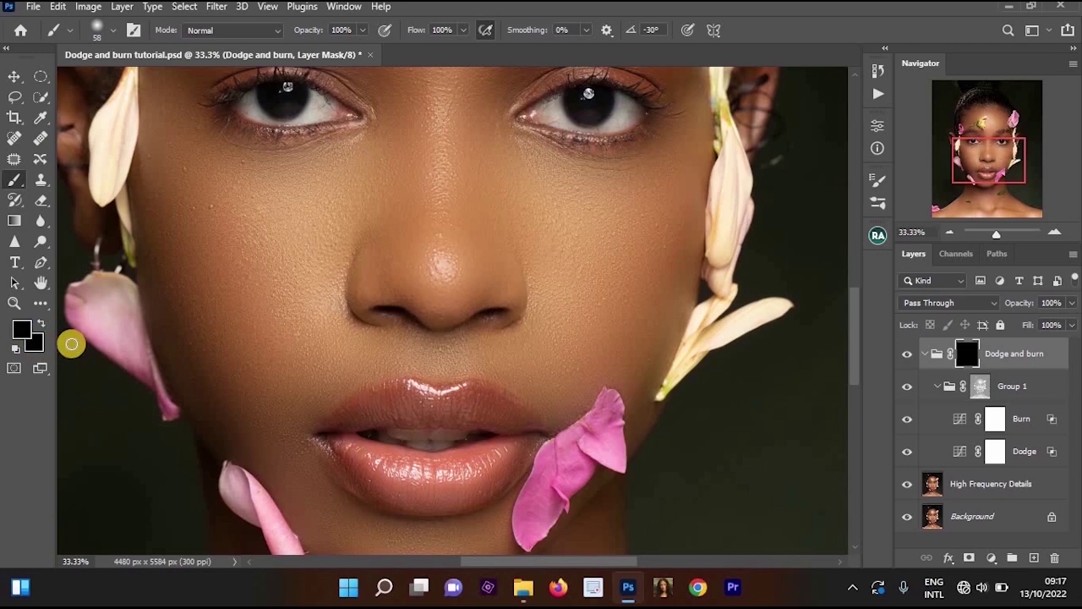
key("d")
key("x")
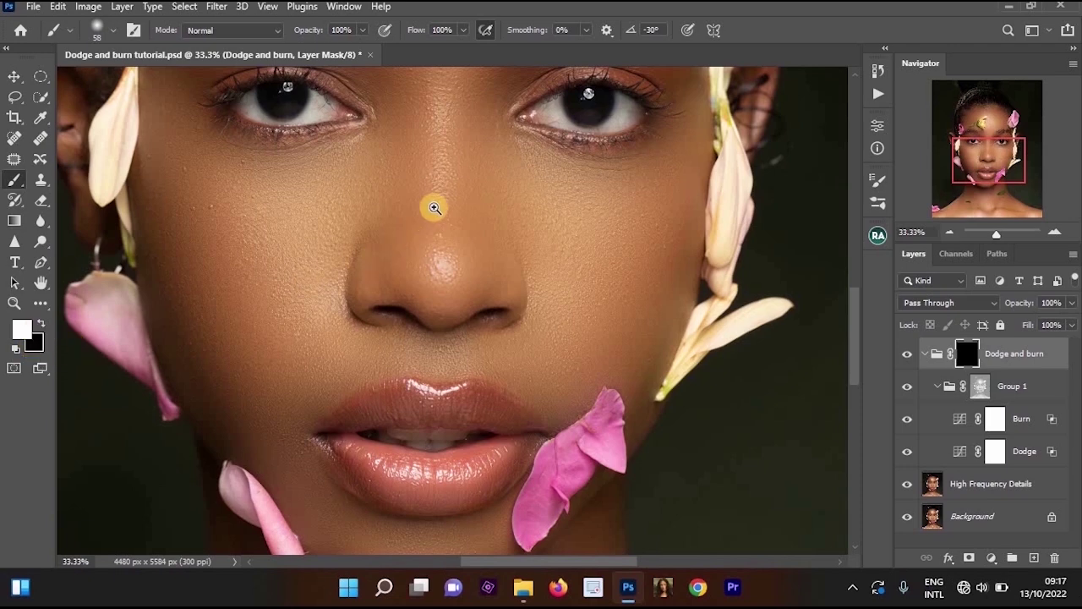
Paint white on the Dodge and burn mask along the nose bridge and nose with a 150 px brush
scroll(446, 196, "up", 1)
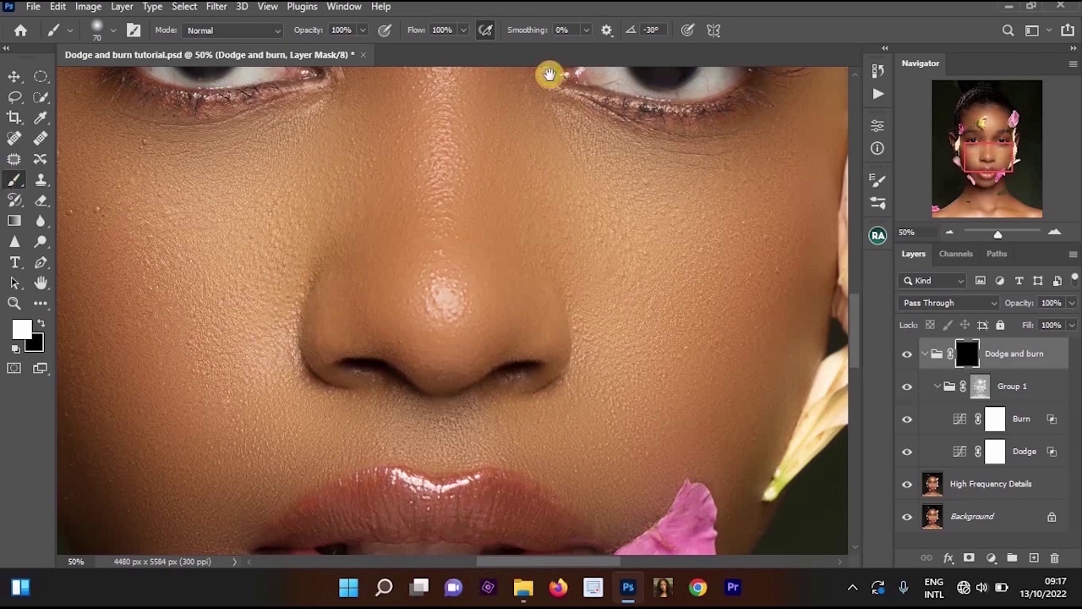
scroll(516, 266, "up", 2)
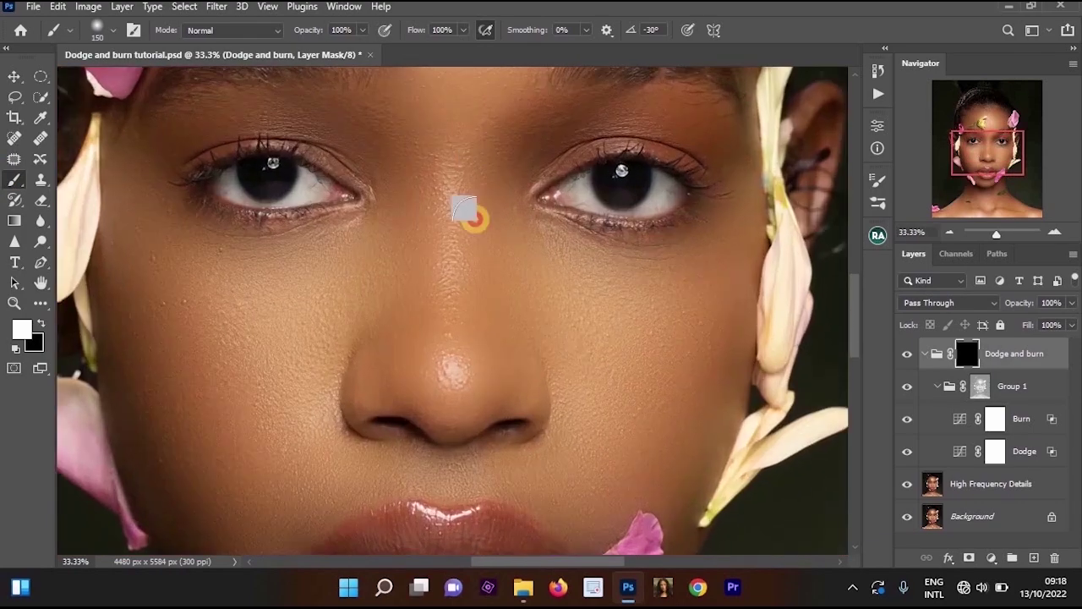
scroll(475, 220, "up", 1)
mouse_move(469, 378)
left_mouse_down()
mouse_move(491, 178)
mouse_move(483, 412)
mouse_move(470, 272)
mouse_move(483, 223)
left_mouse_up()
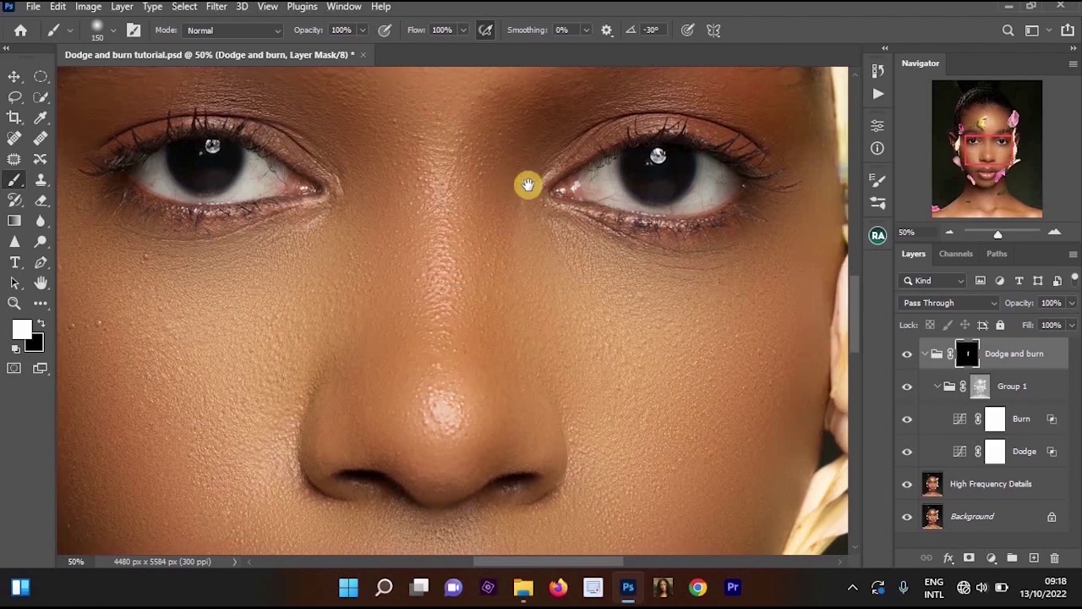
Extend the white mask painting over the inner brows and the eye sockets on both sides of the nose with the 150 px brush
scroll(500, 124, "down", 1)
scroll(560, 161, "up", 1)
scroll(490, 237, "up", 1)
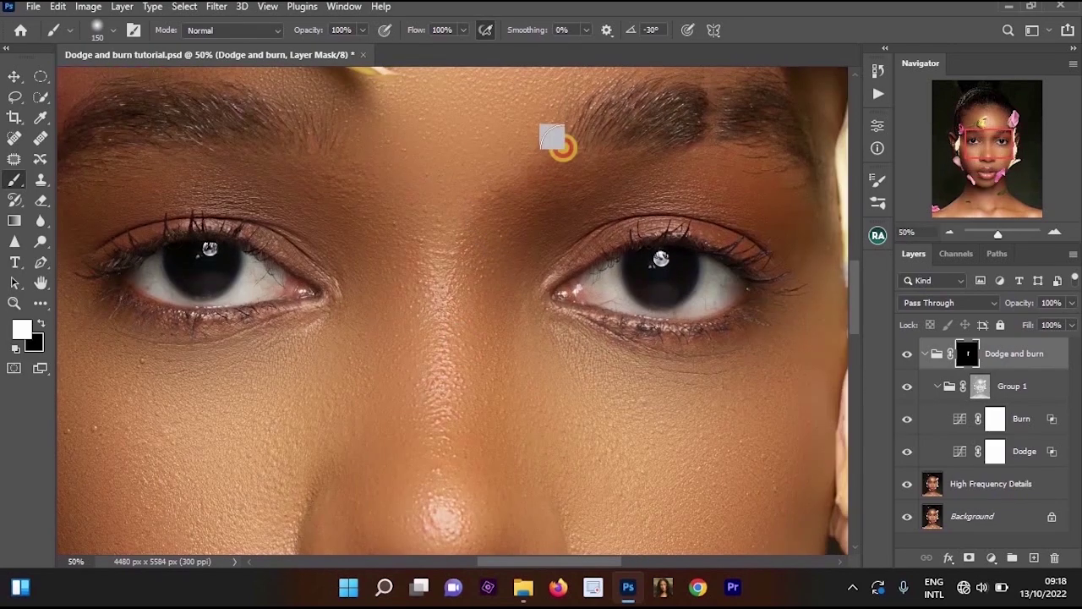
mouse_move(536, 200)
left_mouse_down()
mouse_move(483, 499)
mouse_move(421, 484)
mouse_move(448, 418)
mouse_move(434, 490)
left_mouse_up()
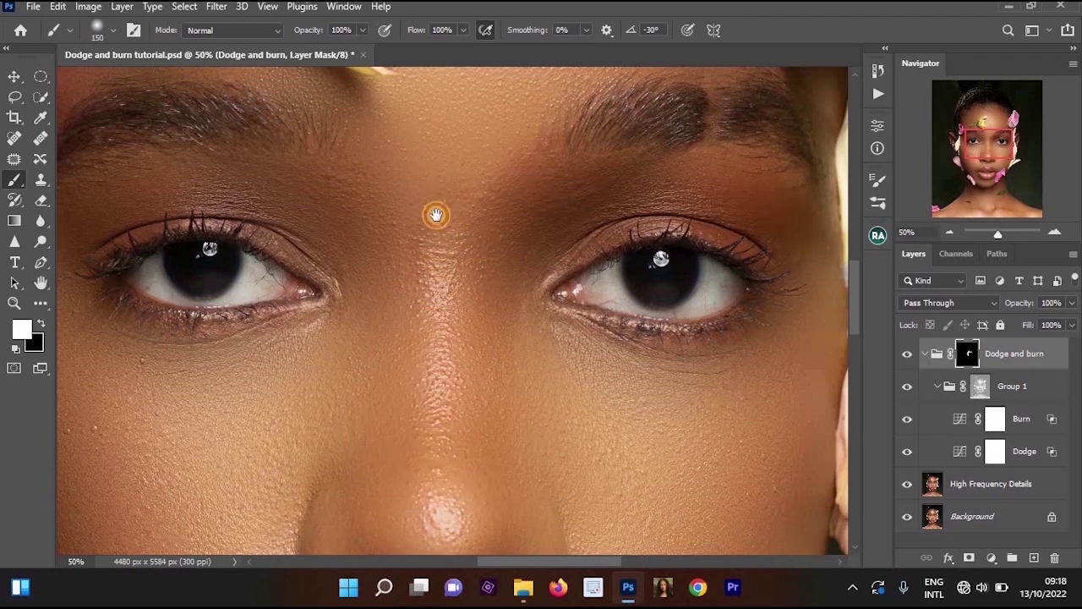
scroll(443, 279, "down", 3)
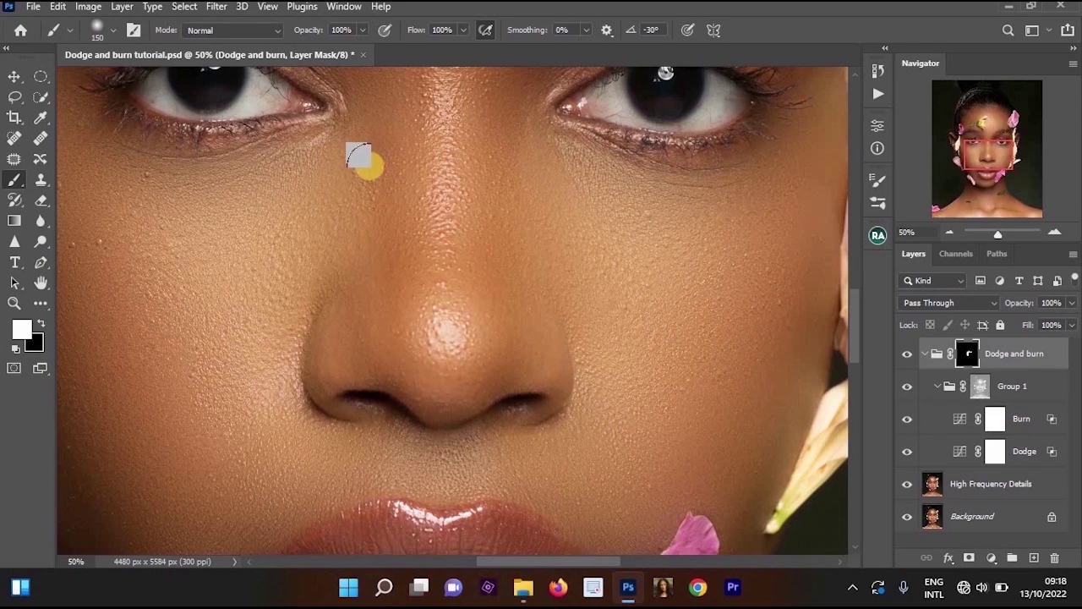
scroll(363, 160, "up", 3)
scroll(391, 208, "down", 1)
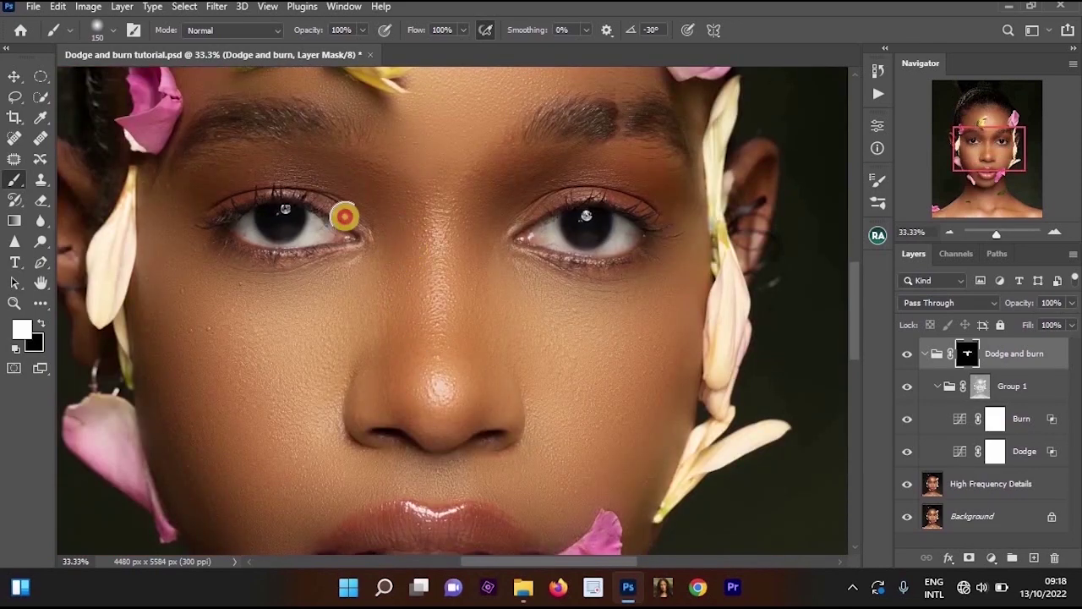
Paint white on the Dodge and burn mask over the cheeks and lower face, enlarging the brush to 300 px and 500 px
key("x")
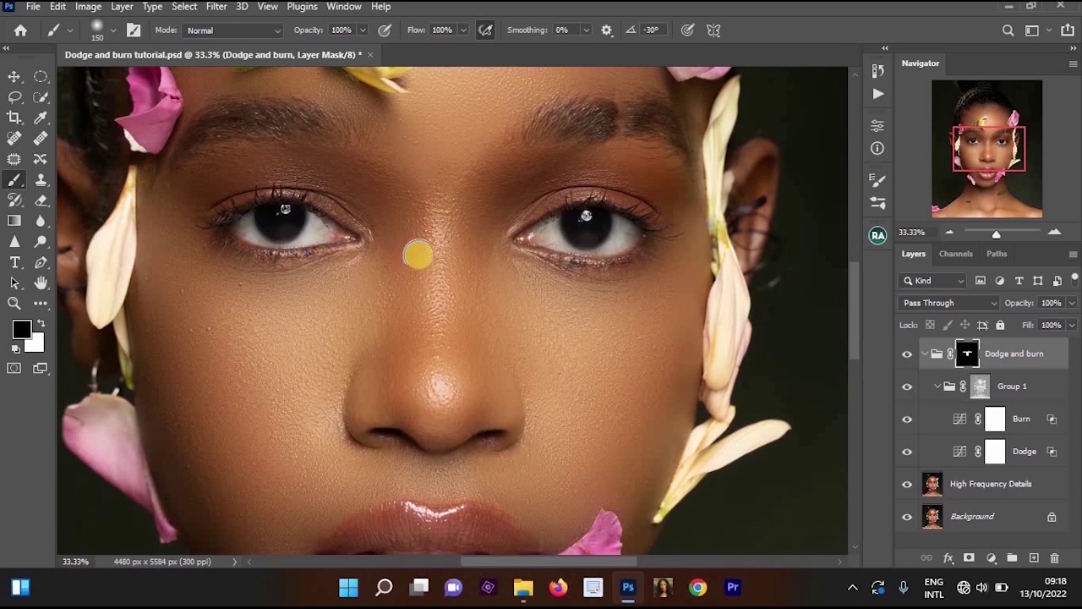
key("bracketright")
key("bracketright")
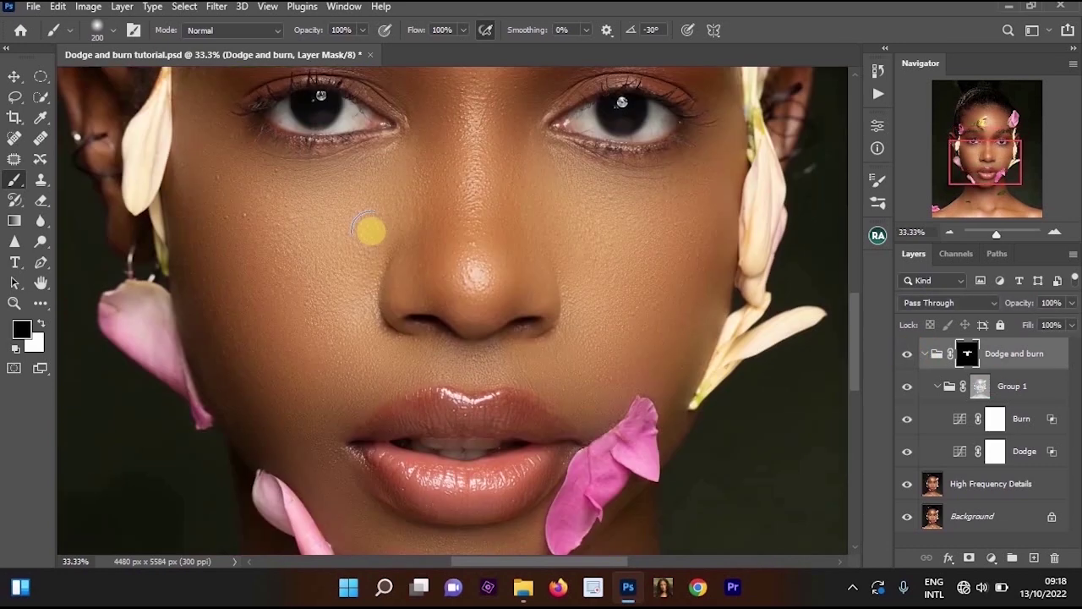
scroll(376, 258, "down", 1)
left_click_drag(384, 242, 373, 191)
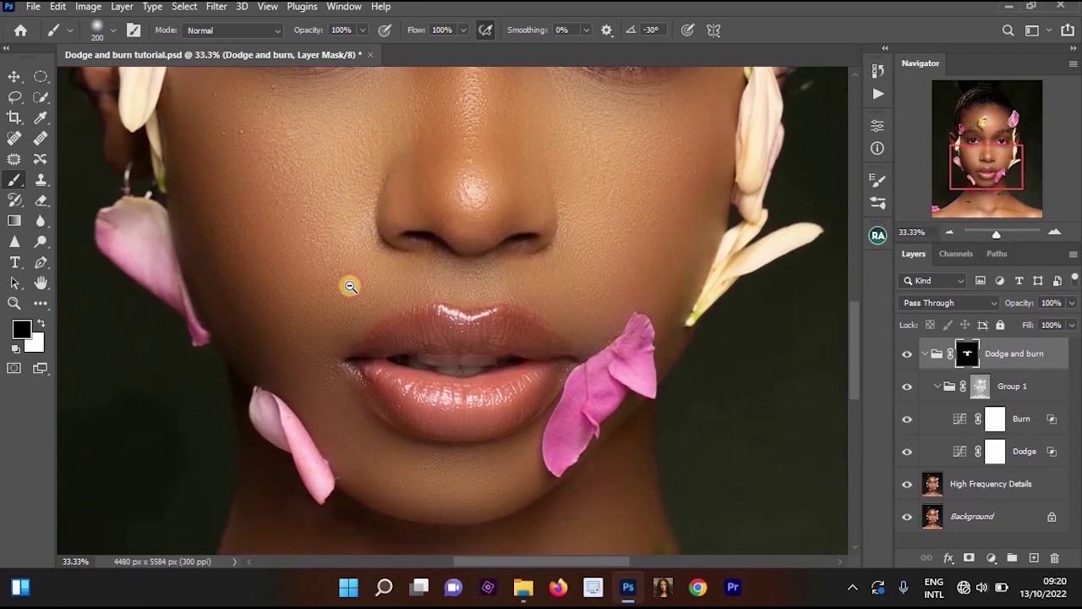
left_click(349, 286, "alt")
key("bracketright")
key("bracketright")
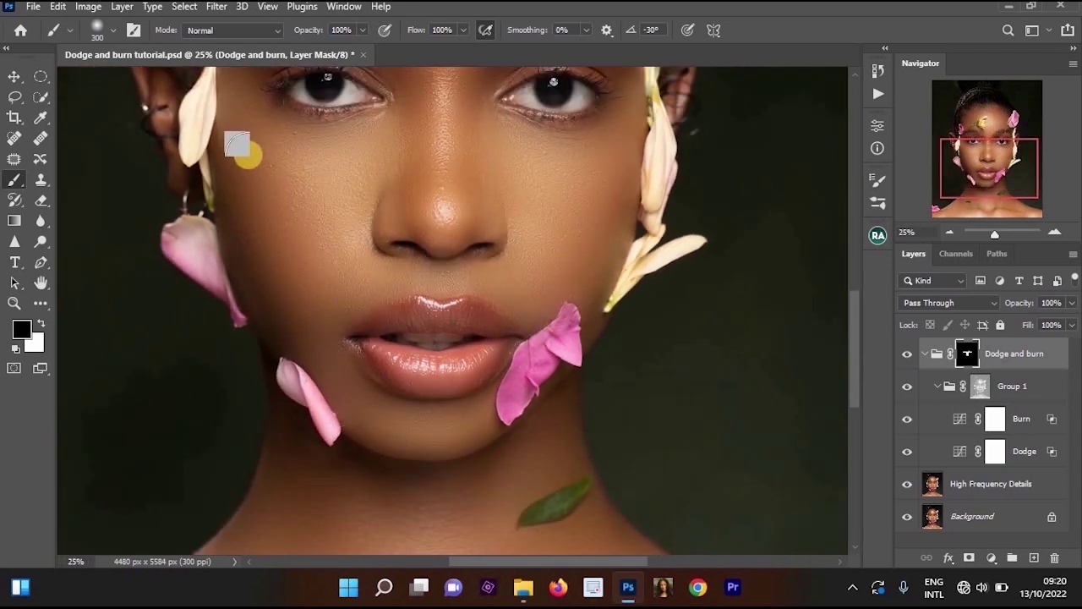
key("x")
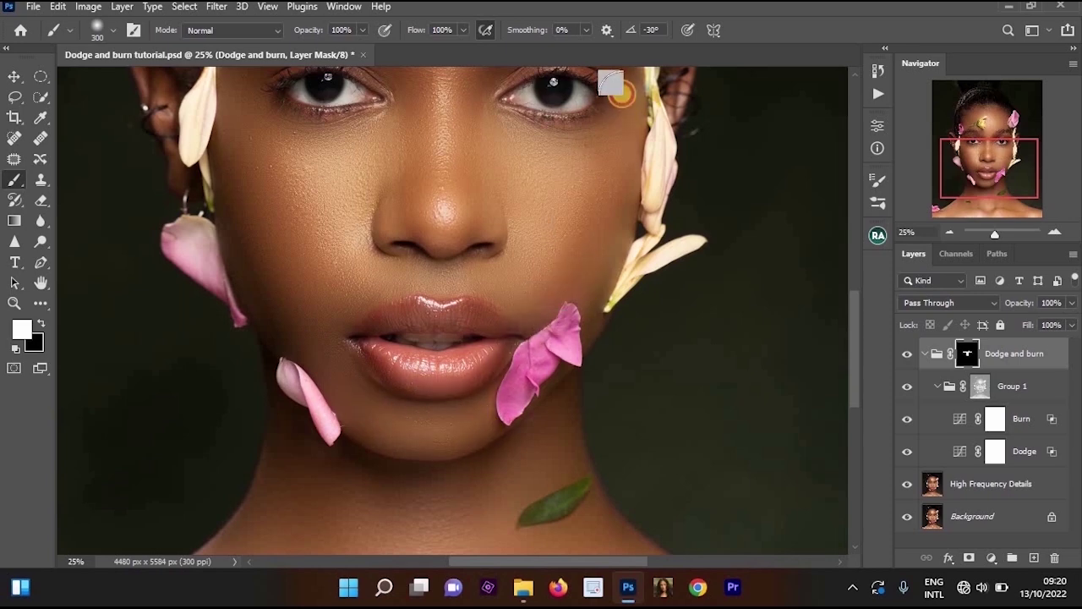
mouse_move(535, 291)
left_mouse_down()
mouse_move(536, 279)
mouse_move(572, 423)
left_mouse_up()
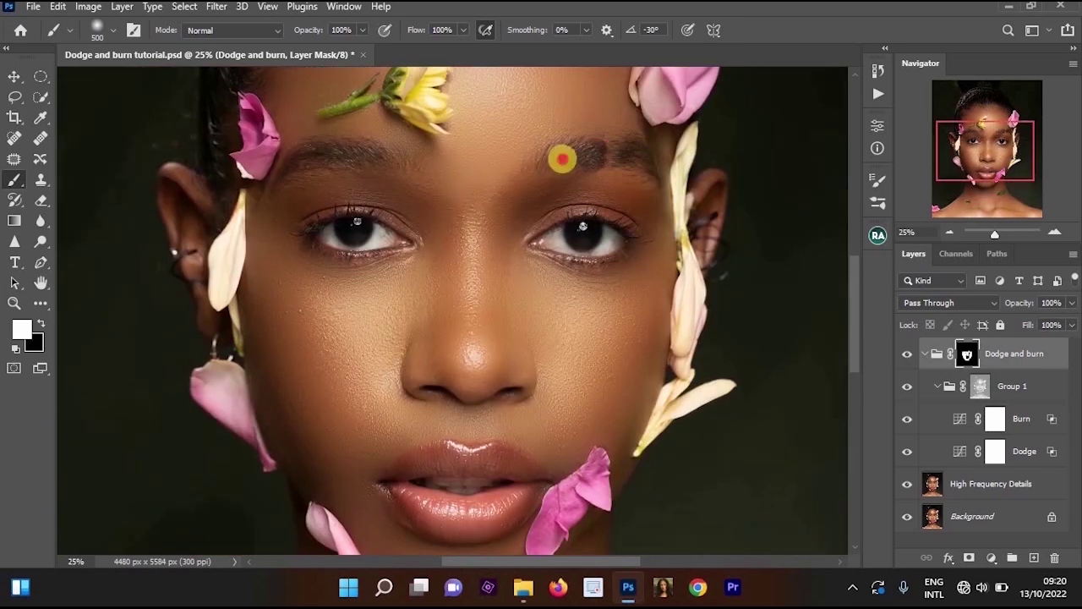
Try painting the forehead into the Dodge and burn mask in white at 100% flow with a 500 px brush
left_click_drag(446, 231, 430, 348)
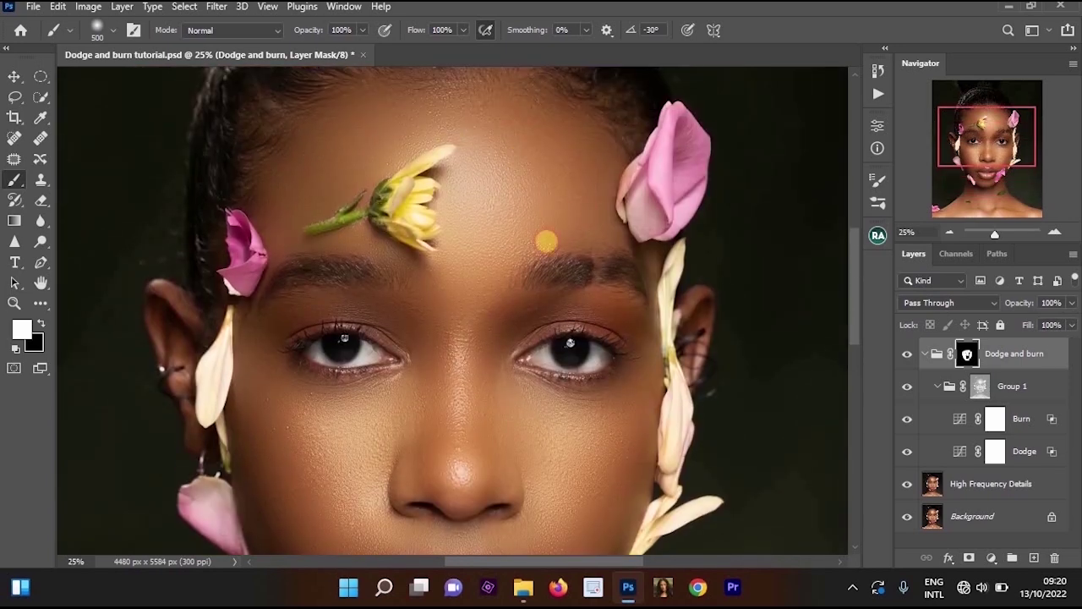
mouse_move(546, 242)
left_mouse_down()
mouse_move(391, 198)
mouse_move(544, 133)
mouse_move(385, 179)
left_mouse_up()
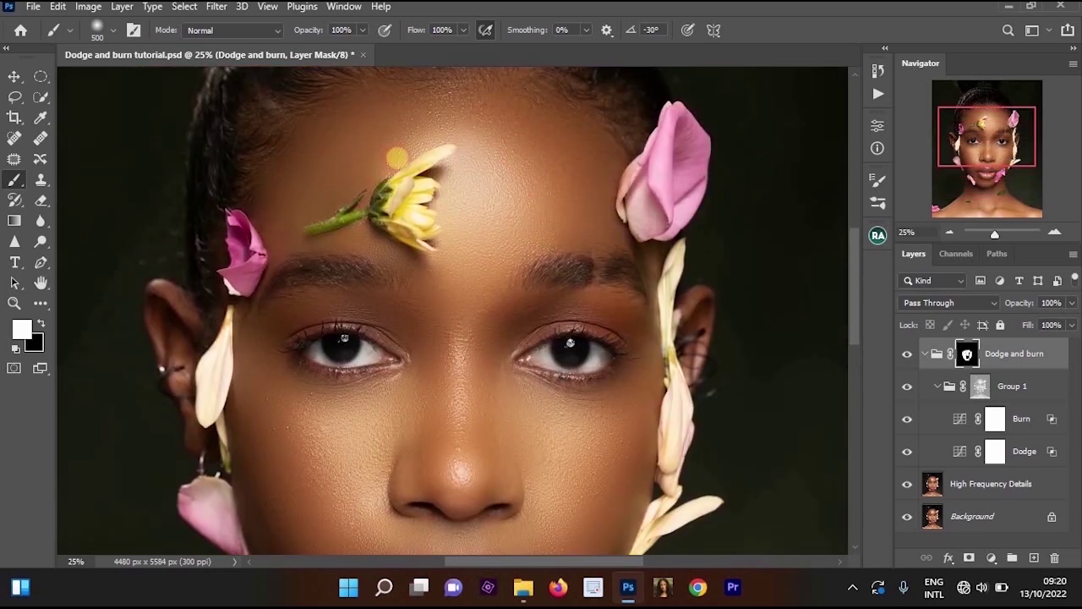
key("ctrl+minus")
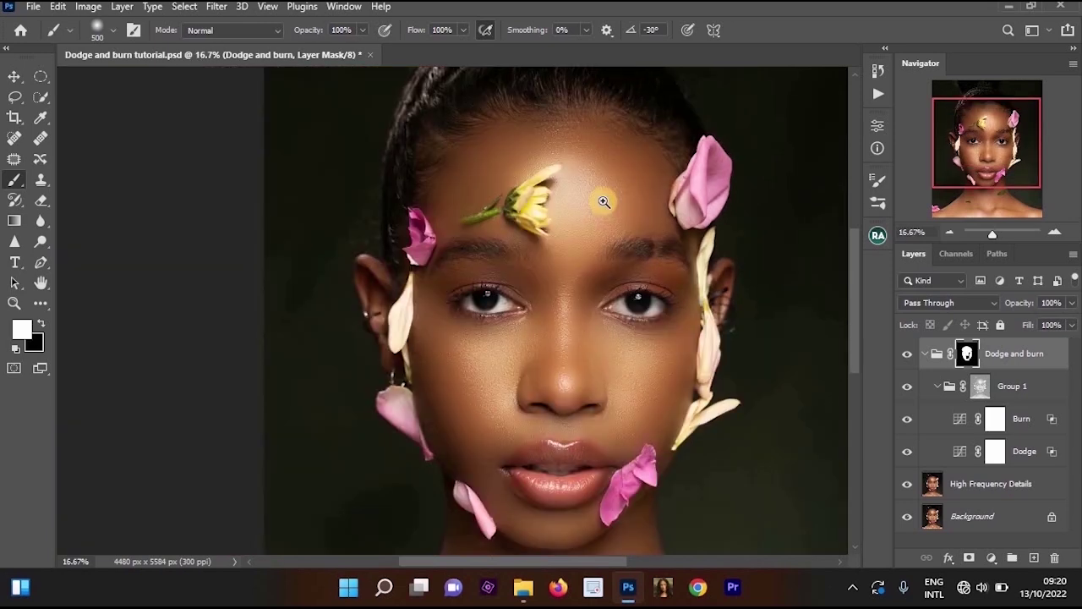
key("ctrl+plus")
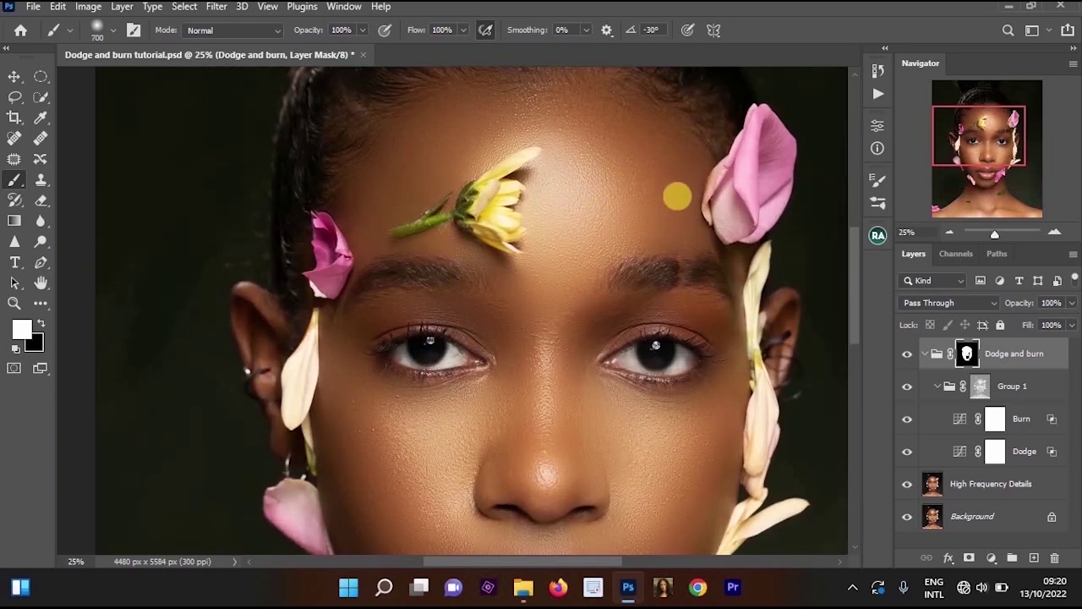
Remove the effect from the forehead and hairline on the Dodge and burn mask, using black as the foreground colour
key("x")
key("bracketright")
key("bracketright")
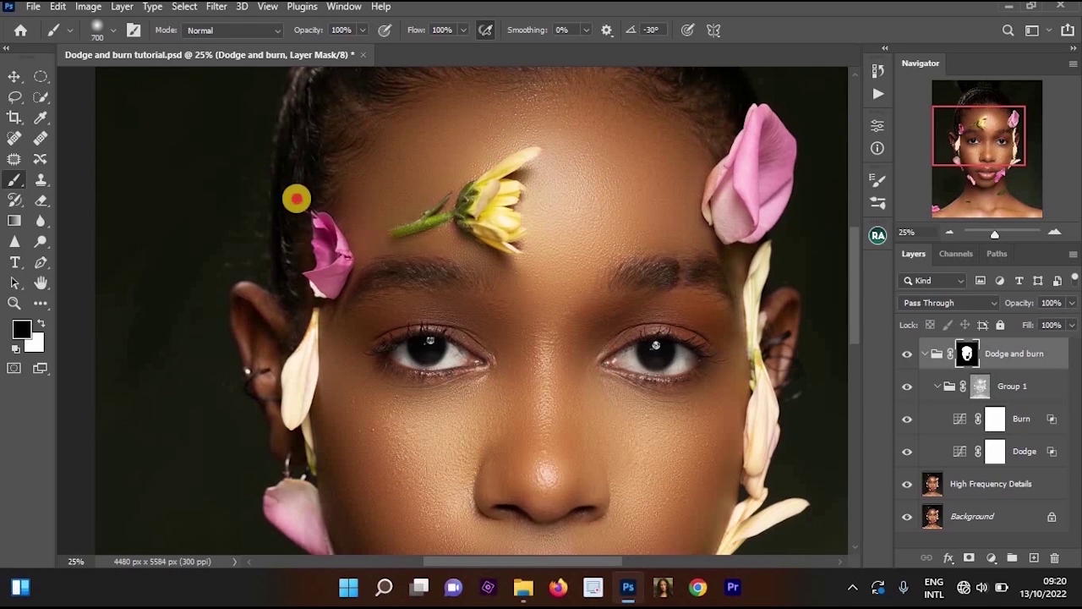
scroll(546, 344, "down", 1)
left_click_drag(568, 307, 512, 232)
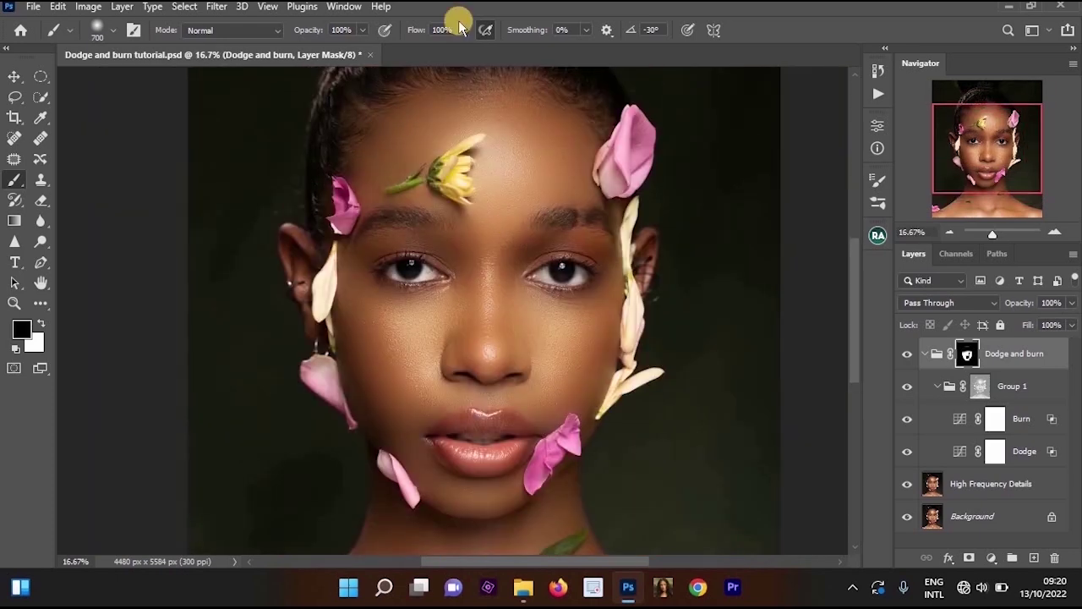
Set the brush flow to 21% and its size to 800 px, and paint white over the forehead on the mask
left_click_drag(454, 42, 406, 43)
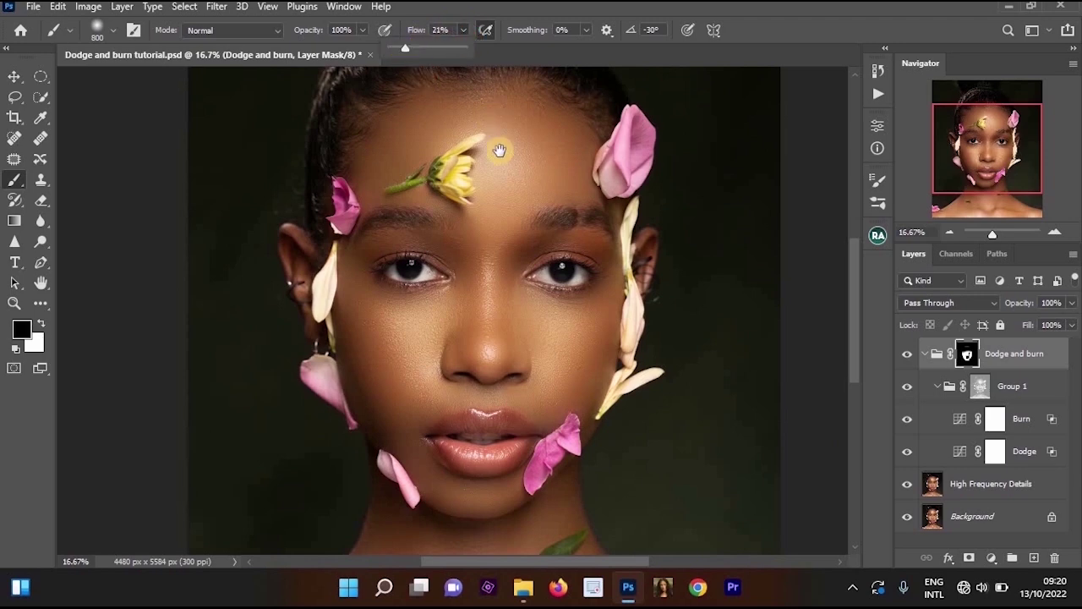
scroll(500, 177, "up", 2)
key("x")
left_click(516, 230)
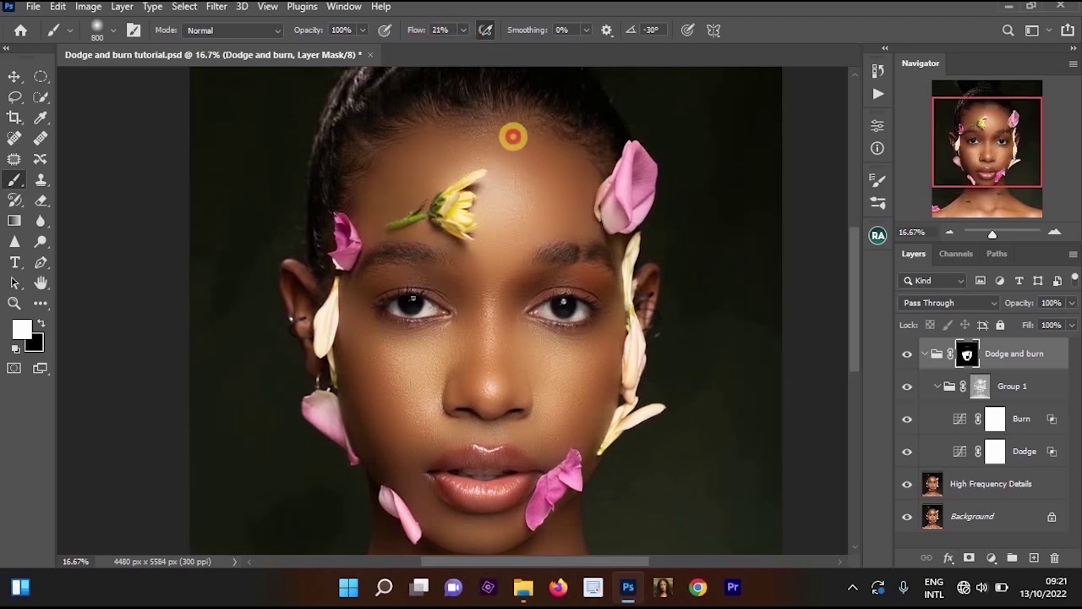
Paint white on the Dodge and burn mask over the neck, collarbones and shoulders with the 800 px brush at 21% flow
mouse_move(435, 328)
left_mouse_down()
mouse_move(430, 145)
mouse_move(411, 119)
left_mouse_up()
mouse_move(439, 368)
left_mouse_down()
mouse_move(456, 548)
mouse_move(477, 413)
mouse_move(492, 438)
left_mouse_up()
mouse_move(679, 495)
left_mouse_down()
mouse_move(580, 470)
mouse_move(763, 519)
mouse_move(485, 406)
mouse_move(450, 525)
mouse_move(393, 434)
mouse_move(355, 482)
left_mouse_up()
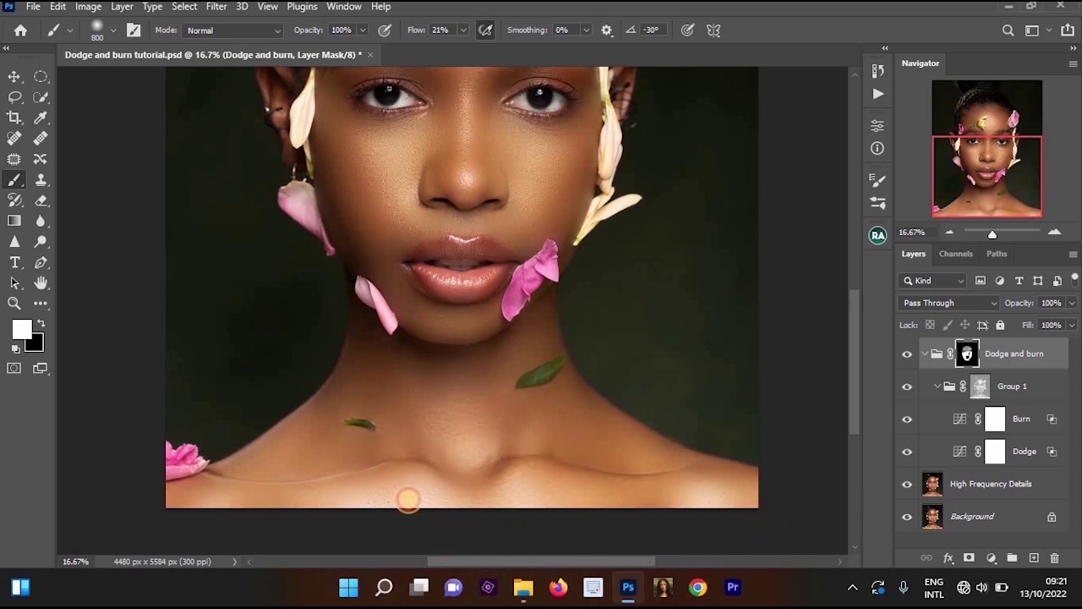
left_click(386, 371)
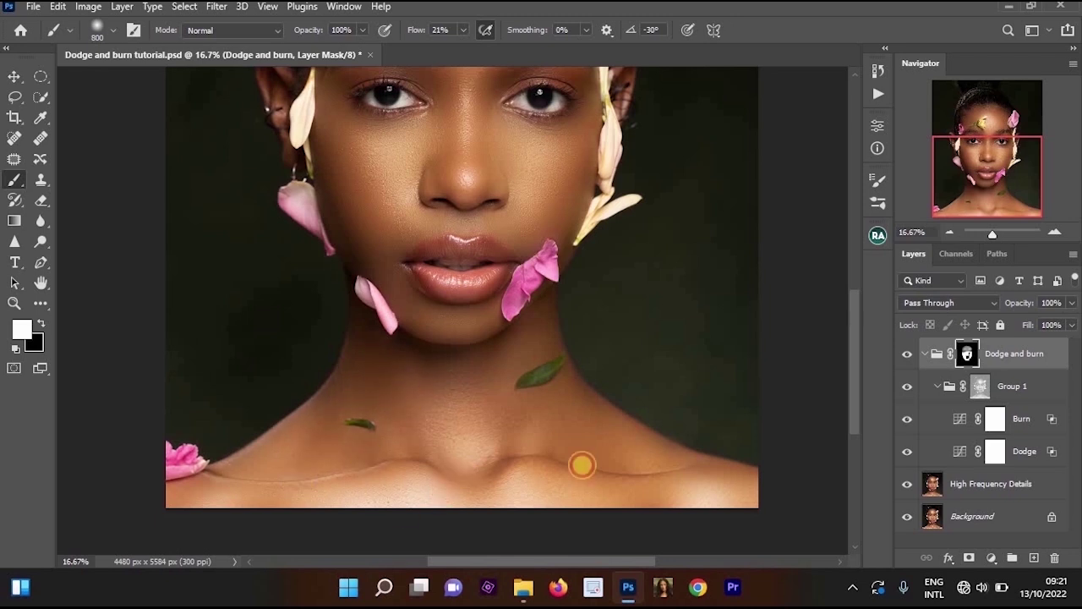
Finish painting white on the Dodge and burn mask over the shoulder at the photo's lower-right corner, using 21% flow
left_click(759, 499)
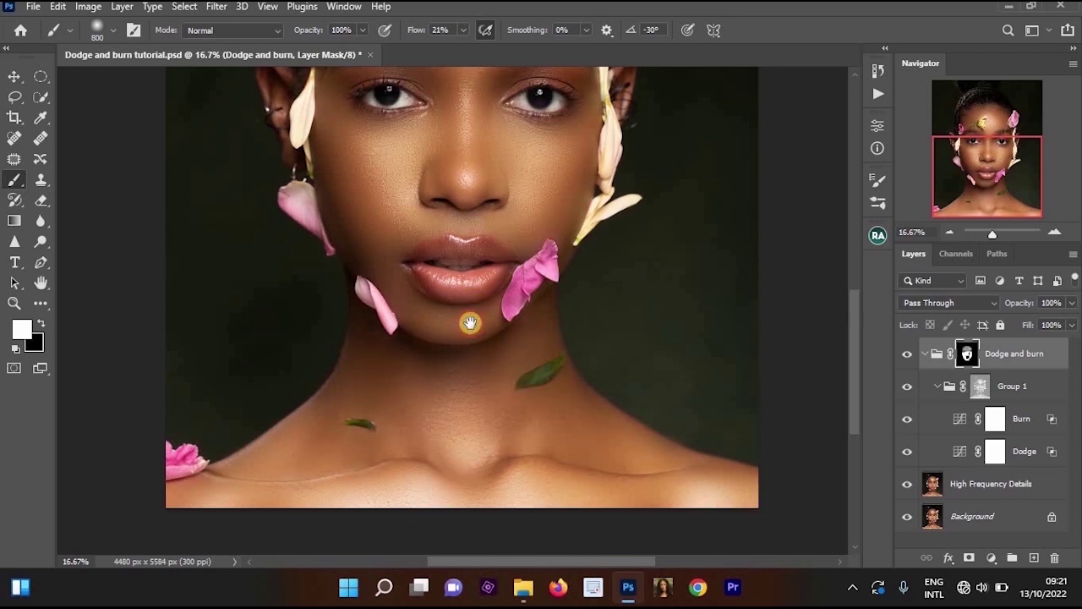
scroll(470, 316, "up", 3)
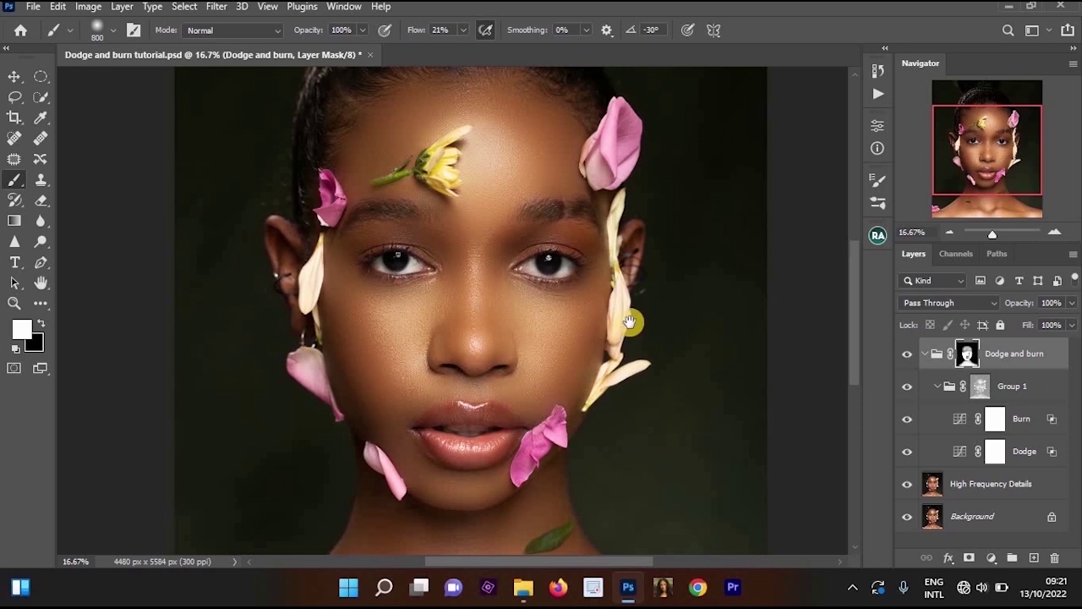
scroll(816, 345, "down", 2)
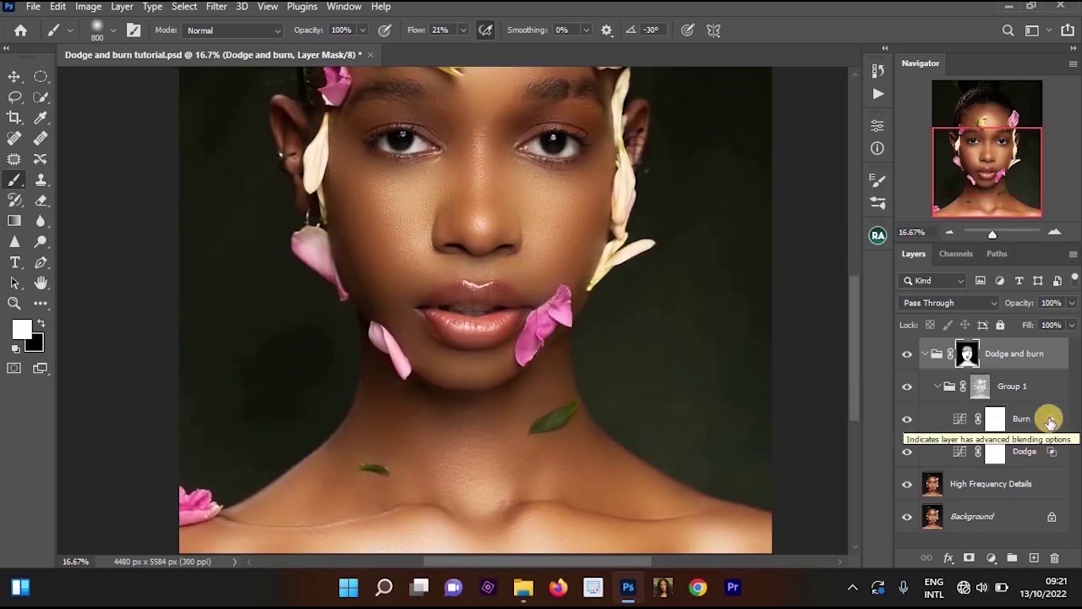
Set the Burn layer's Blend If white range for the underlying layer to 151 / 255
double_click(1054, 421)
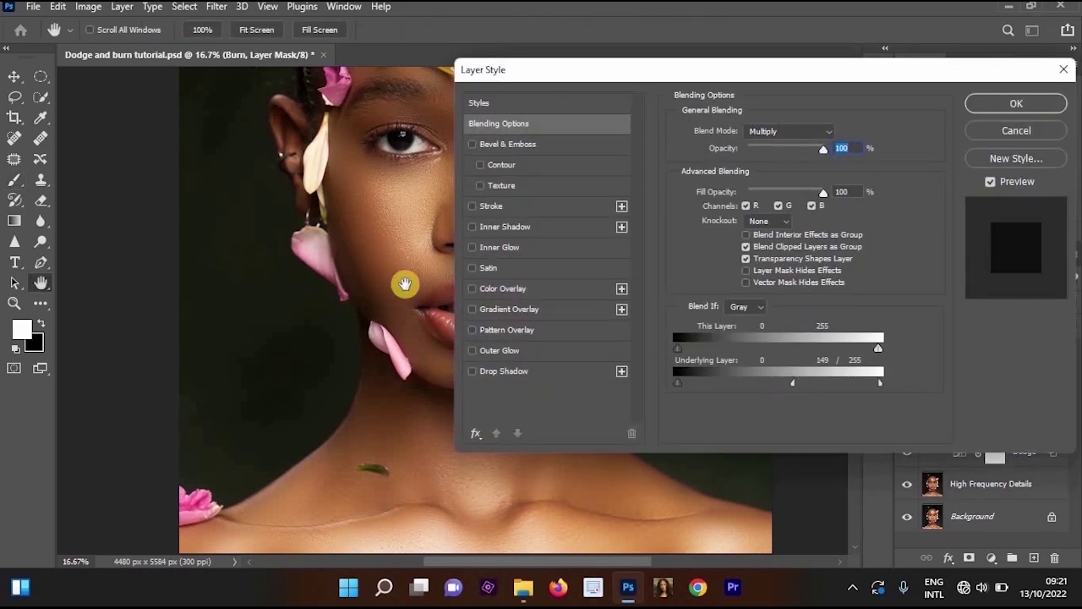
left_click_drag(406, 284, 243, 281)
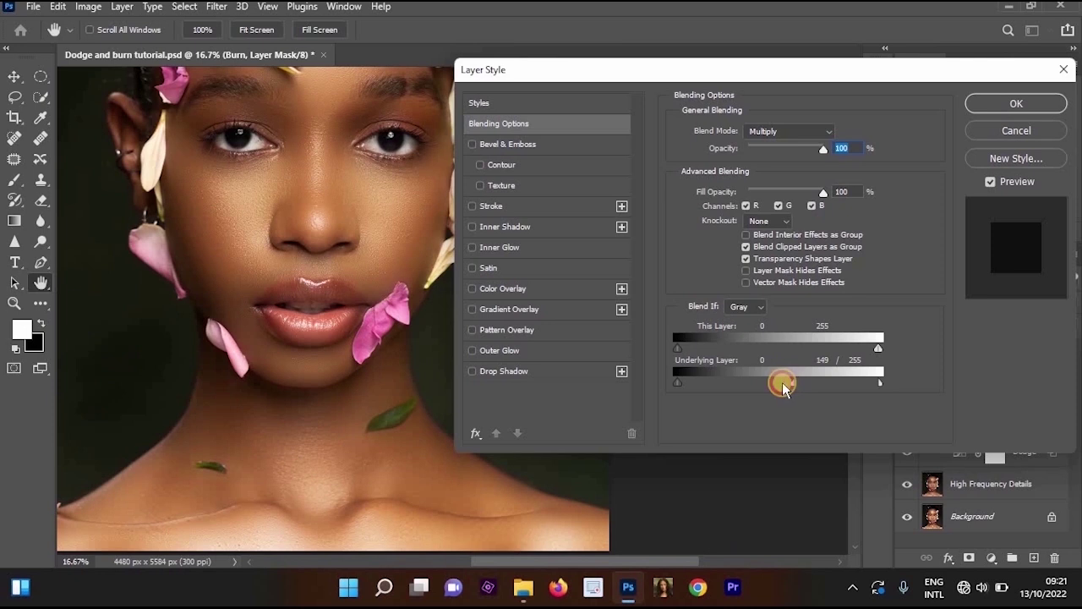
mouse_move(784, 388)
left_mouse_down()
mouse_move(751, 386)
mouse_move(807, 386)
mouse_move(770, 387)
mouse_move(787, 403)
mouse_move(827, 406)
mouse_move(792, 399)
left_mouse_up()
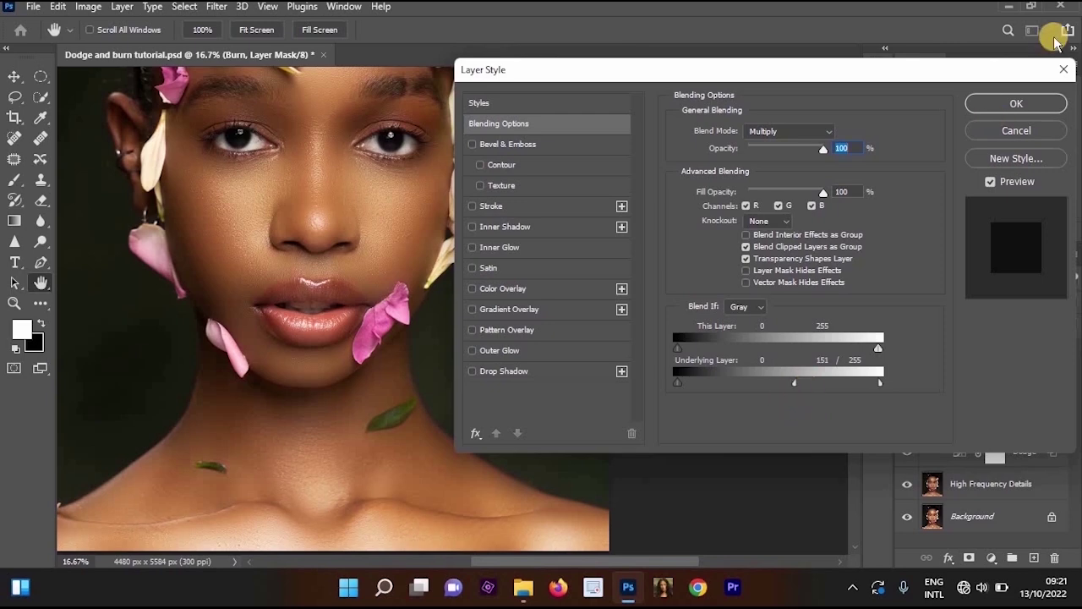
key("Return")
Compare the face and neck with and without the Dodge and burn group, both in close-up and from further out
left_click_drag(501, 278, 642, 371)
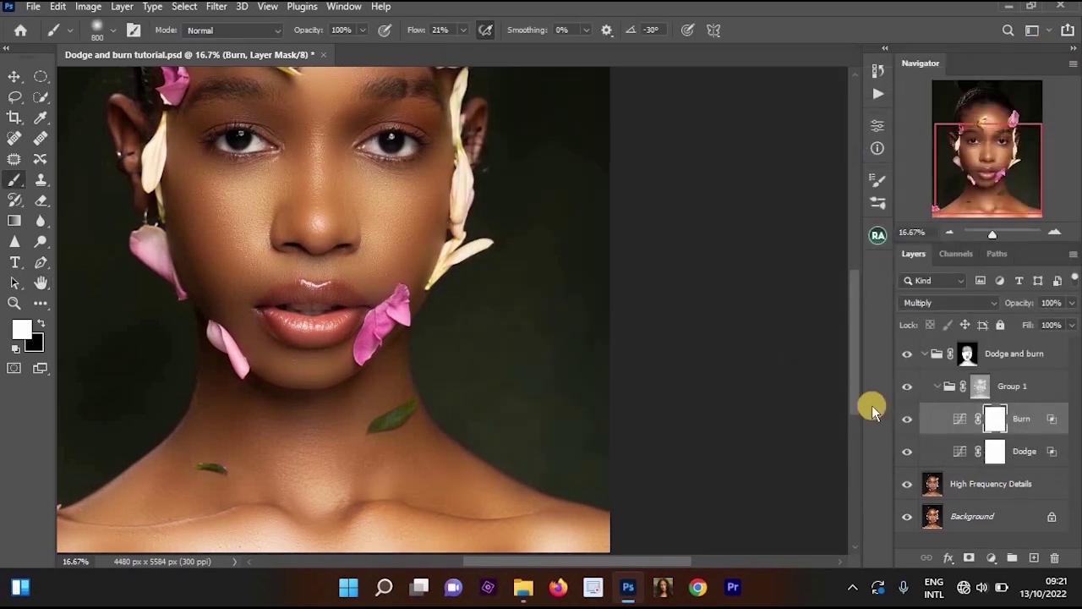
left_click(907, 355)
left_click(907, 355)
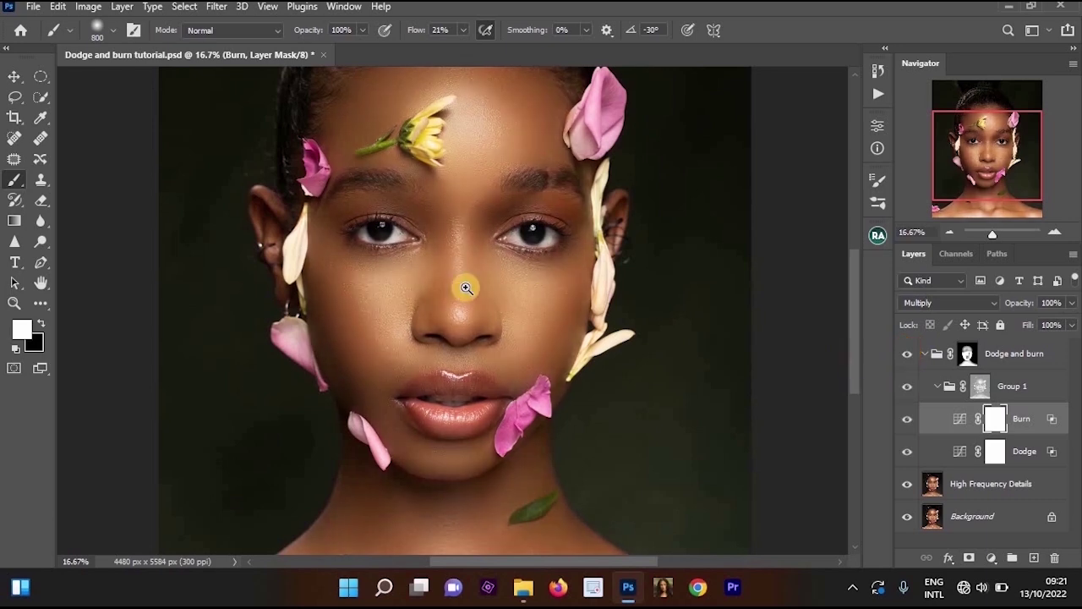
left_click(541, 326, "ctrl")
left_click_drag(541, 295, 541, 169)
left_click(512, 186, "alt")
left_click_drag(548, 226, 567, 360)
left_click(567, 360, "ctrl")
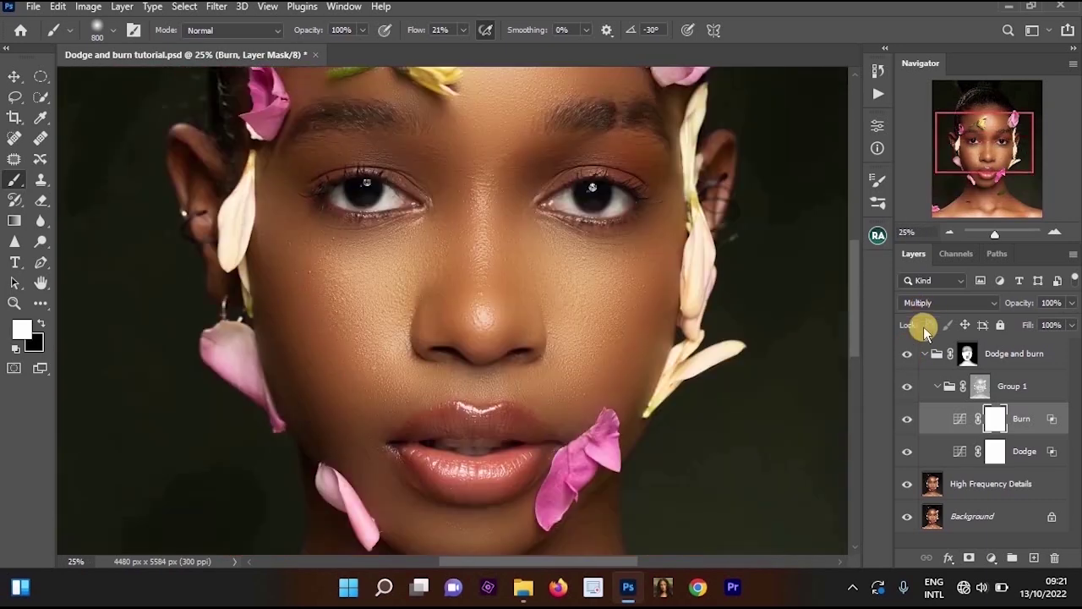
left_click(909, 358)
left_click(910, 358)
left_click(659, 335, "alt")
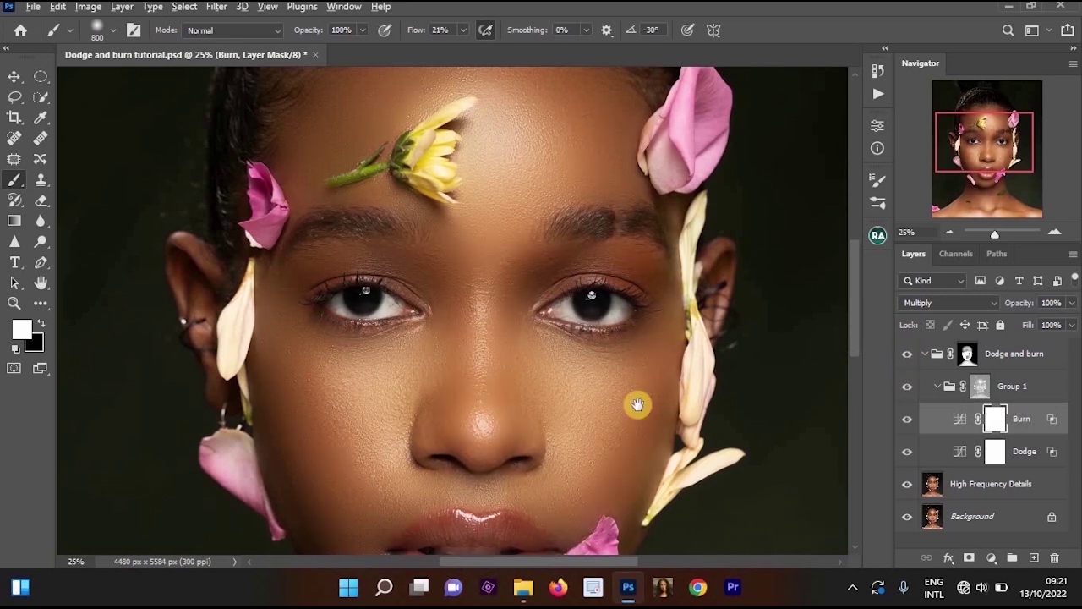
left_click_drag(638, 405, 563, 275)
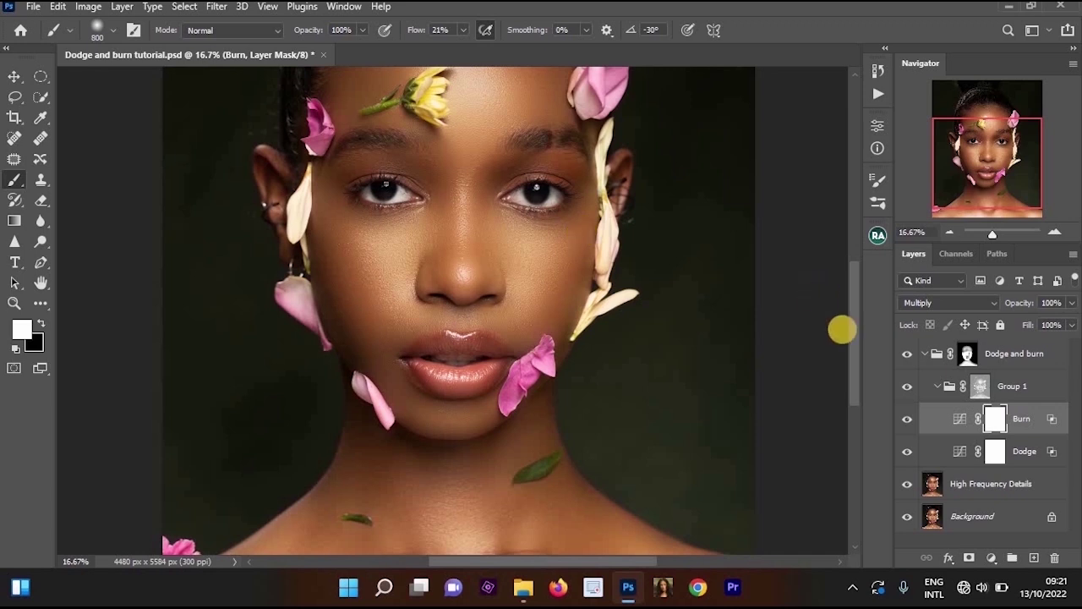
left_click(906, 353)
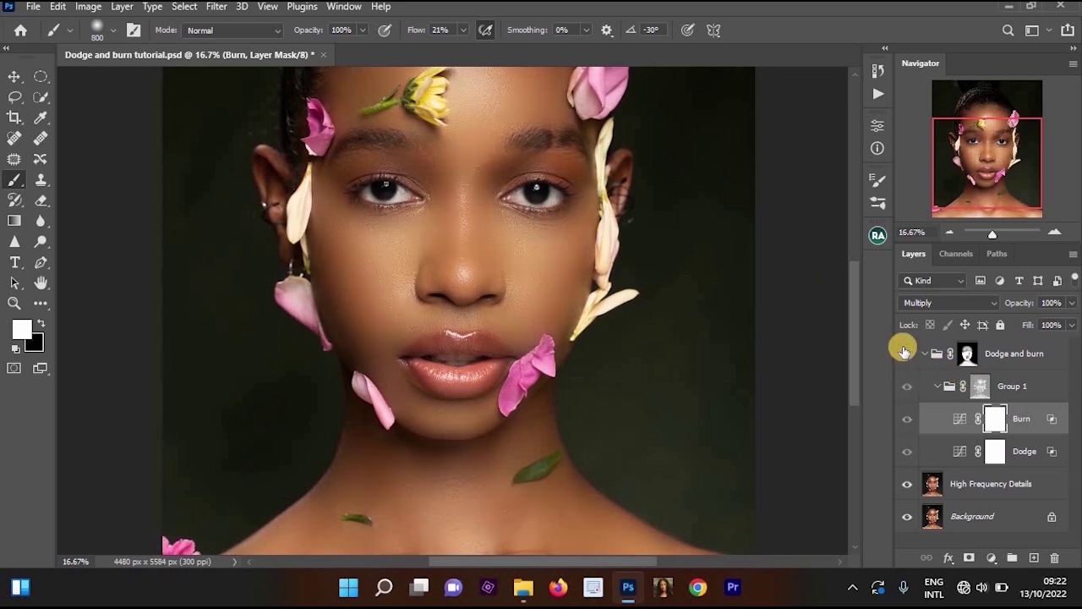
left_click(906, 353)
left_click(905, 352)
left_click(906, 352)
left_click(906, 353)
left_click(907, 353)
left_click(906, 352)
left_click(907, 352)
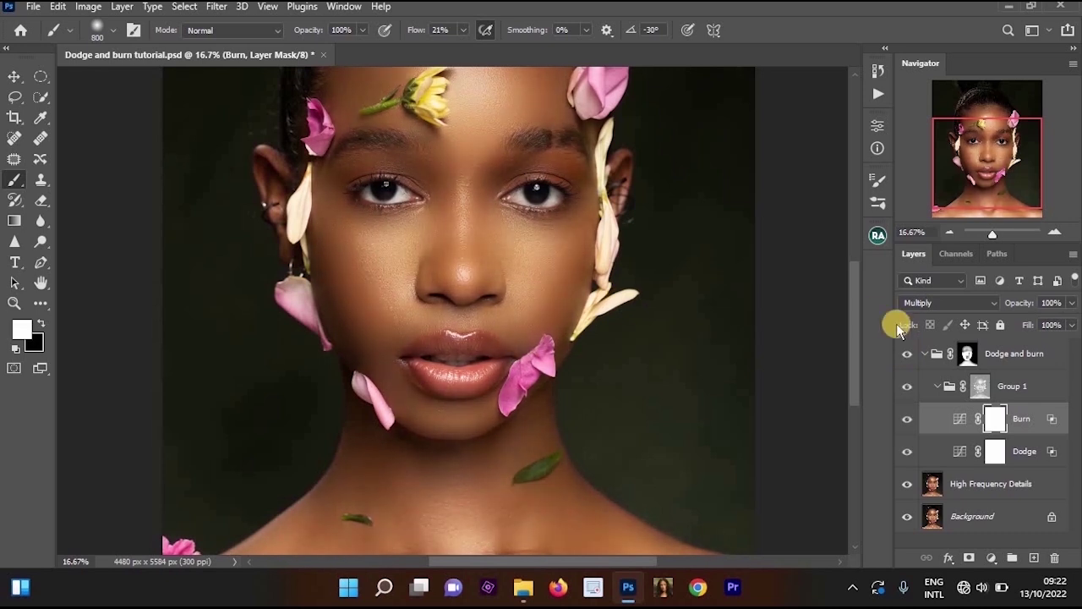
Delete the Dodge and burn group together with its contents
left_click(972, 357)
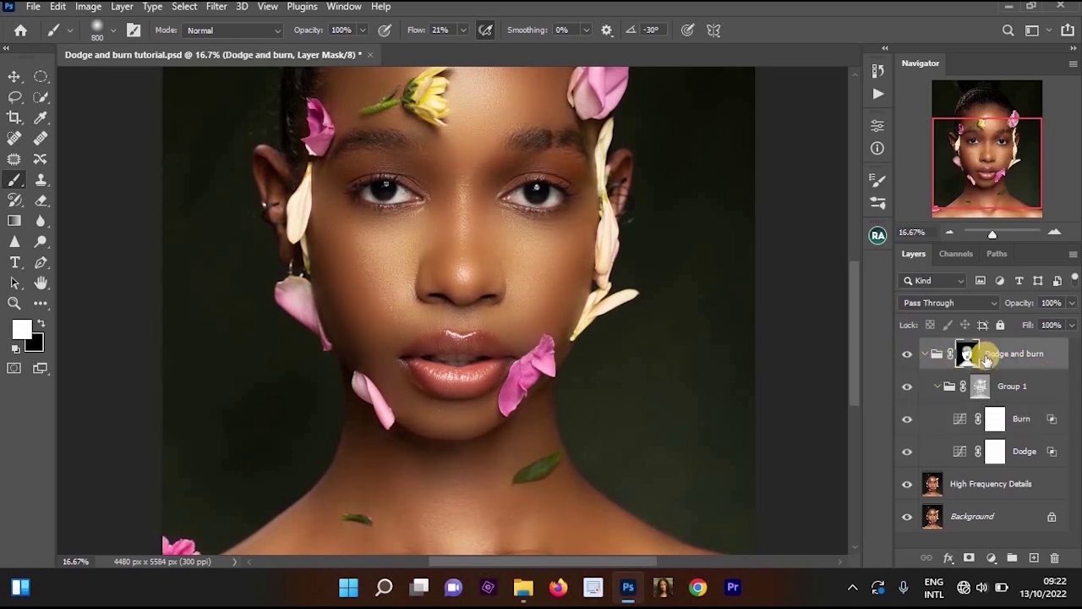
mouse_move(1021, 359)
left_mouse_down()
mouse_move(1069, 531)
mouse_move(1046, 553)
mouse_move(1057, 551)
left_mouse_up()
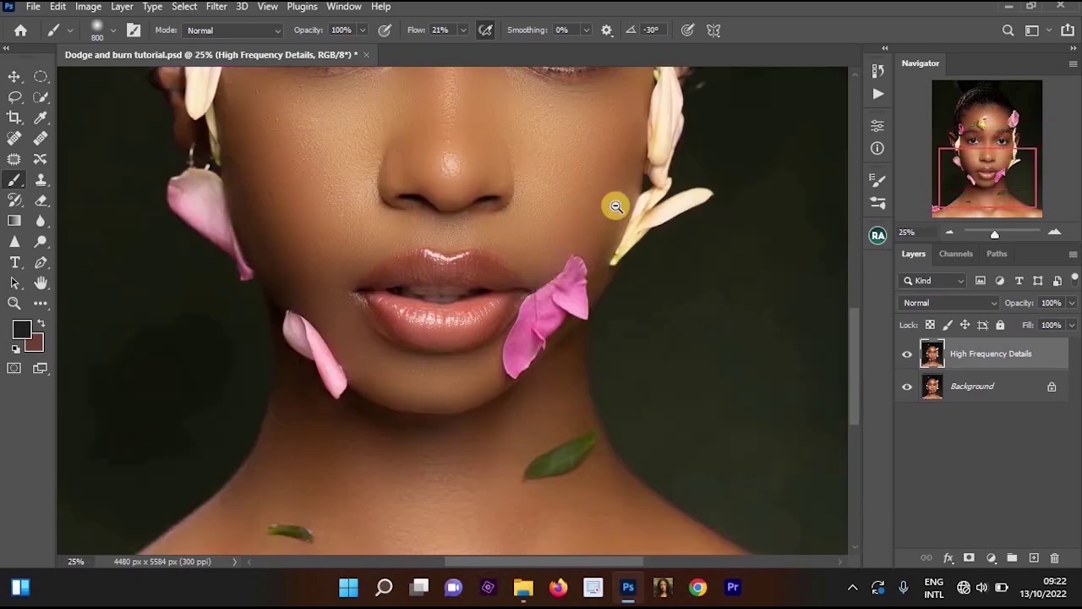
scroll(622, 208, "down", 2)
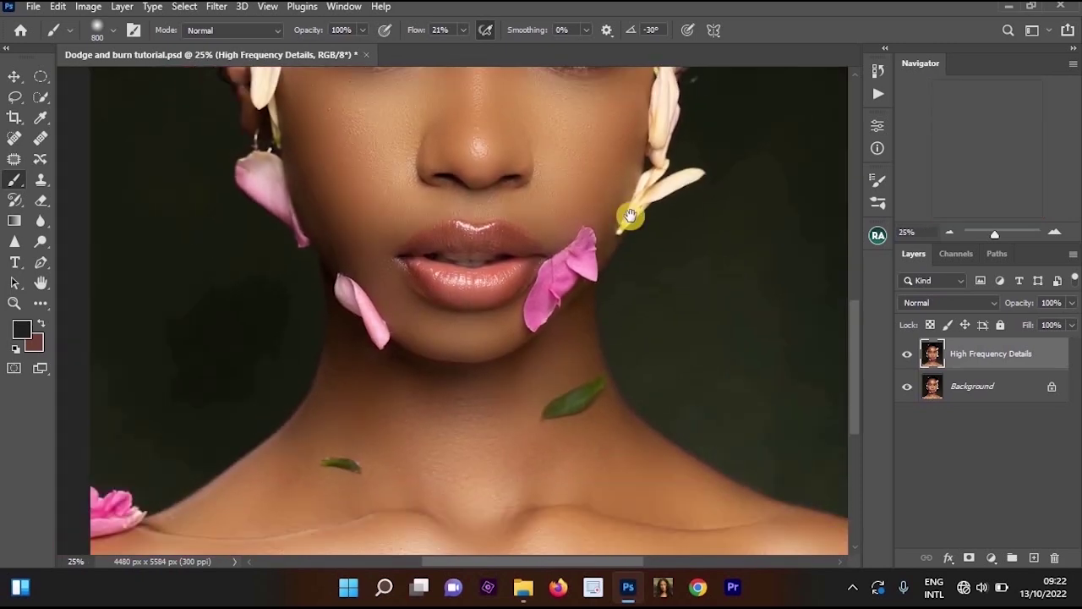
scroll(628, 212, "up", 4)
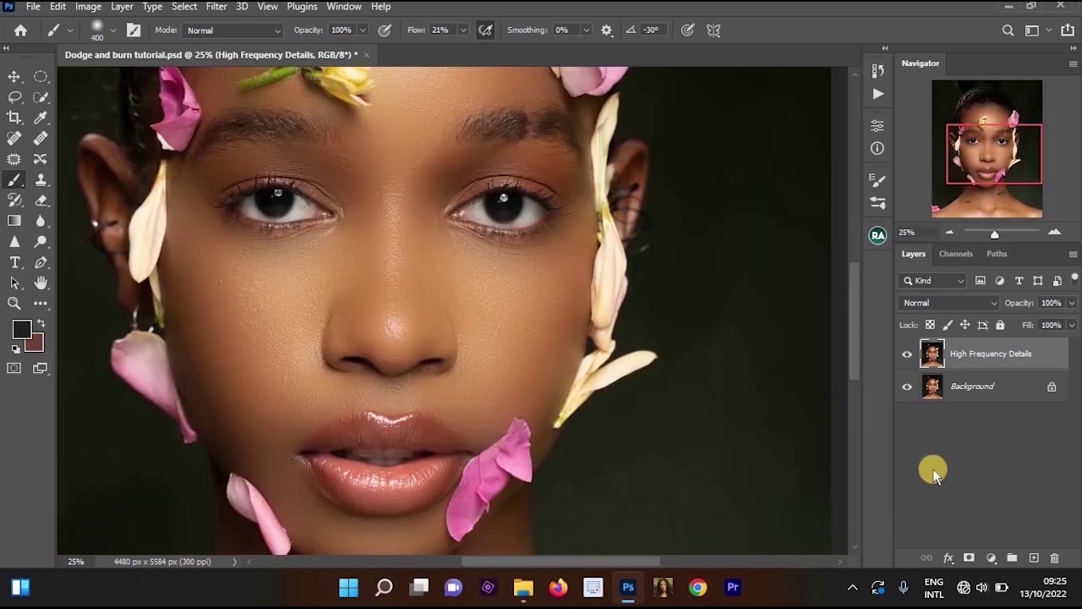
Add a Curves adjustment layer above High Frequency Details and raise its RGB curve in the midtones to brighten the portrait
left_click(992, 561)
left_click(985, 359)
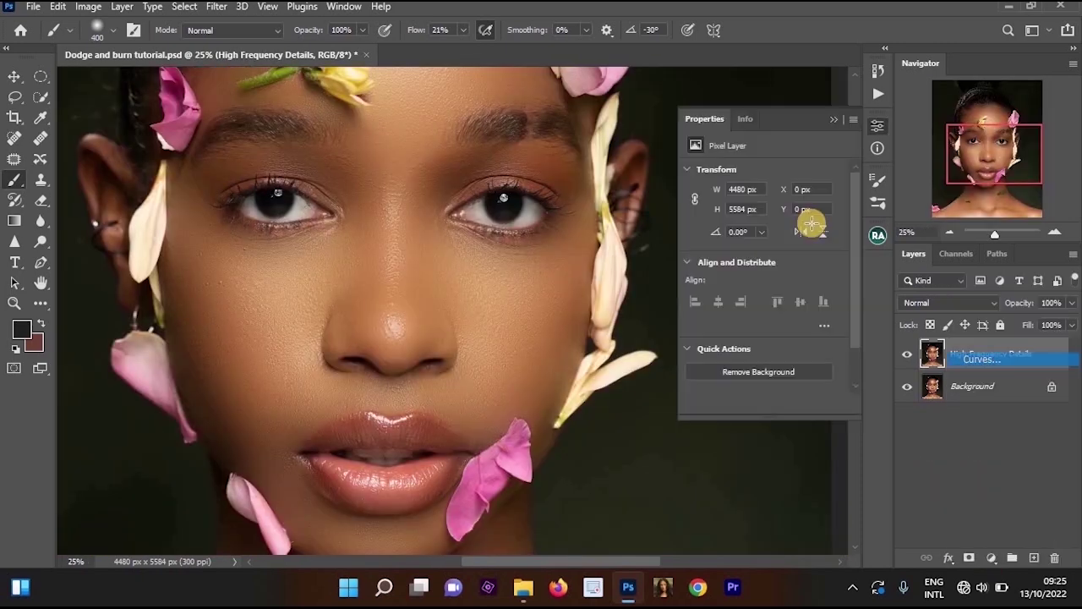
scroll(476, 217, "up", 1)
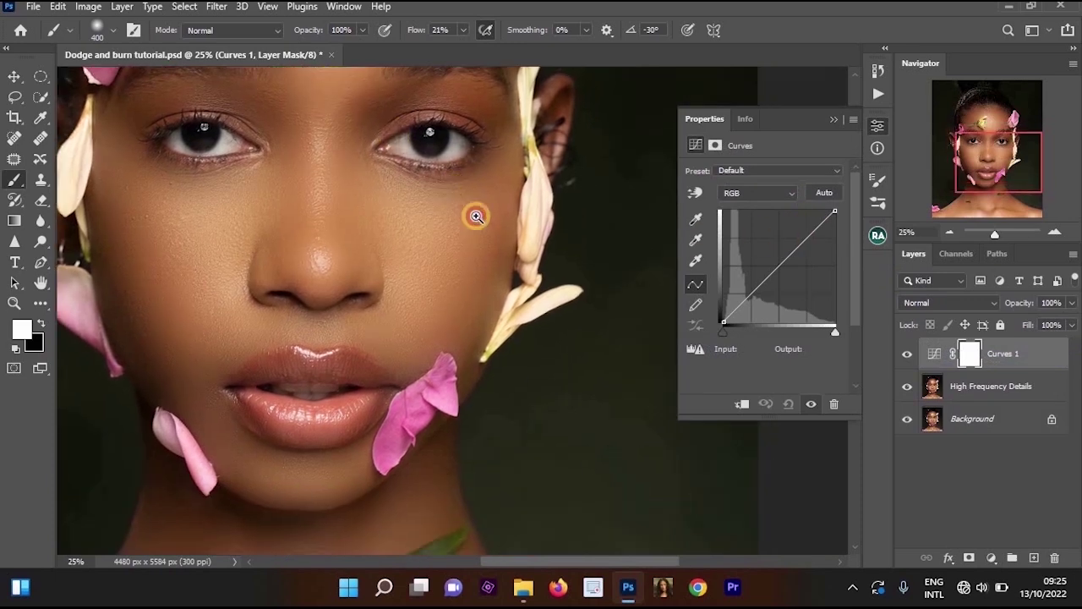
left_click(476, 216, "ctrl")
left_click_drag(514, 232, 584, 280)
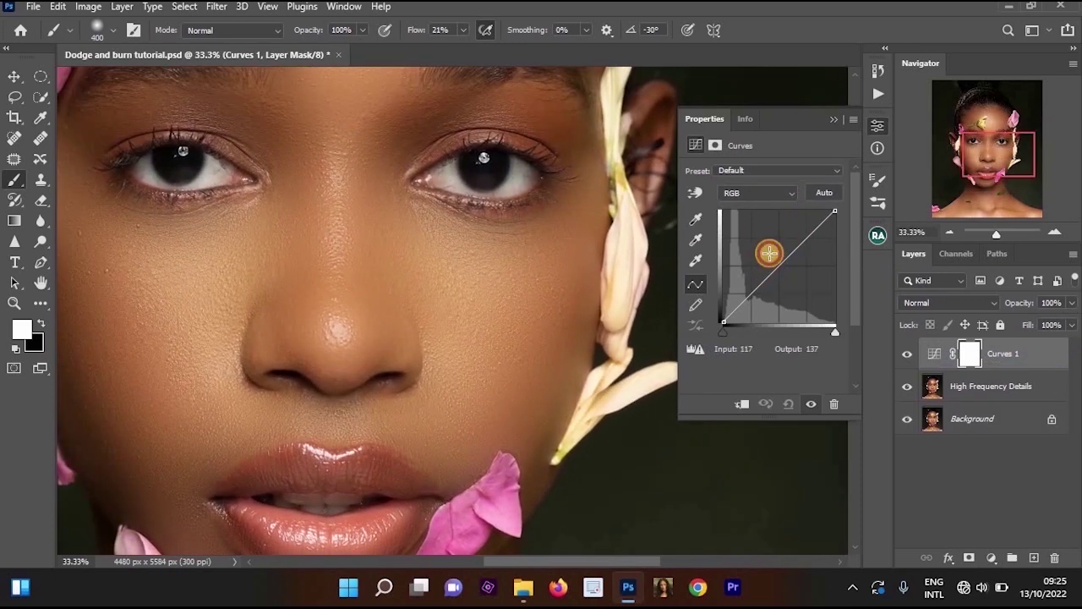
left_click_drag(768, 253, 766, 252)
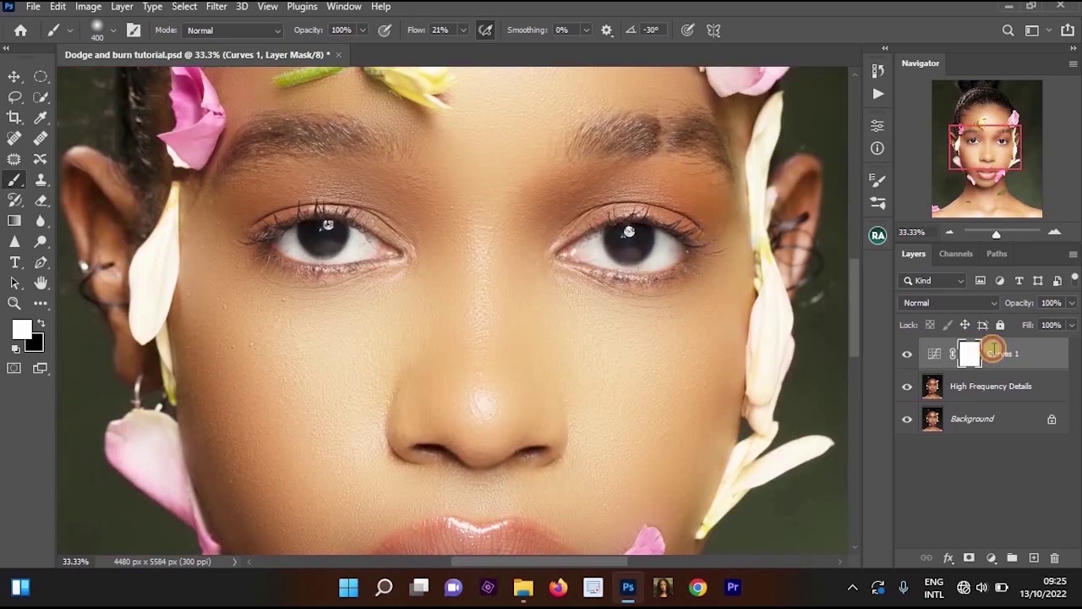
Rename the brightening Curves layer as Dodge and make its mask active with white as the foreground colour
double_click(1013, 353)
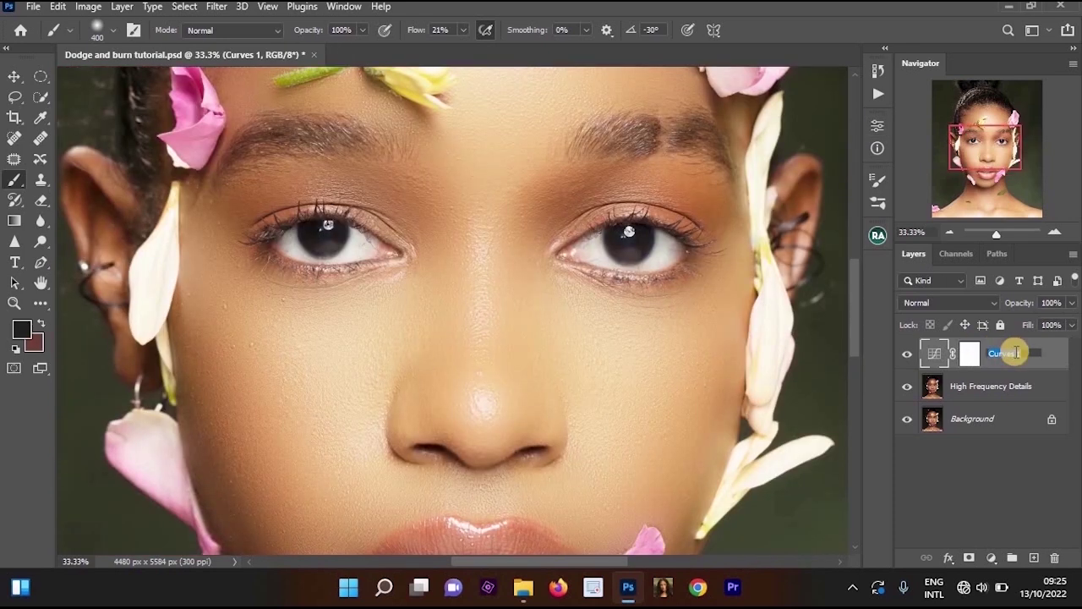
key("Return")
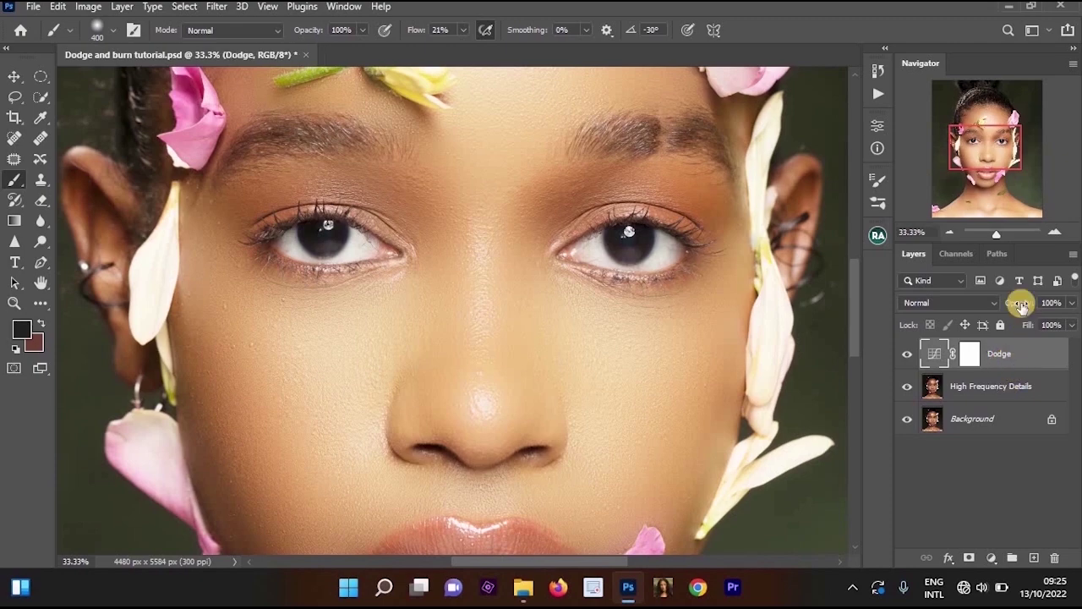
left_click(660, 256, "ctrl")
left_click_drag(661, 256, 654, 176)
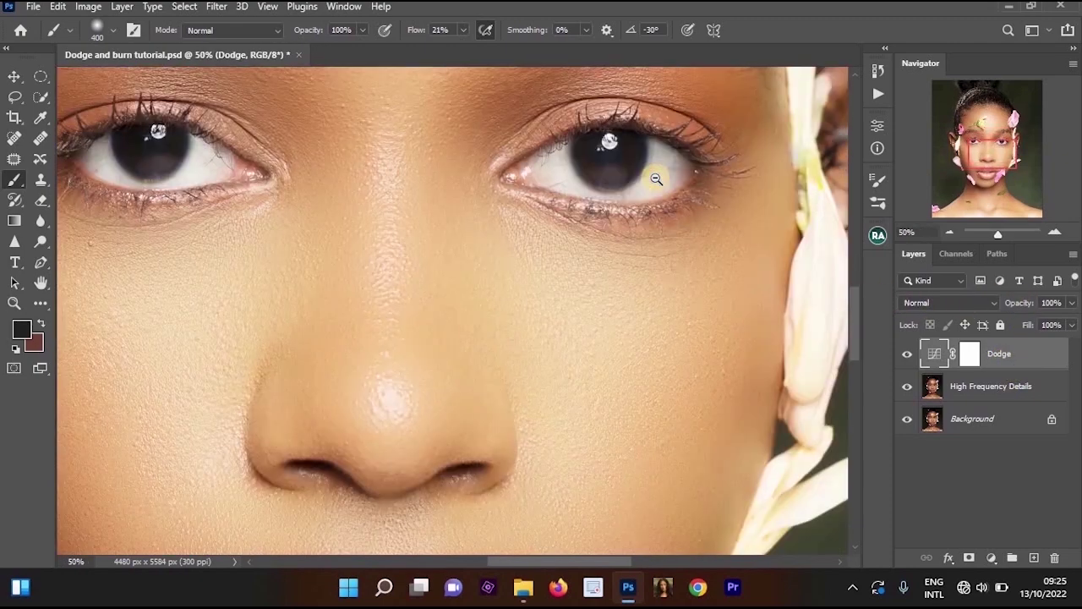
left_click(654, 176, "alt")
left_click(654, 176, "alt")
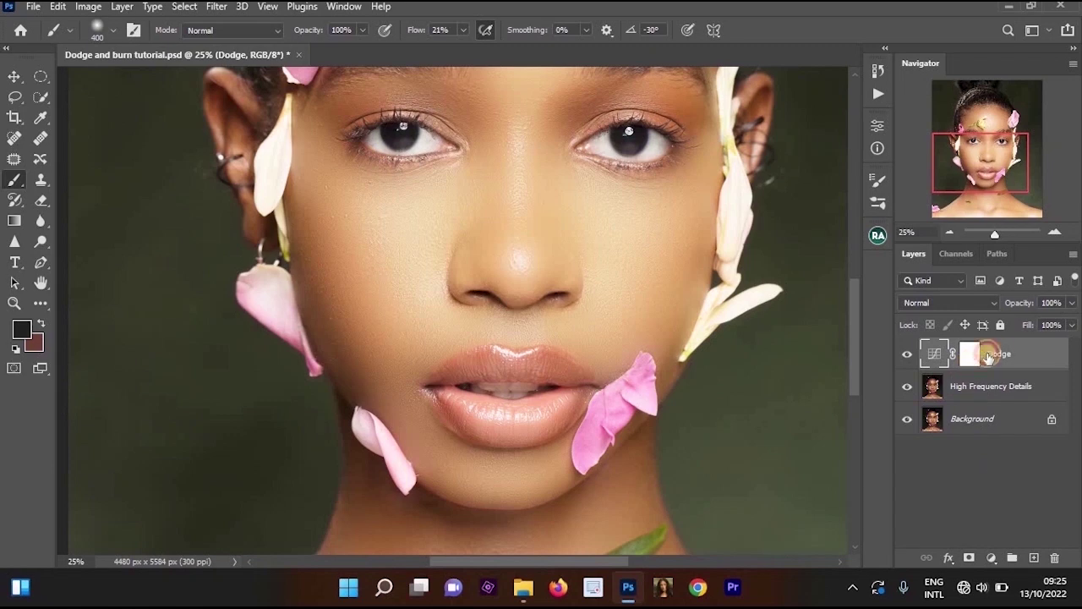
left_click(988, 356)
key("d")
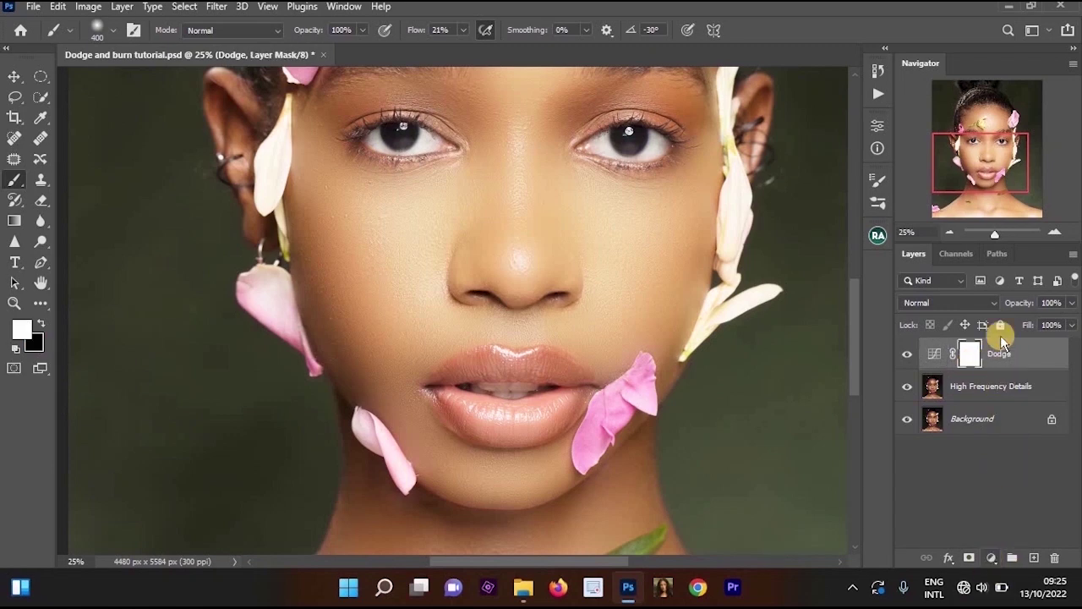
Add a second Curves layer named Burn above Dodge, with its RGB curve lowered to output 117 at input 184
left_click(991, 558)
left_click(987, 355)
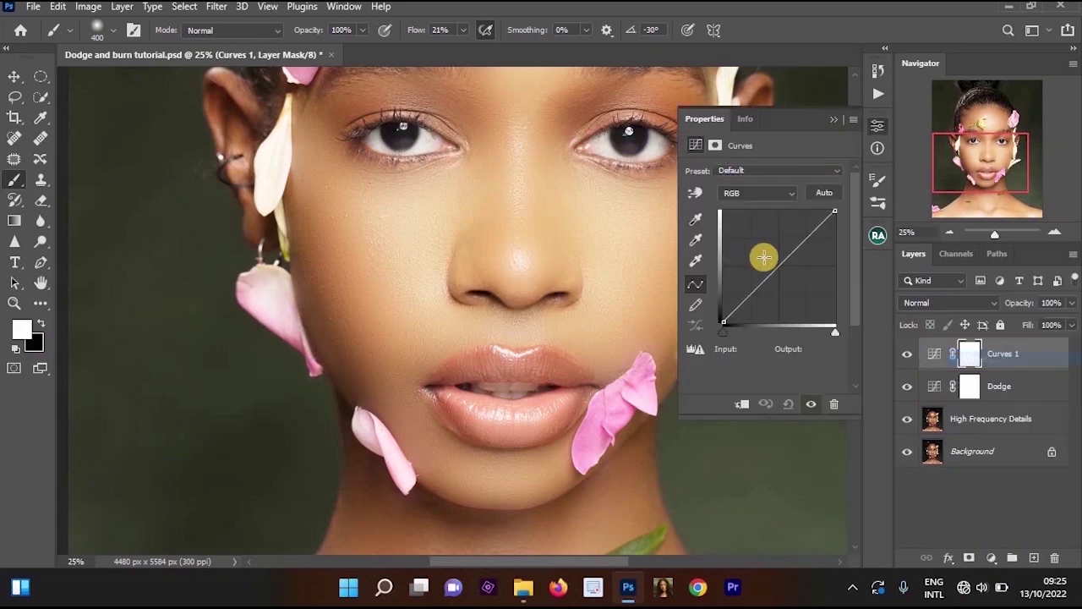
mouse_move(789, 267)
left_mouse_down()
mouse_move(793, 277)
mouse_move(803, 271)
left_mouse_up()
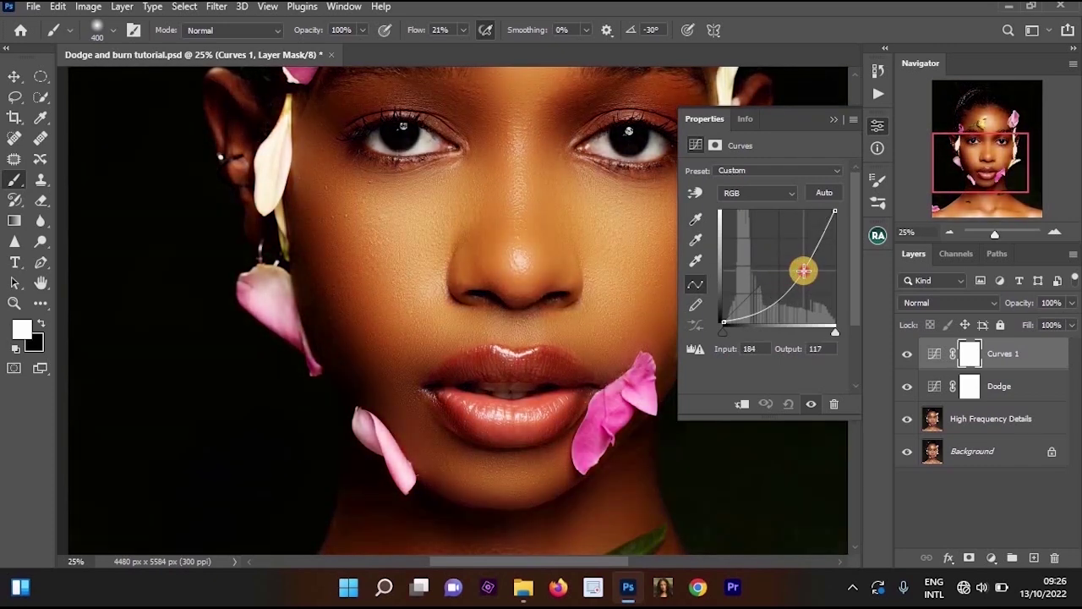
double_click(1021, 353)
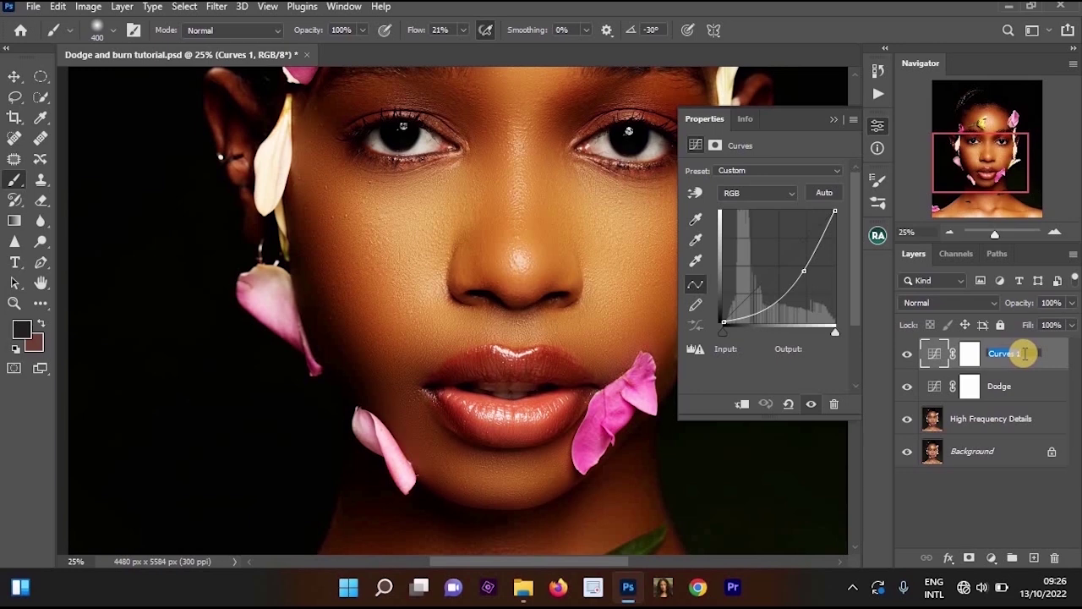
type("Burn")
key("Return")
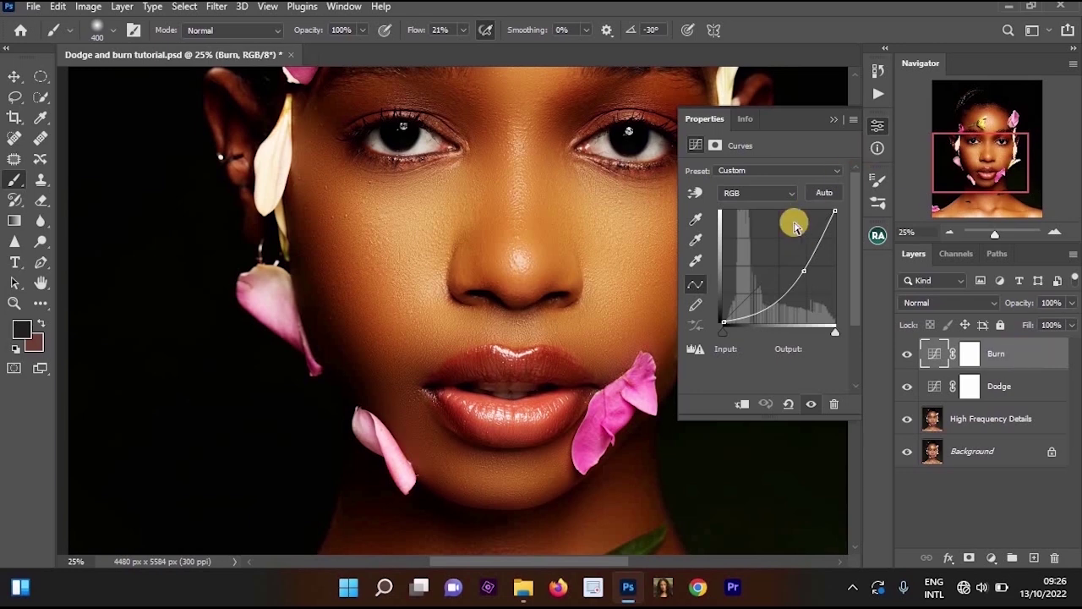
Check and close the Burn layer's curve settings, and invert the Dodge layer's mask to black
left_click(935, 360)
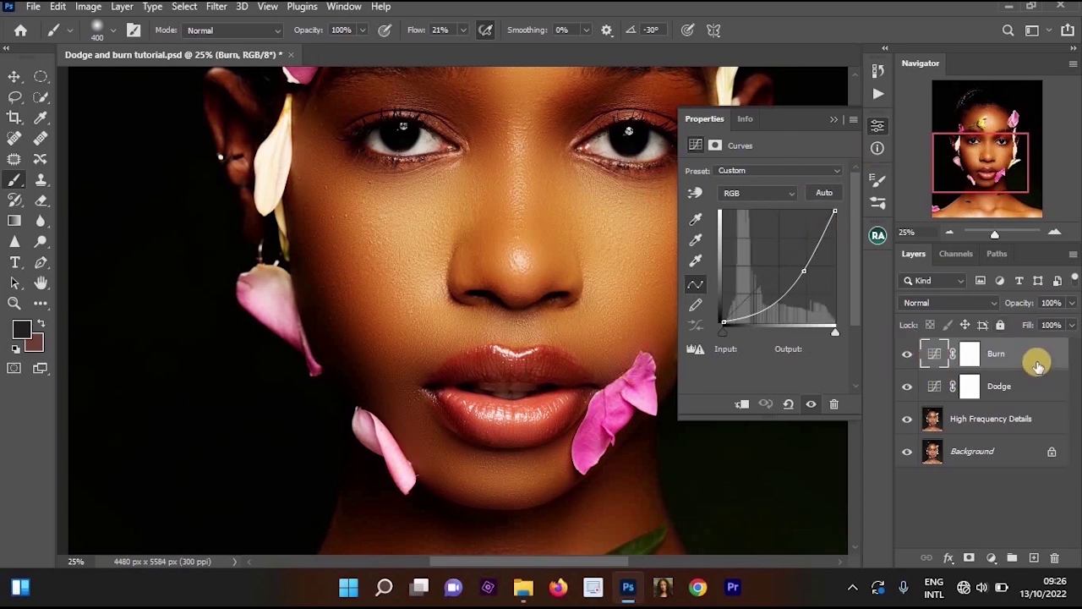
left_click(934, 359)
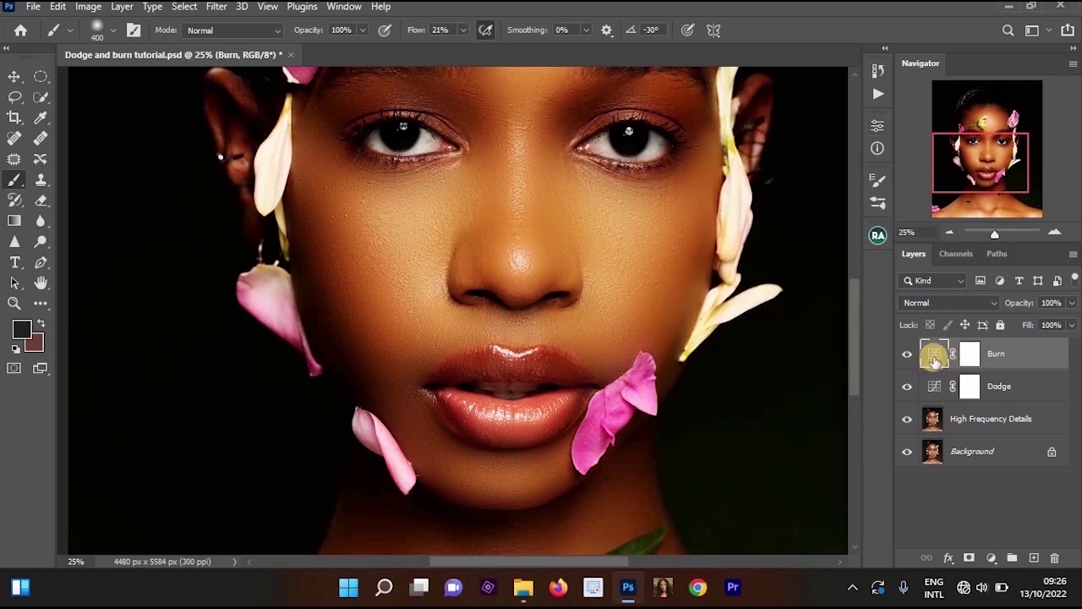
left_click(934, 353)
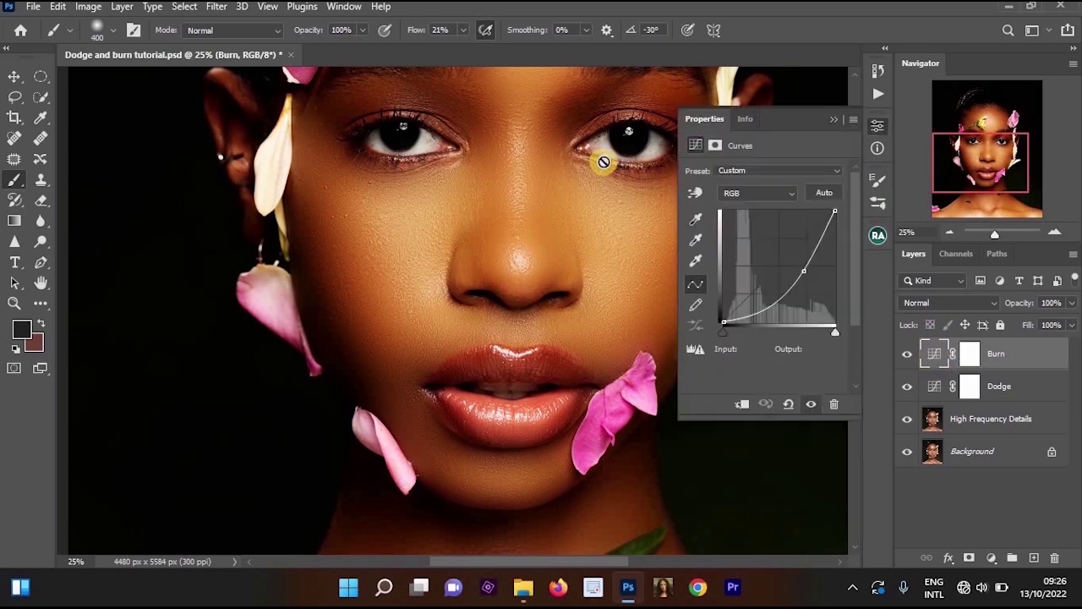
left_click(835, 117)
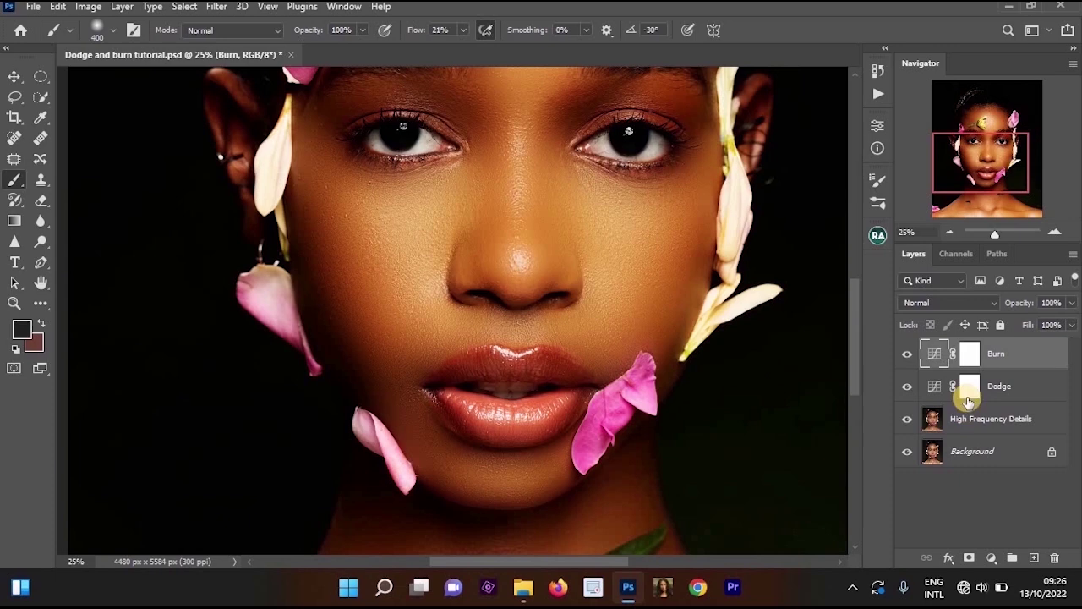
left_click(968, 392)
key("ctrl+i")
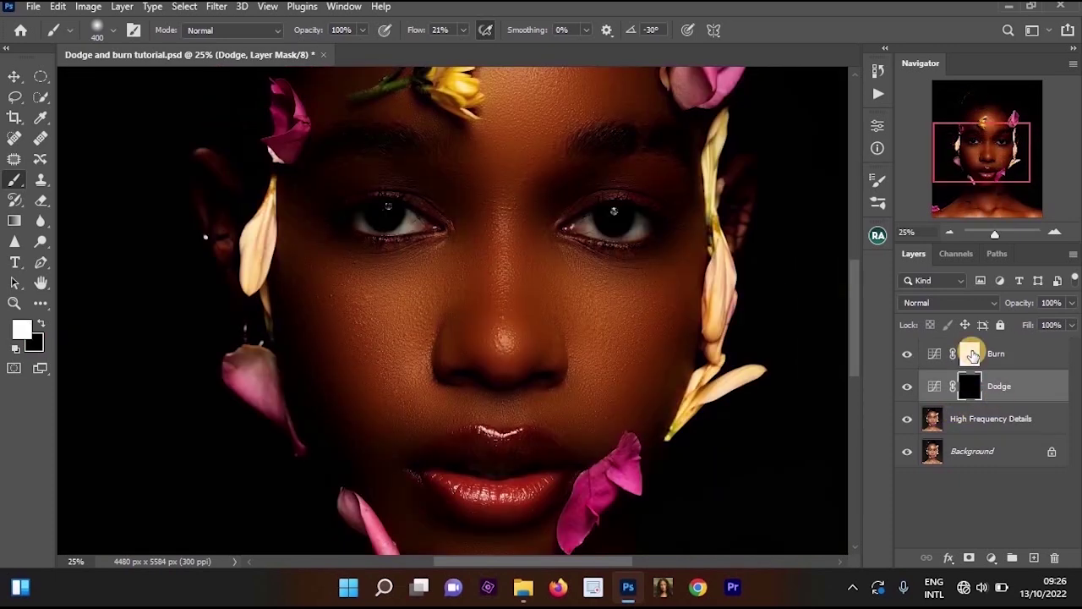
Invert the Burn layer's mask to black so its darkening effect is hidden
left_click(972, 355)
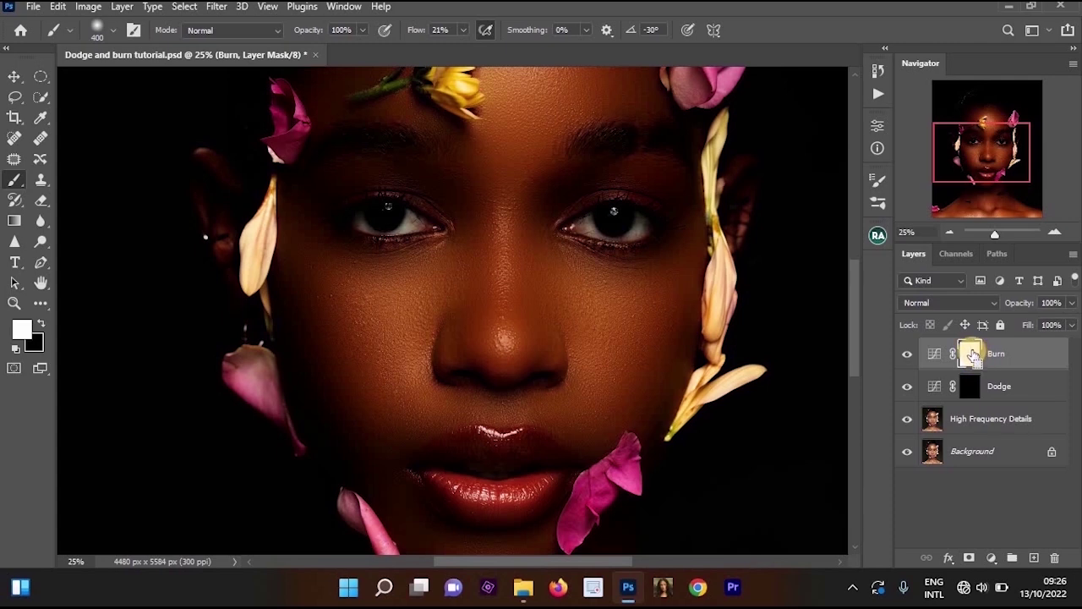
key("ctrl+i")
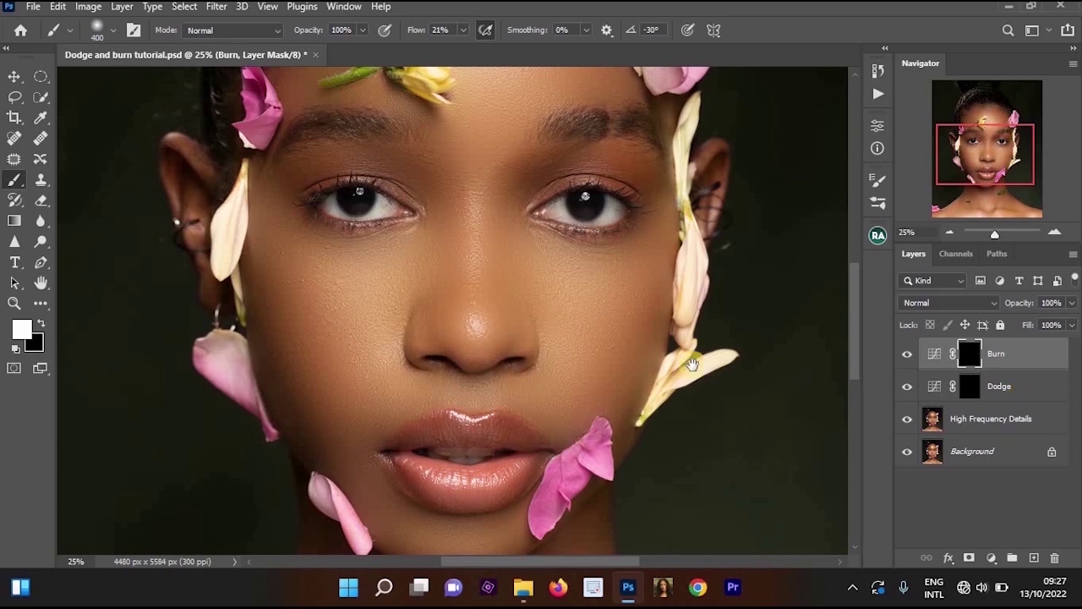
left_click_drag(680, 303, 696, 238)
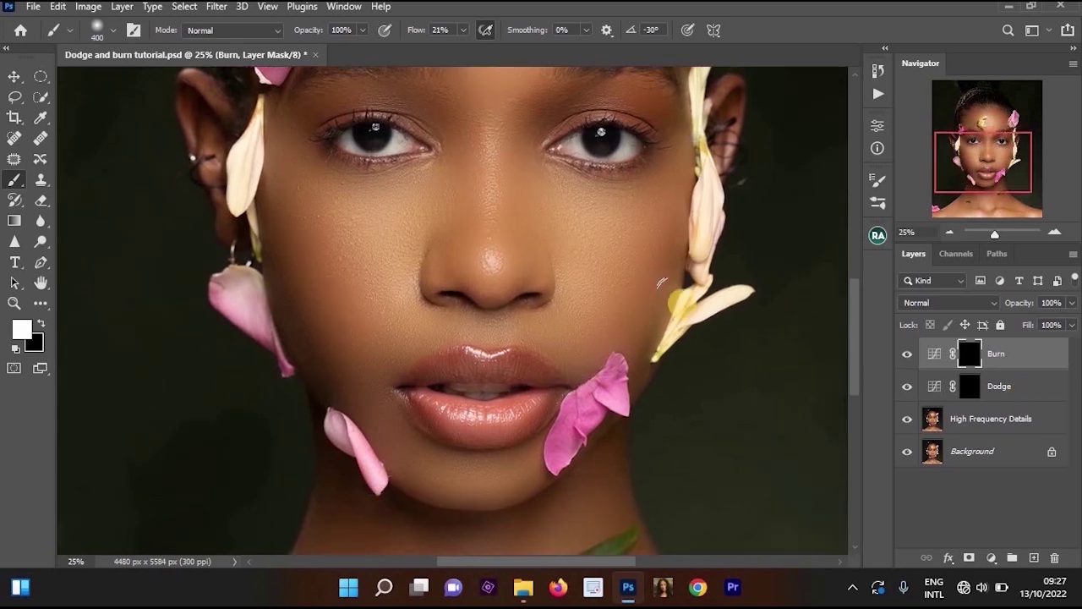
Compare the portrait with and without the High Frequency Details layer
left_click(903, 418)
left_click(901, 417)
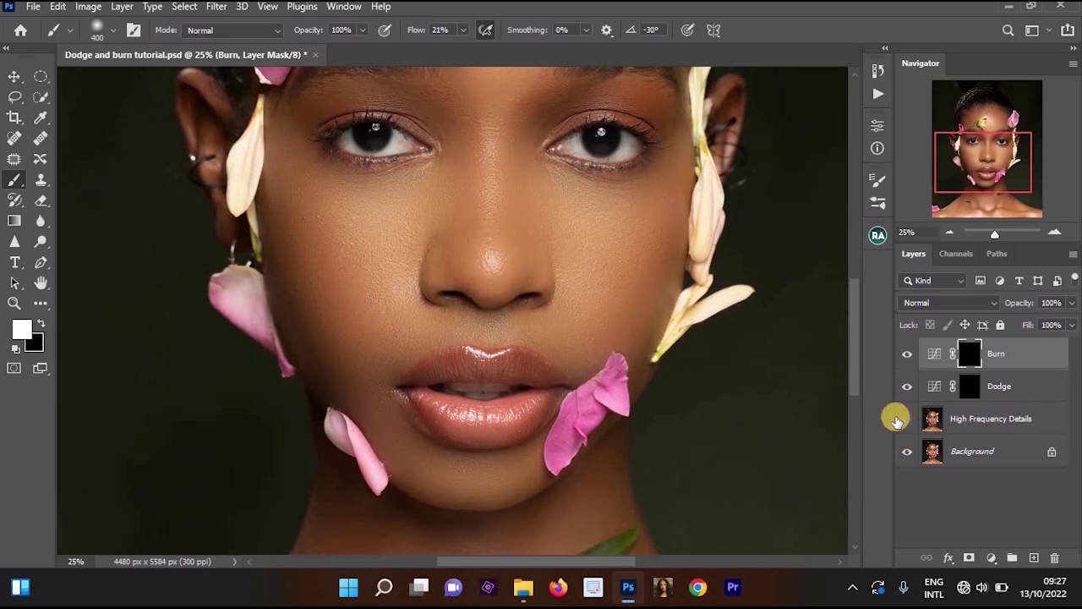
left_click(901, 418)
left_click(905, 421)
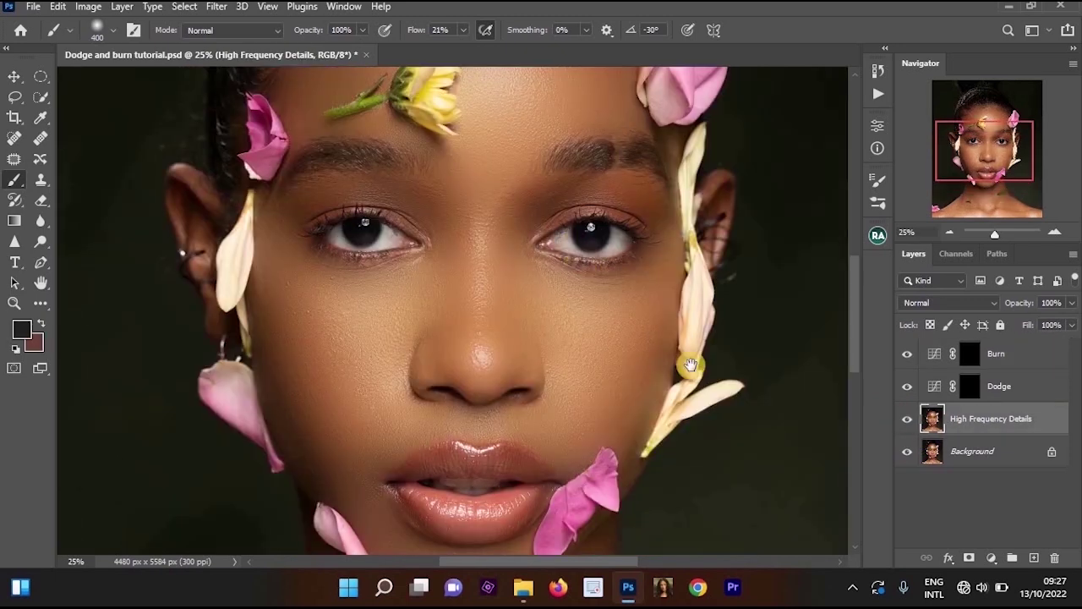
Add a Black & White adjustment layer above the Burn layer
scroll(690, 366, "up", 1)
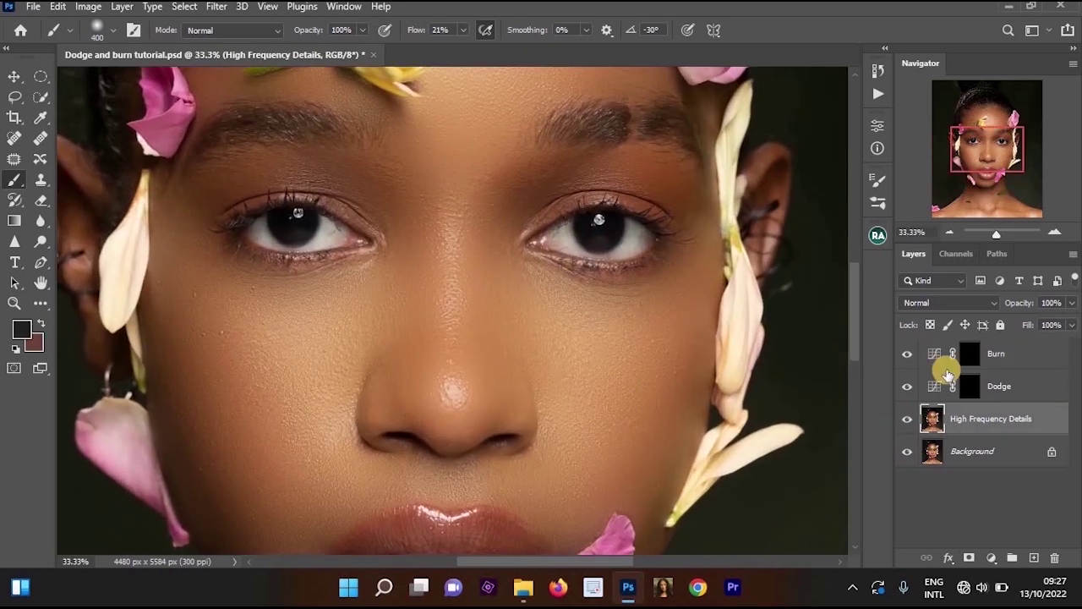
left_click(988, 360)
left_click(996, 558)
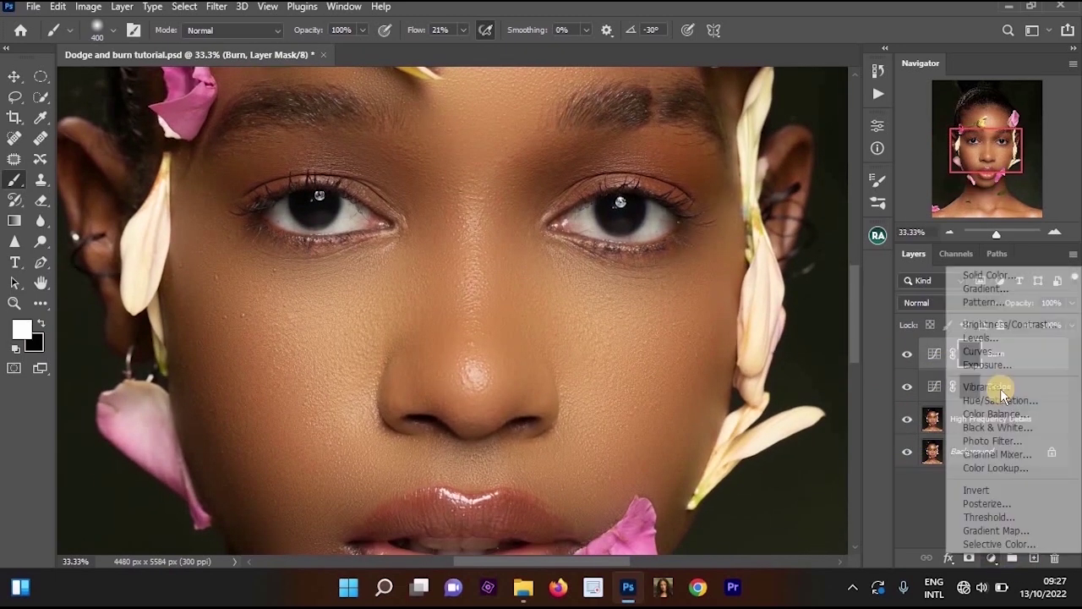
left_click(995, 429)
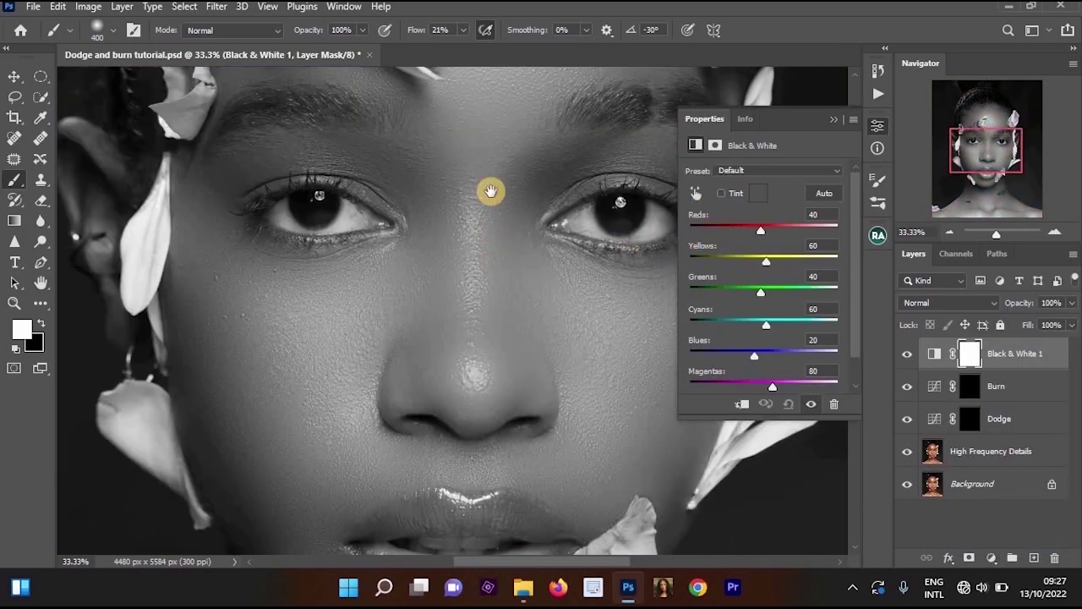
left_click_drag(516, 257, 505, 171)
left_click_drag(638, 234, 613, 309)
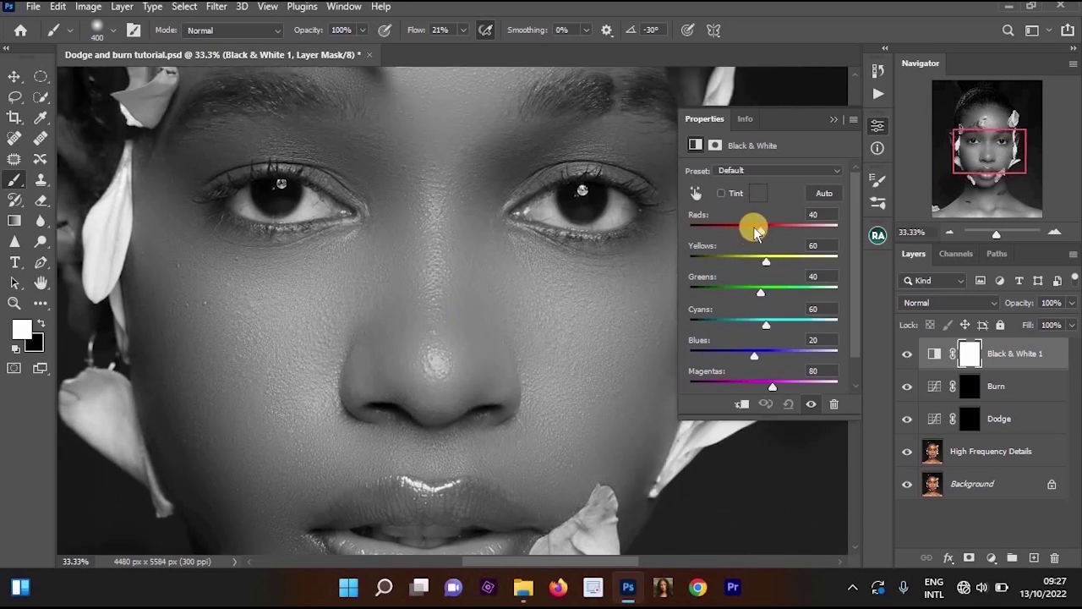
Lower the Black & White layer's Reds to -96 to accentuate the skin's contrast, and close its settings
left_click_drag(746, 226, 726, 236)
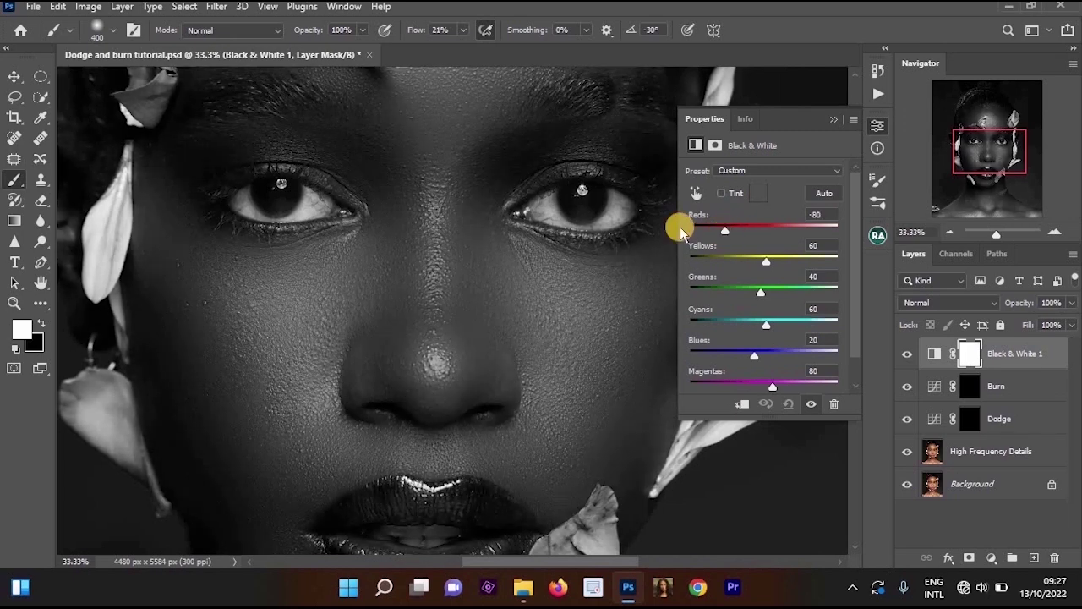
scroll(636, 229, "down", 3)
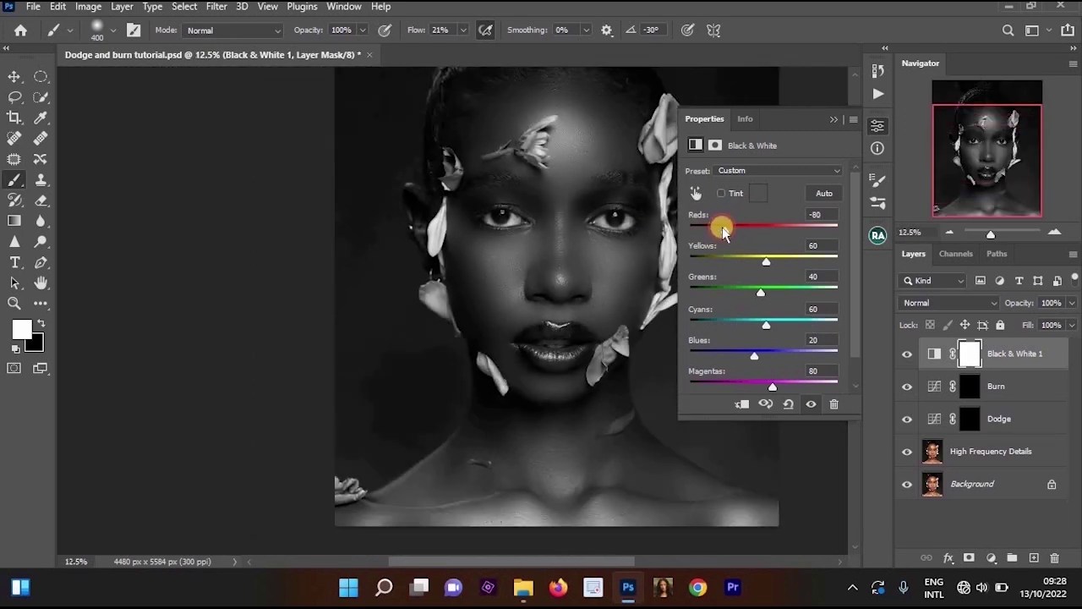
left_click_drag(724, 230, 721, 230)
left_click(591, 207, "ctrl")
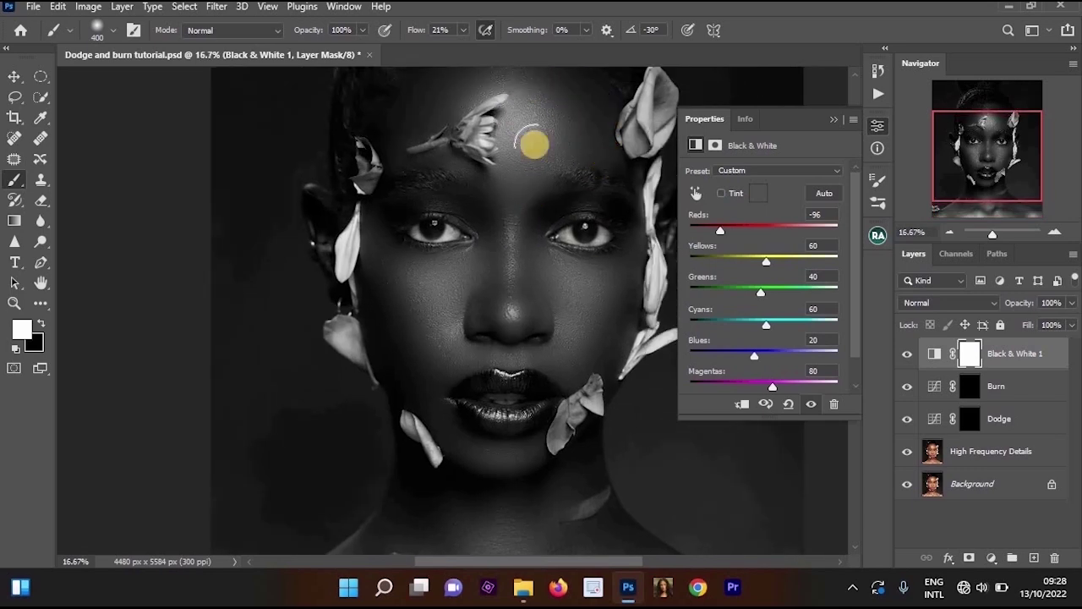
left_click_drag(509, 366, 503, 310)
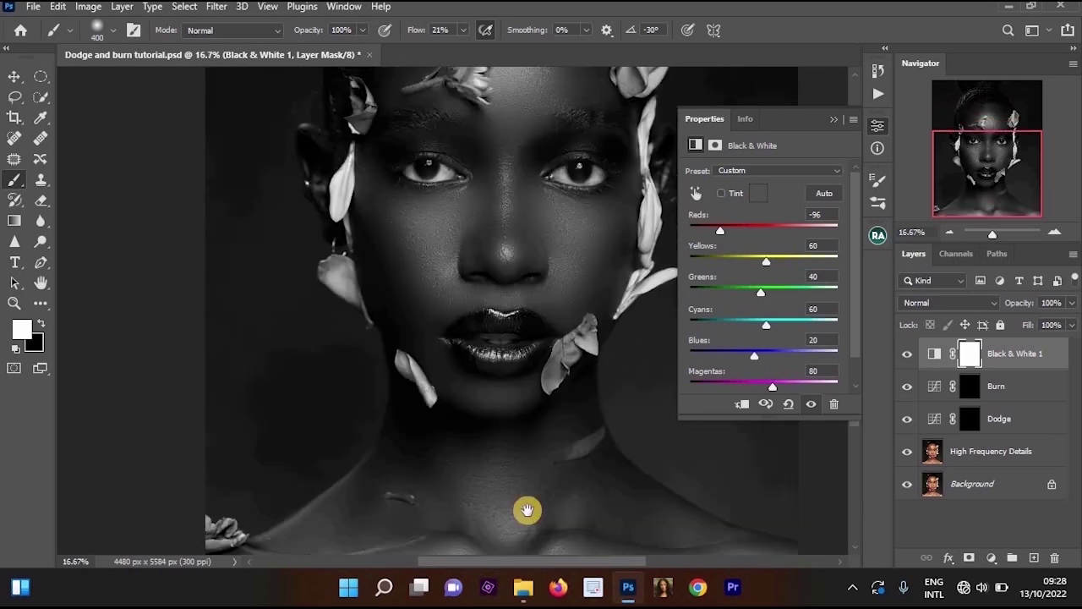
left_click_drag(533, 526, 525, 470)
scroll(499, 490, "up", 1)
left_click_drag(427, 420, 418, 423)
scroll(418, 423, "up", 5)
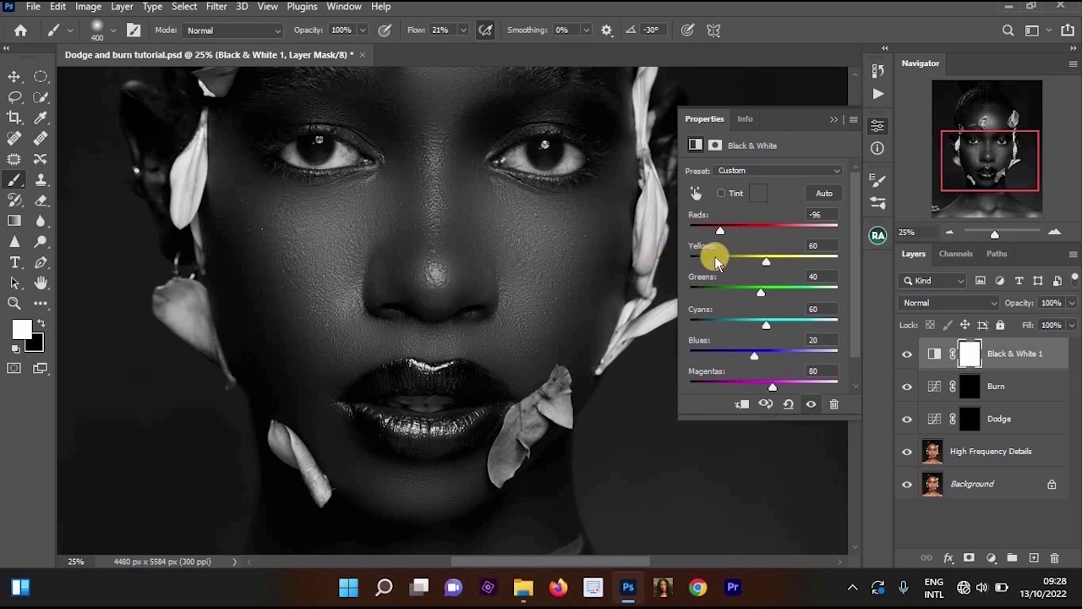
left_click(833, 123)
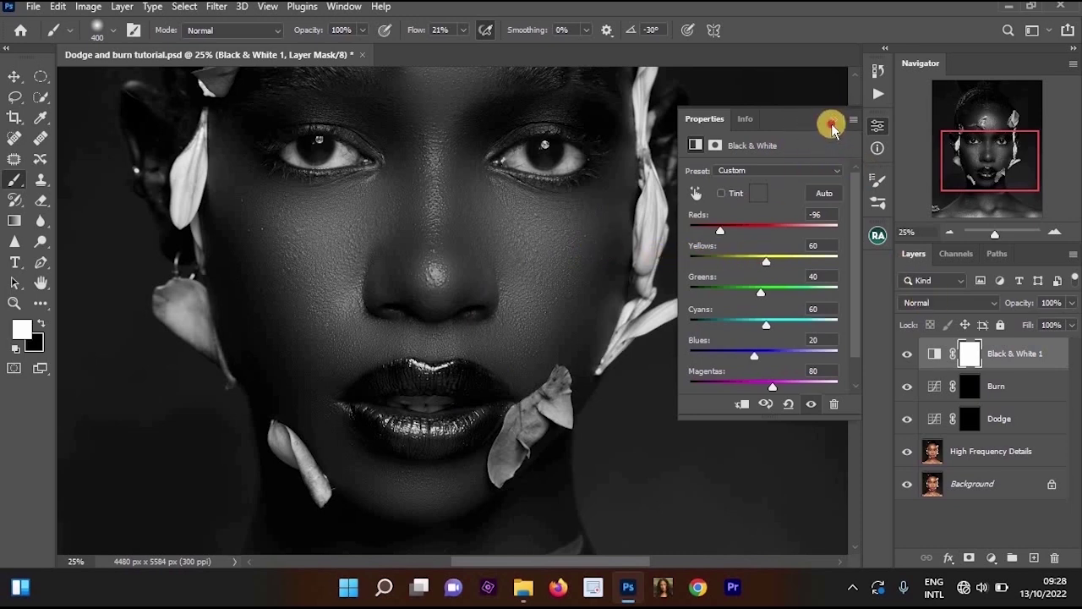
Make the Burn layer's mask active and reduce the brush size to 200
left_click_drag(629, 182, 672, 242)
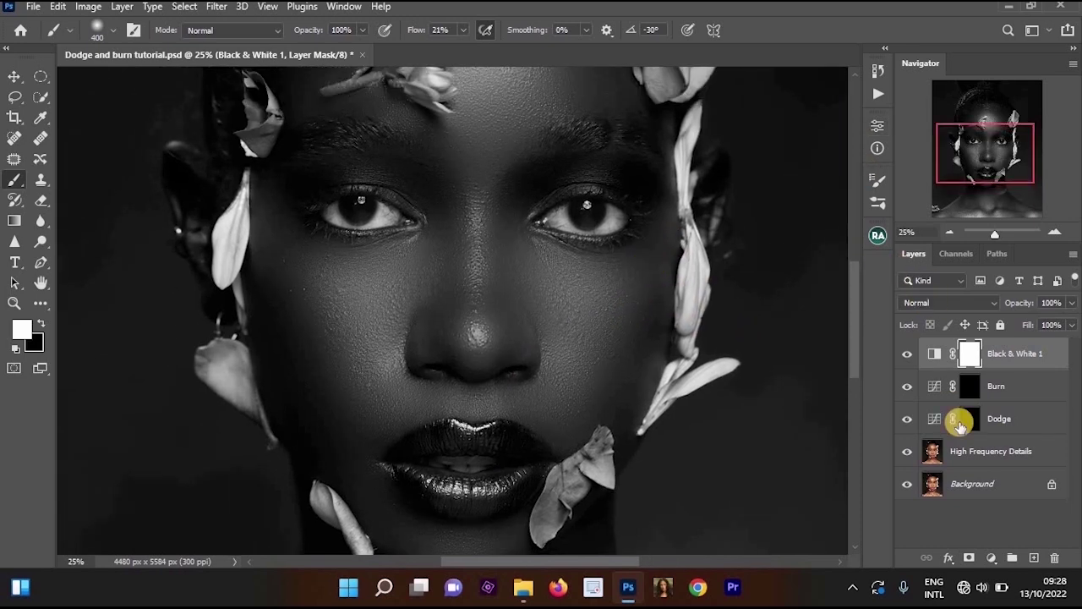
key("ctrl+plus")
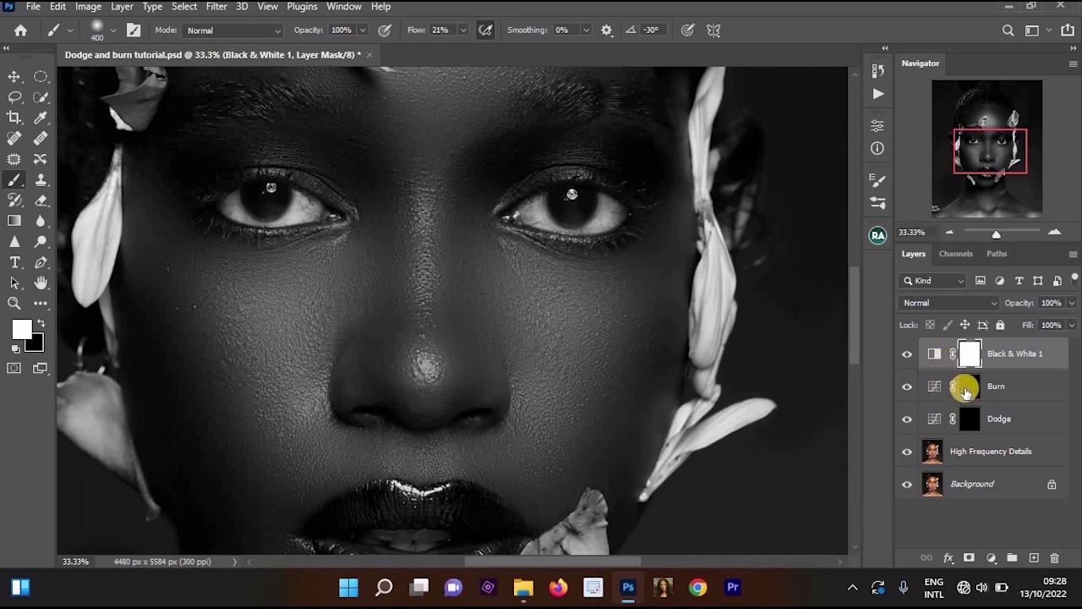
left_click(973, 389)
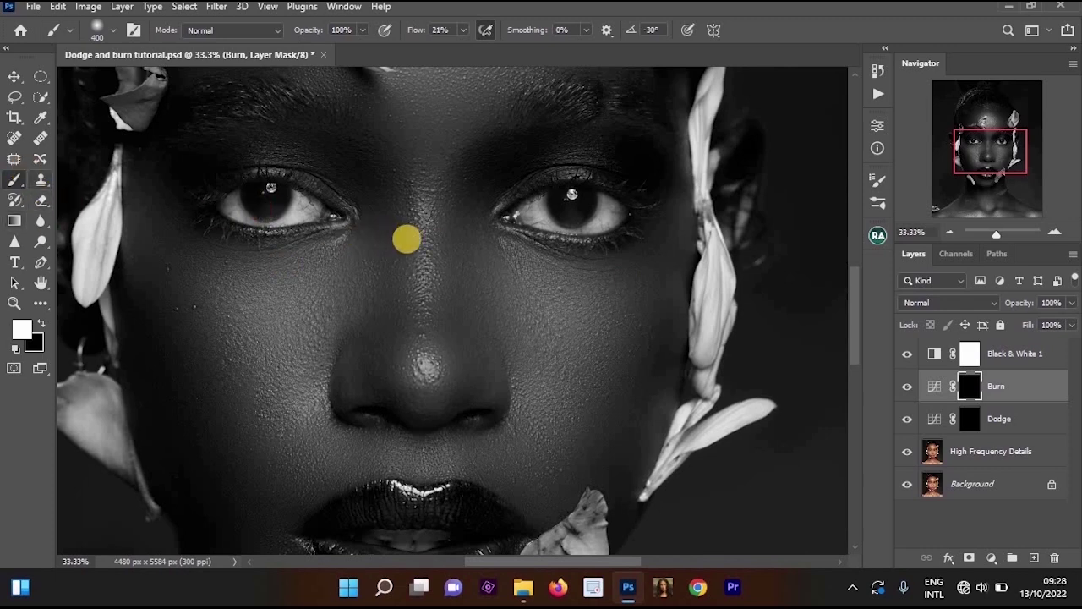
key("bracketleft")
key("bracketleft")
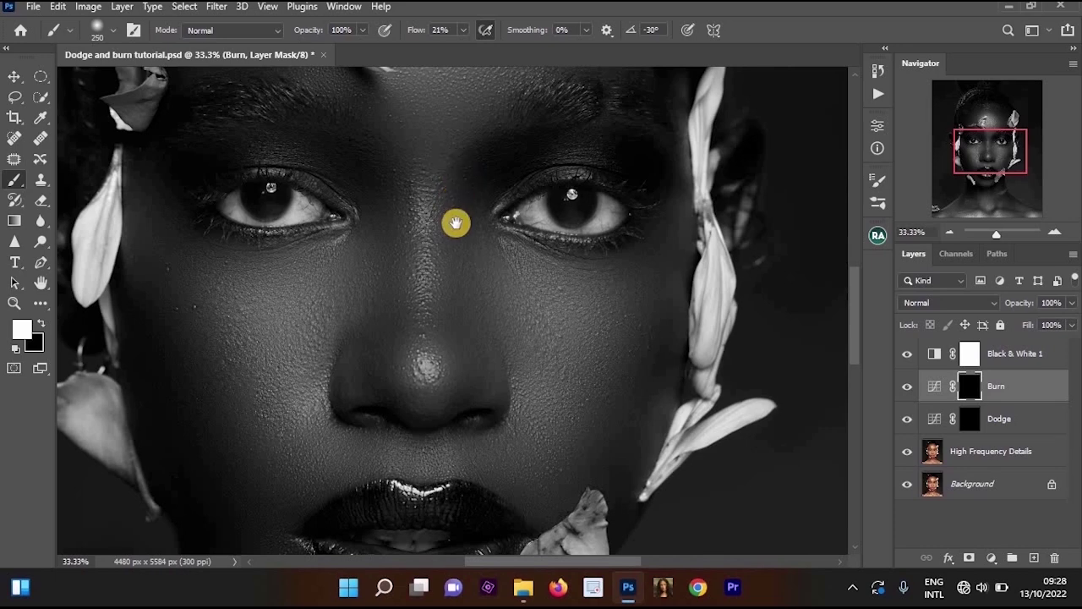
scroll(482, 212, "left", 1)
key("bracketleft")
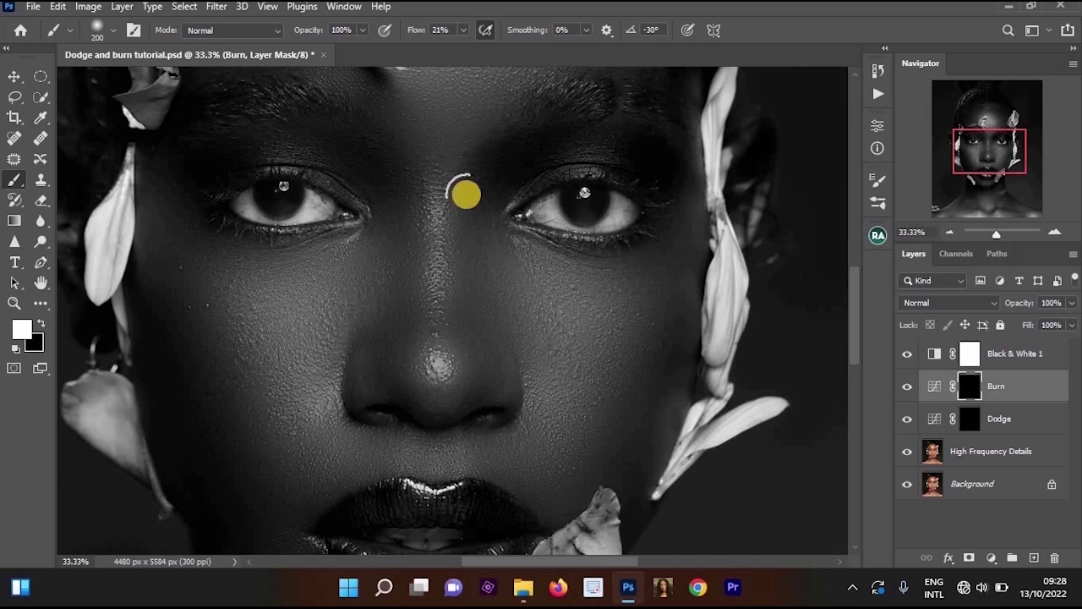
Set the brush flow to 2% and its size to 175, and paint the Burn mask beside the nose bridge
left_click(494, 218, "alt")
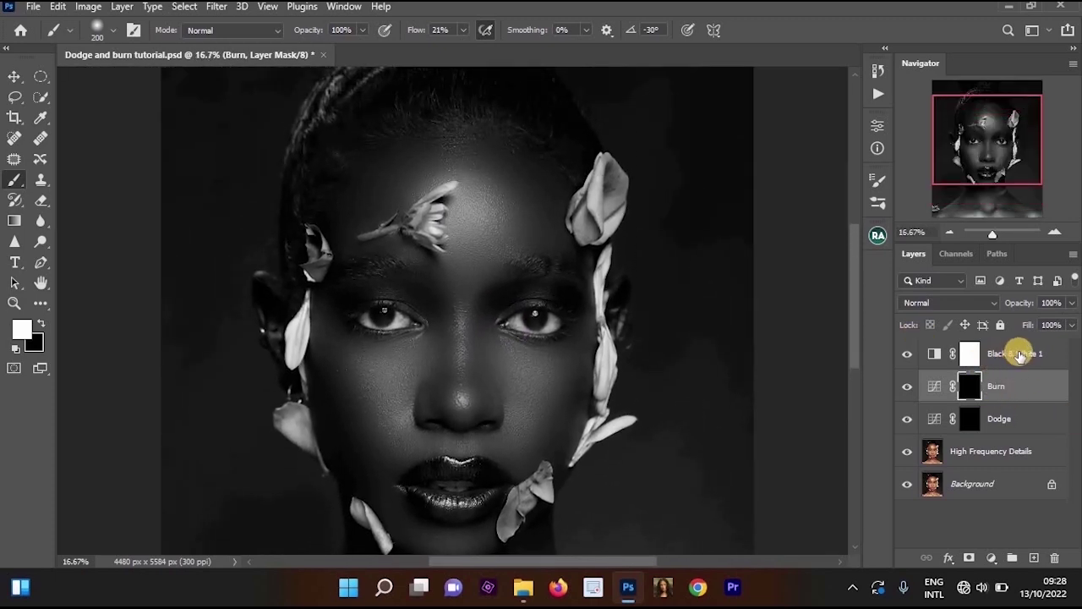
left_click(570, 261, "ctrl")
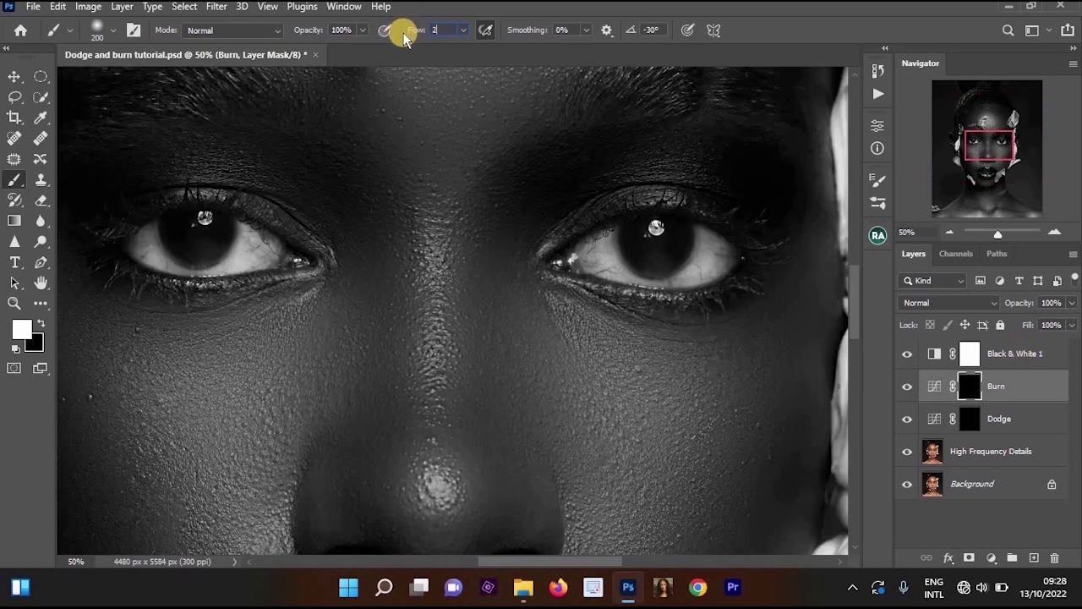
key("Return")
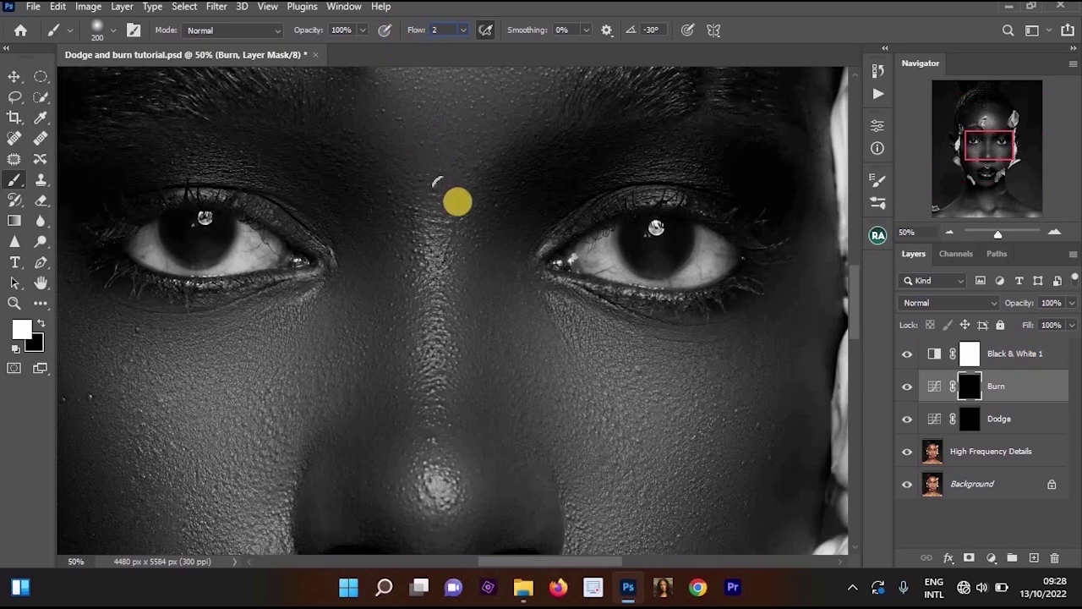
key("p")
left_click(16, 180)
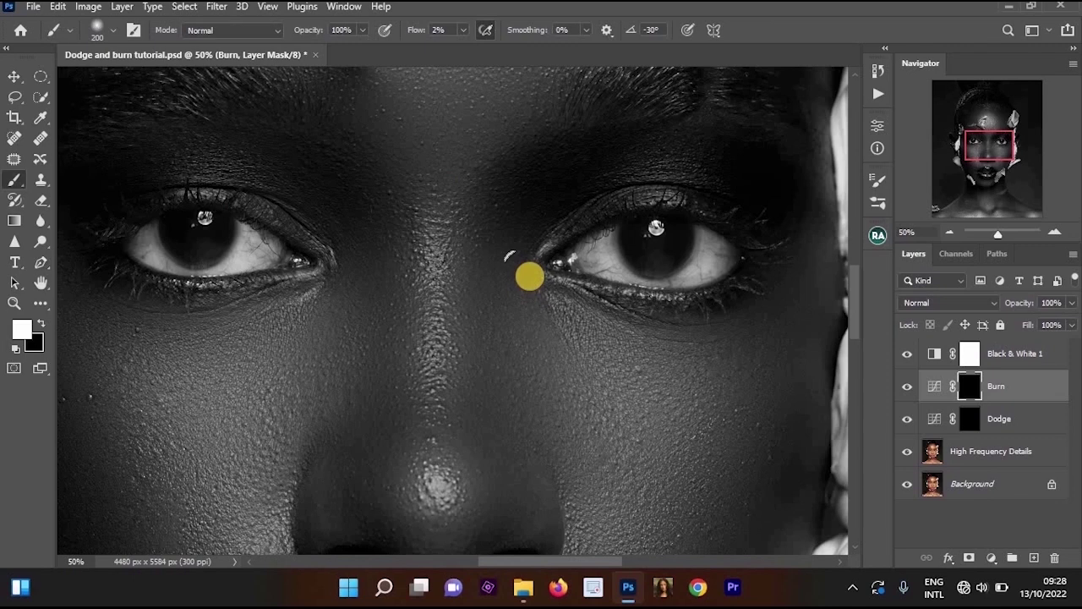
left_click(496, 237, "ctrl+alt")
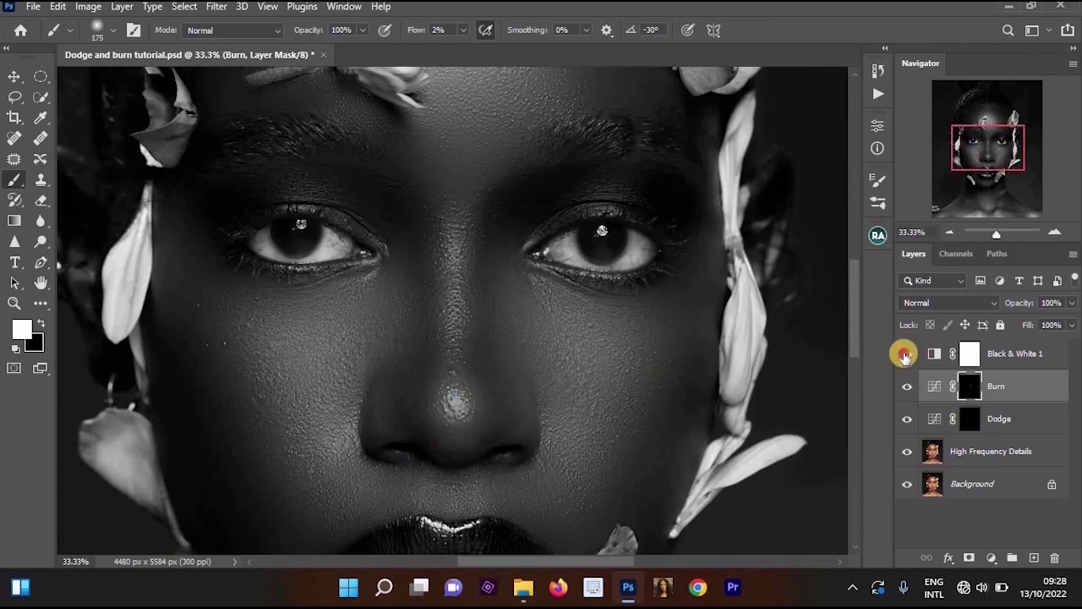
Compare the portrait in colour with the Burn layer off and on, and restore the Black & White view
left_click(904, 355)
left_click(905, 355)
left_click(905, 355)
left_click(905, 385)
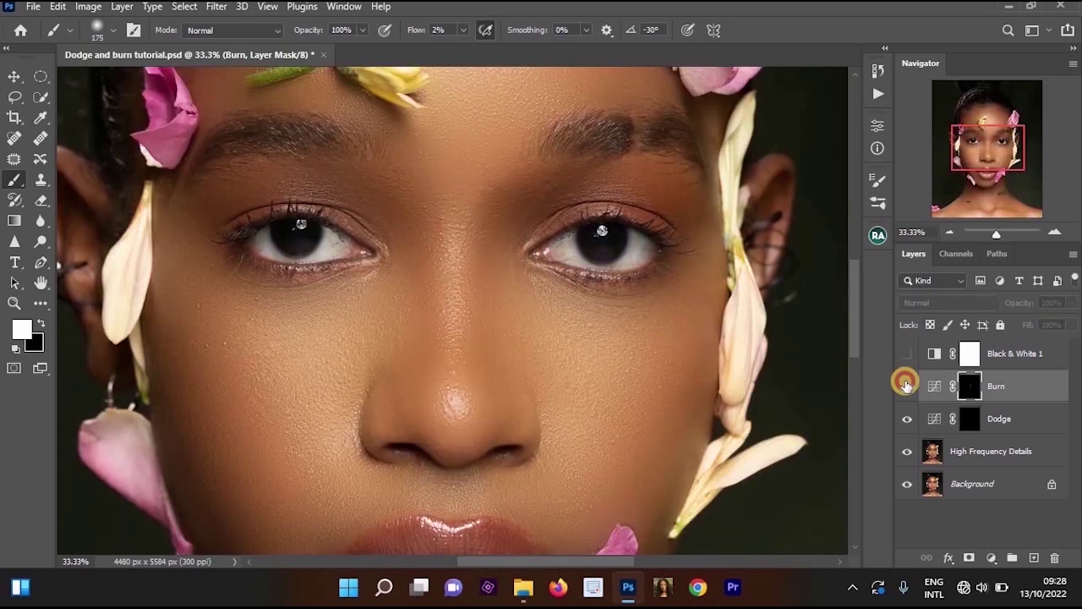
left_click(905, 385)
left_click(550, 301)
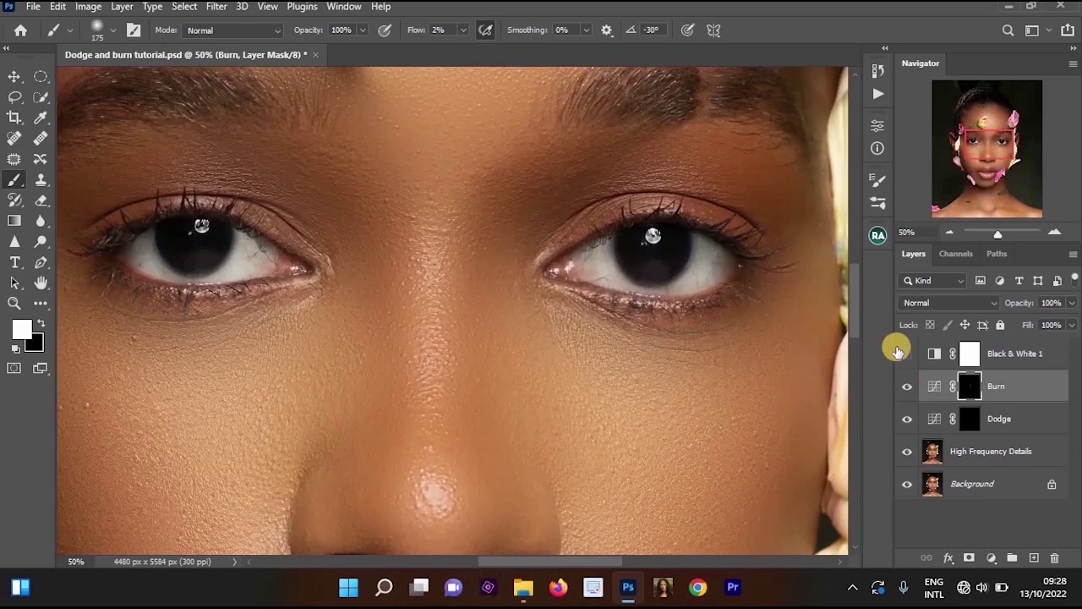
left_click(906, 353)
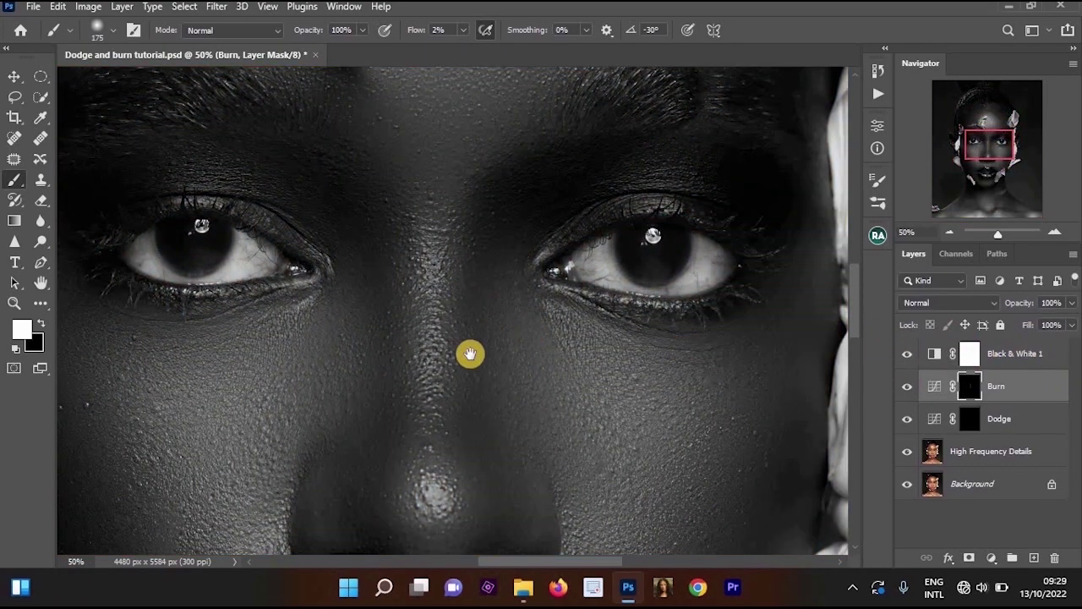
Brush the Burn mask again along the shadow beside the upper nose bridge
left_click(464, 292, "alt")
left_click_drag(461, 298, 455, 208)
left_click(471, 151)
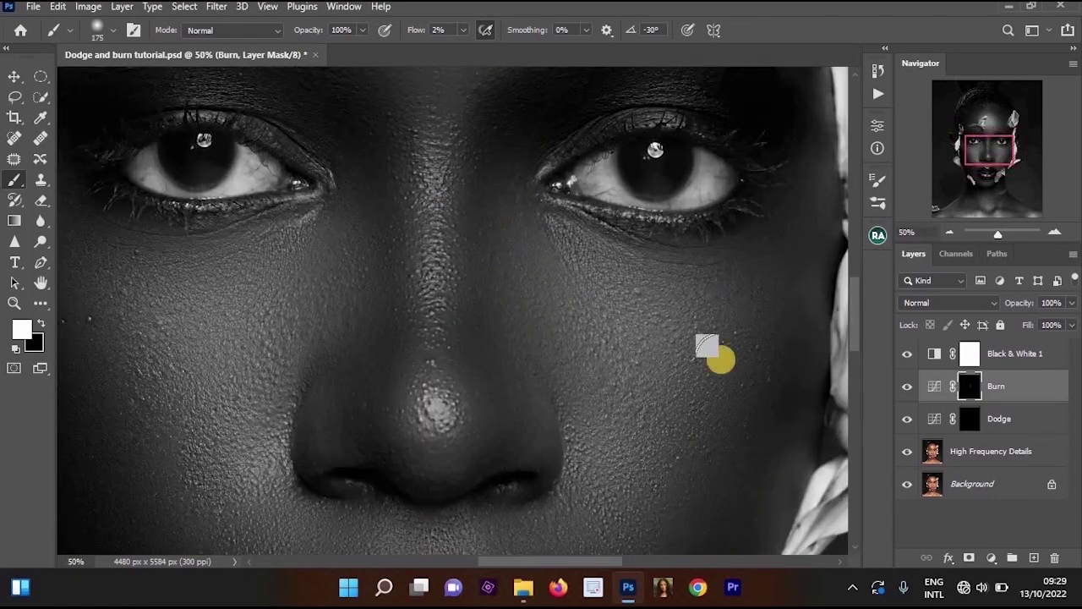
Make the Dodge layer's mask active and paint the highlight along the nose bridge in white with a size 90 brush
left_click(969, 419)
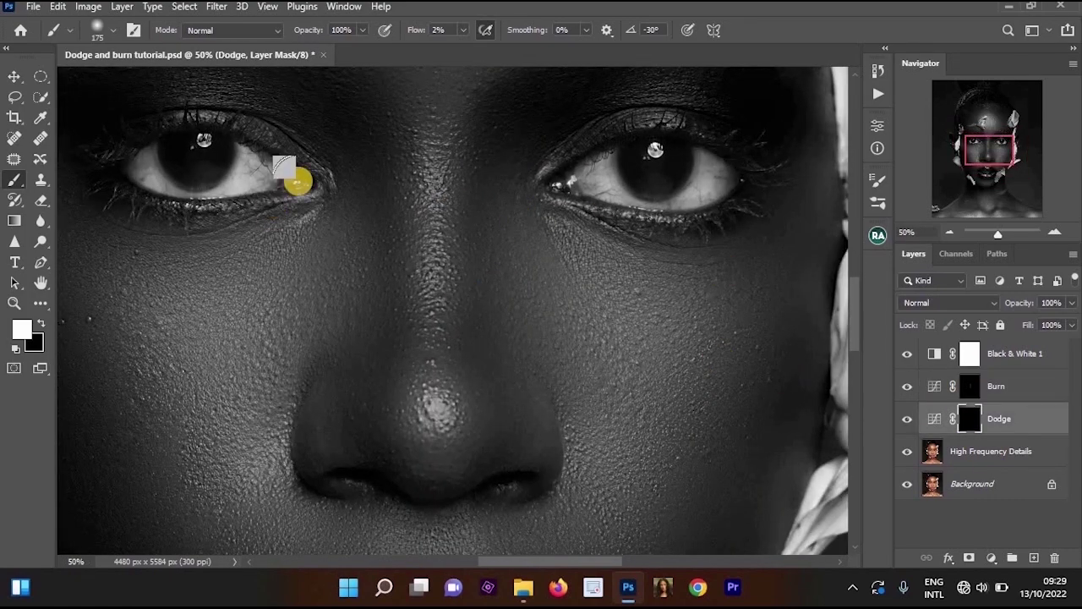
key("bracketleft")
key("bracketleft")
key("bracketleft")
key("bracketleft")
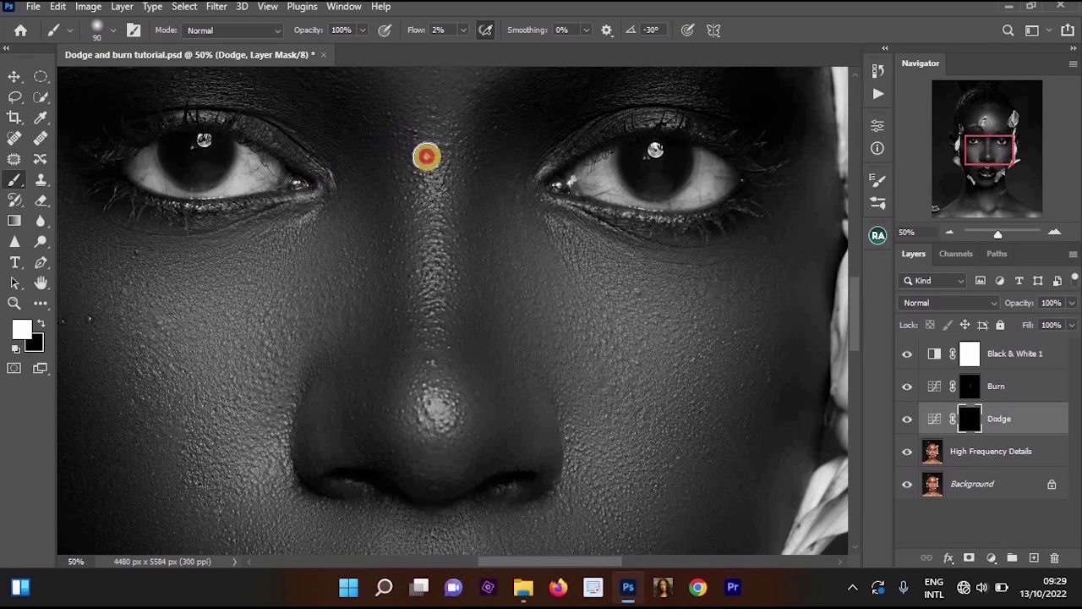
mouse_move(427, 156)
left_mouse_down()
mouse_move(450, 225)
mouse_move(417, 342)
mouse_move(425, 171)
mouse_move(441, 339)
mouse_move(426, 152)
mouse_move(431, 324)
mouse_move(447, 374)
mouse_move(435, 428)
mouse_move(446, 396)
mouse_move(416, 412)
mouse_move(430, 132)
mouse_move(437, 415)
mouse_move(446, 400)
mouse_move(421, 218)
mouse_move(426, 149)
left_mouse_up()
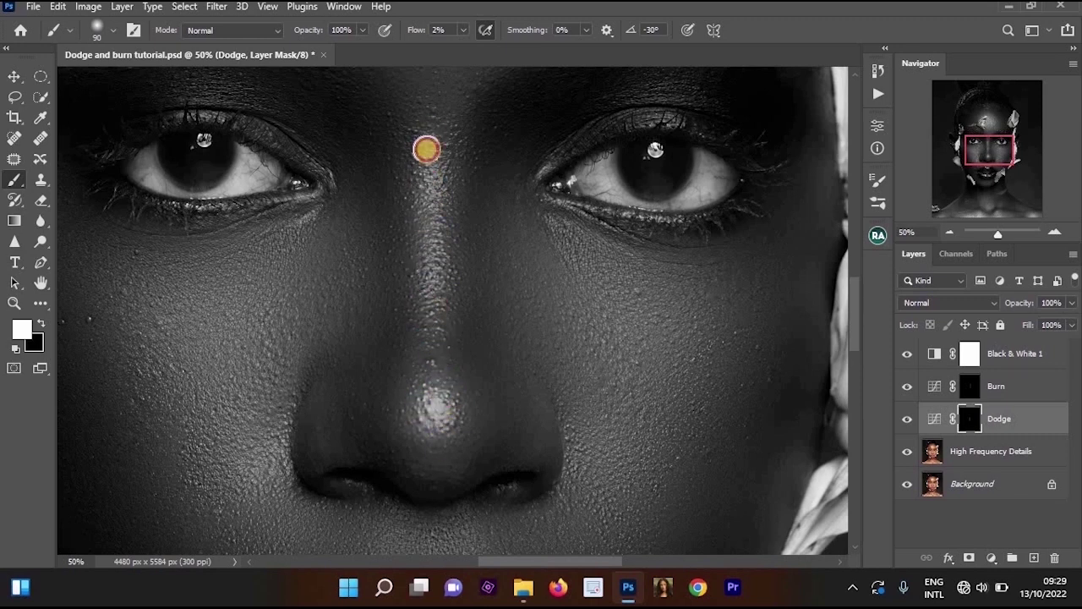
Compare the portrait in colour with the Dodge layer off and on, and turn the Black & White layer back on
left_click(908, 354)
left_click(905, 419)
left_click(904, 419)
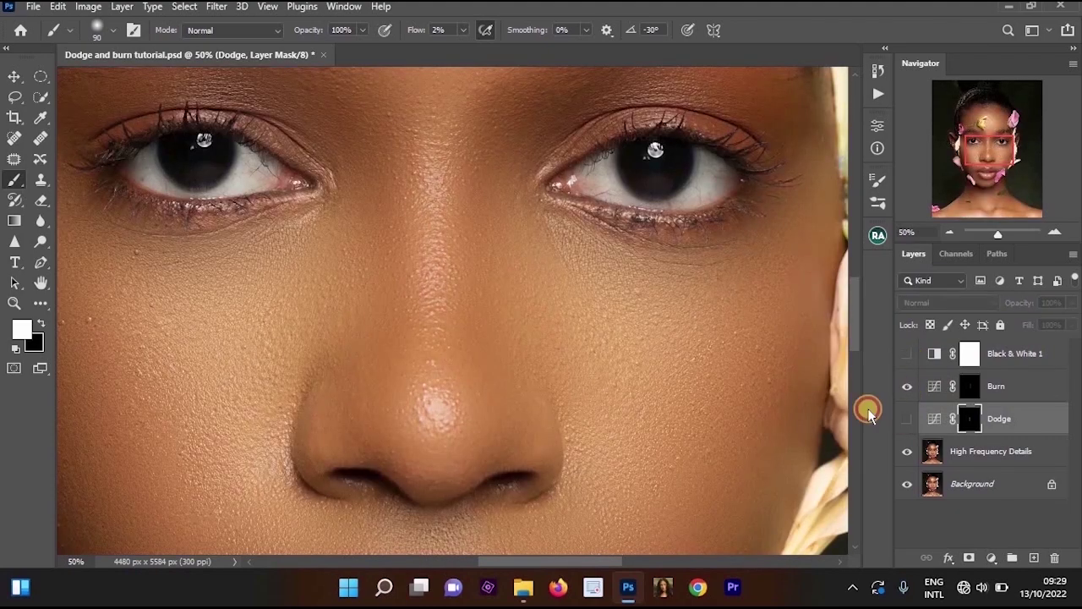
scroll(444, 245, "down", 3)
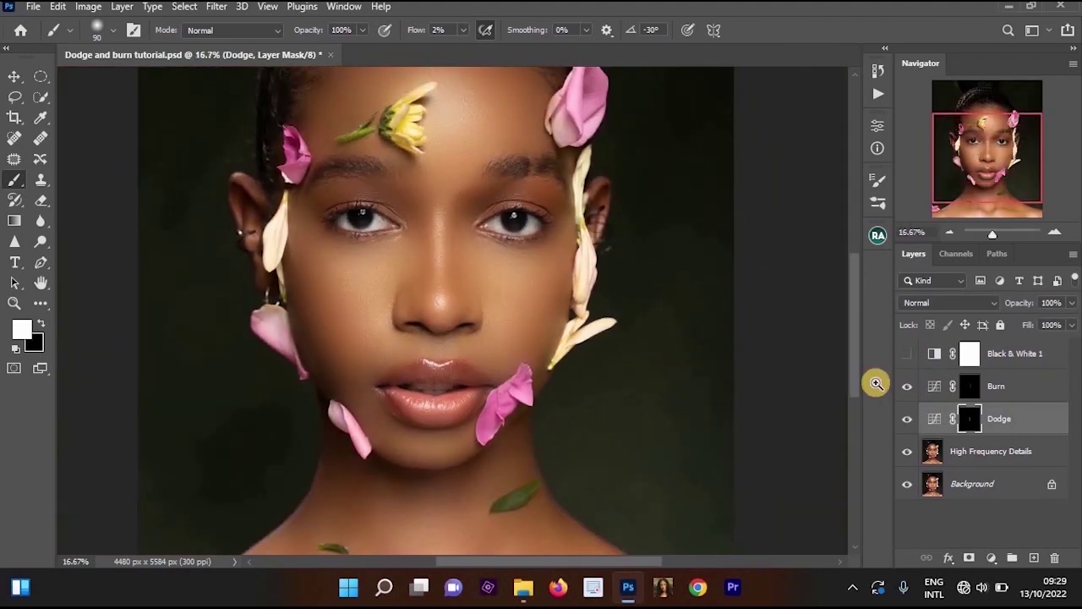
key("ctrl+plus")
key("ctrl+plus")
left_click(903, 358)
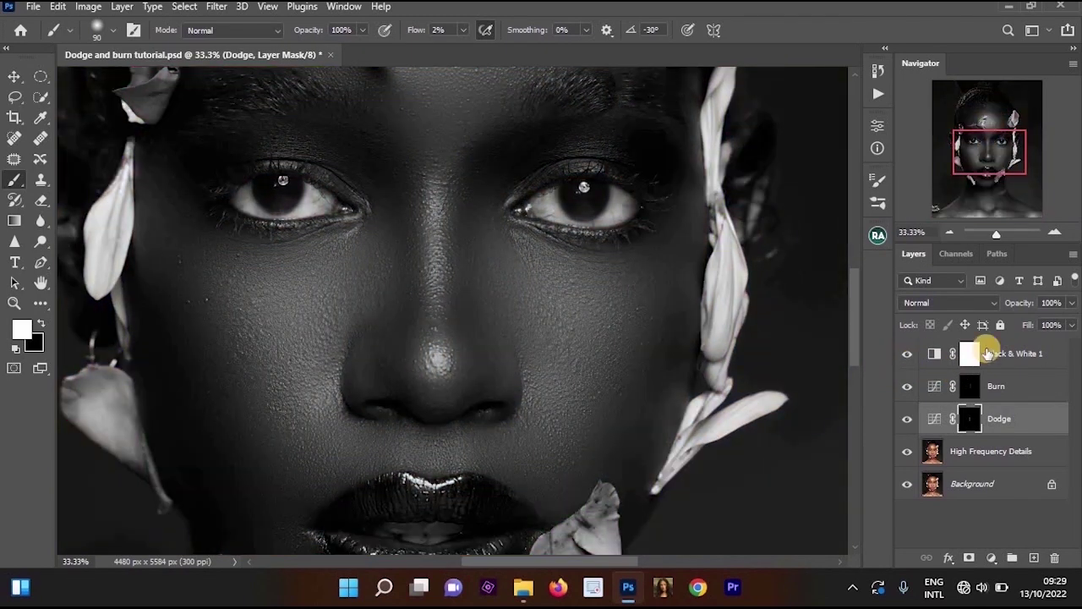
Delete the Black & White 1 layer and hide the High Frequency Details layer
scroll(611, 332, "down", 2)
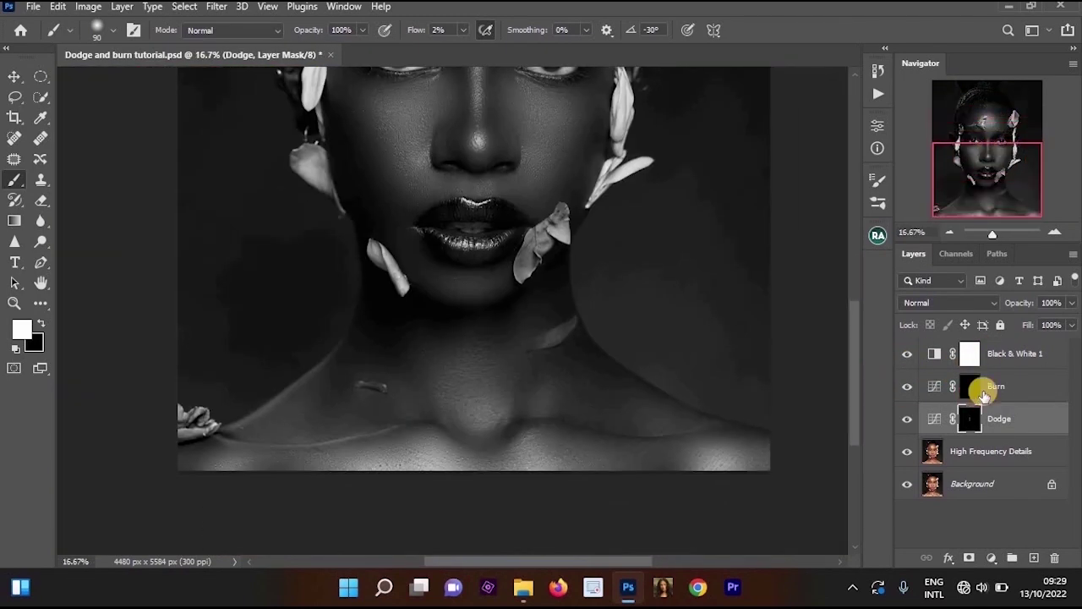
left_click_drag(1017, 460, 1055, 556)
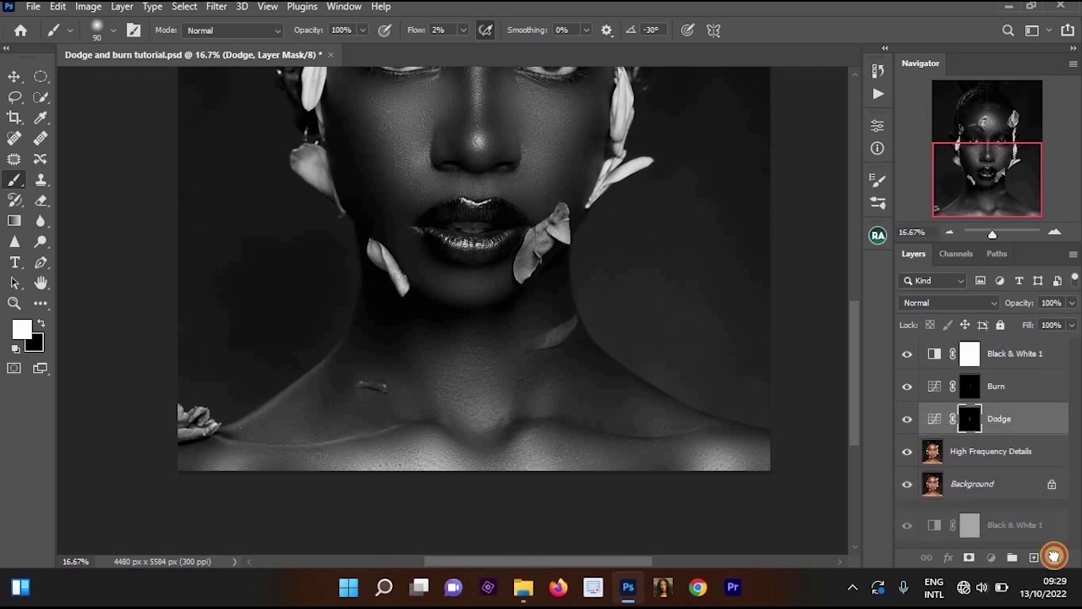
left_click(907, 419)
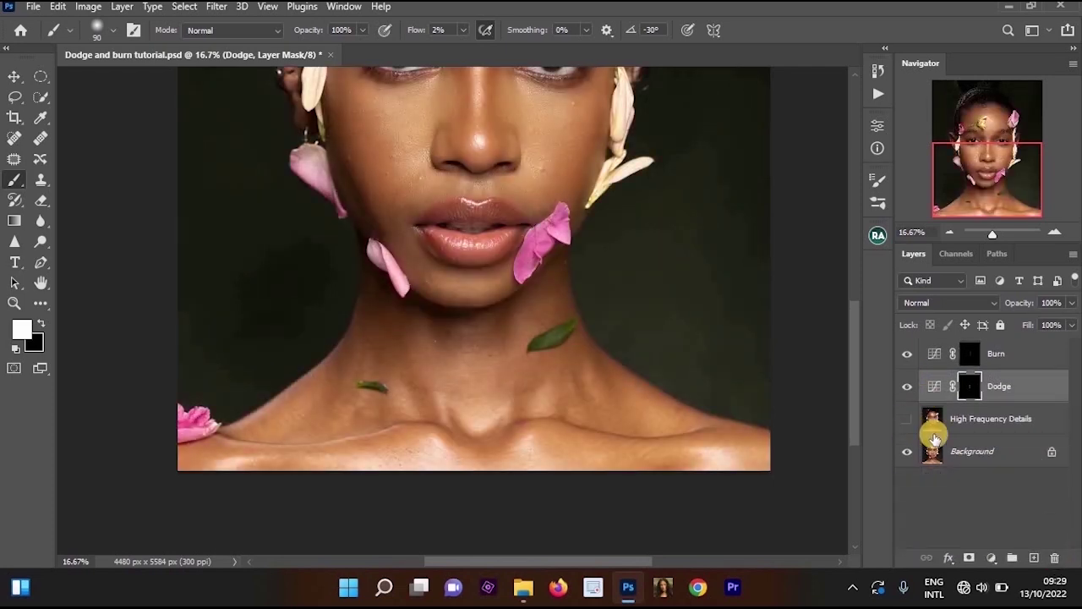
Examine the skin around the eyes, nose and cheeks with the High Frequency Details layer hidden
scroll(505, 213, "up", 2)
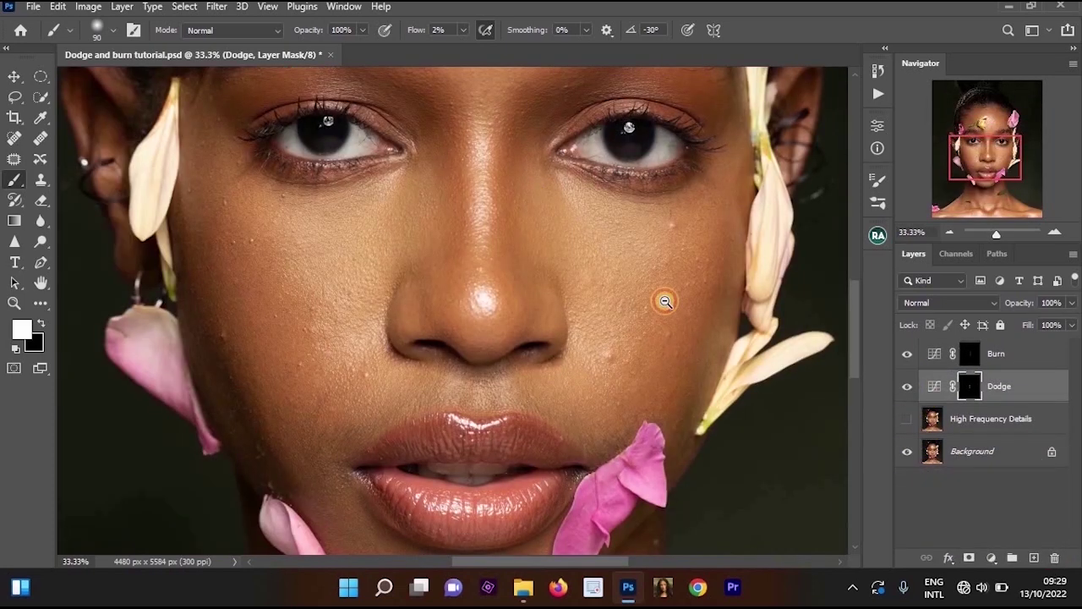
scroll(648, 283, "down", 1)
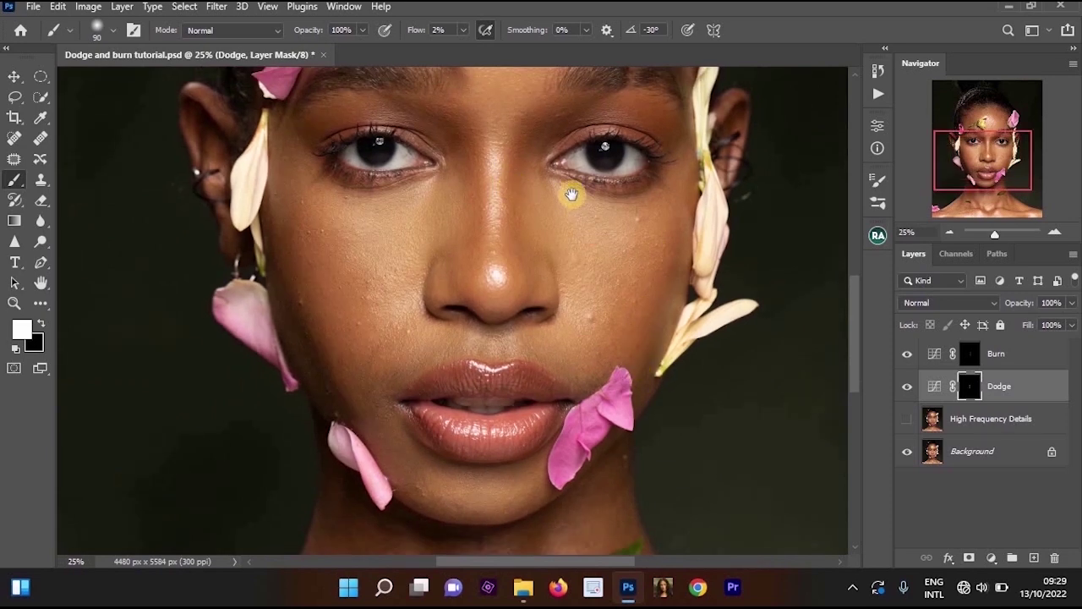
scroll(584, 295, "up", 1)
scroll(604, 282, "up", 2)
scroll(536, 322, "down", 1)
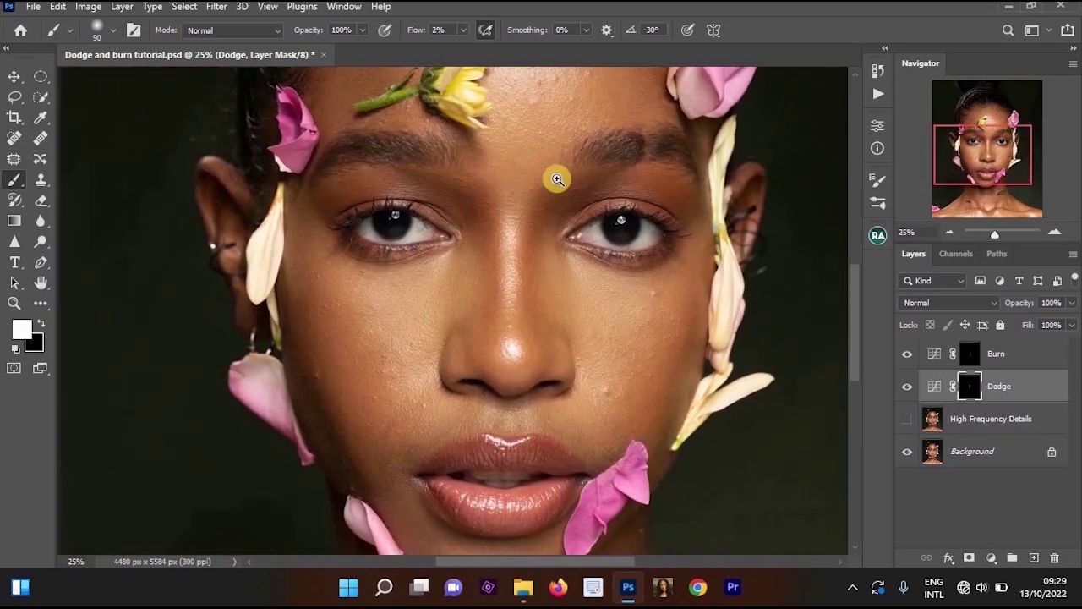
scroll(557, 180, "down", 1)
scroll(548, 230, "up", 1)
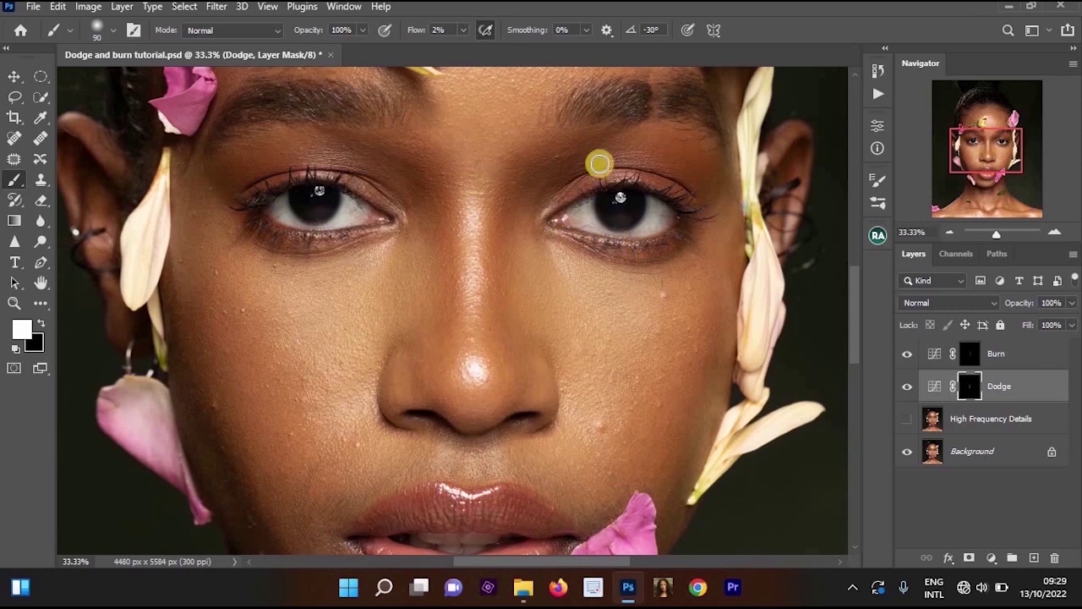
left_click(655, 398)
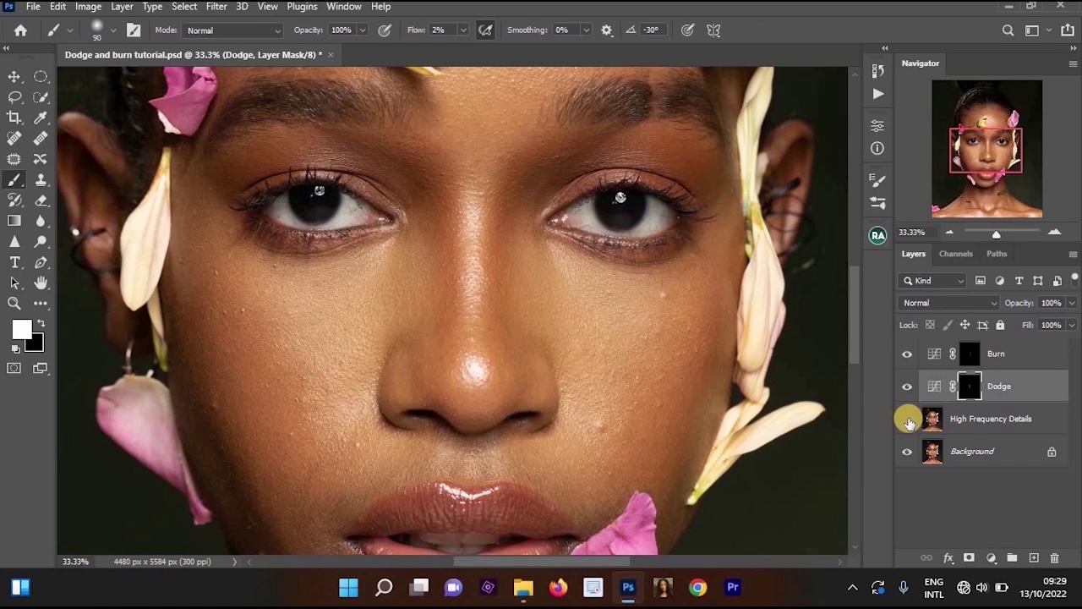
Make the Burn layer's mask active and paint the shadows beside the nose bridge in white with a size 175 brush
left_click(909, 423)
key("ctrl+plus")
left_click(968, 356)
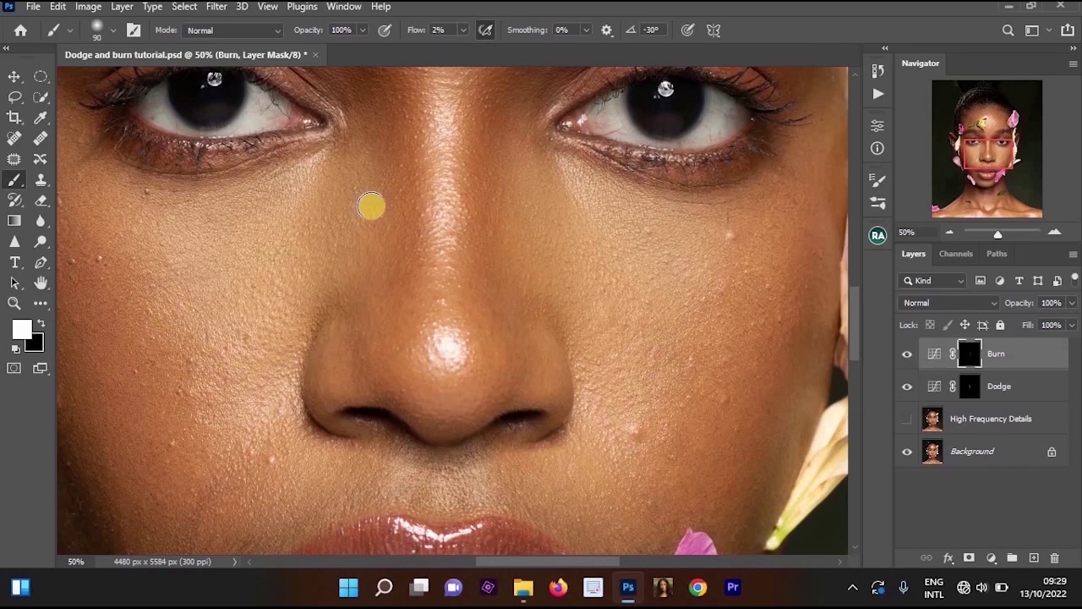
key("bracketright")
key("bracketright")
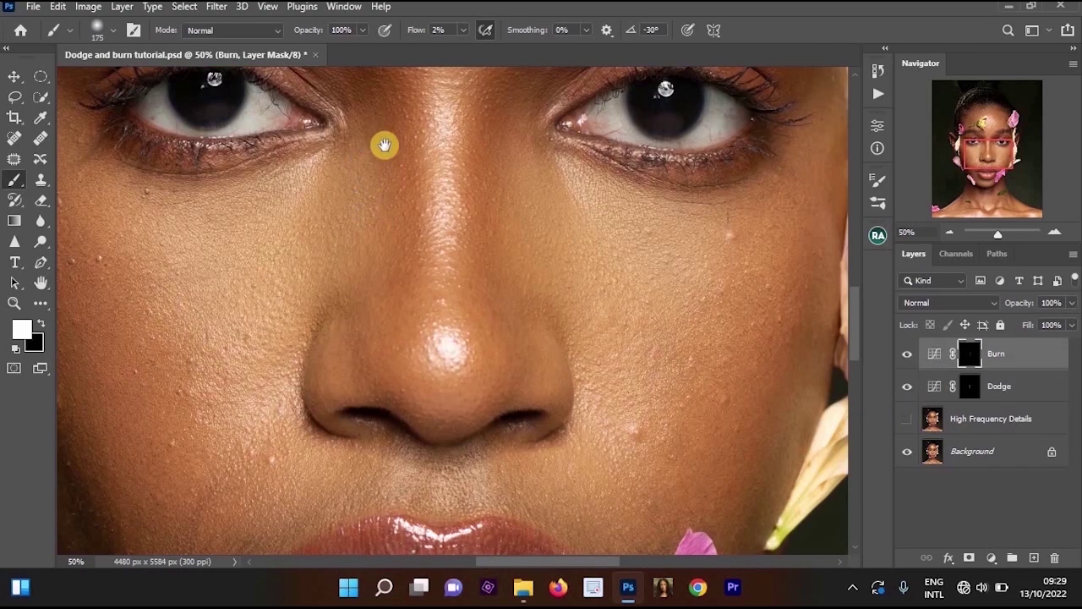
scroll(379, 174, "up", 2)
mouse_move(393, 407)
left_mouse_down()
mouse_move(379, 134)
mouse_move(386, 402)
mouse_move(394, 204)
mouse_move(377, 127)
mouse_move(397, 407)
mouse_move(406, 392)
mouse_move(368, 172)
mouse_move(317, 101)
mouse_move(384, 203)
mouse_move(398, 429)
left_mouse_up()
left_click_drag(497, 271, 487, 234)
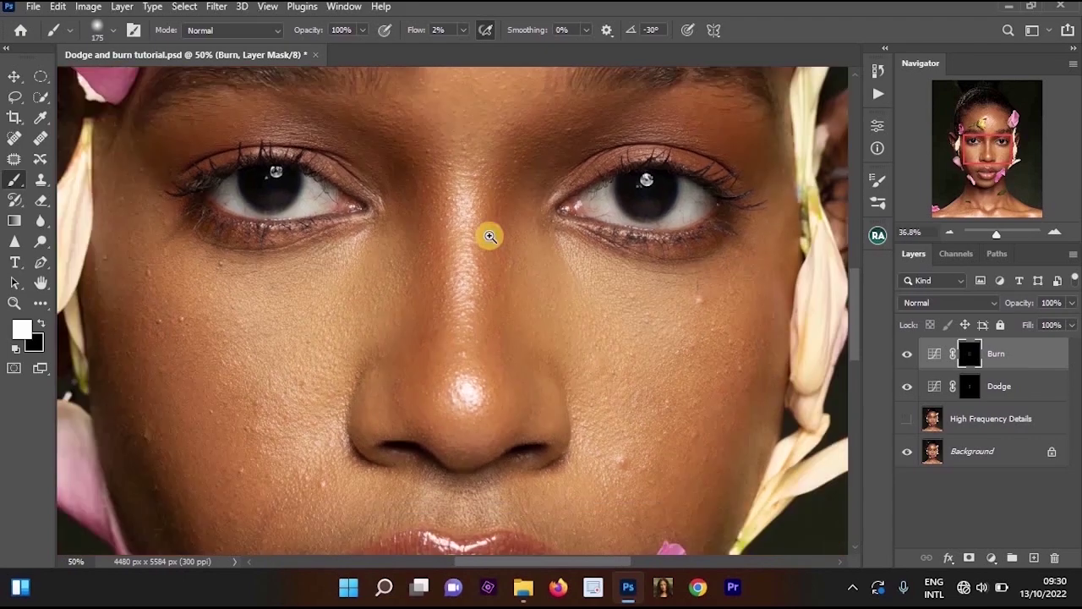
Show the High Frequency Details layer and compare the portrait with the Burn layer off and on
left_click(905, 419)
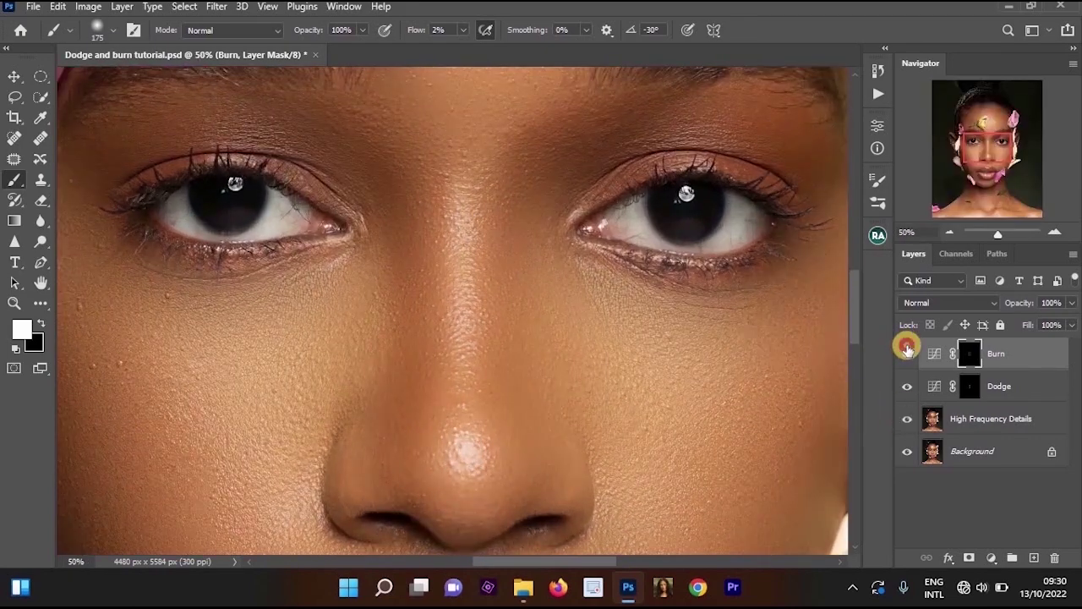
left_click(907, 348)
left_click(908, 348)
left_click(525, 265, "alt")
left_click(524, 265, "alt")
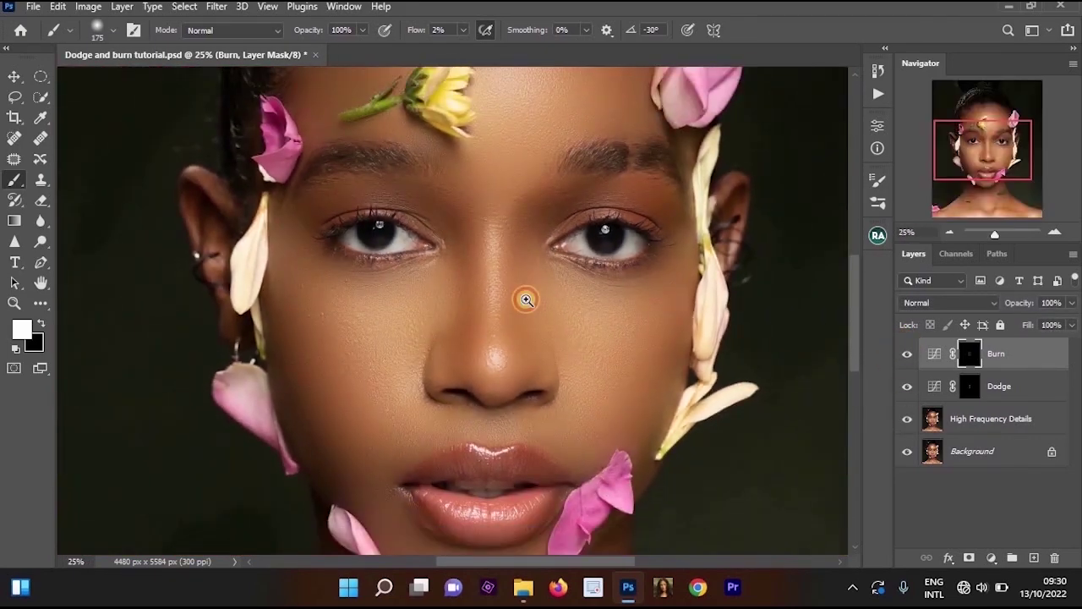
left_click(526, 300)
Hide the High Frequency Details layer and deepen the shadow beside the upper nose bridge on the Burn mask
left_click(906, 418)
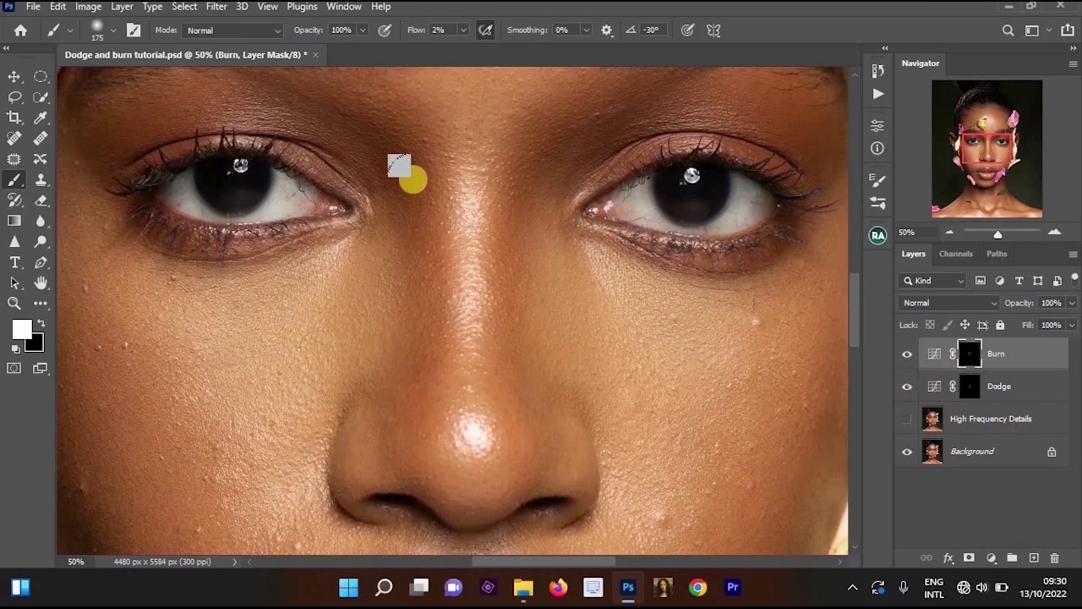
mouse_move(507, 160)
left_mouse_down()
mouse_move(490, 447)
mouse_move(491, 177)
mouse_move(499, 387)
mouse_move(515, 418)
mouse_move(524, 143)
mouse_move(520, 446)
mouse_move(537, 178)
left_mouse_up()
scroll(559, 204, "down", 2)
scroll(544, 198, "up", 2)
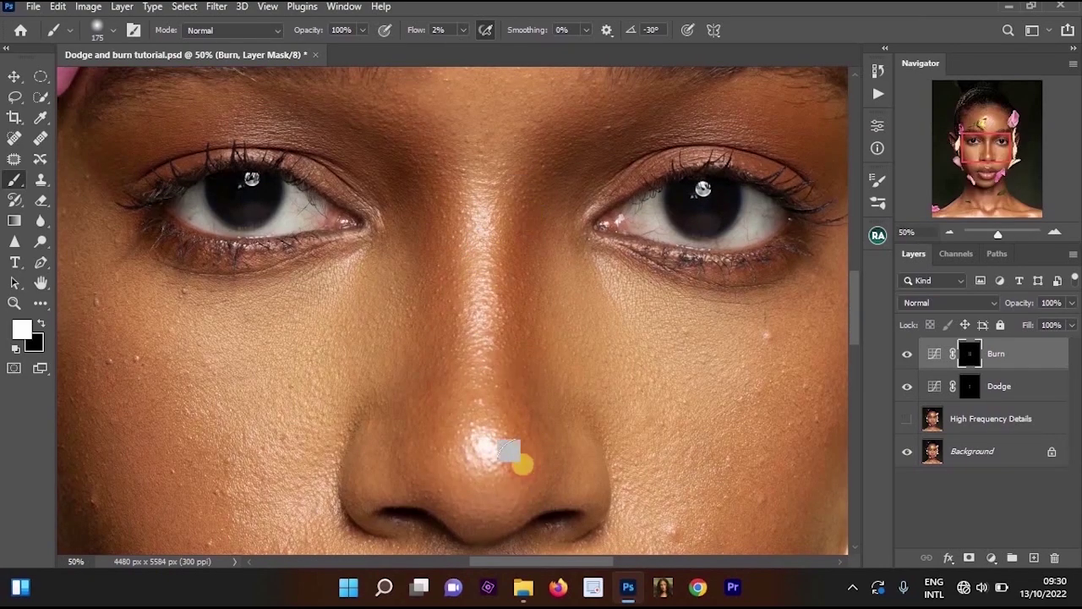
scroll(688, 330, "down", 1)
Turn the High Frequency Details layer back on and check the face with the Burn layer off and on again
left_click(903, 419)
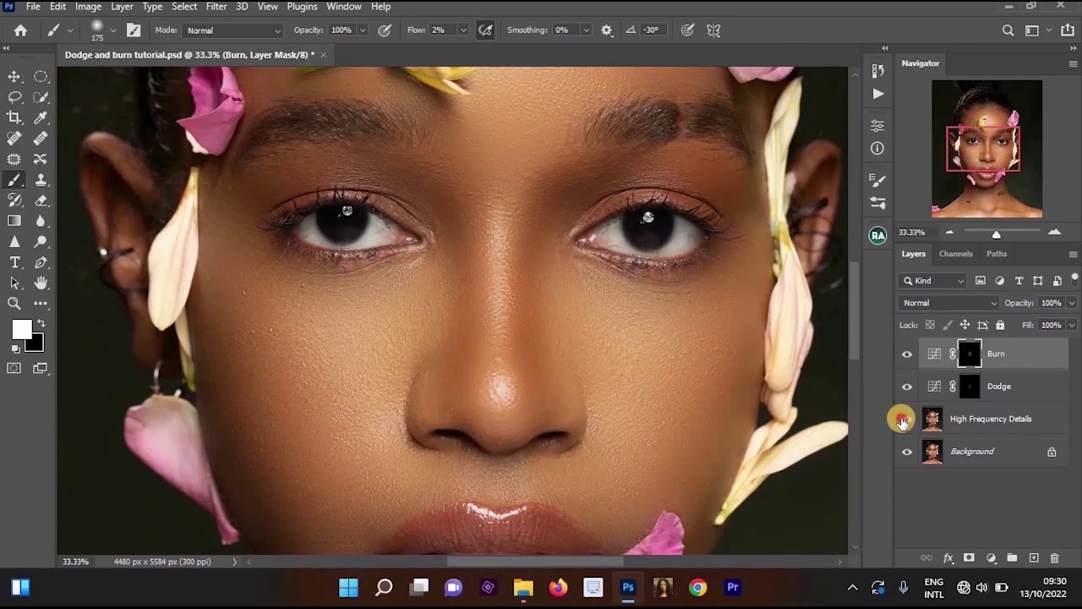
left_click(902, 420)
left_click(907, 353)
left_click(907, 354)
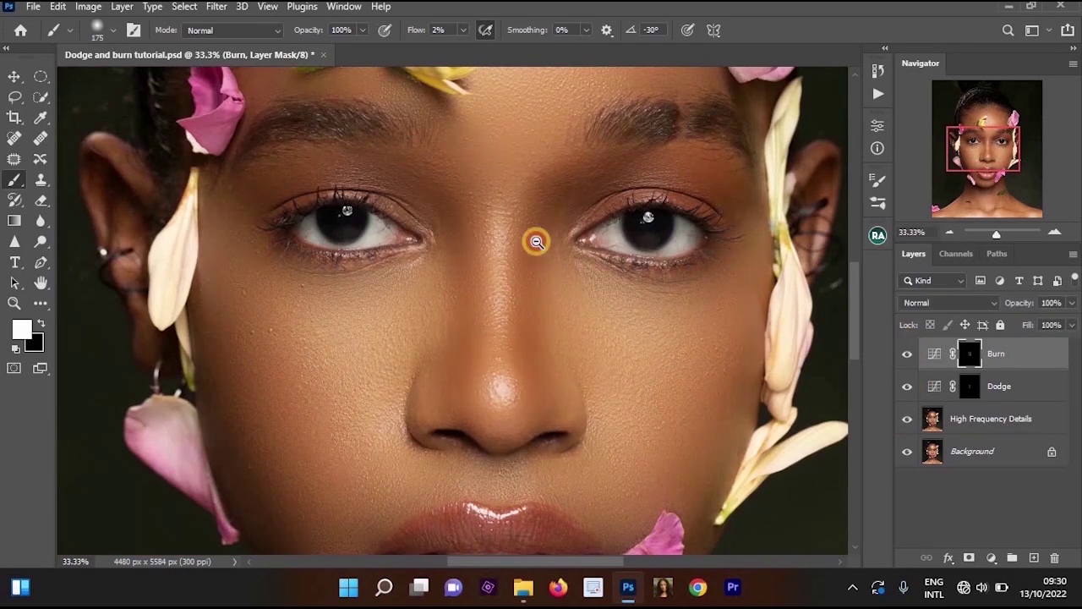
Paint the Burn mask with a size 200 brush over the inner eye sockets between the brows and the nose bridge
scroll(536, 242, "down", 3)
left_click(451, 229)
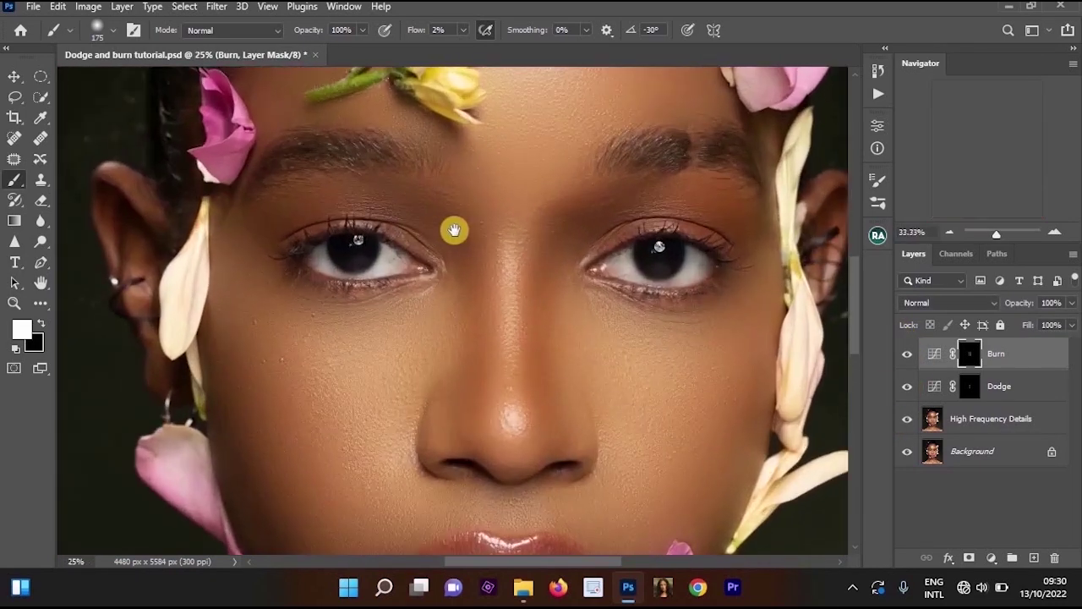
left_click(449, 245)
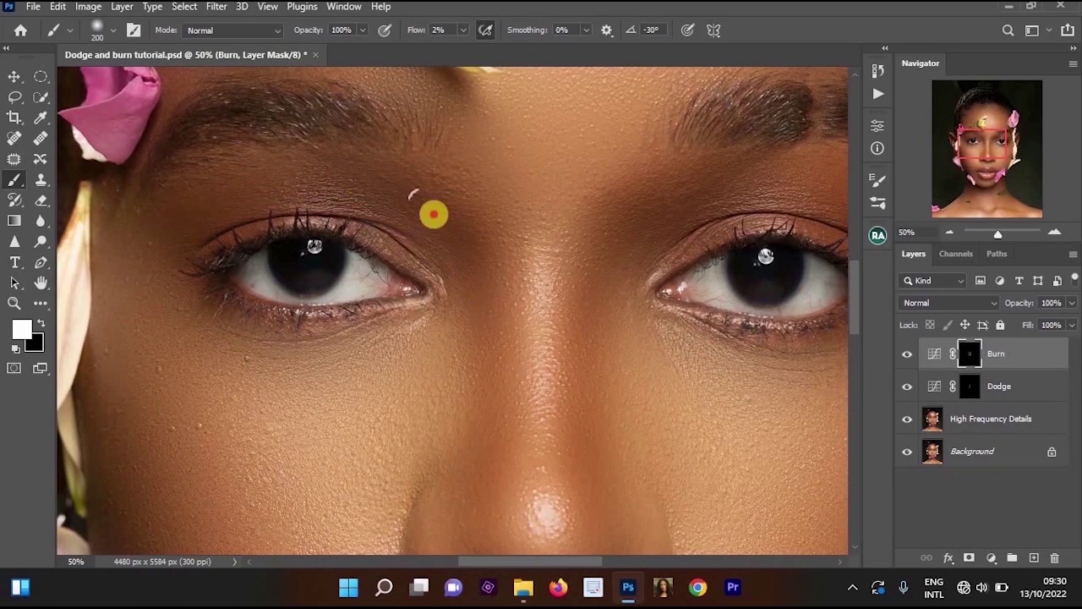
left_click(528, 232, "alt")
left_click_drag(536, 169, 377, 156)
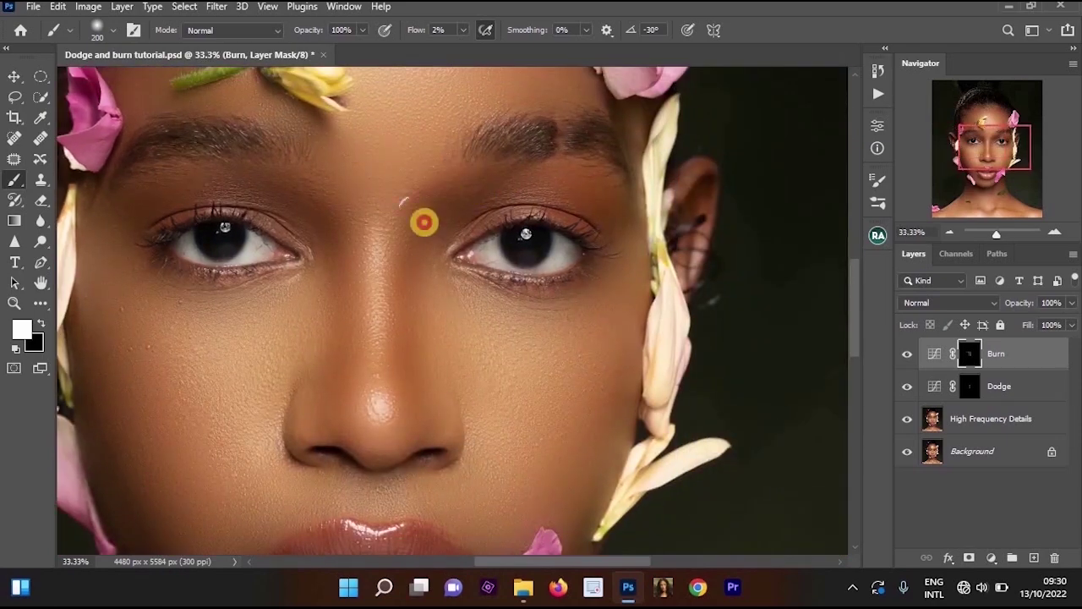
Inspect the burned shading around the nose and eyes at several magnifications
scroll(424, 222, "up", 1)
scroll(476, 338, "down", 2)
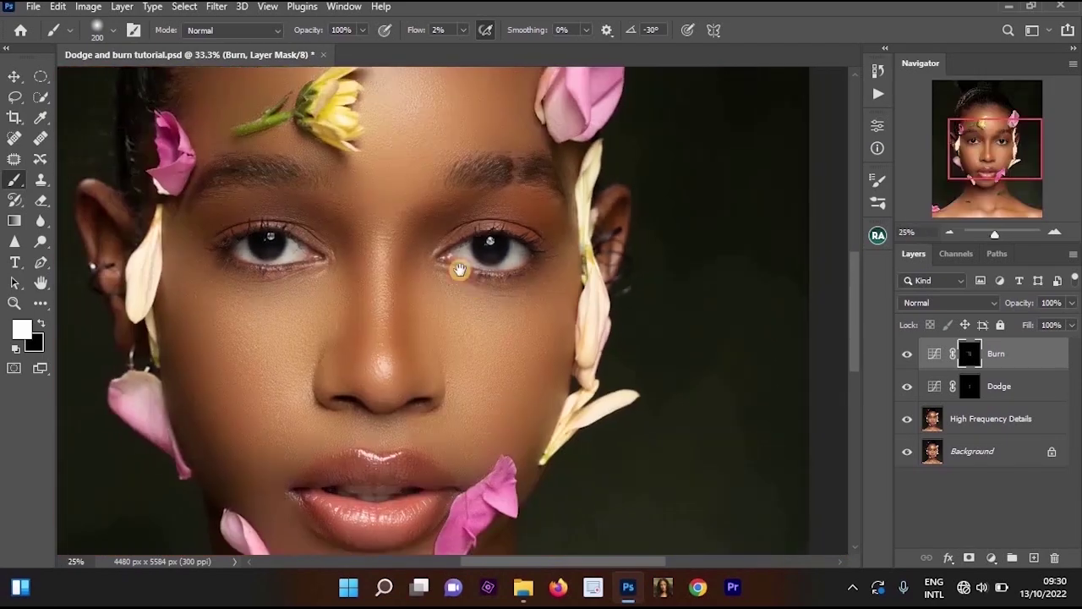
scroll(440, 241, "down", 1)
scroll(461, 153, "up", 2)
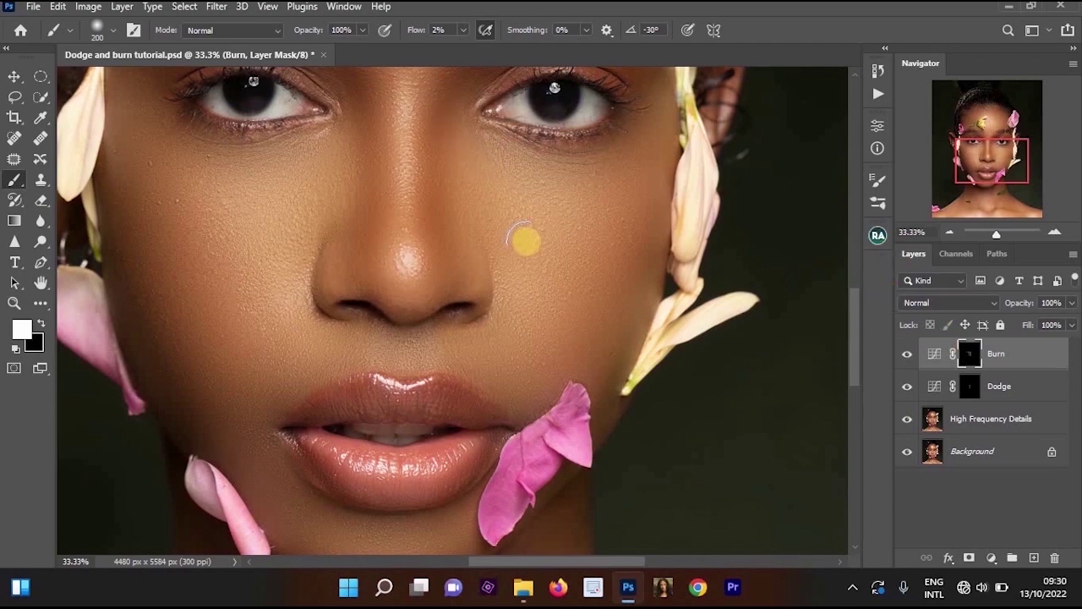
left_click_drag(445, 137, 505, 253)
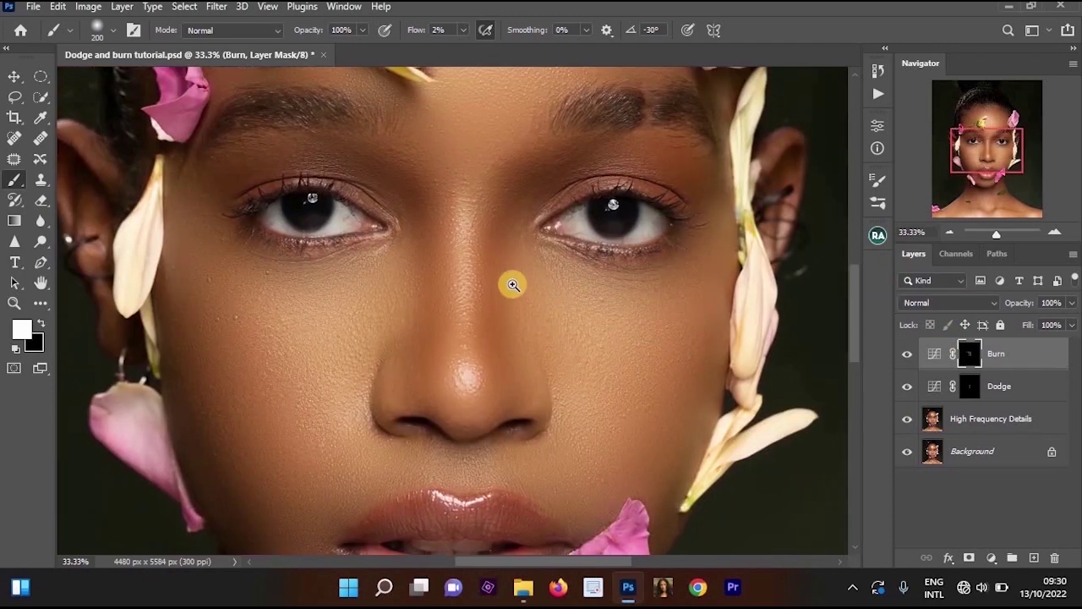
scroll(504, 278, "up", 1)
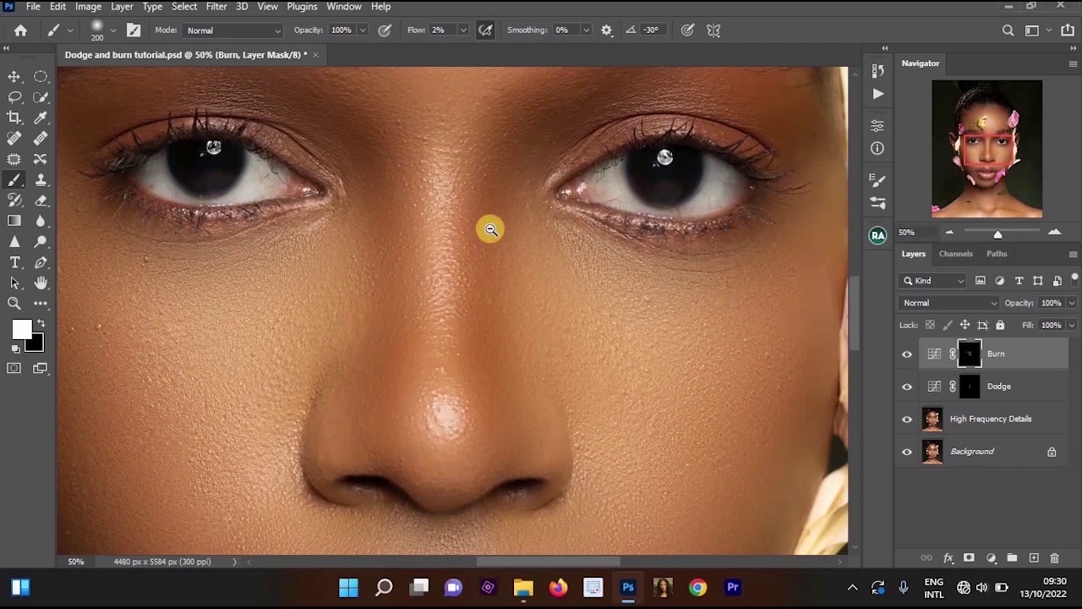
scroll(488, 216, "down", 1)
scroll(486, 241, "up", 1)
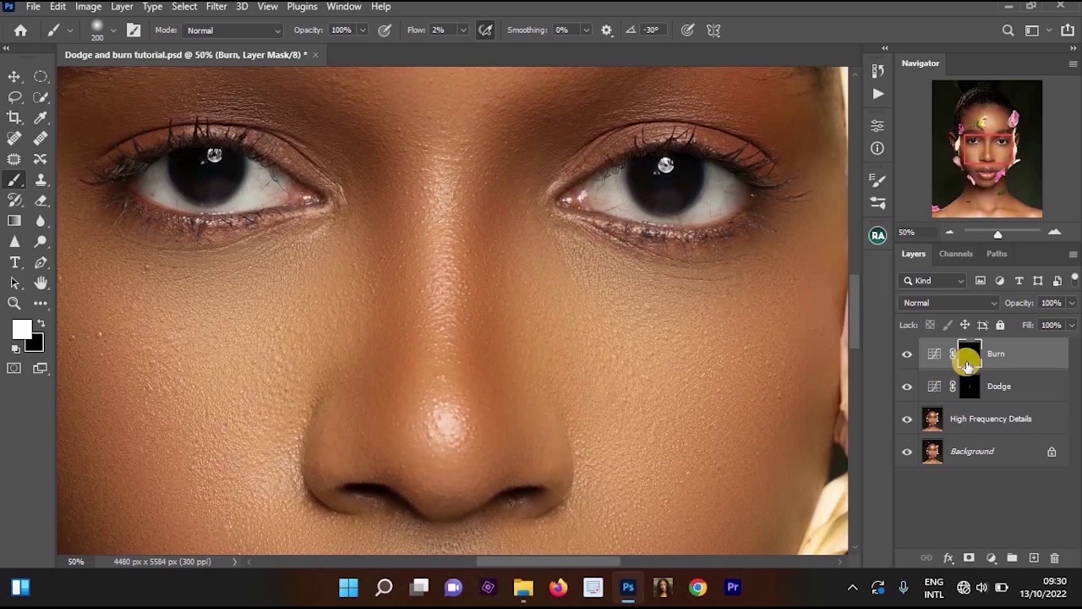
key("ctrl+minus")
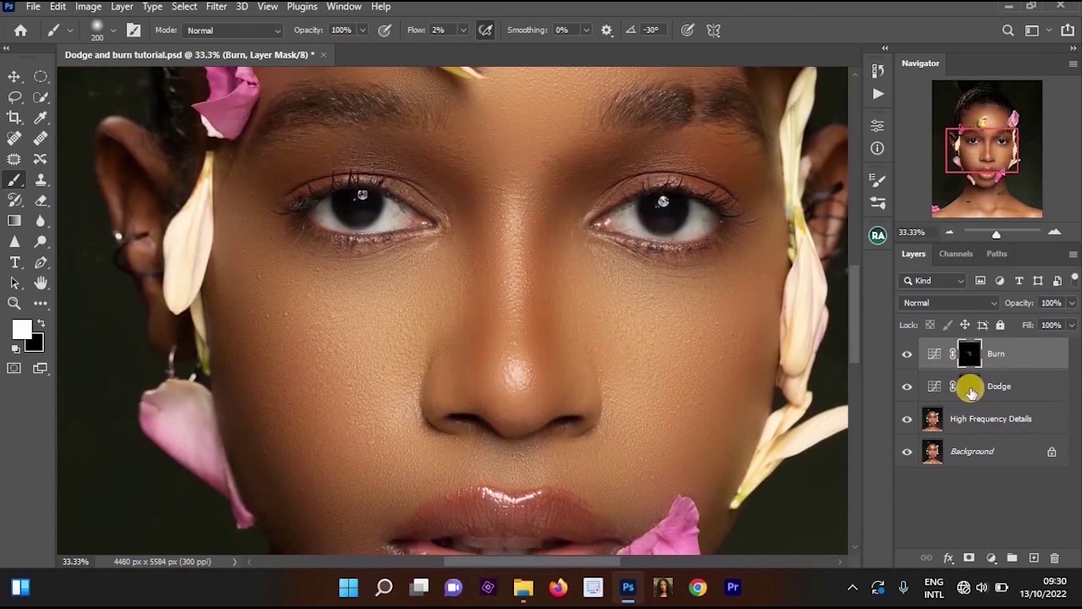
Make the Dodge layer's mask active, hide High Frequency Details, and paint the nose highlight from tip to bridge with a size 90 brush
left_click(969, 387)
key("bracketleft")
key("bracketleft")
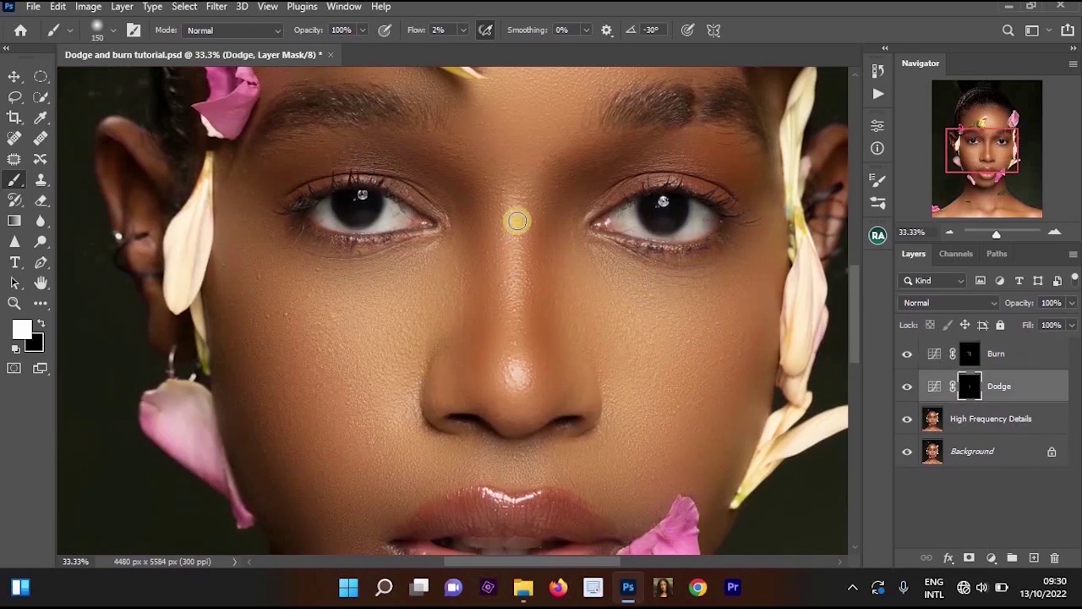
key("bracketleft")
key("bracketleft")
key("bracketleft")
left_click(903, 418)
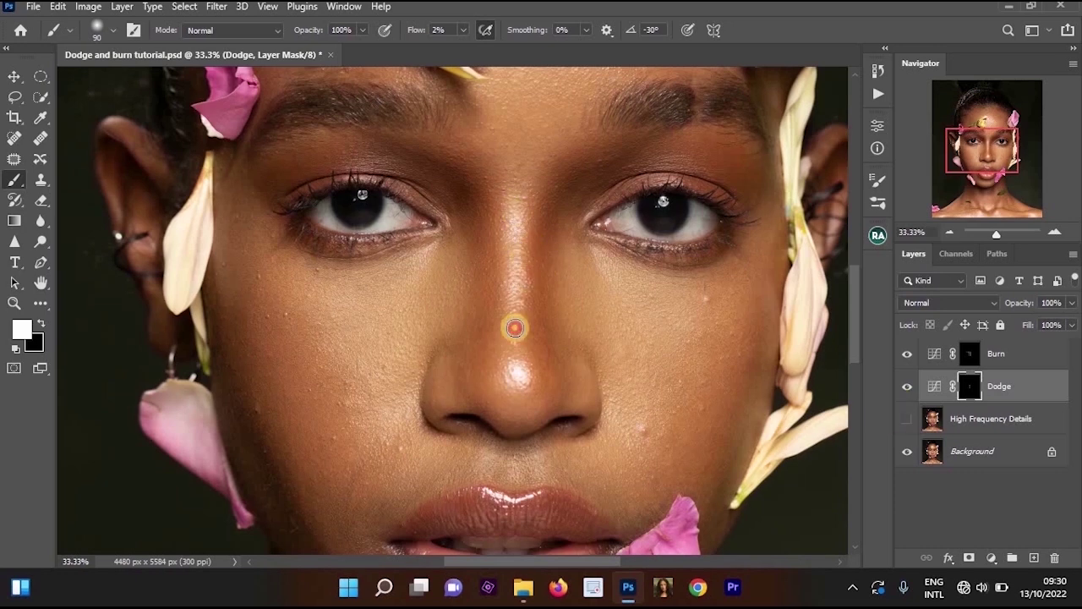
mouse_move(516, 374)
left_mouse_down()
mouse_move(450, 396)
mouse_move(524, 368)
mouse_move(510, 178)
left_mouse_up()
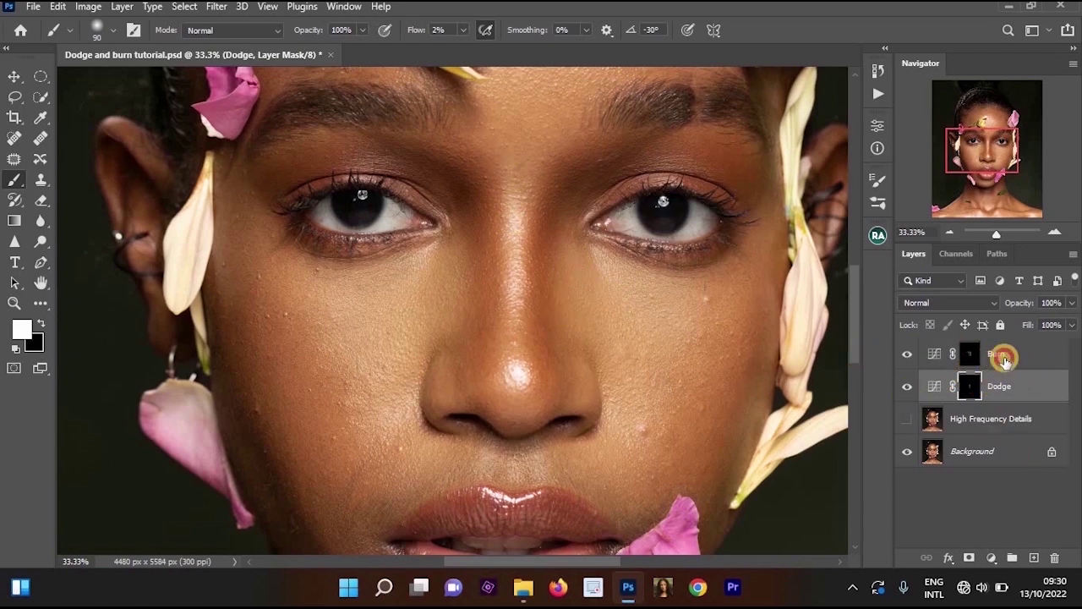
Group the Burn and Dodge layers into a group named "dodge and burn"
left_click(1004, 357, "shift")
left_click(1006, 390)
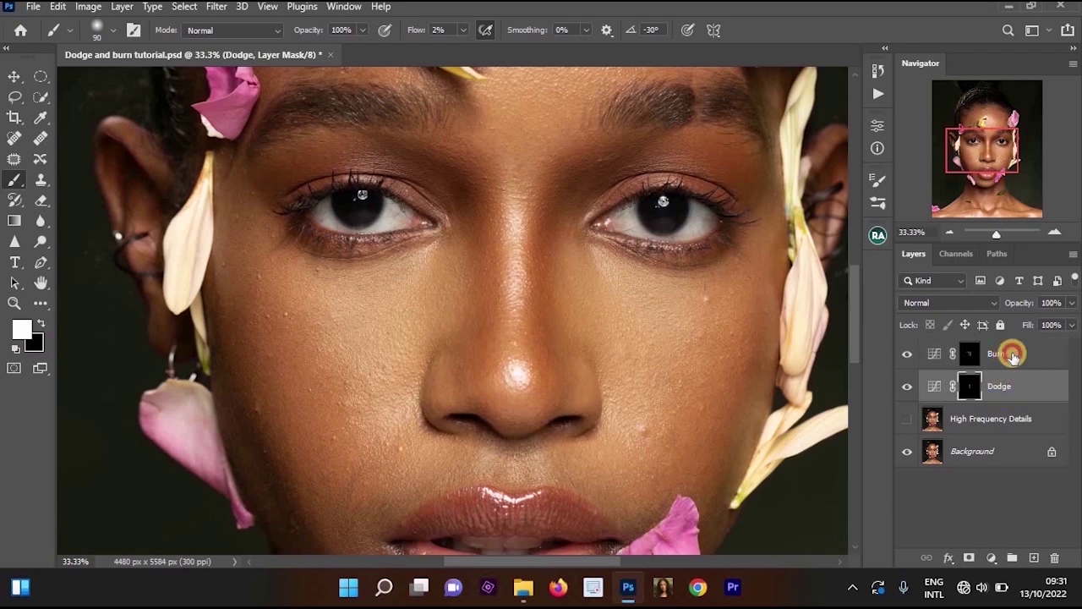
left_click(1013, 355, "shift")
right_click(1007, 362)
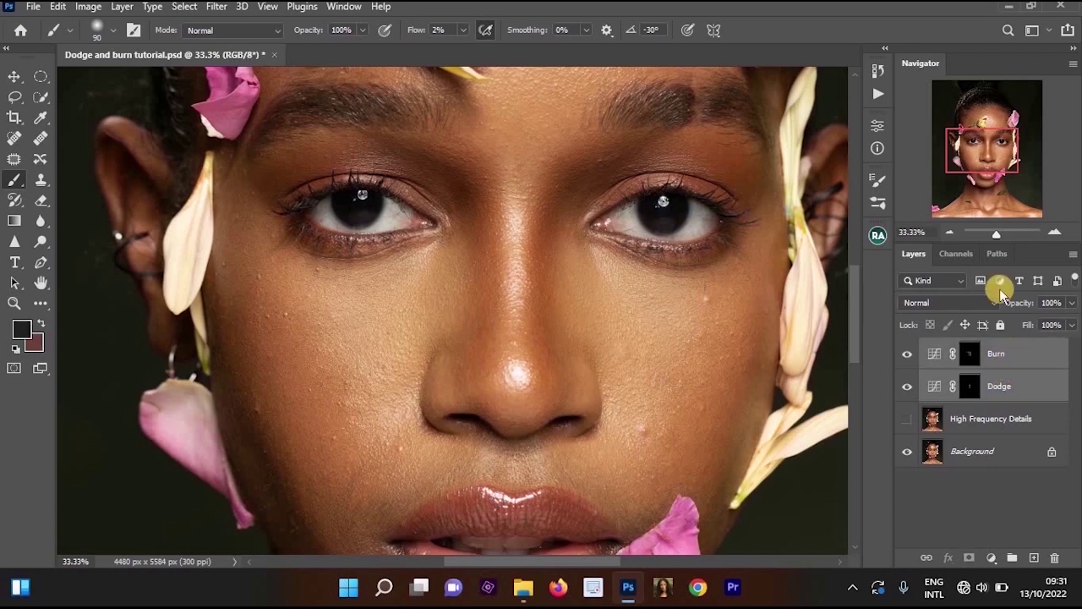
left_click(901, 108)
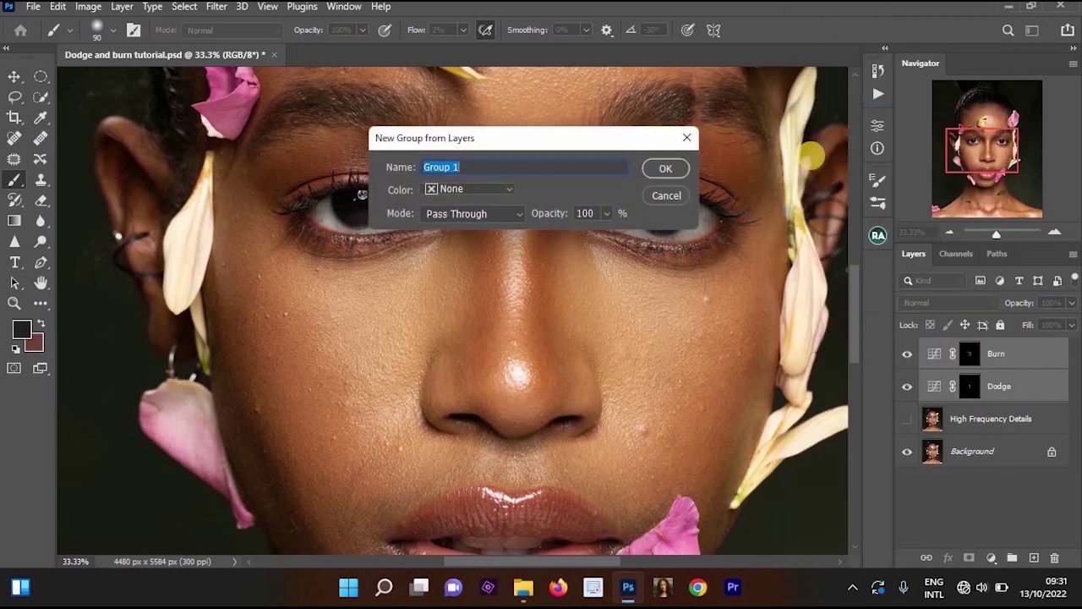
type("dodge and burn")
key("Return")
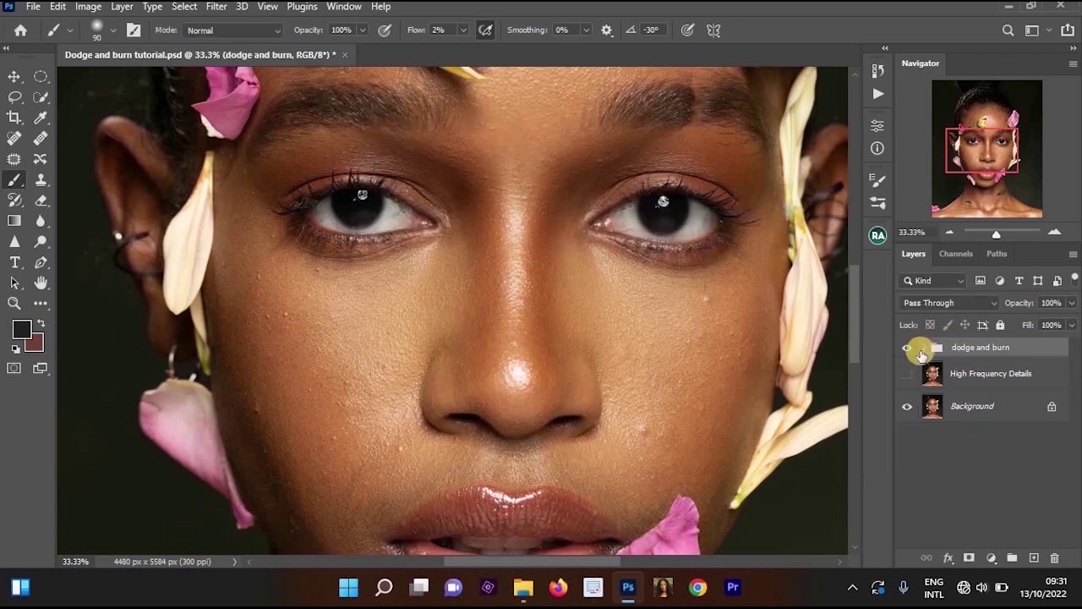
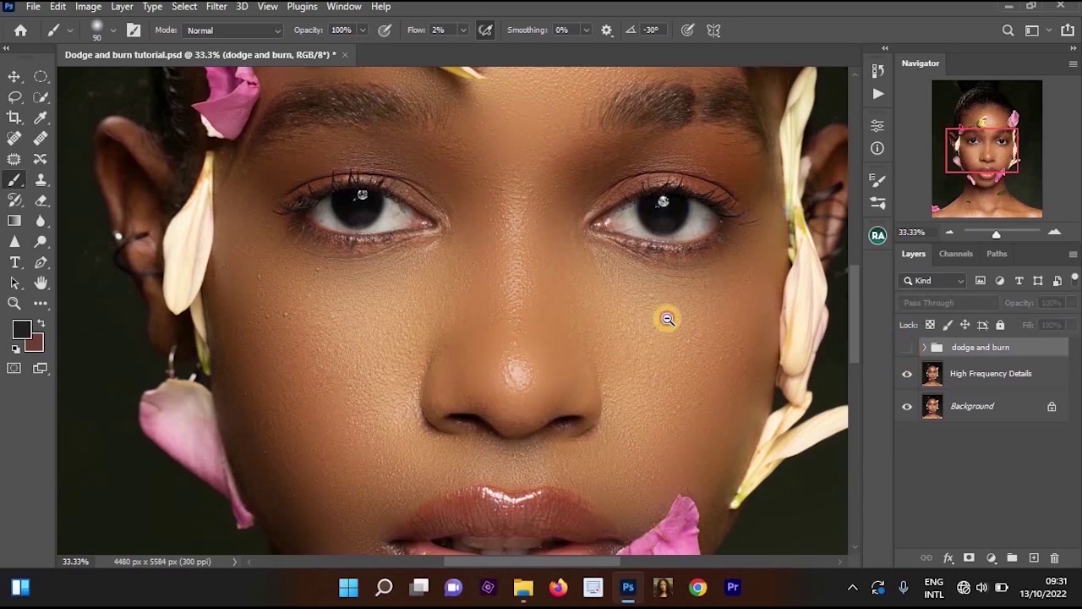
Compare the portrait with the dodge and burn group off and on, with High Frequency Details shown, at several magnifications
key("ctrl+minus")
key("ctrl+minus")
left_click(624, 267, "ctrl")
left_click(624, 267, "ctrl")
left_click(624, 268, "ctrl")
left_click_drag(618, 350, 581, 192)
left_click(582, 192, "alt")
key("ctrl+minus")
key("ctrl+minus")
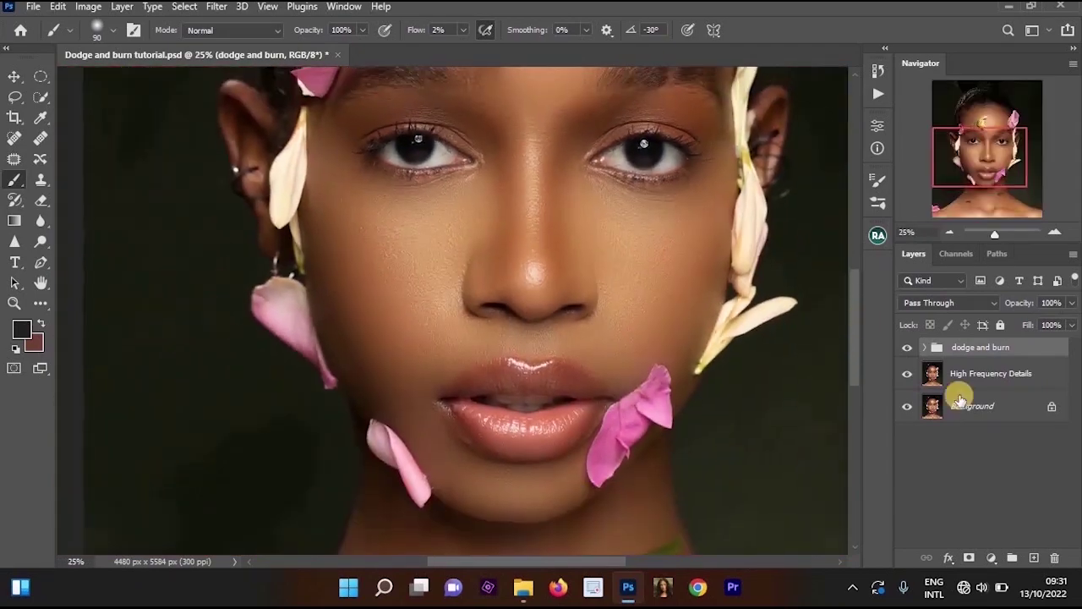
Check the face at 25% by hiding and showing the dodge and burn group once more
left_click(907, 348)
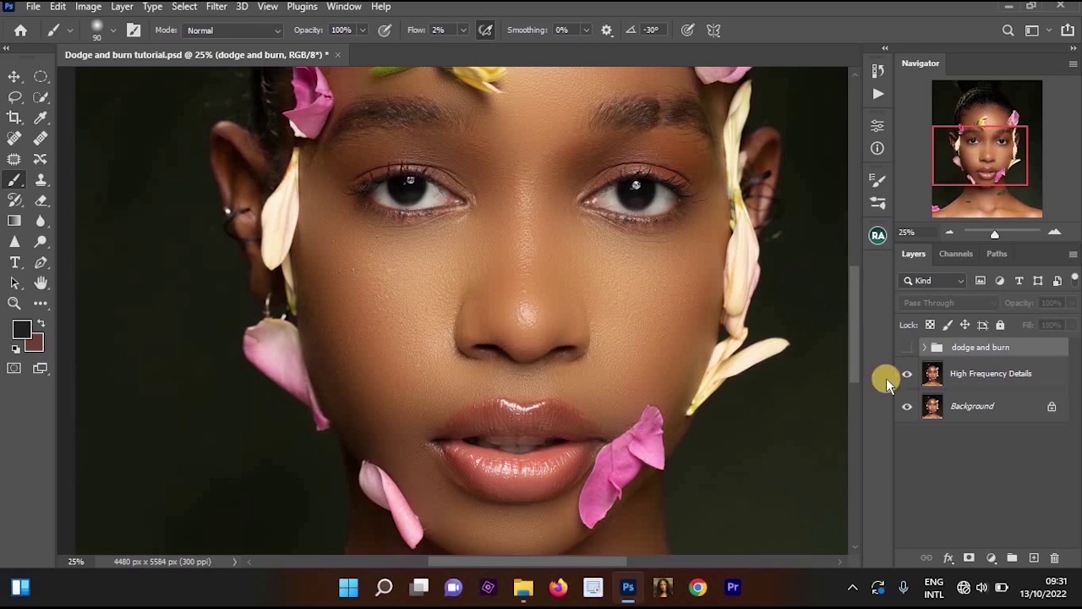
left_click(905, 377)
left_click(903, 348)
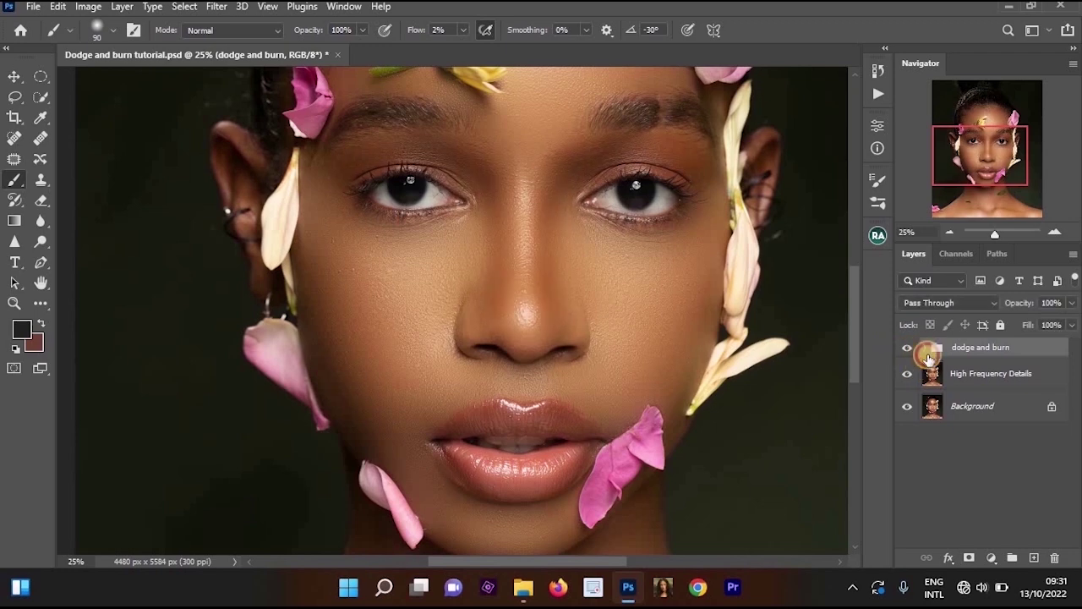
Expand the dodge and burn group and make the Dodge layer's mask active for brushing
left_click(927, 352)
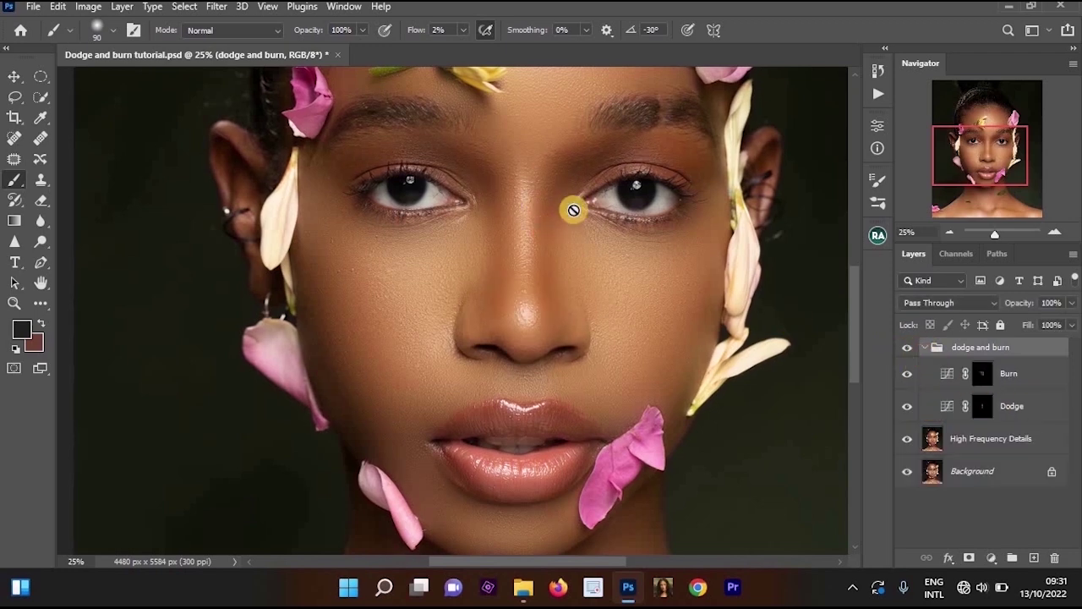
key("ctrl+plus")
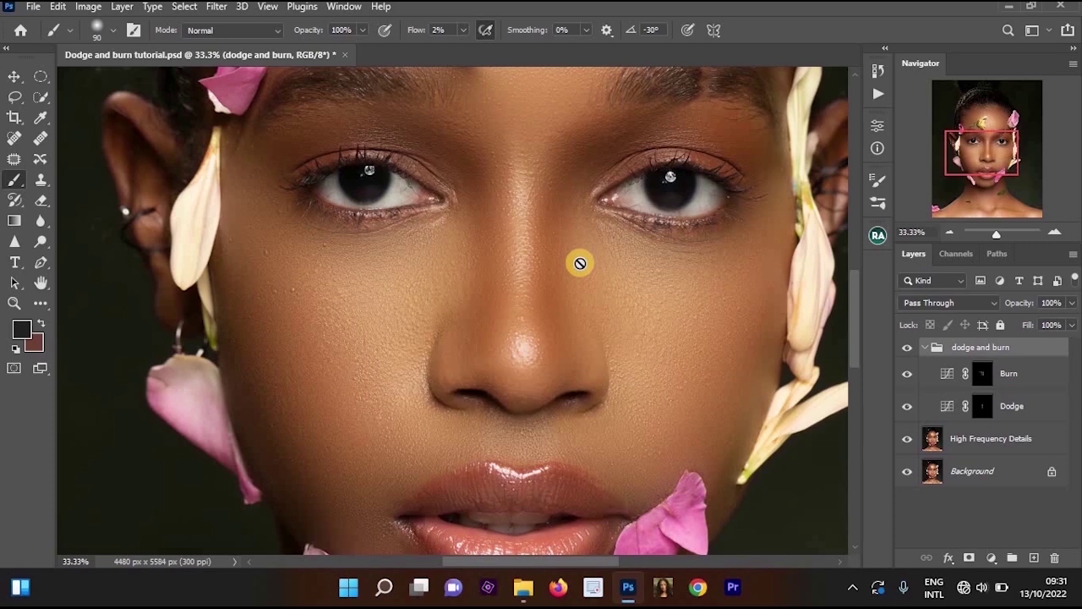
left_click(982, 374)
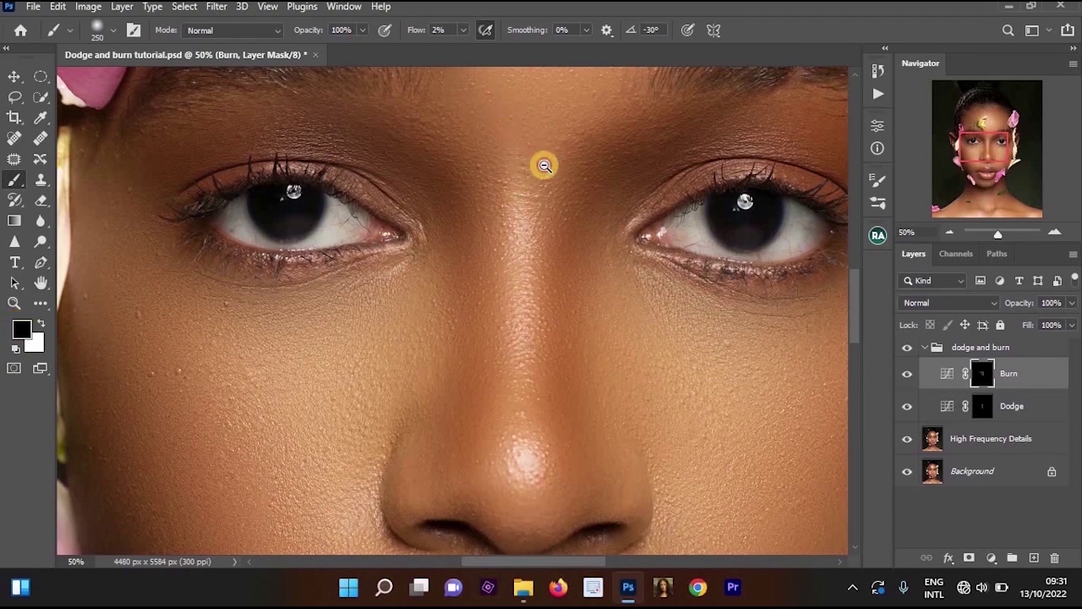
scroll(544, 166, "down", 1)
key("x")
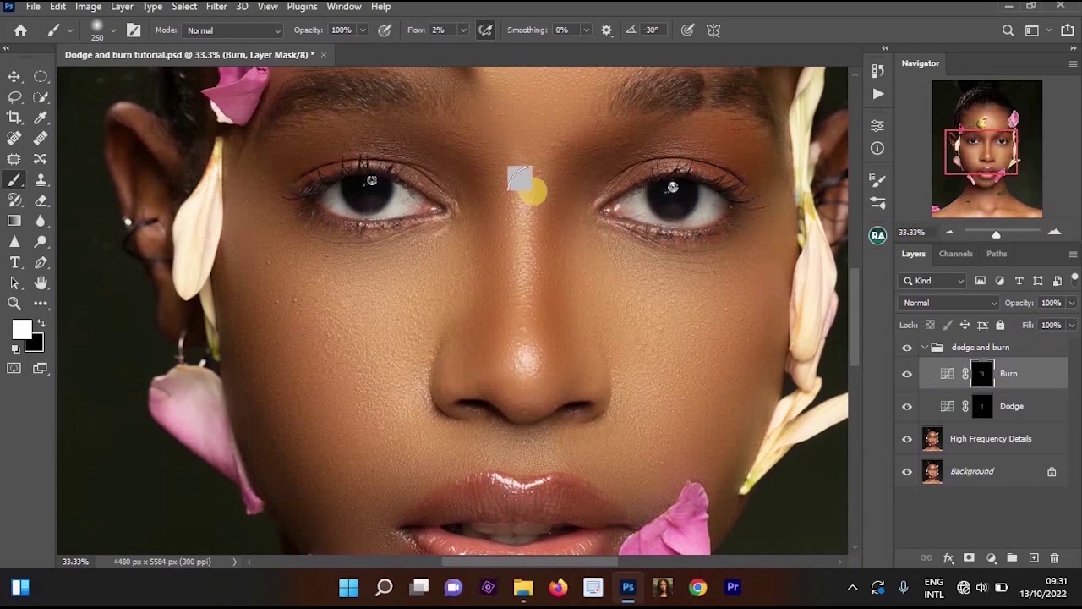
key("alt+[")
key("x")
scroll(548, 248, "up", 1)
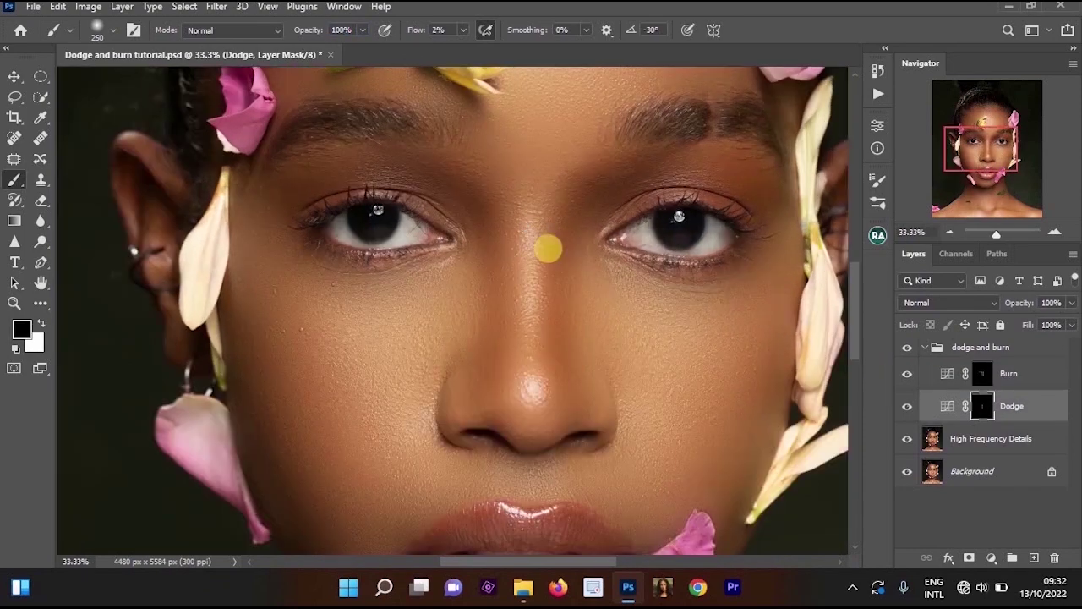
Paint a soft highlight on the chin below the lower lip on the Dodge mask, using a large white brush
key("bracketright")
key("bracketright")
left_click_drag(590, 414, 528, 144)
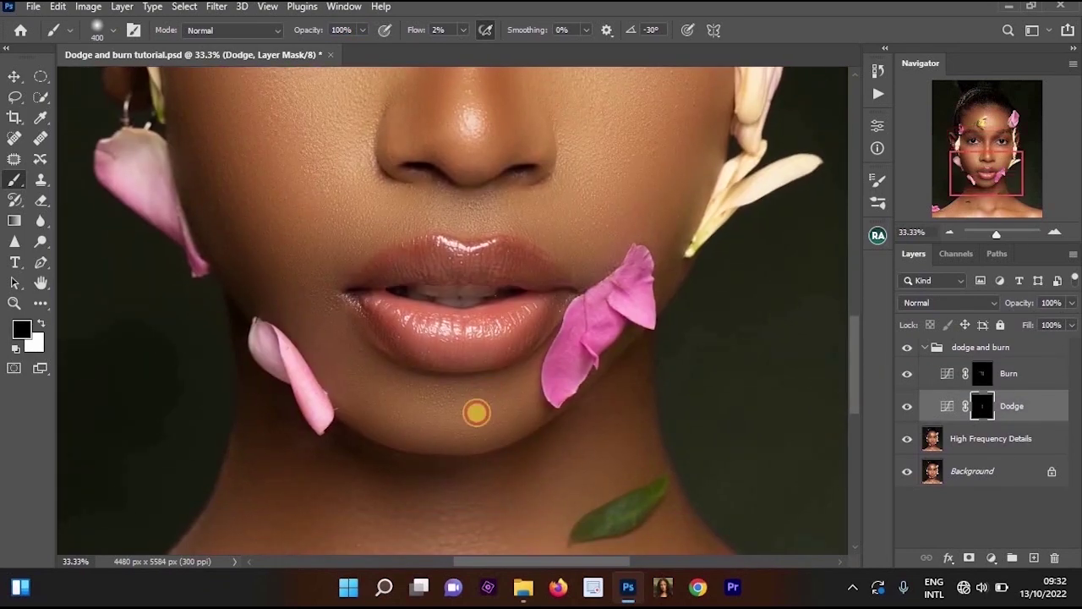
mouse_move(489, 405)
left_mouse_down()
mouse_move(405, 405)
mouse_move(449, 399)
mouse_move(402, 384)
left_mouse_up()
key("x")
Hide High Frequency Details and brighten the cheeks on the Dodge mask with a size 600 white brush
left_click(904, 443)
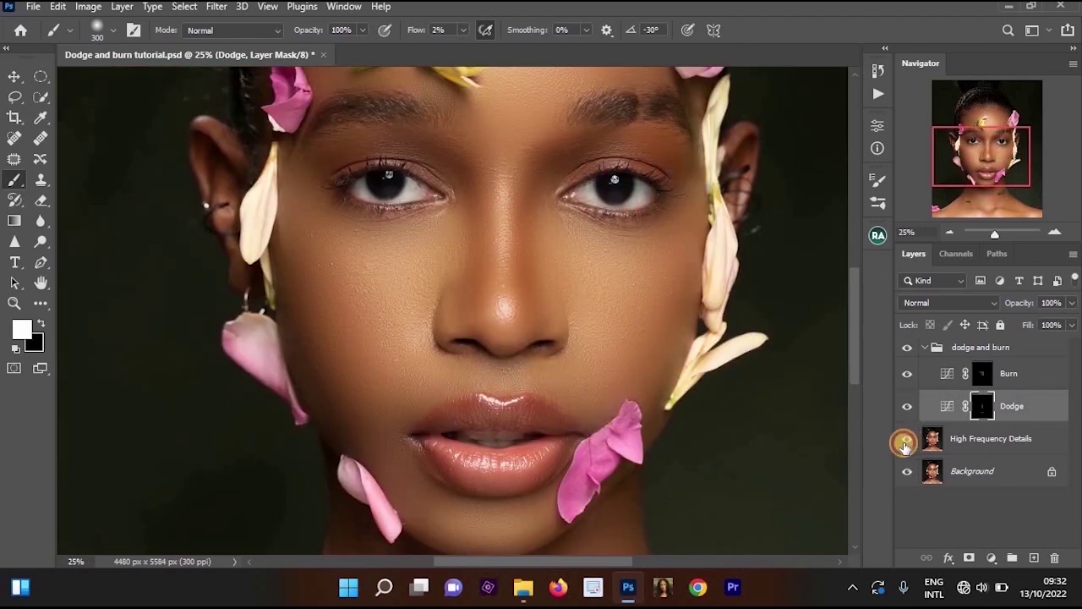
left_click(906, 438)
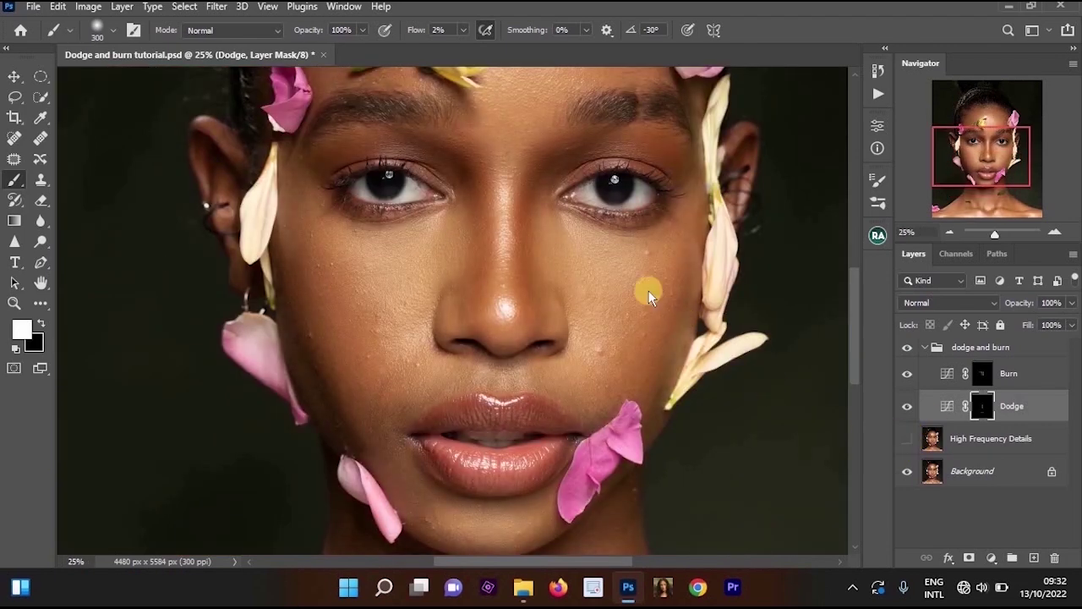
key("Menu")
left_click(618, 275)
left_click(617, 321, "ctrl")
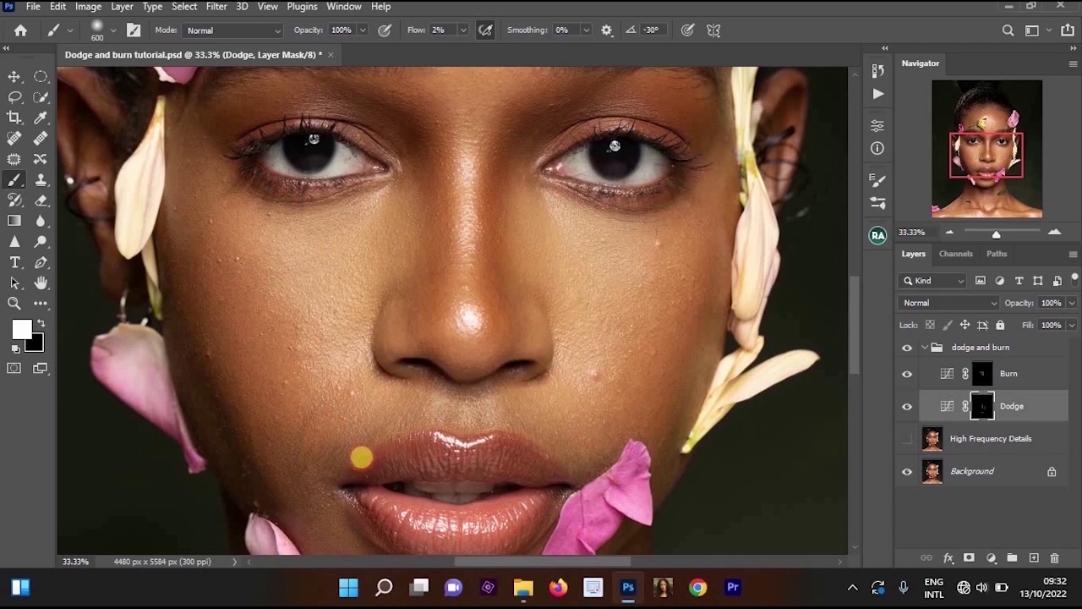
left_click_drag(334, 203, 348, 188)
left_click_drag(470, 401, 478, 161)
Show High Frequency Details and compare the added highlights with the dodge and burn group off and on
key("ctrl+minus")
left_click_drag(727, 270, 695, 442)
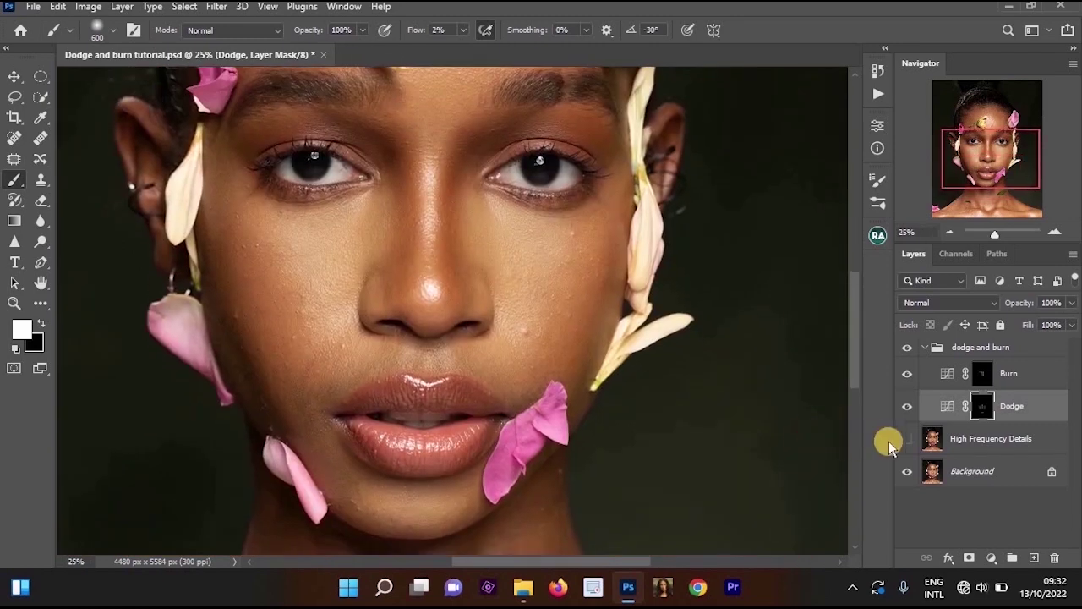
left_click(907, 438)
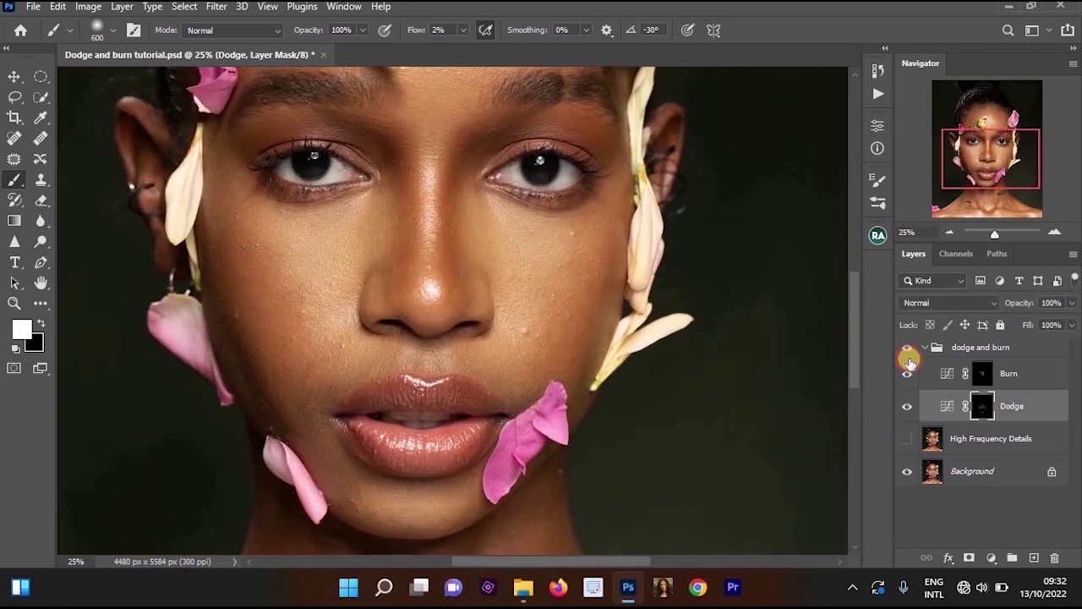
left_click(907, 348)
left_click(907, 348)
left_click(907, 347)
left_click(906, 348)
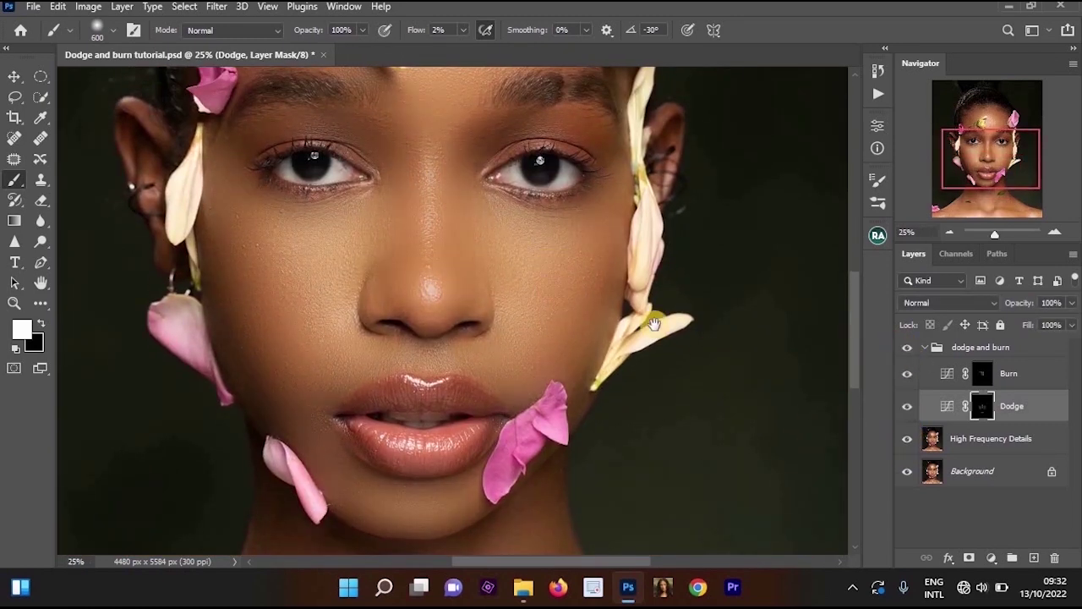
mouse_move(506, 231)
left_mouse_down()
mouse_move(645, 316)
mouse_move(574, 281)
left_mouse_up()
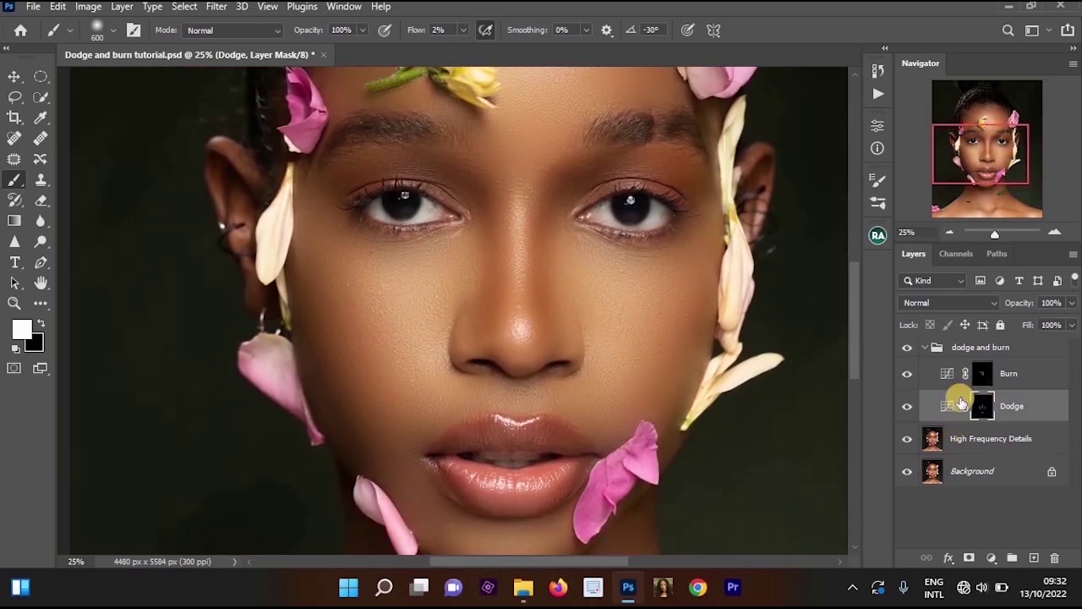
Make the Burn mask active, hide High Frequency Details, and darken the image-left cheek contour down to the jaw with a size 400 brush
left_click(996, 377)
left_click(906, 436)
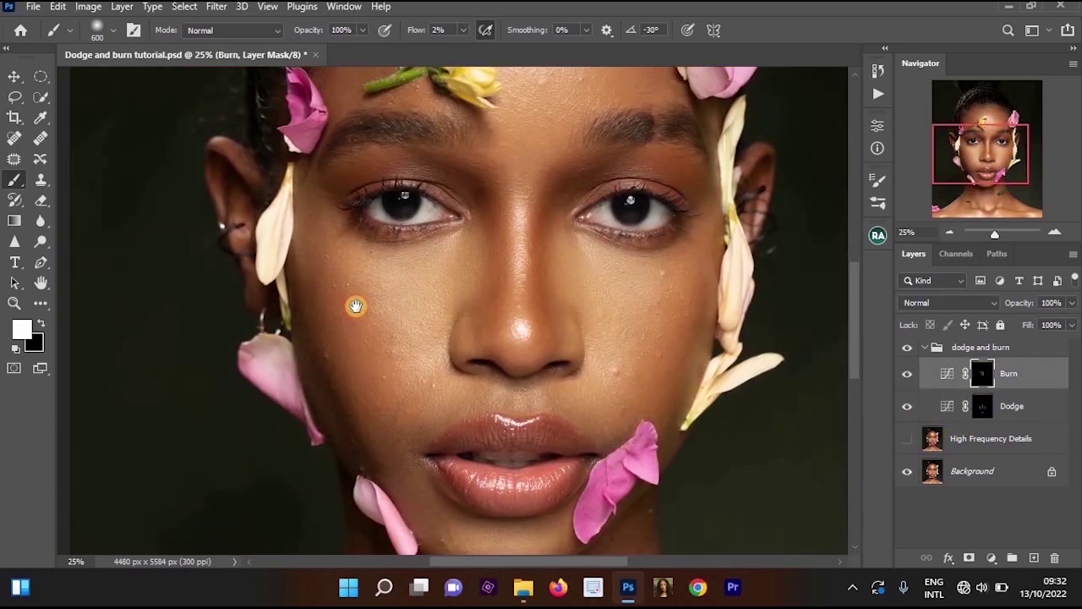
key("ctrl+plus")
left_click_drag(336, 361, 317, 266)
key("bracketleft")
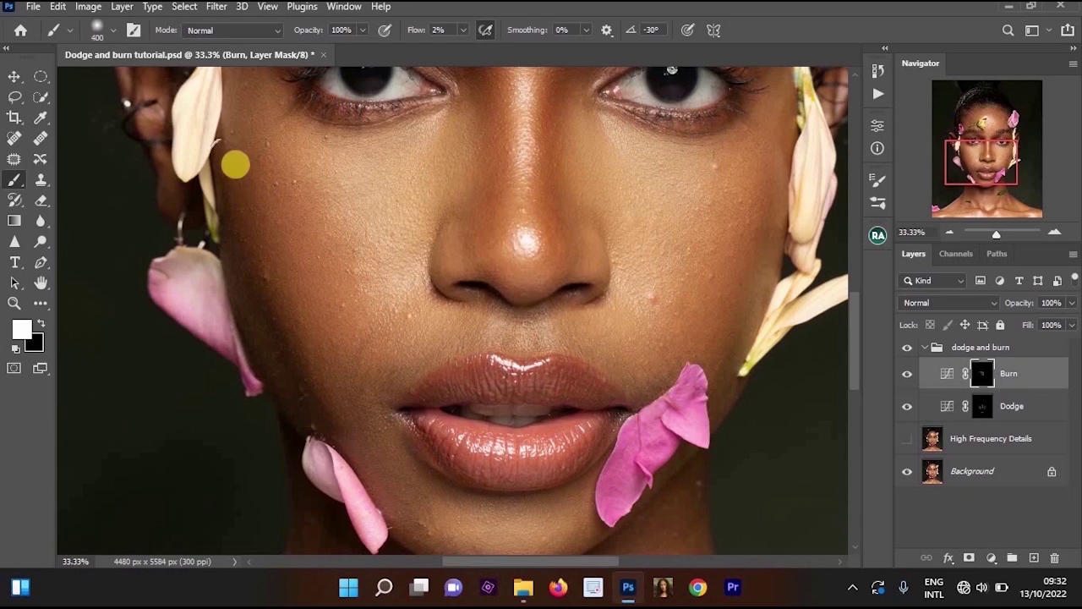
key("bracketright")
mouse_move(338, 415)
left_mouse_down()
mouse_move(227, 187)
mouse_move(307, 417)
mouse_move(231, 172)
left_mouse_up()
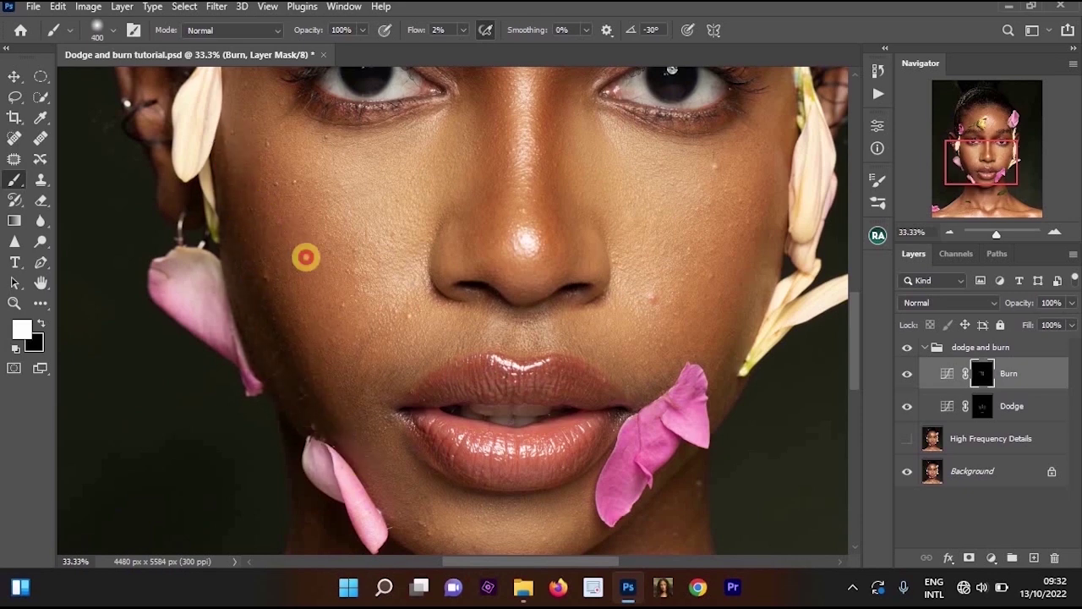
Burn the matching contour on the image-right cheek and jaw beside the petals with the size 400 brush
left_click(590, 257, "alt")
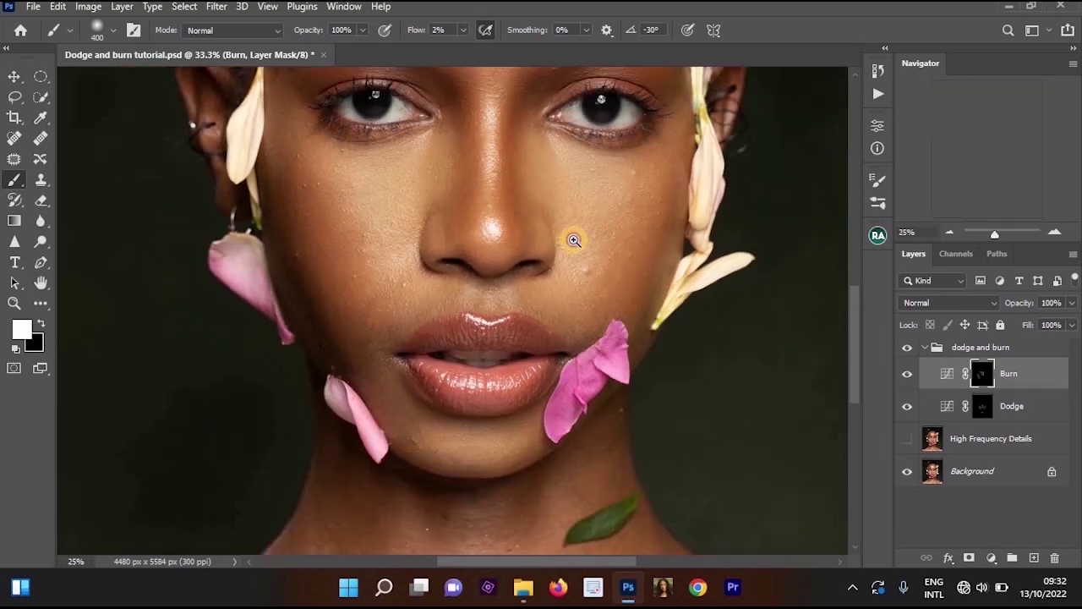
left_click(573, 240, "alt")
left_click(542, 186, "ctrl")
left_click(519, 328, "ctrl")
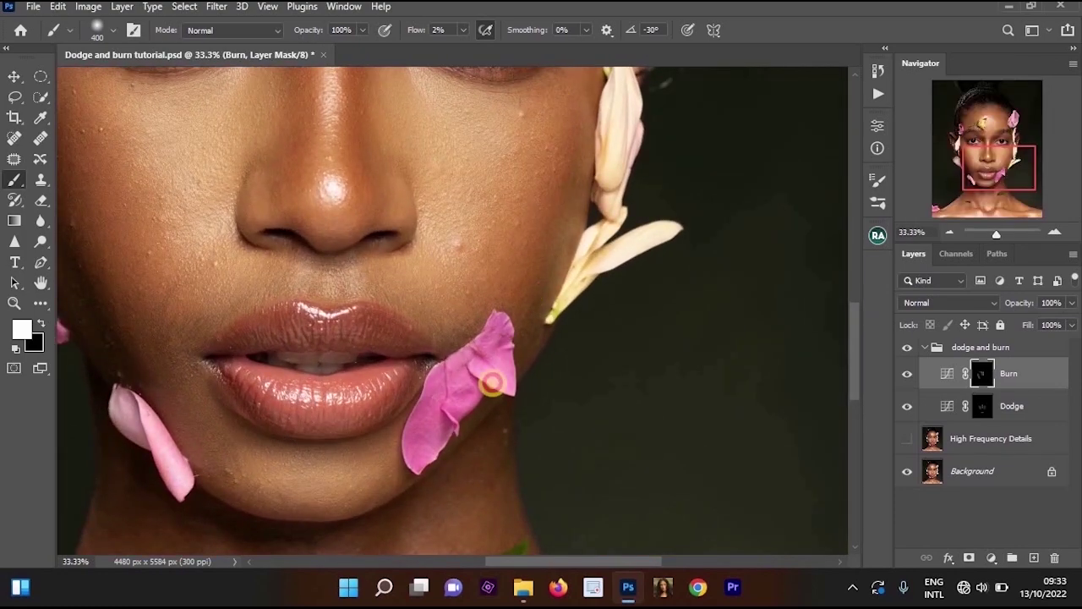
left_click_drag(516, 318, 501, 332)
left_click(517, 299, "alt")
left_click_drag(507, 231, 620, 309)
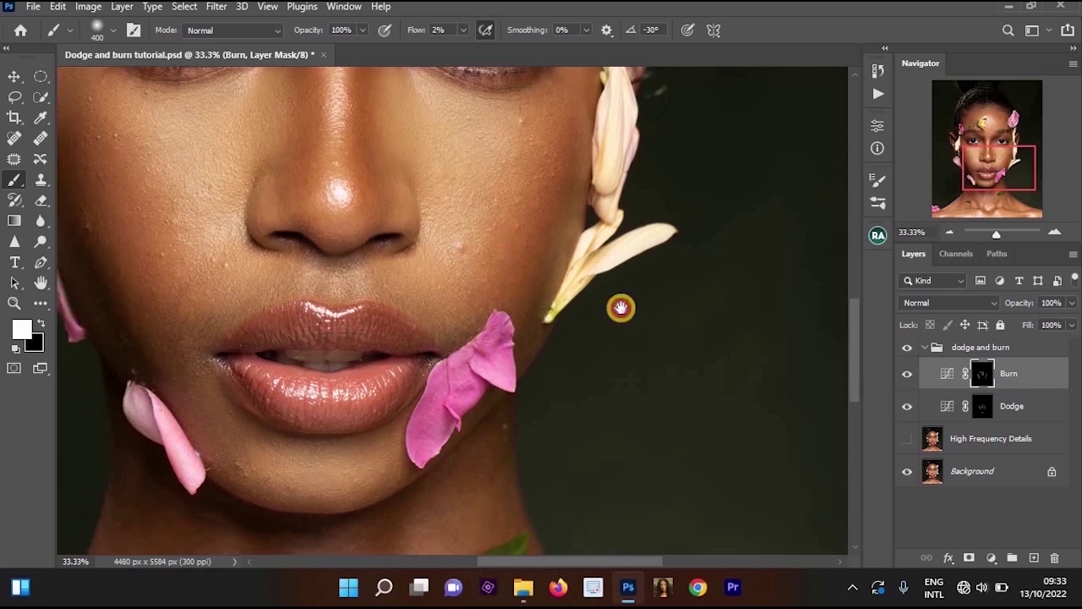
Show High Frequency Details and compare the cheek contours with the dodge and burn group off and on
left_click(907, 437)
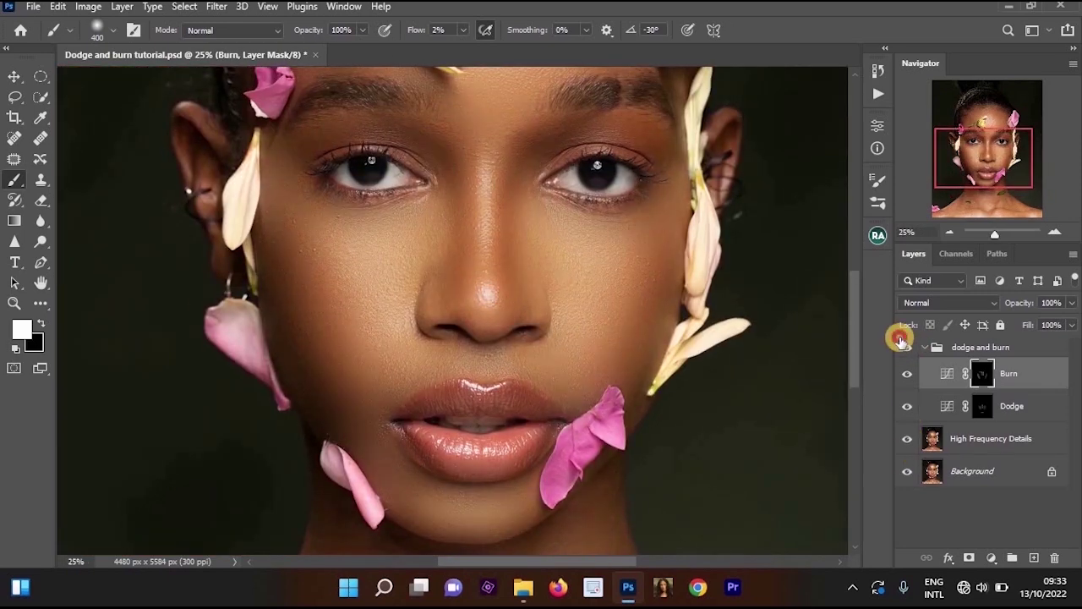
left_click(902, 341)
left_click(901, 342)
left_click(534, 193, "ctrl")
left_click_drag(466, 259, 488, 288)
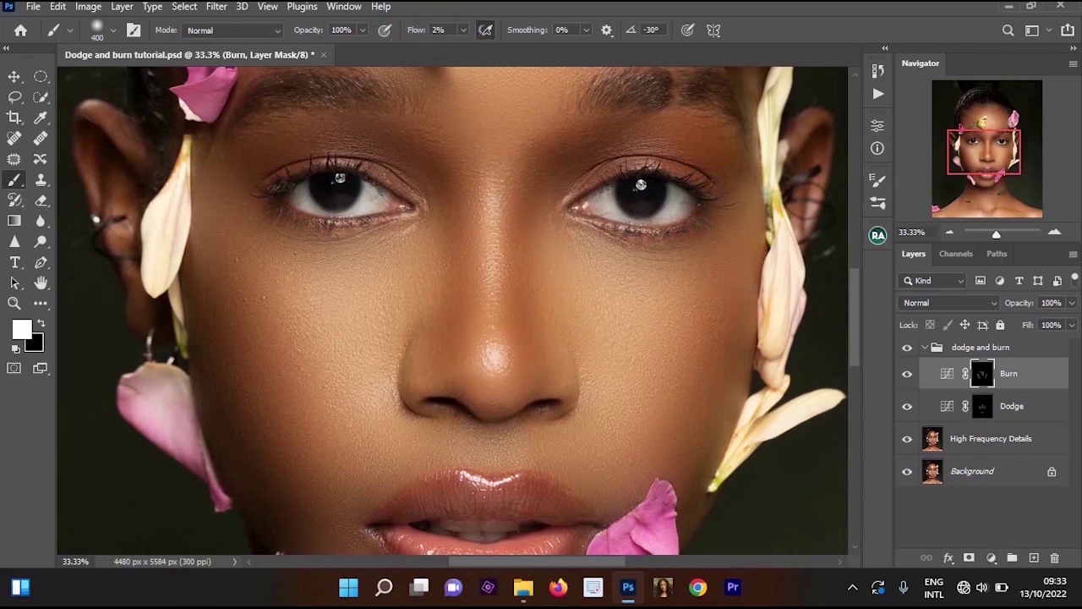
Review the whole portrait at 12.5% and the face at 25%, toggling the dodge and burn group
key("x")
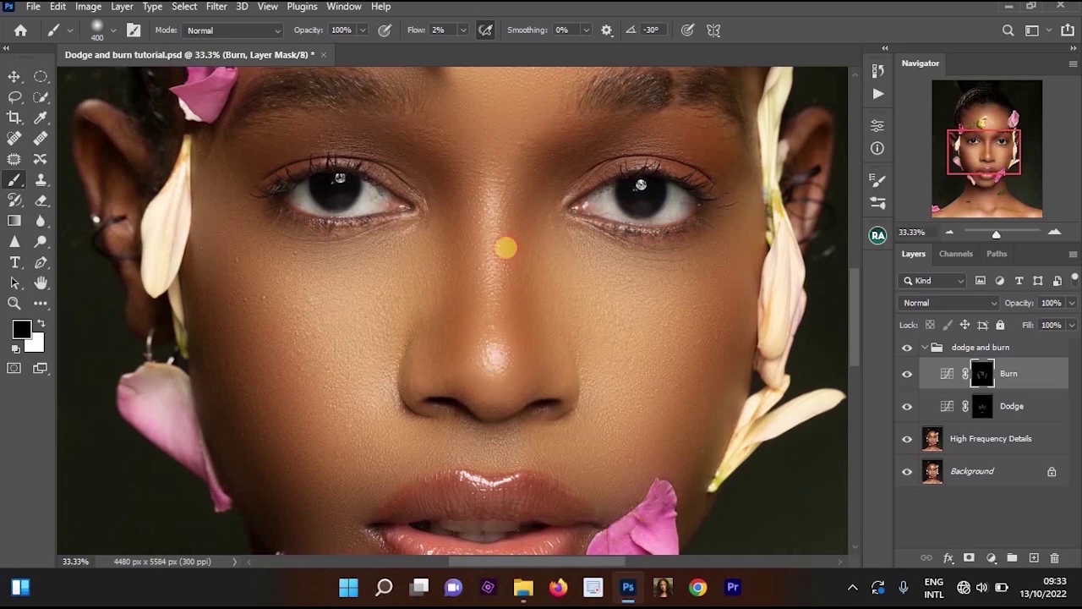
left_click(370, 95)
scroll(576, 209, "down", 3)
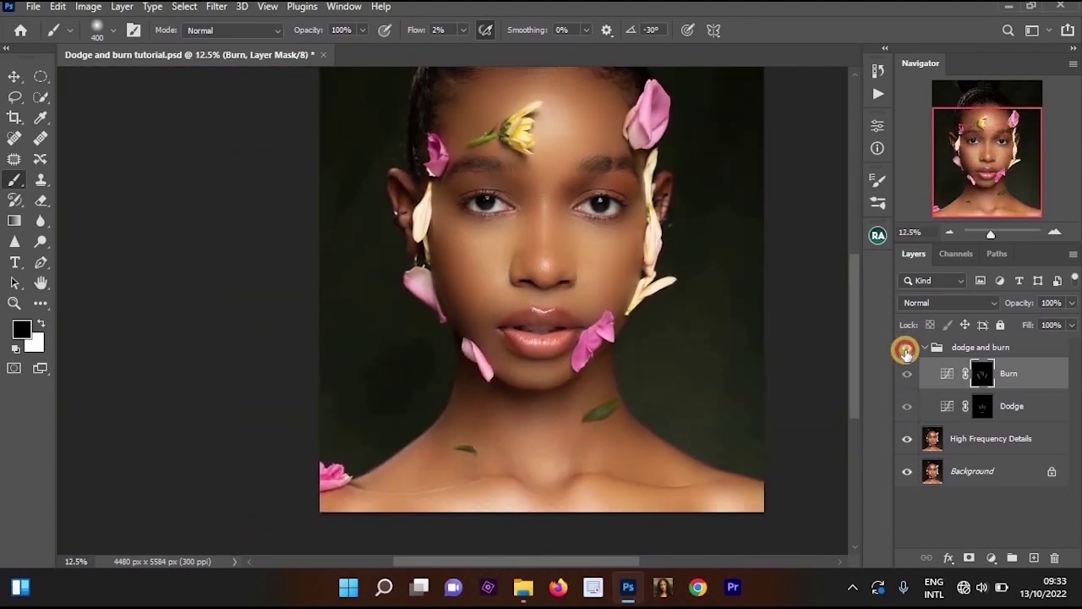
scroll(541, 243, "up", 1)
scroll(546, 344, "up", 1)
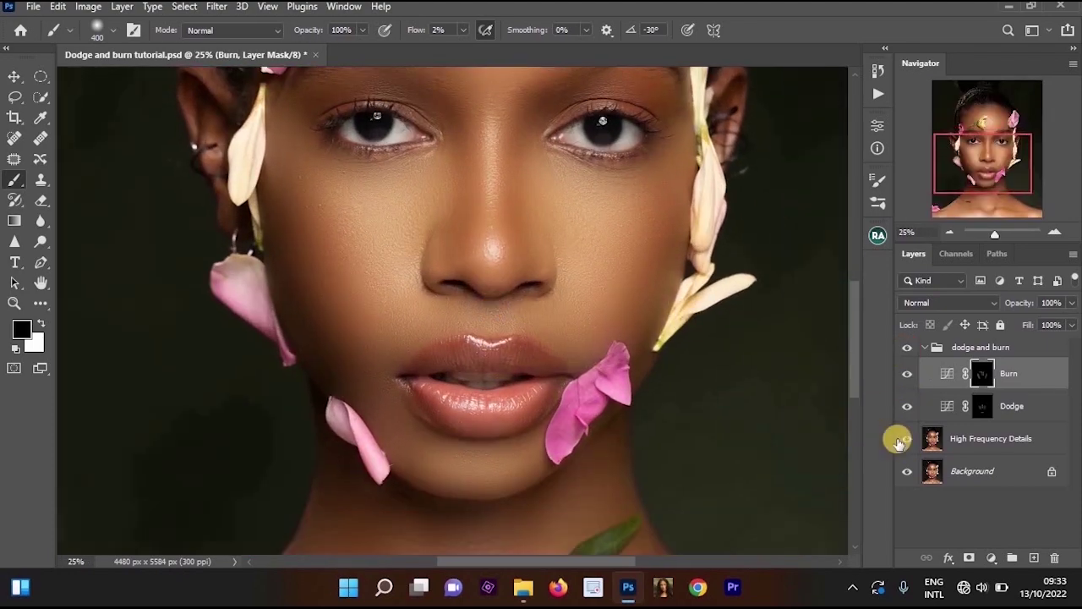
left_click(906, 351)
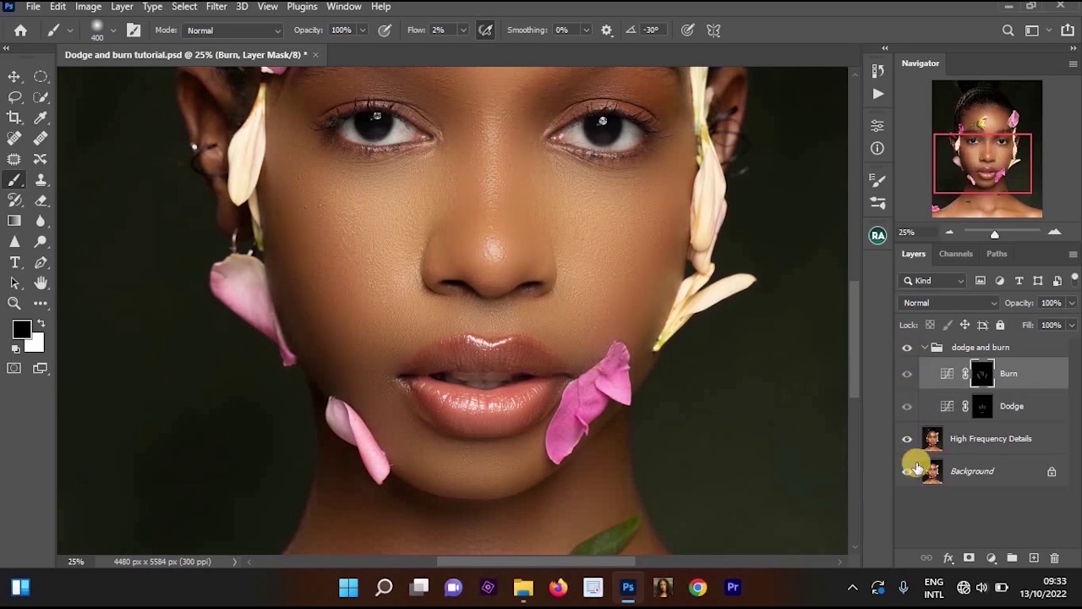
left_click(905, 354)
Hide High Frequency Details and burn along the lower lash lines on the Burn mask with a size 150 white brush
scroll(612, 176, "up", 2)
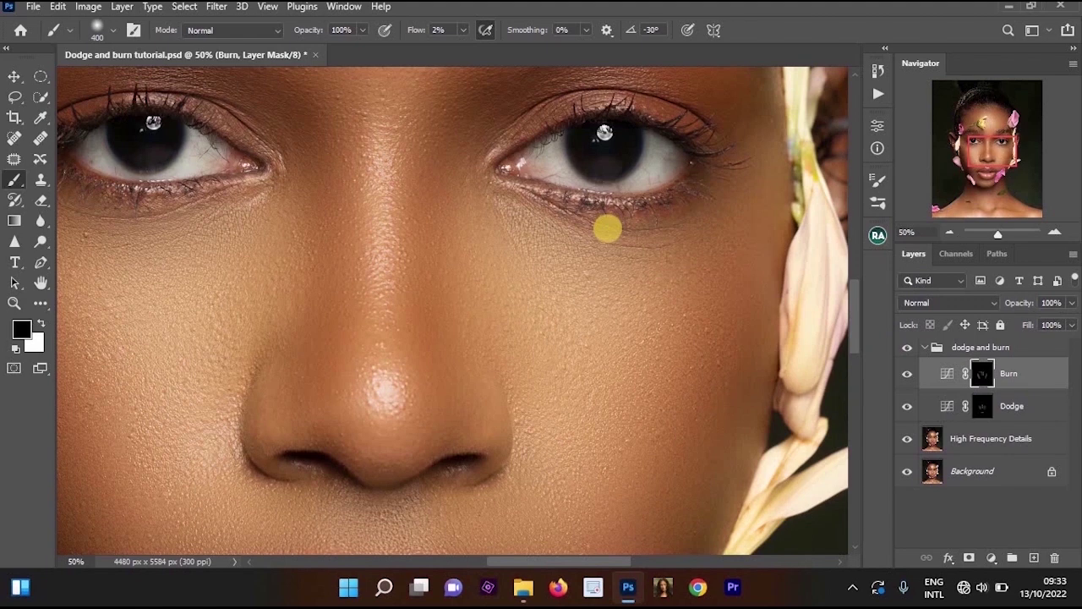
key("bracketleft")
key("bracketleft")
key("bracketleft")
key("bracketleft")
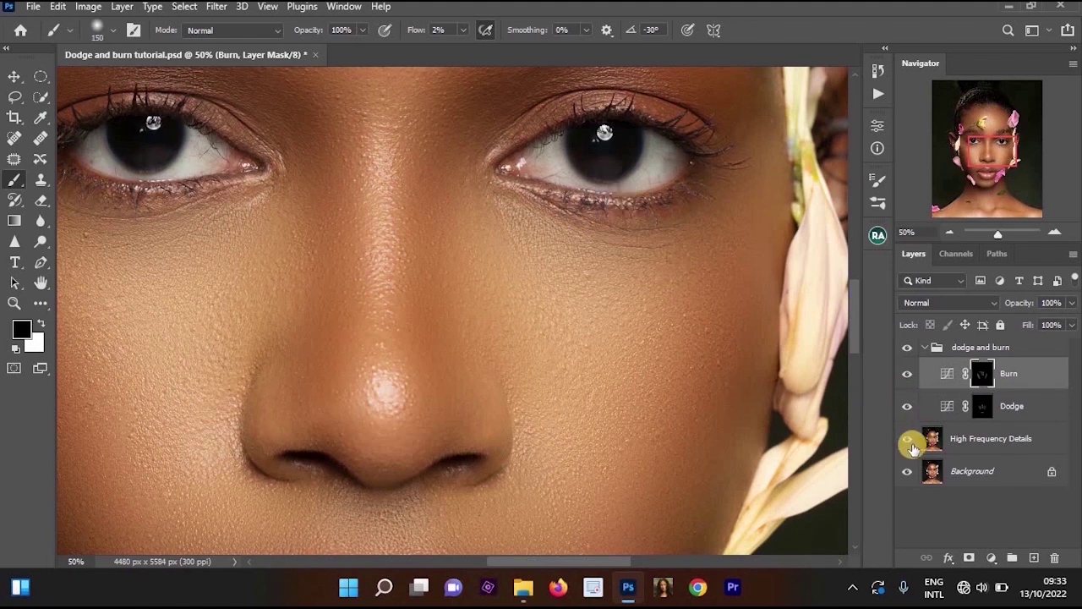
left_click(903, 436)
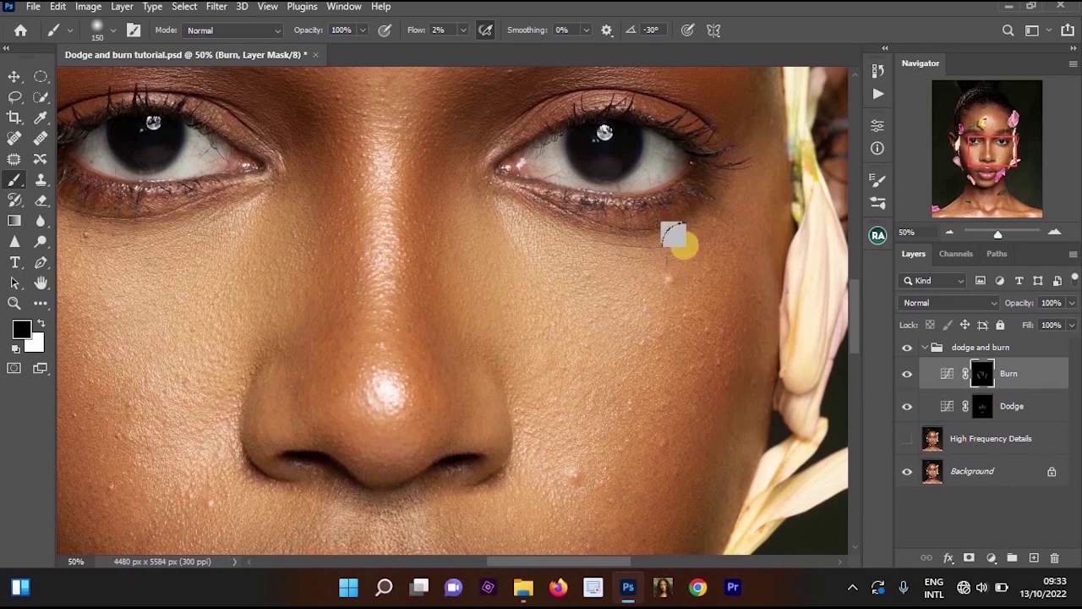
key("x")
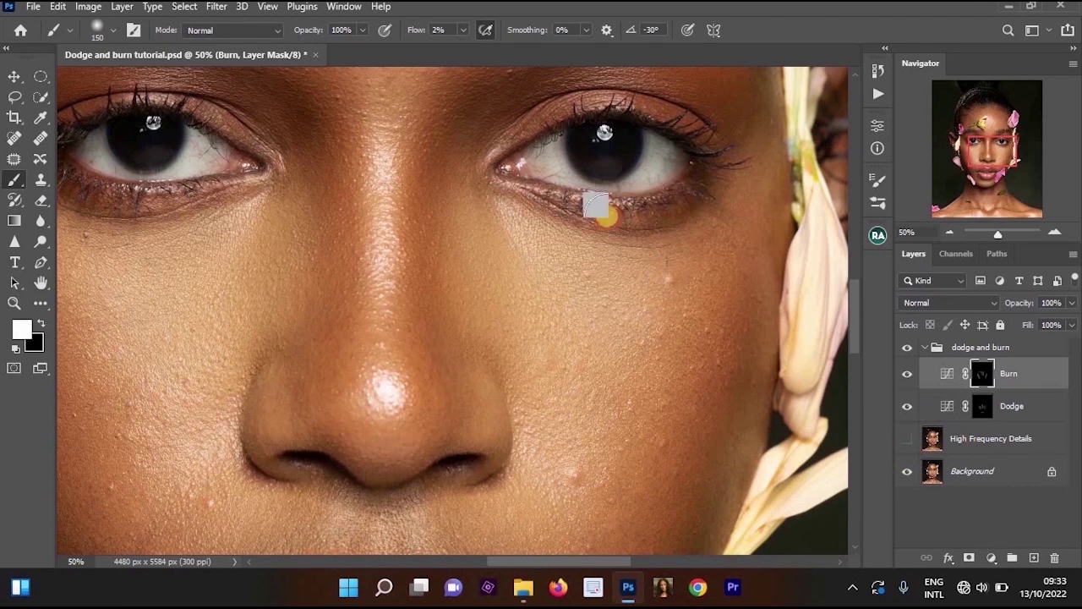
left_click(903, 440)
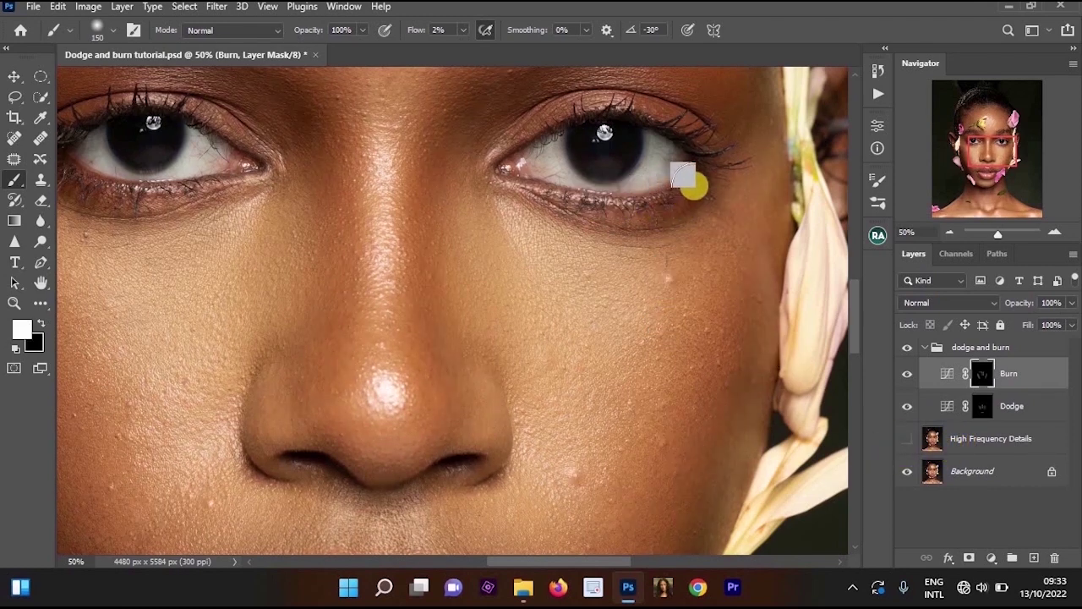
mouse_move(686, 196)
left_mouse_down()
mouse_move(660, 208)
mouse_move(513, 188)
mouse_move(638, 219)
mouse_move(688, 192)
mouse_move(588, 199)
mouse_move(505, 177)
left_mouse_up()
mouse_move(268, 130)
left_mouse_down()
mouse_move(528, 142)
mouse_move(521, 180)
mouse_move(379, 209)
mouse_move(527, 190)
mouse_move(368, 198)
mouse_move(293, 178)
mouse_move(488, 199)
mouse_move(536, 188)
mouse_move(391, 200)
mouse_move(306, 176)
left_mouse_up()
Show High Frequency Details, compare the dodge and burn group off and on at 25%, and inspect the face down to the neck
left_click(553, 197)
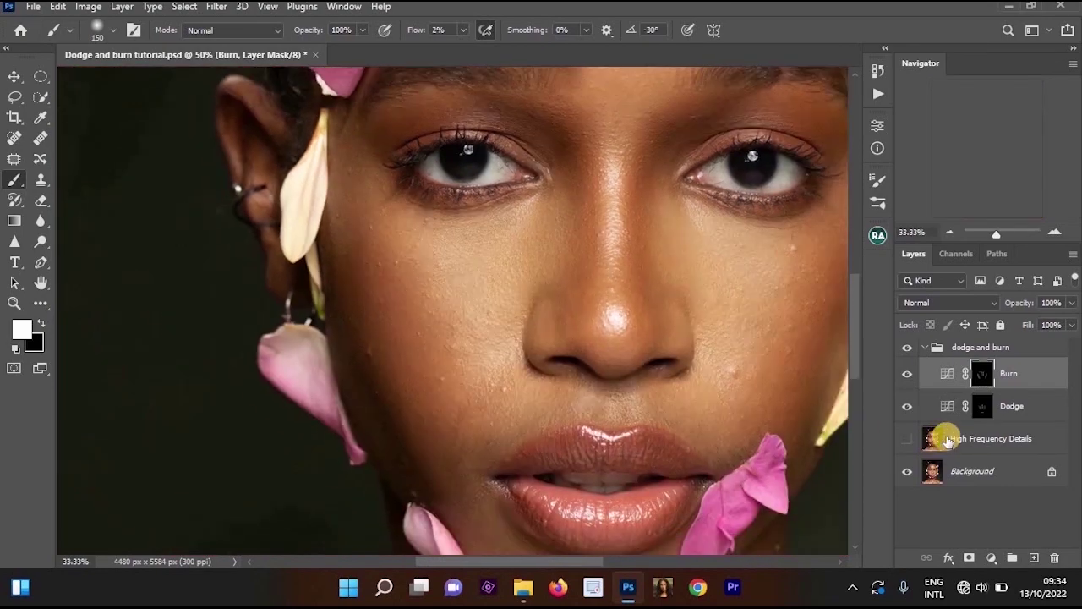
left_click(554, 197)
left_click(907, 437)
left_click(906, 347)
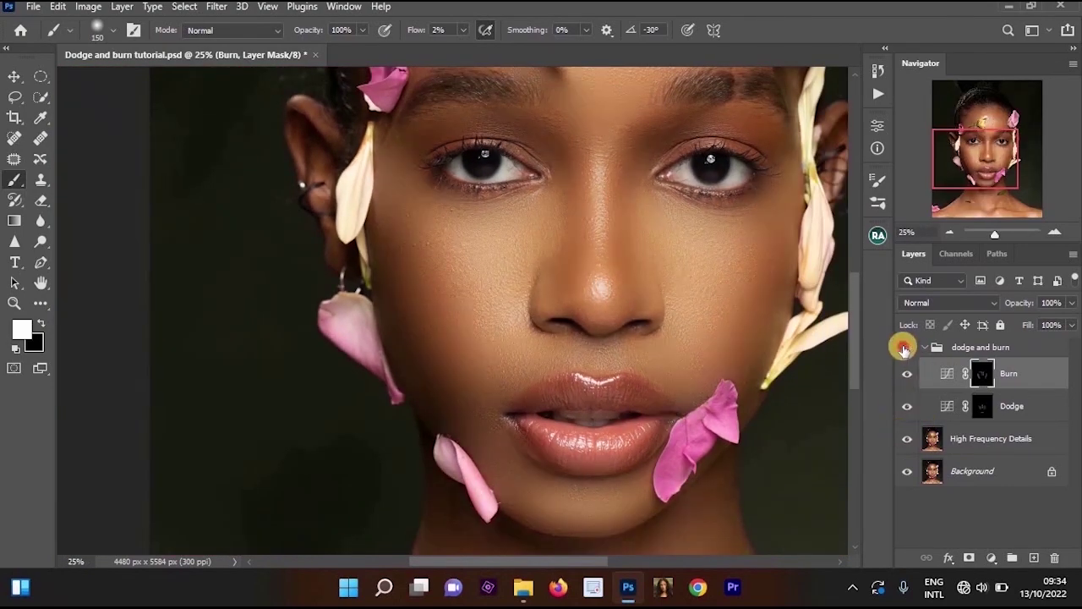
left_click(903, 348)
left_click_drag(585, 246, 548, 269)
mouse_move(585, 331)
left_mouse_down()
mouse_move(509, 235)
mouse_move(513, 143)
left_mouse_up()
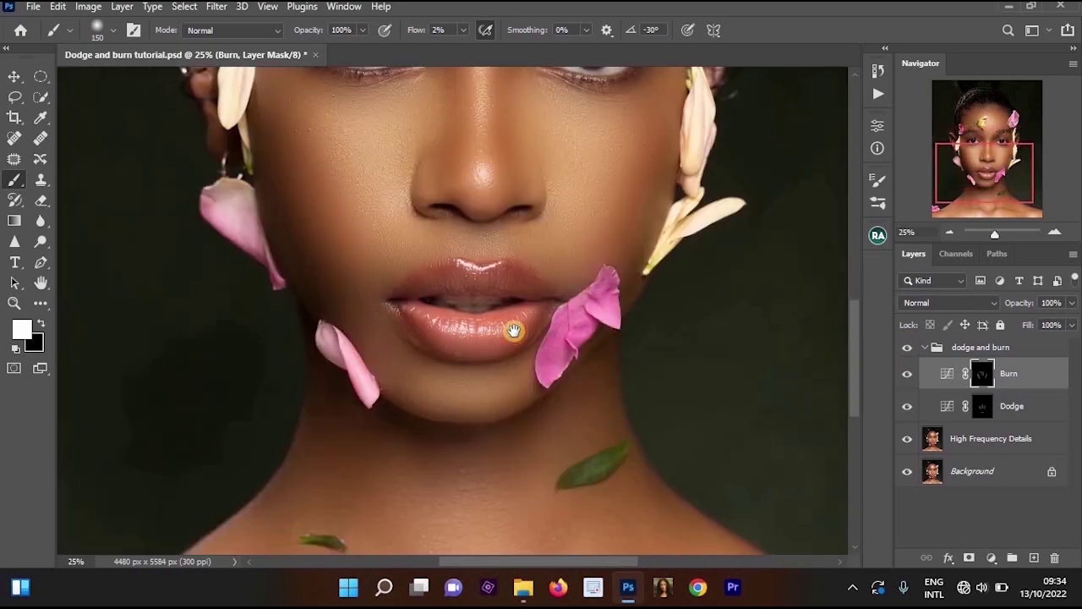
Examine the skin around both eyes and eyebrows at 50%
left_click_drag(514, 330, 516, 517)
left_click(593, 144)
left_click(592, 143)
left_click_drag(726, 201, 719, 202)
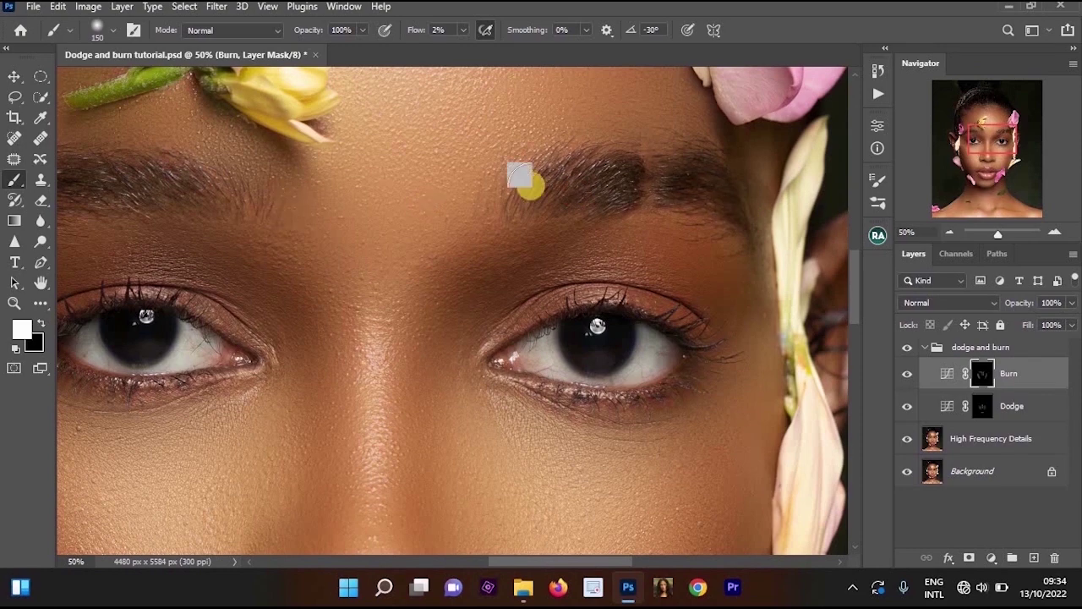
scroll(519, 176, "left", 5)
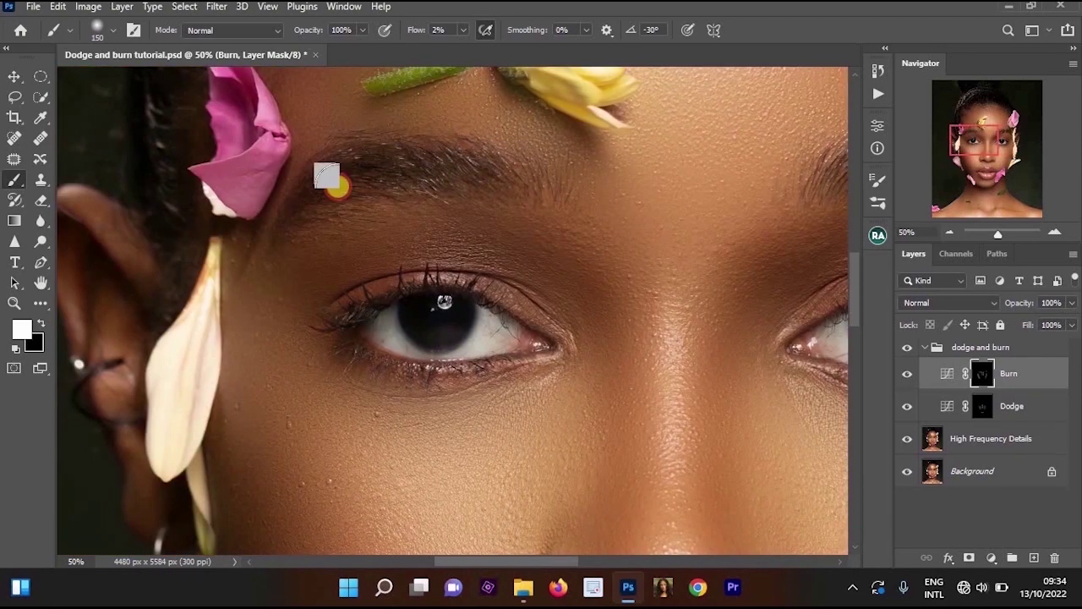
left_click_drag(337, 187, 330, 194)
Hide High Frequency Details and burn around the collarbone hollow on the Burn mask with a size 250 white brush
key("ctrl+minus")
key("ctrl+minus")
mouse_move(542, 484)
left_mouse_down()
mouse_move(546, 380)
mouse_move(499, 184)
left_mouse_up()
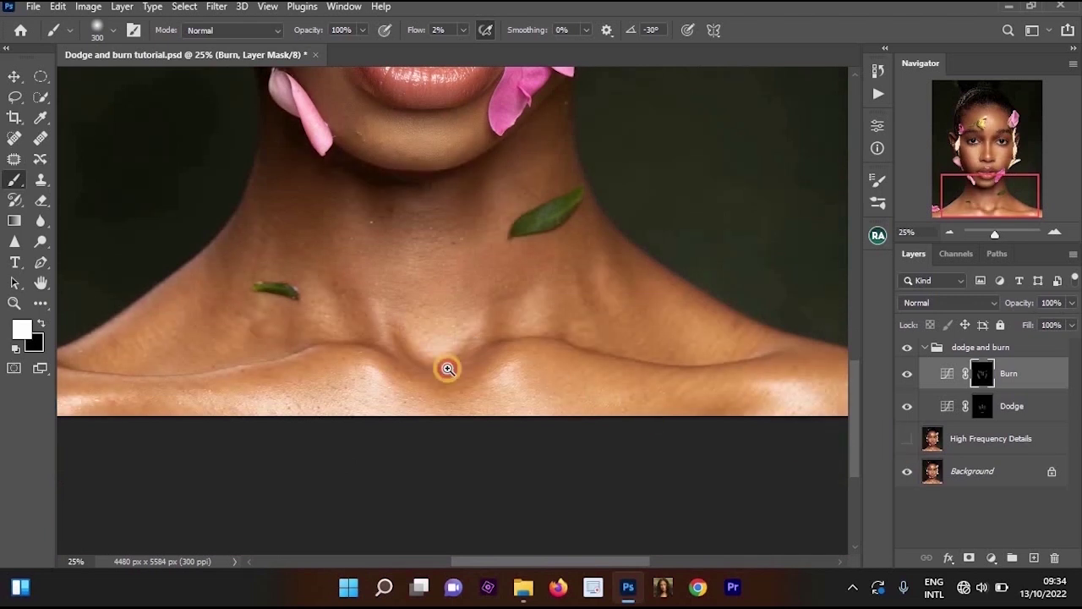
key("ctrl+plus")
left_click_drag(448, 400, 469, 333)
key("[")
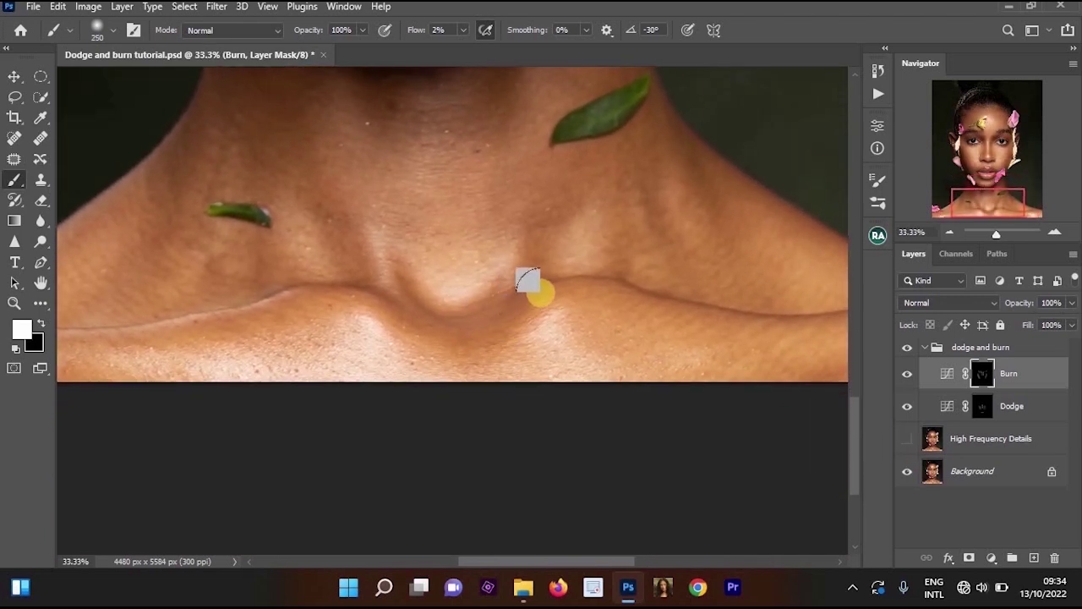
mouse_move(548, 292)
left_mouse_down()
mouse_move(476, 320)
mouse_move(361, 318)
mouse_move(516, 305)
mouse_move(574, 277)
mouse_move(359, 295)
mouse_move(536, 309)
mouse_move(376, 285)
mouse_move(198, 340)
mouse_move(514, 249)
left_mouse_up()
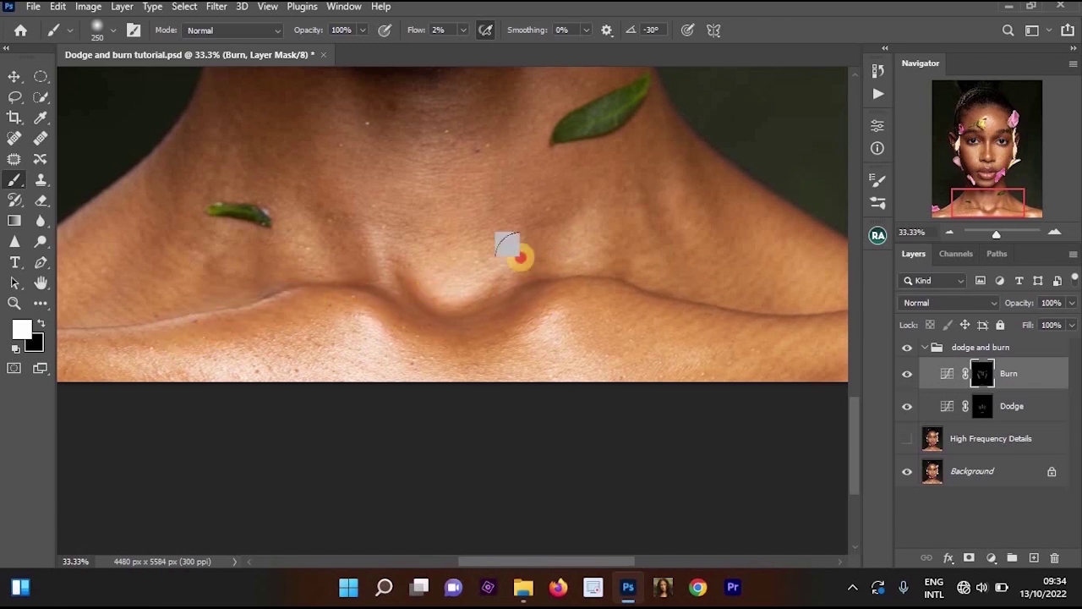
Compare the neck and collarbones with High Frequency Details off and on, leaving the layer visible
left_click(906, 439)
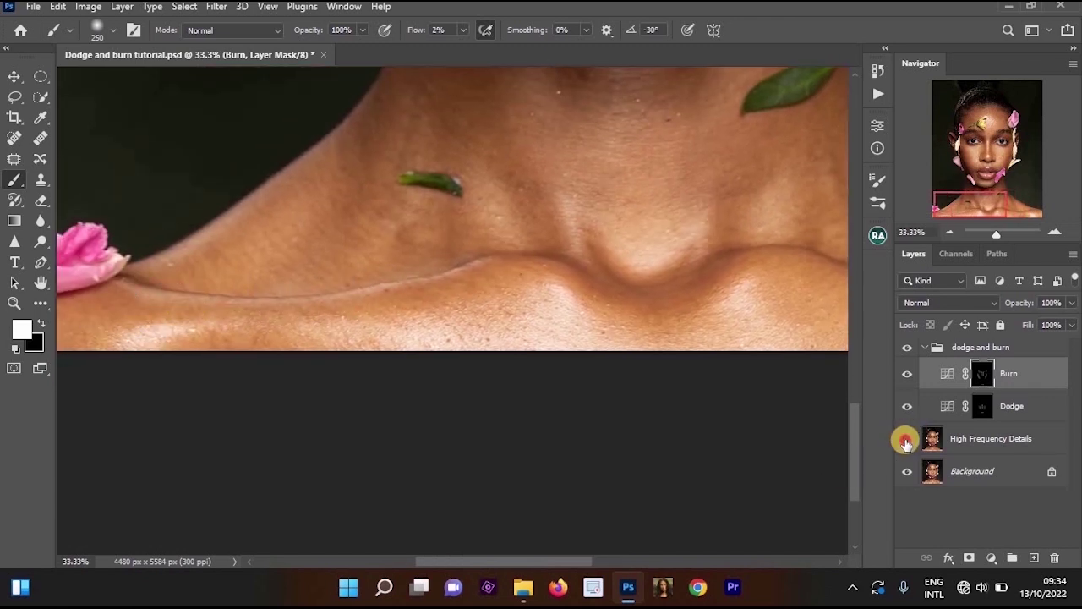
left_click(906, 440)
left_click(906, 441)
left_click(904, 441)
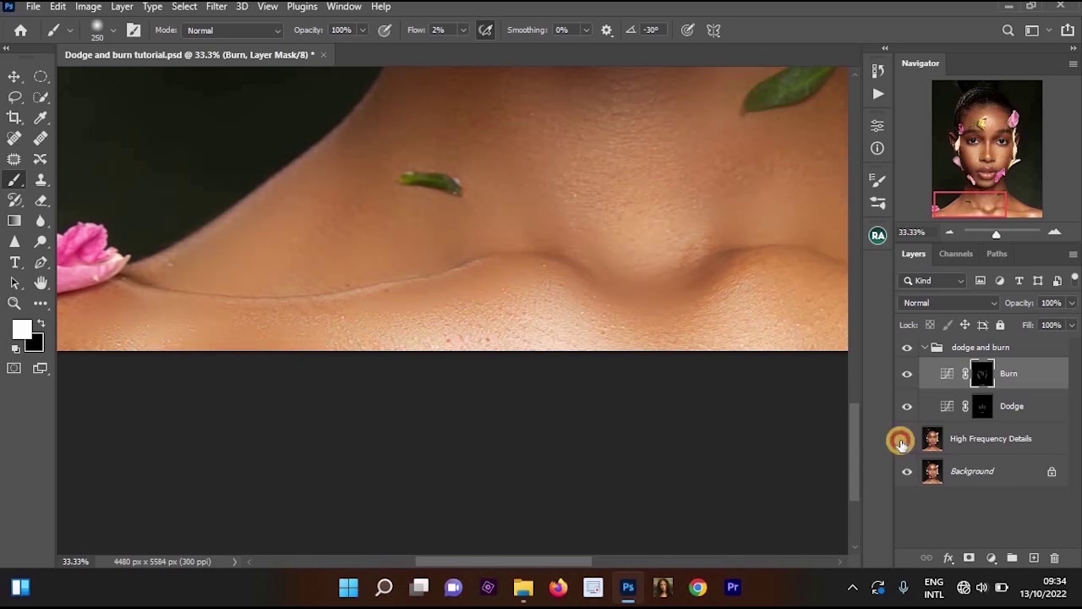
left_click(904, 440)
left_click(903, 441)
left_click(902, 441)
left_click(900, 442)
left_click(902, 442)
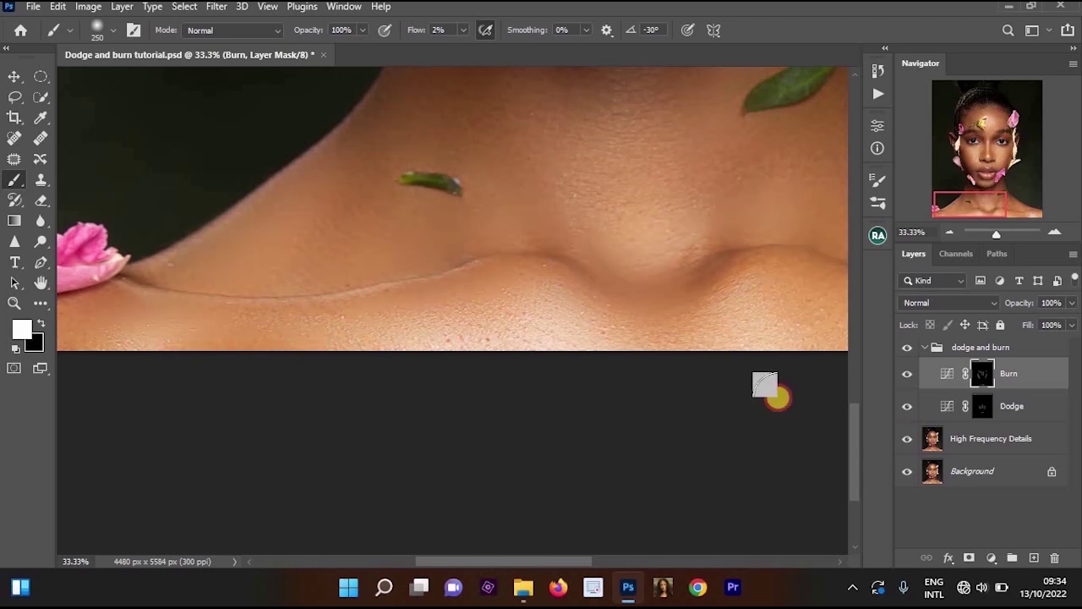
Burn the inner collarbone edge beside the hollow with High Frequency Details hidden, and show that layer again
left_click_drag(668, 286, 629, 350)
mouse_move(698, 349)
left_mouse_down()
mouse_move(513, 330)
mouse_move(673, 340)
mouse_move(630, 333)
left_mouse_up()
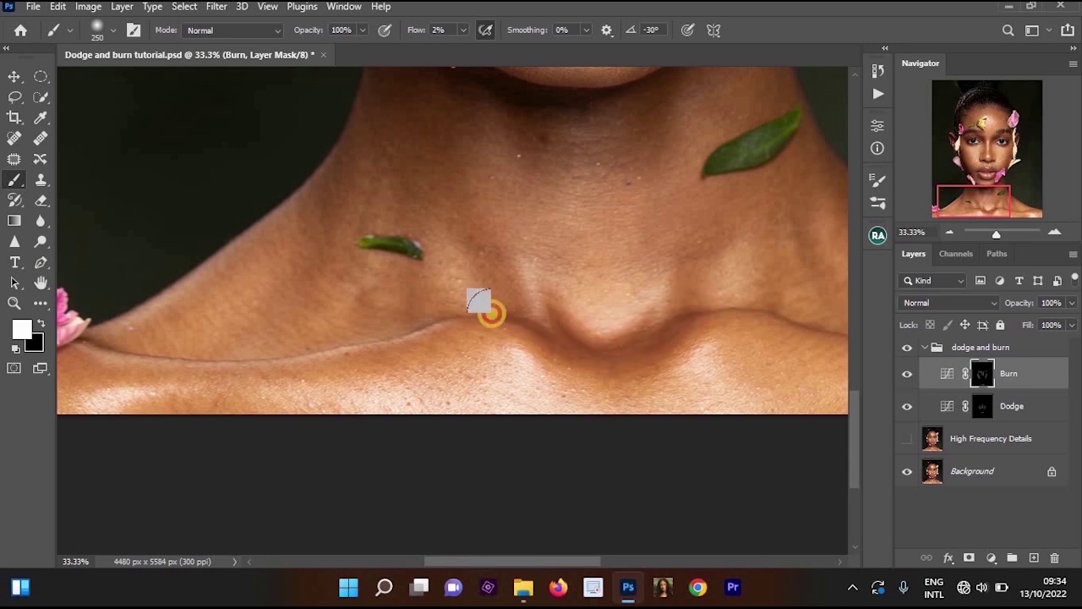
left_click(907, 438)
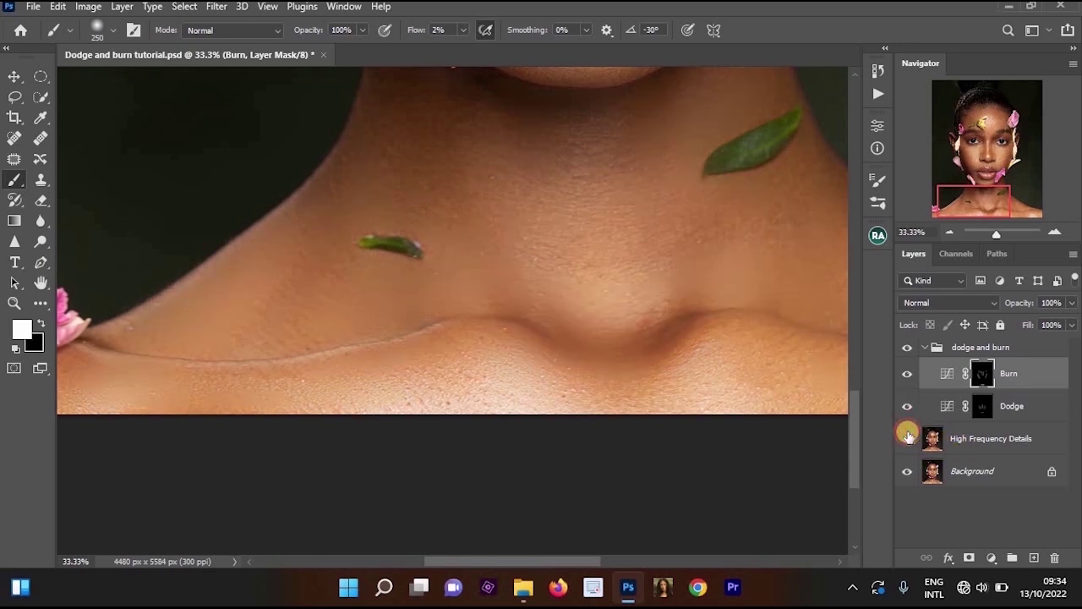
Soften the burned shadow beside the collarbone hollow with a size 250 black brush on the Burn mask
scroll(627, 337, "down", 2)
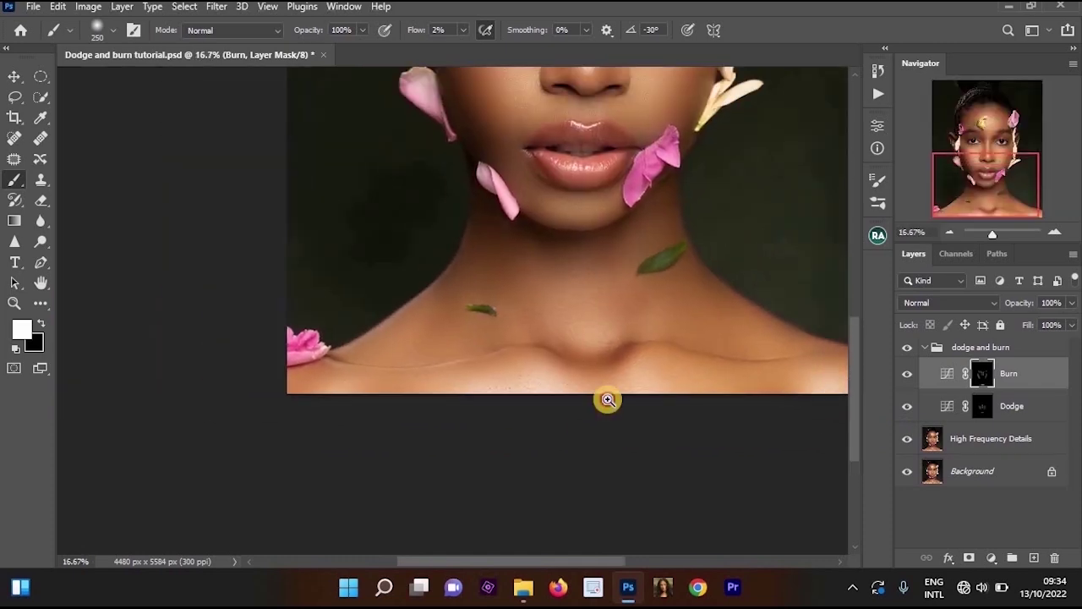
left_click_drag(606, 399, 588, 429)
scroll(602, 398, "up", 2)
key("x")
left_click_drag(464, 349, 474, 365)
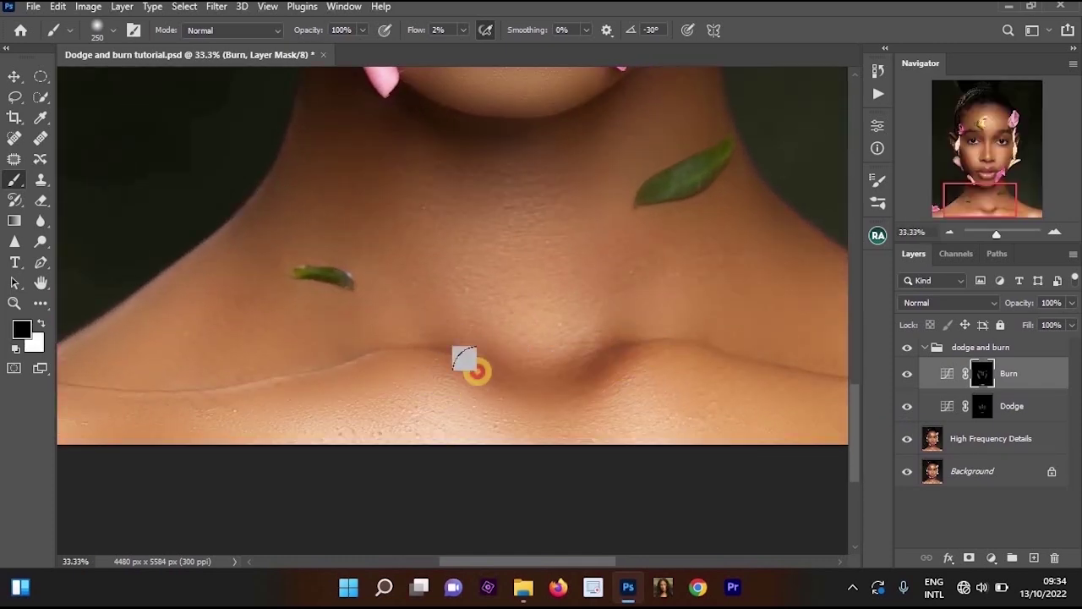
Hide High Frequency Details and burn along the collarbone toward the pink shoulder petal in white, checking it against the detail layer
left_click(906, 439)
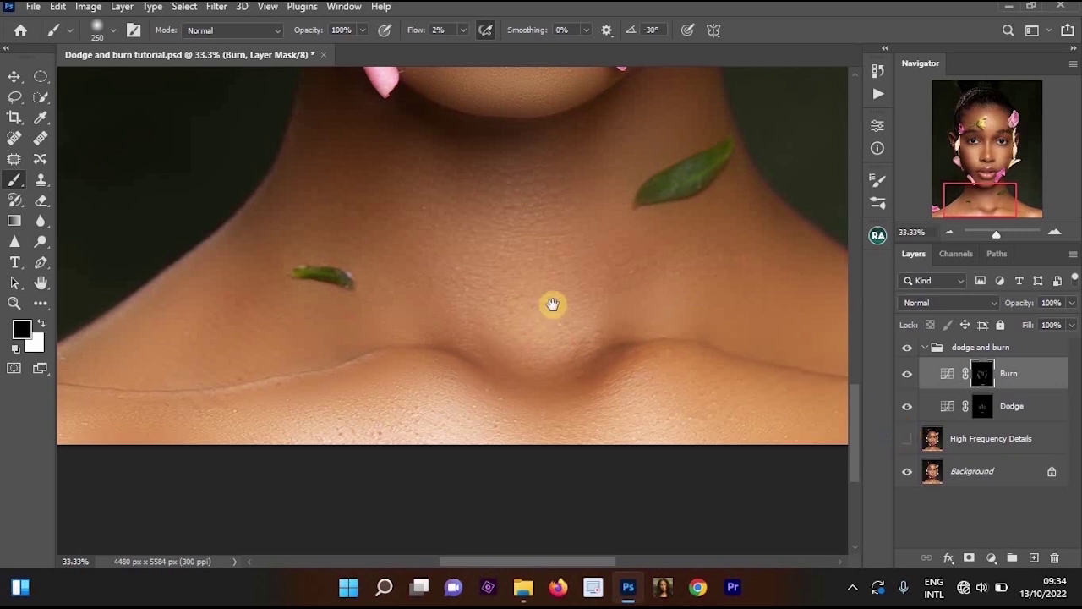
left_click_drag(469, 300, 638, 227)
key("x")
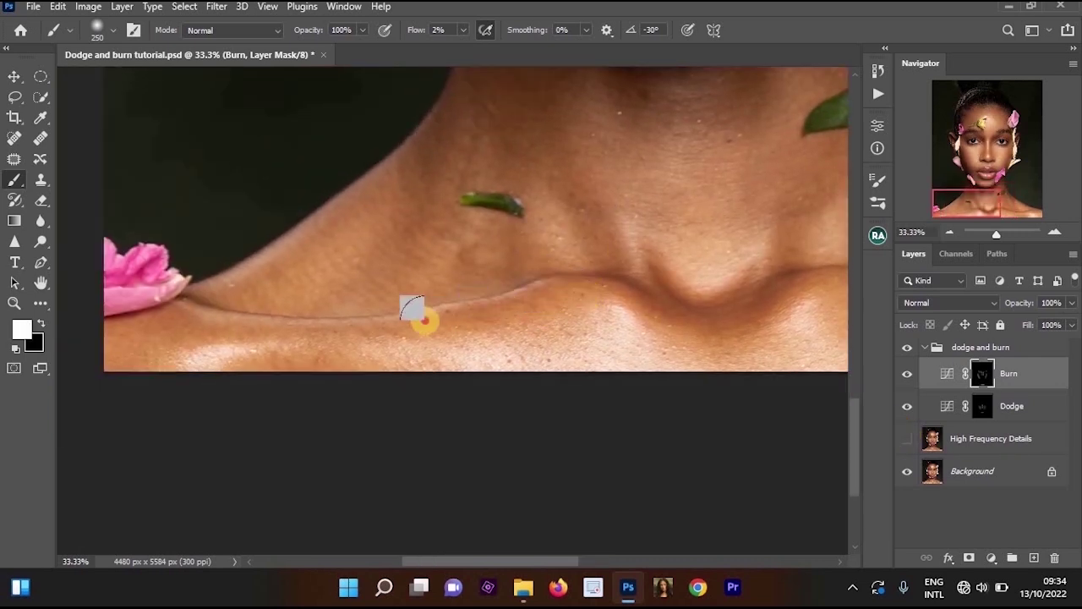
mouse_move(425, 320)
left_mouse_down()
mouse_move(155, 344)
mouse_move(367, 333)
mouse_move(583, 290)
mouse_move(224, 313)
mouse_move(170, 326)
mouse_move(390, 322)
mouse_move(558, 291)
mouse_move(562, 304)
mouse_move(411, 329)
mouse_move(193, 339)
left_mouse_up()
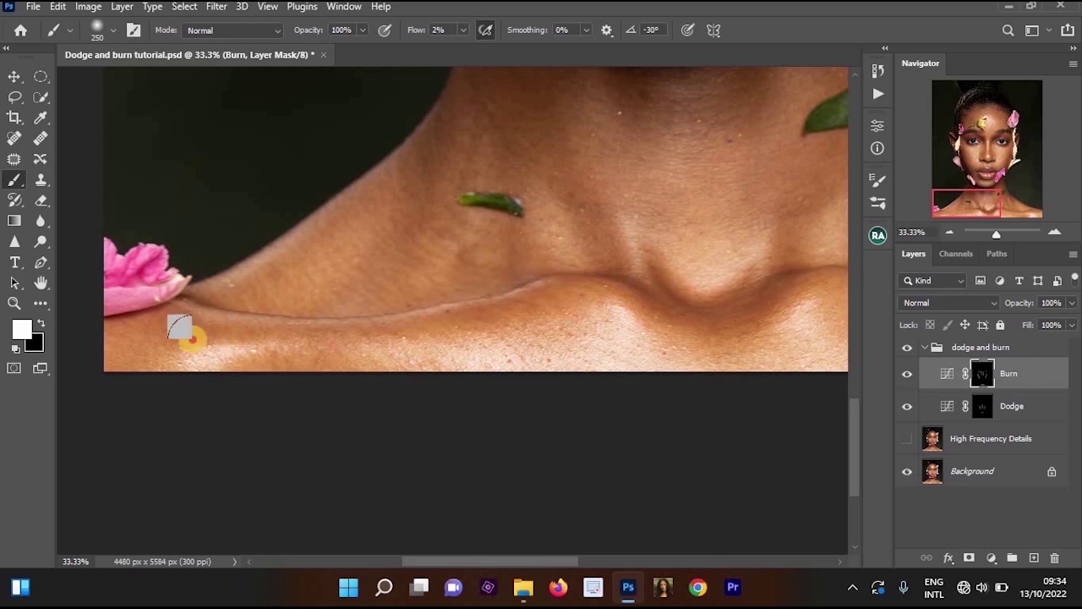
left_click(907, 438)
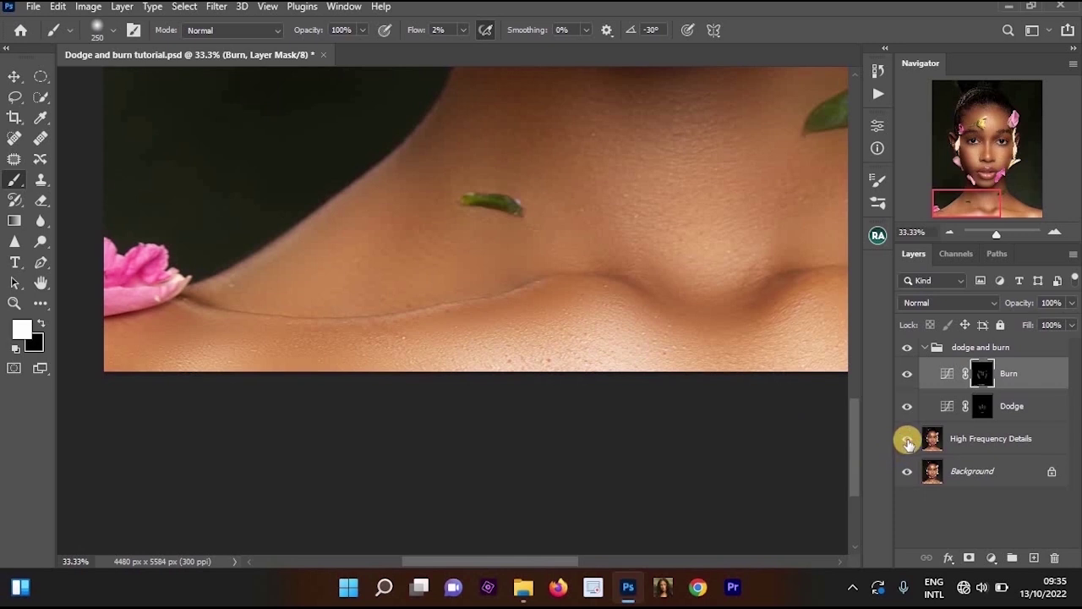
left_click(908, 440)
left_click(907, 441)
left_click(907, 440)
Dodge the collarbone highlights on the Dodge mask with a size 300 white brush, and show High Frequency Details
left_click(979, 410)
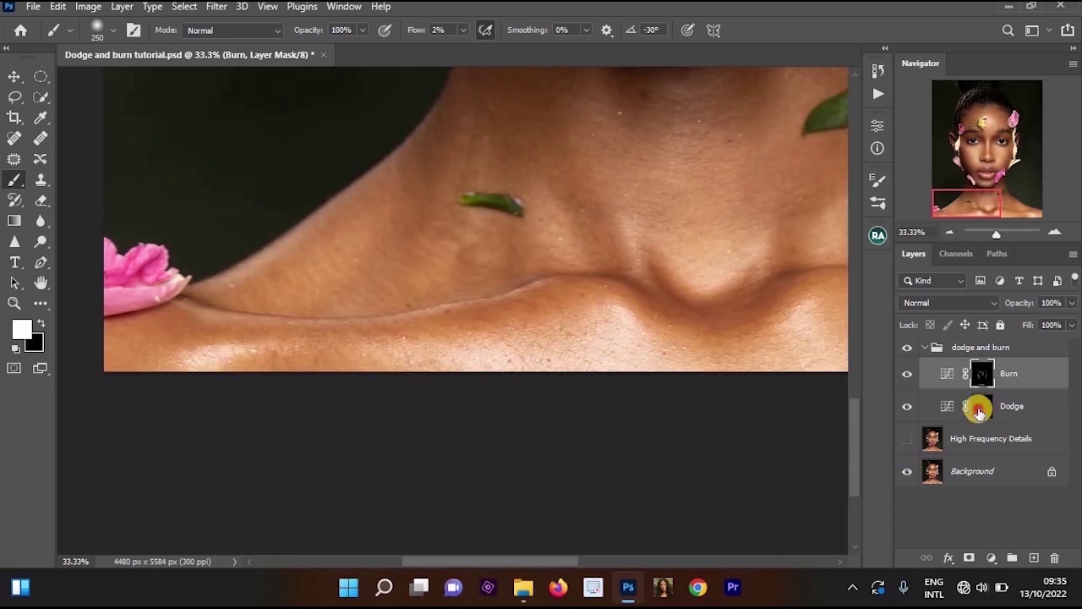
key("bracketleft")
key("bracketleft")
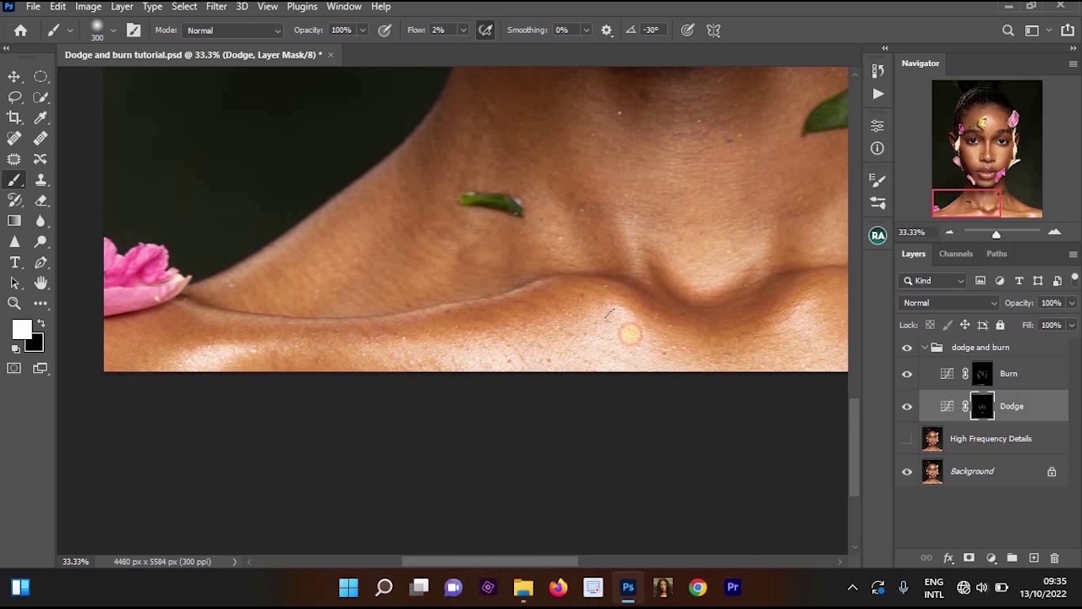
left_click(906, 443)
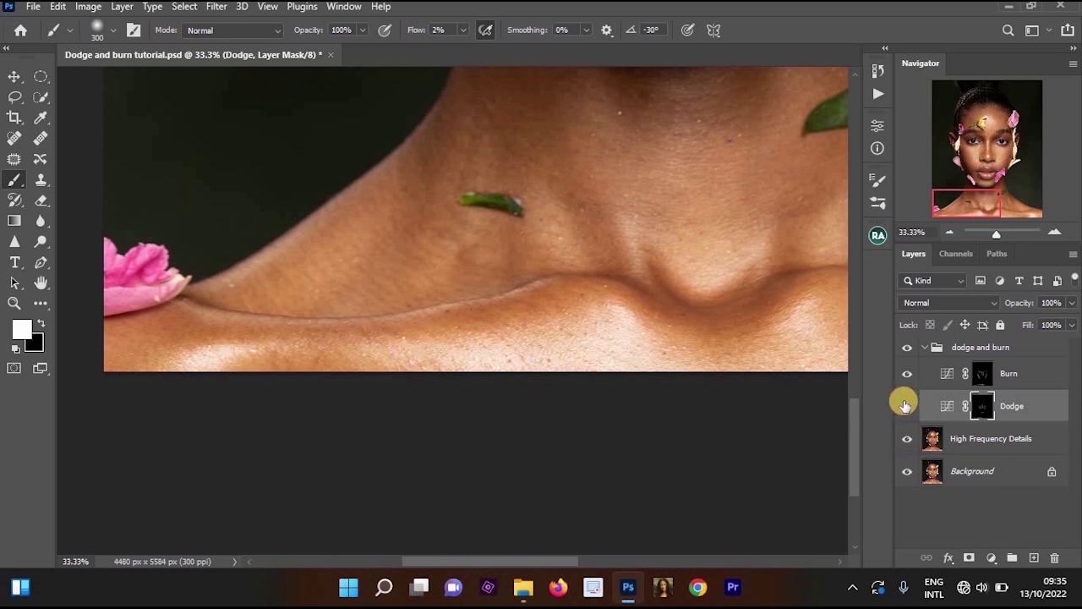
Compare the neck and collarbones with the dodge and burn group off and on
left_click(905, 347)
left_click_drag(740, 297, 560, 327)
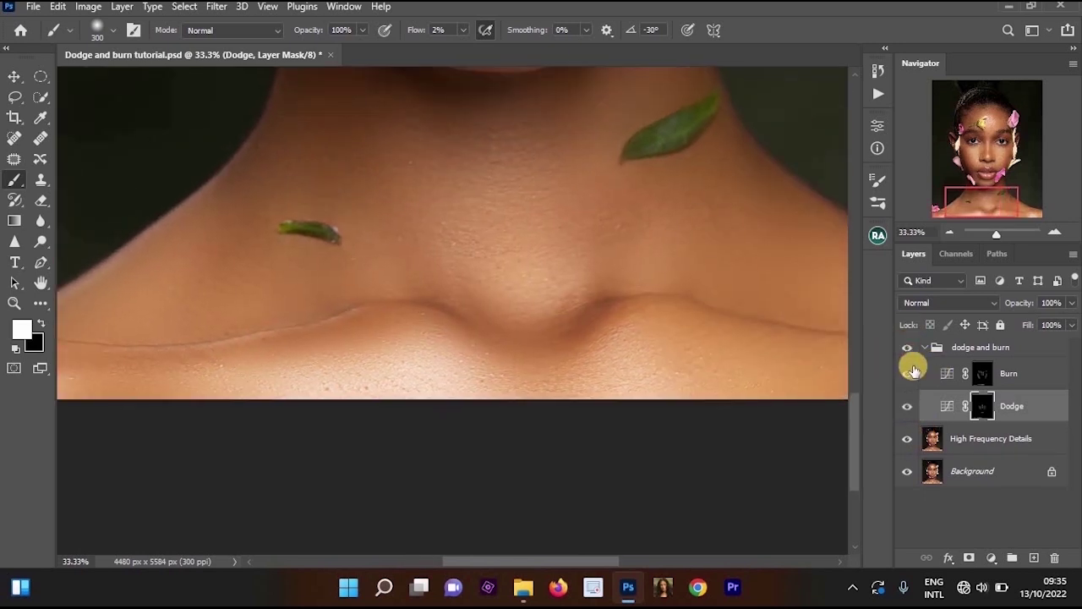
left_click(908, 348)
left_click(908, 348)
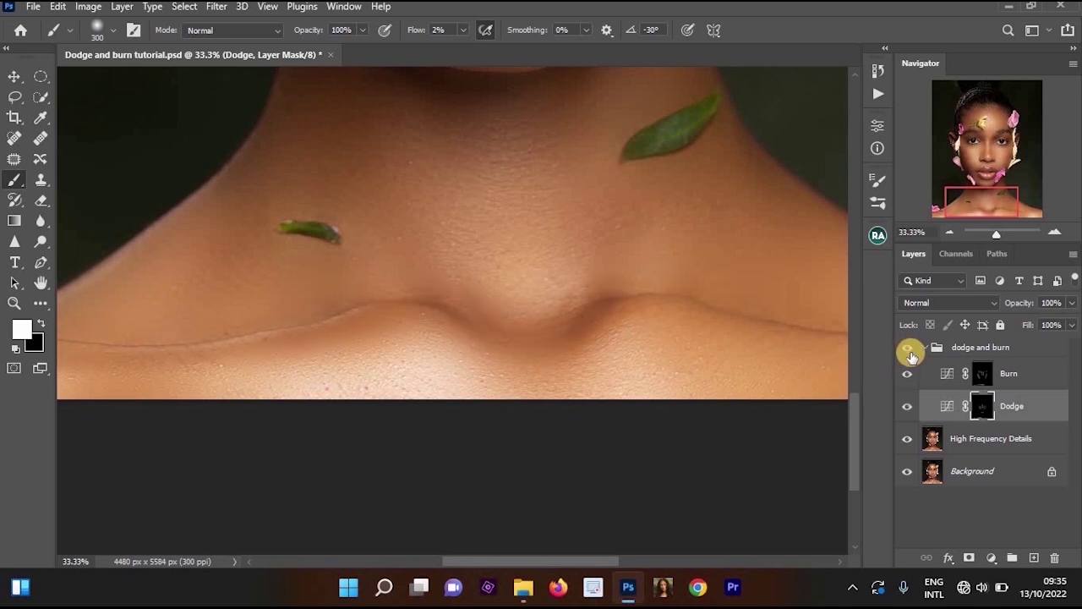
left_click(909, 349)
left_click(909, 349)
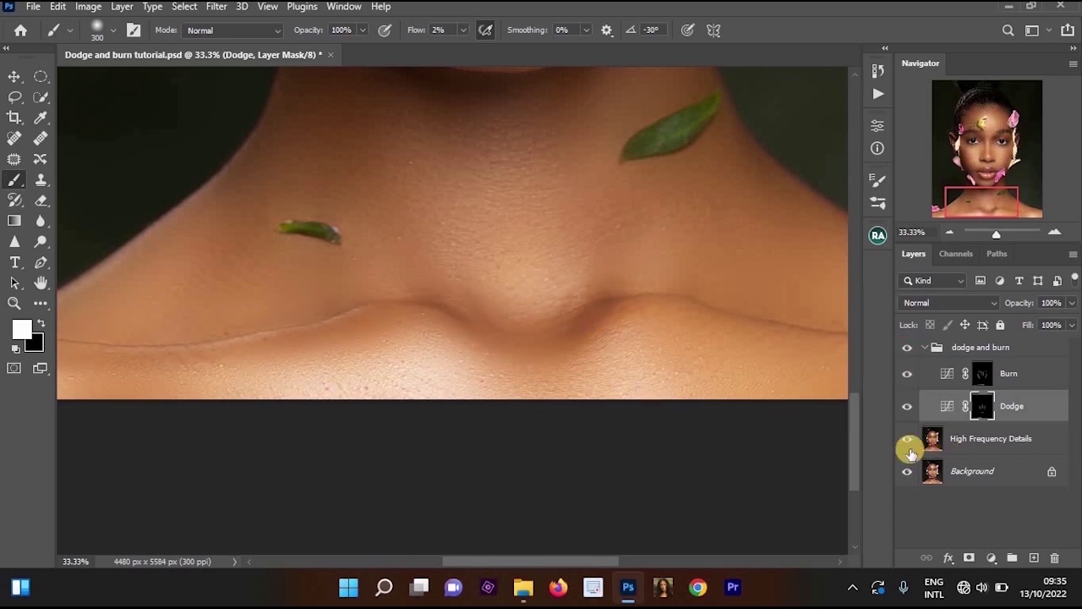
Refine the neck shadows on the Burn mask with a size 200 brush while High Frequency Details is hidden, and restore that layer
left_click(899, 441)
left_click(908, 439)
left_click_drag(648, 338, 622, 374)
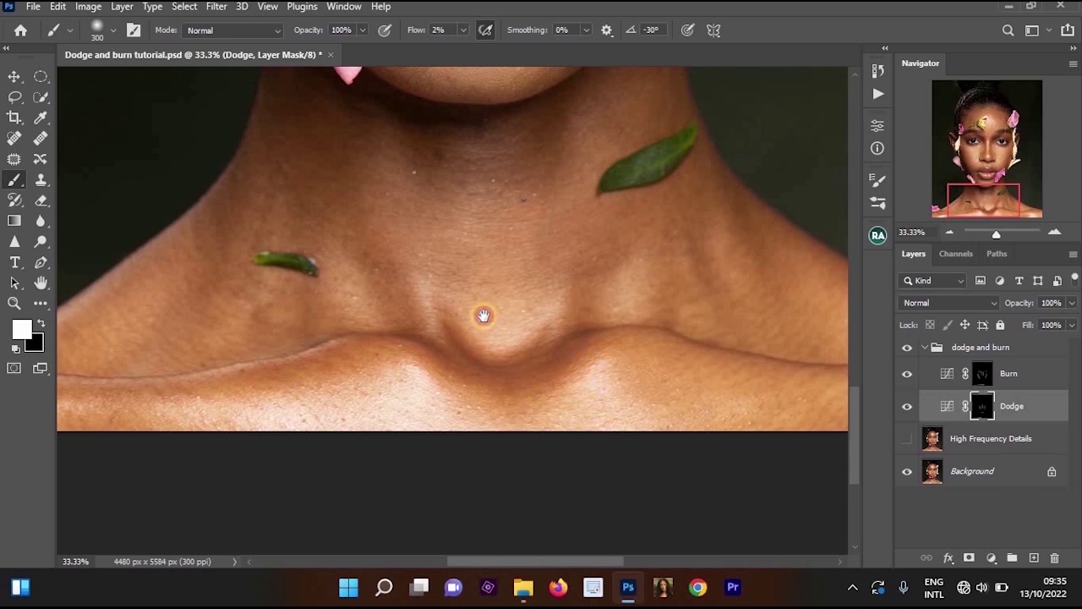
left_click_drag(719, 366, 484, 315)
left_click_drag(684, 318, 602, 311)
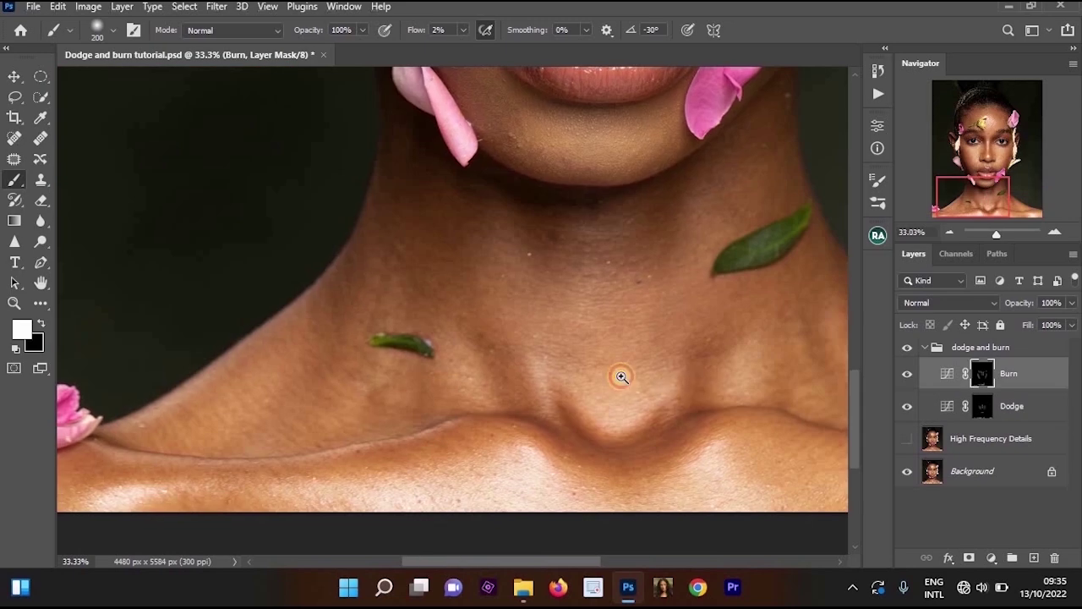
key("ctrl+minus")
scroll(603, 361, "up", 1)
key("x")
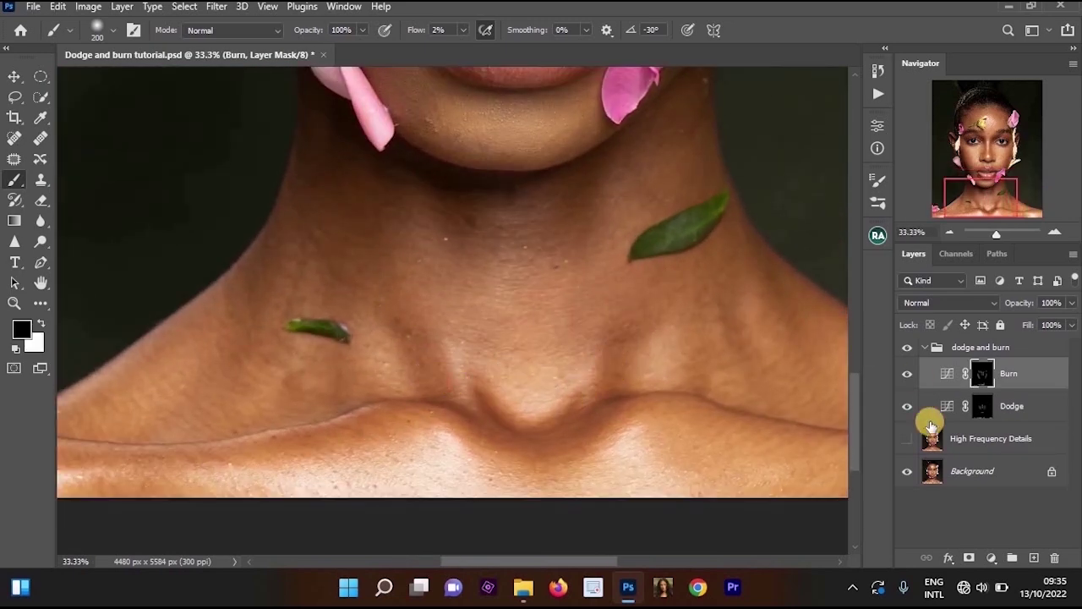
left_click(907, 437)
Review the neck at 33.3% and the whole portrait at 12.5%, toggling the dodge and burn group
scroll(599, 359, "down", 4)
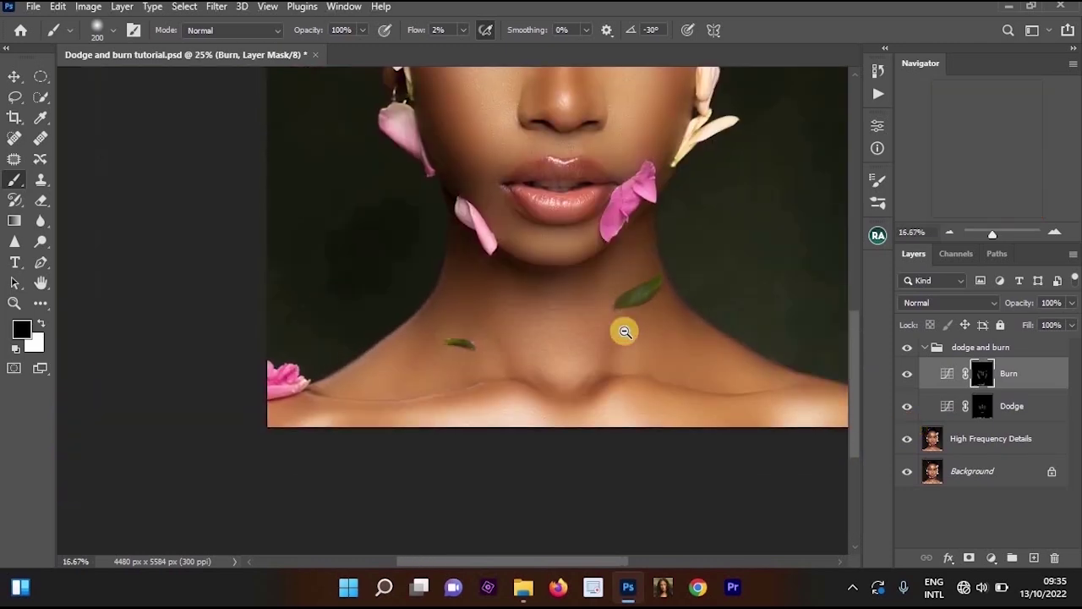
scroll(553, 392, "up", 4)
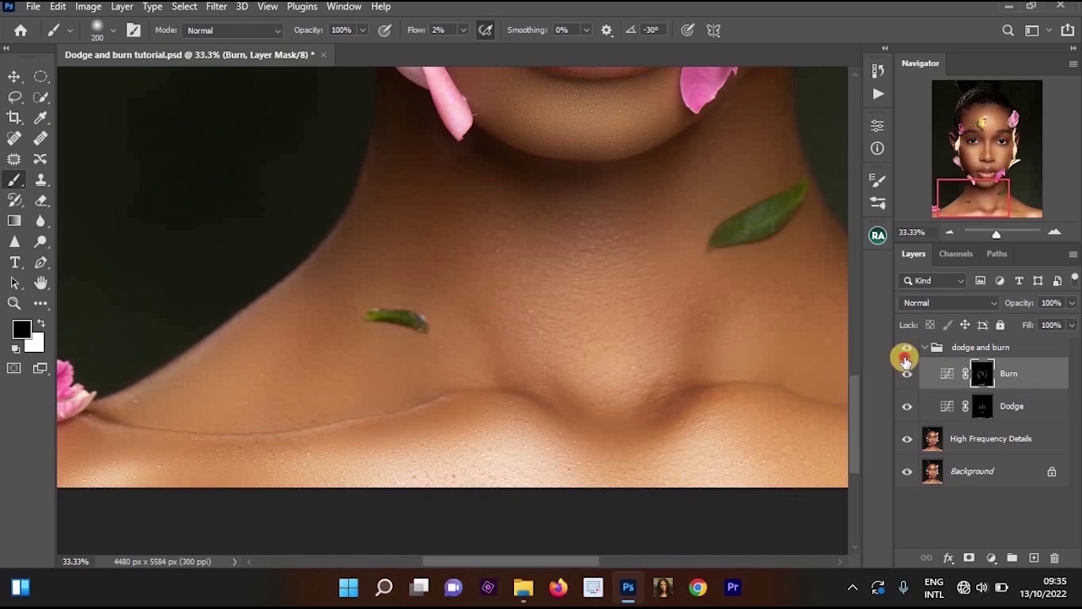
left_click(906, 359)
scroll(628, 224, "down", 3)
scroll(614, 282, "up", 1)
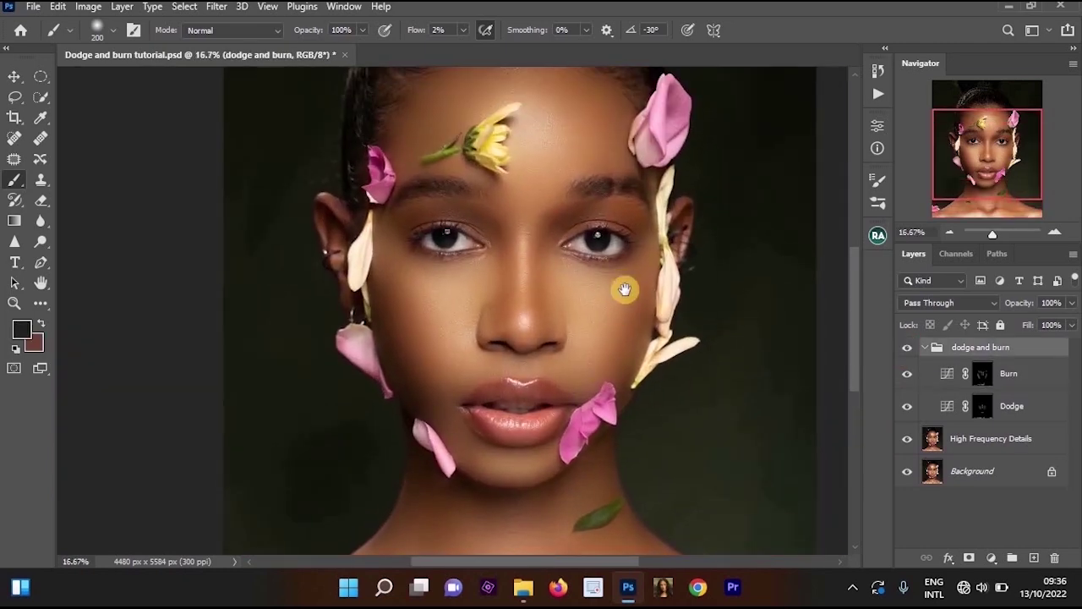
scroll(624, 290, "down", 1)
left_click(907, 346)
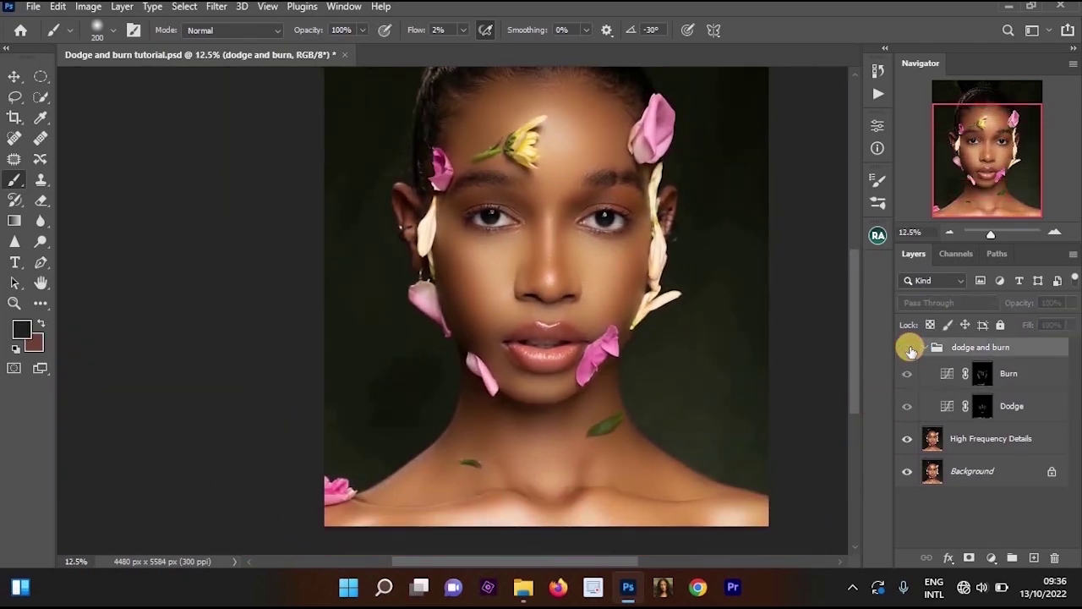
left_click(909, 348)
scroll(582, 277, "up", 2)
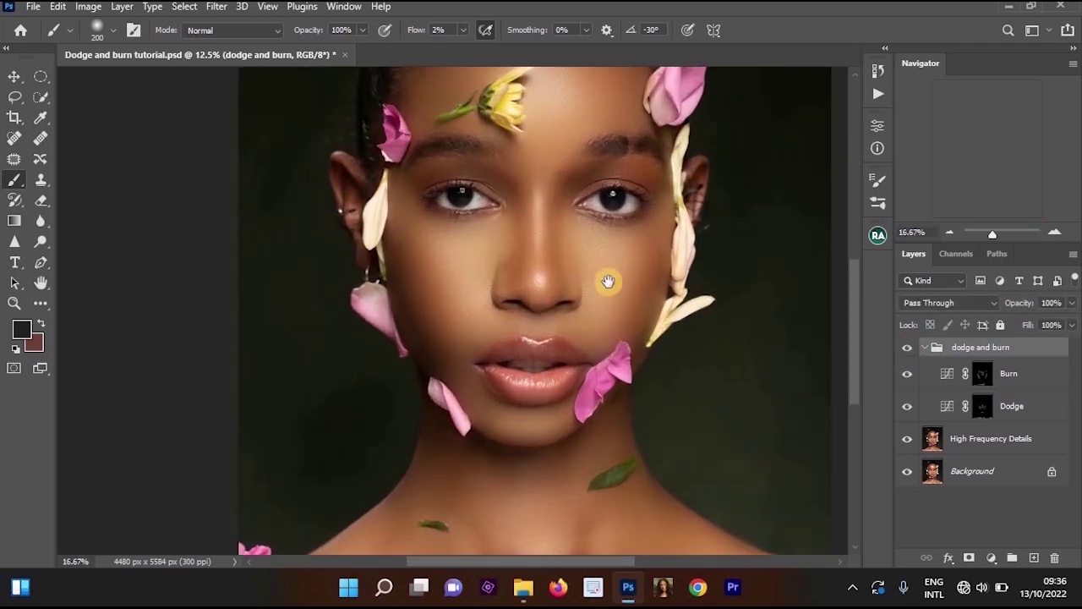
Compare the face at 33.3% and the full portrait at 12.5% with the dodge and burn group off and on
left_click(903, 352)
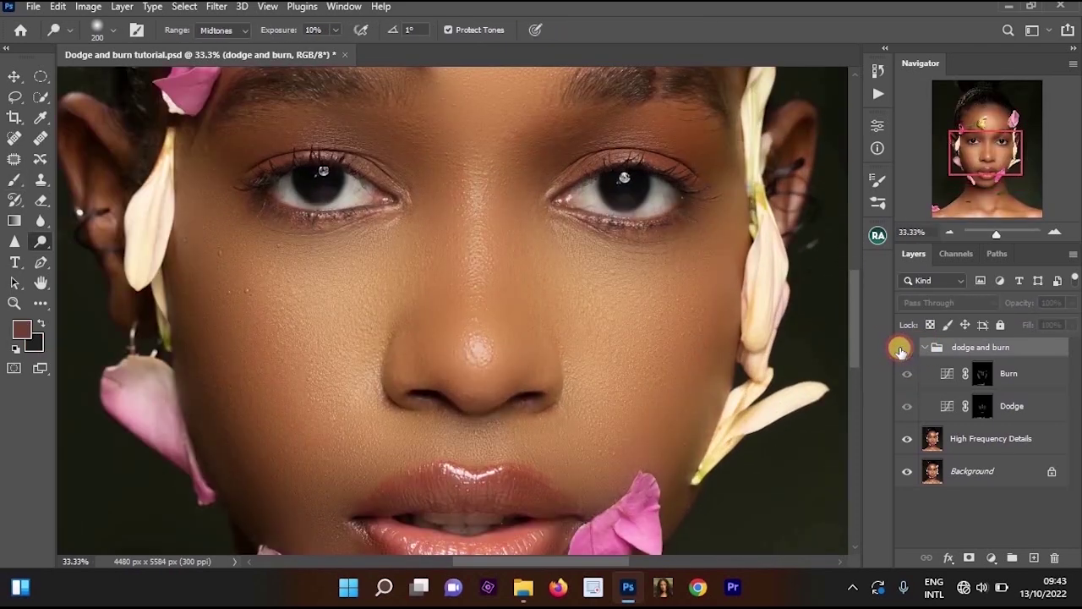
left_click(903, 352)
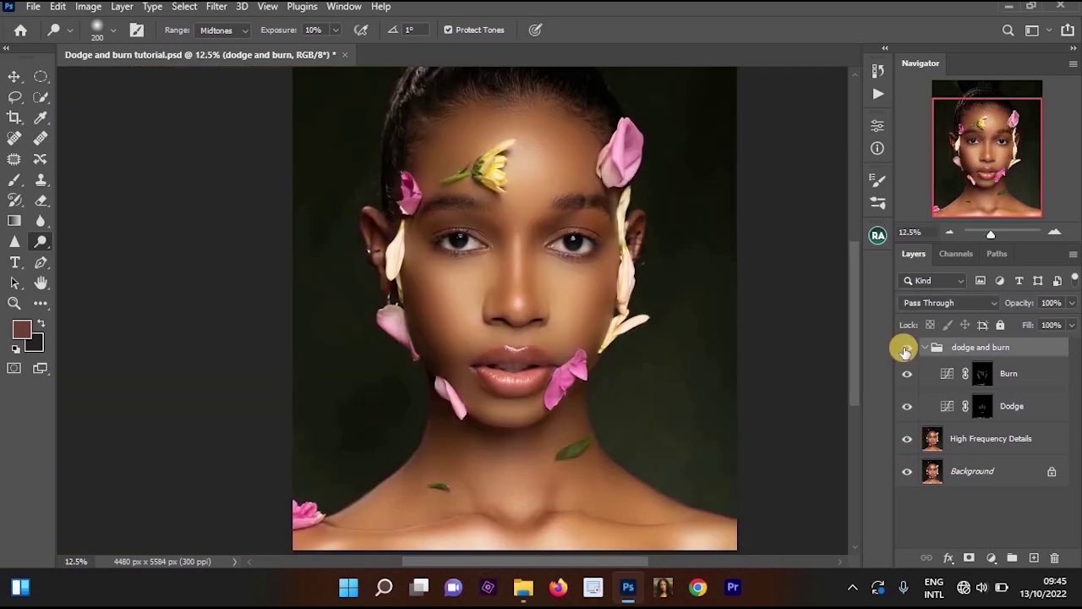
left_click(905, 350)
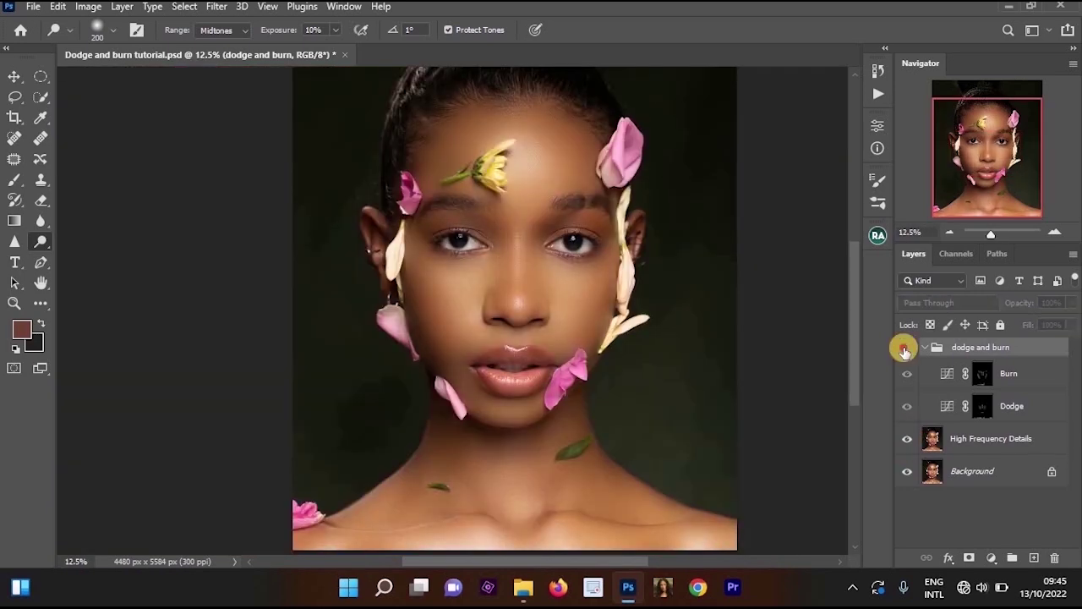
left_click(905, 350)
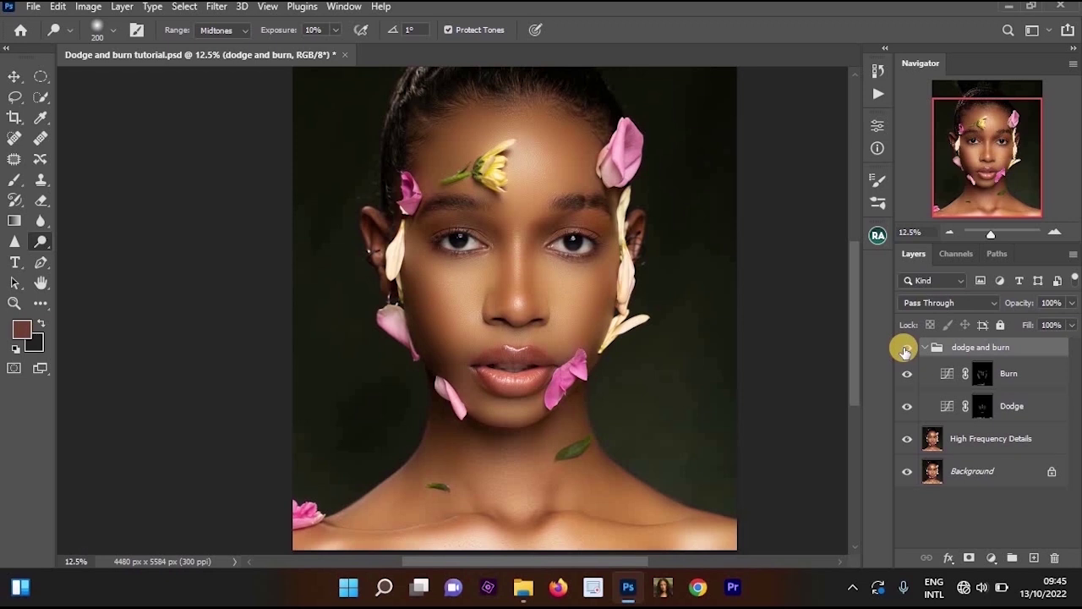
left_click(904, 350)
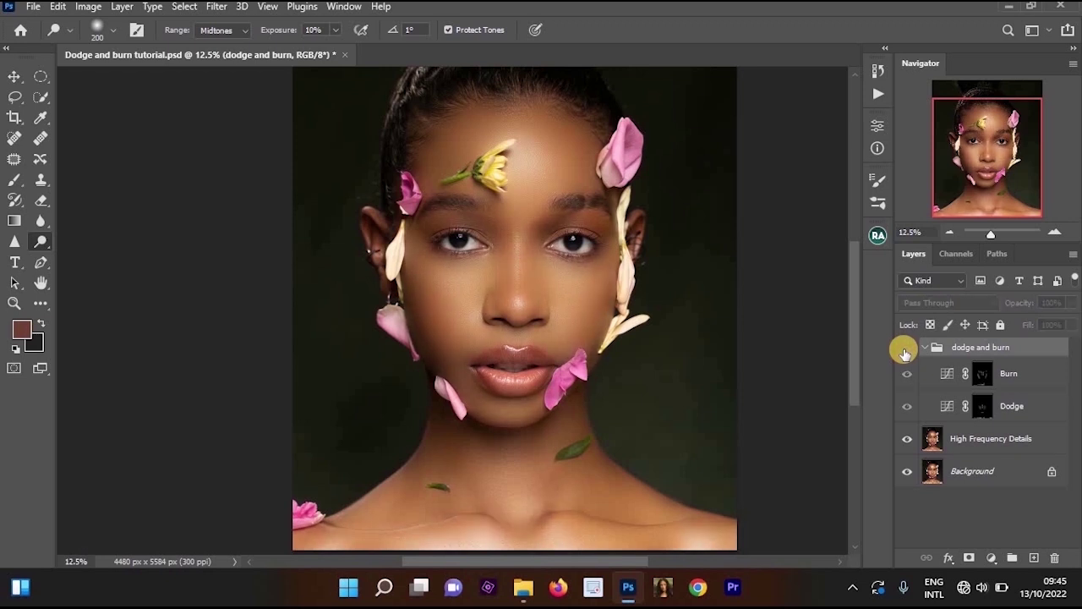
left_click(904, 350)
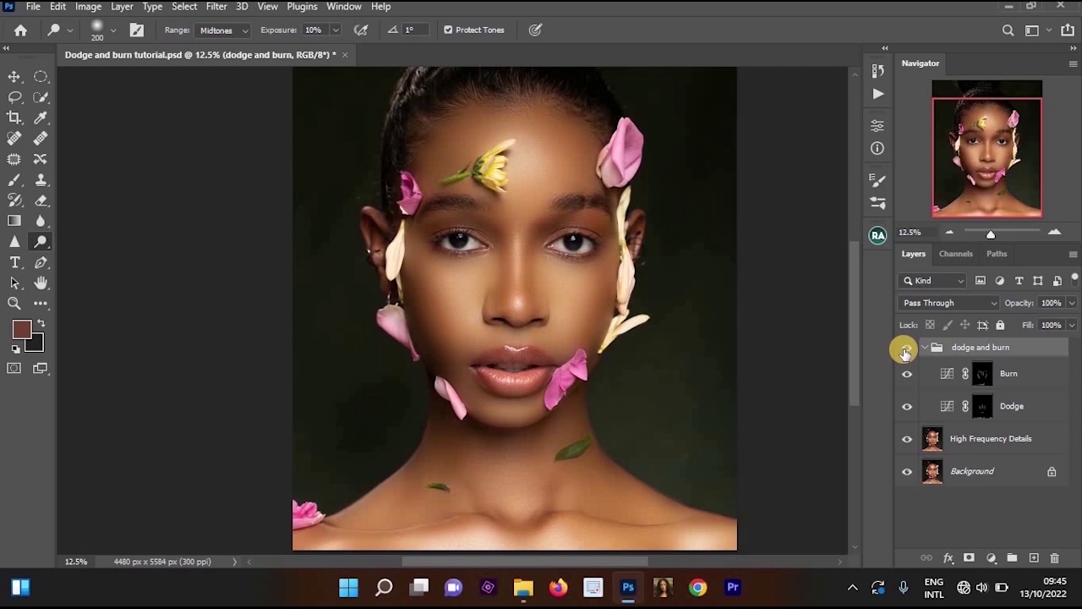